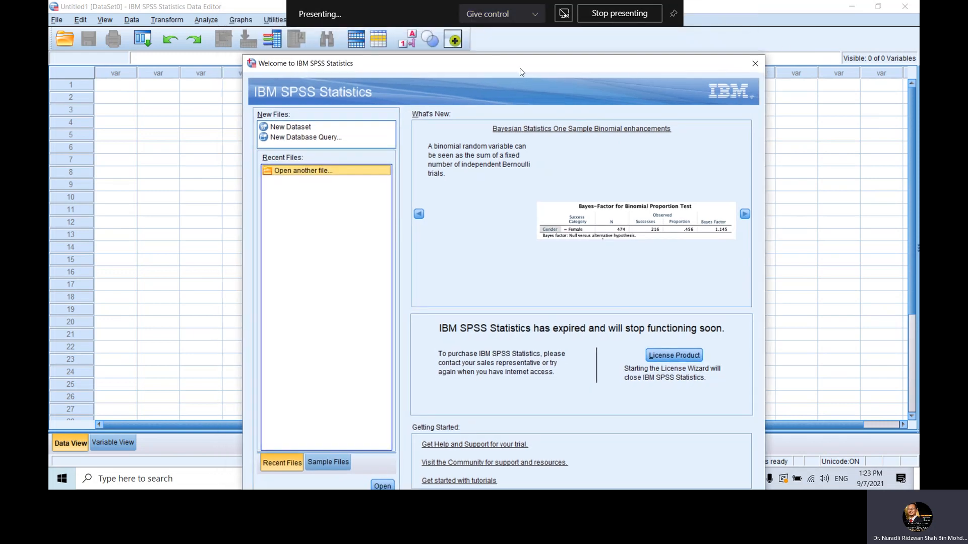
Switch to Chrome, load google.com and open Google Drive to view the My Drive files and folders.
{"action": "left_click_drag", "start_coordinate": [522, 71], "coordinate": [557, 4]}
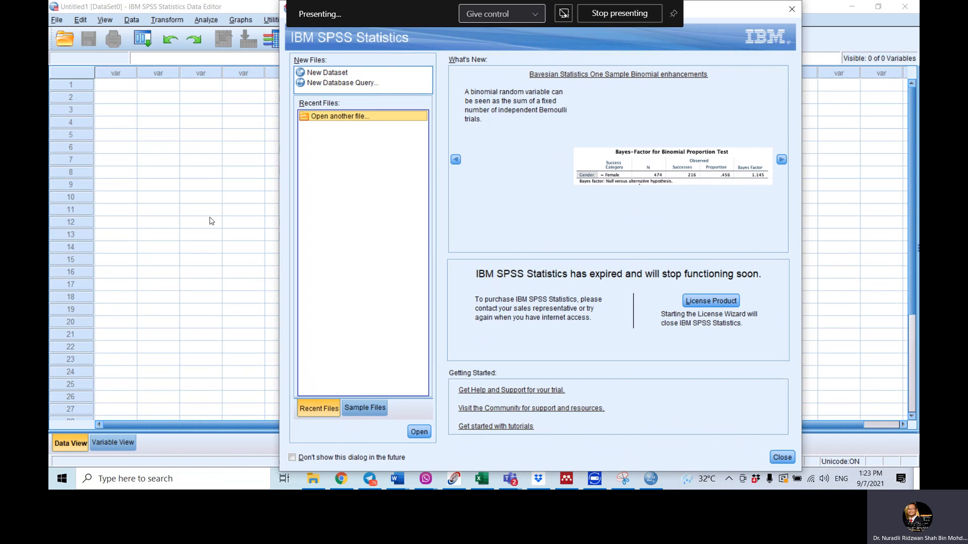
{"action": "left_click", "coordinate": [342, 480]}
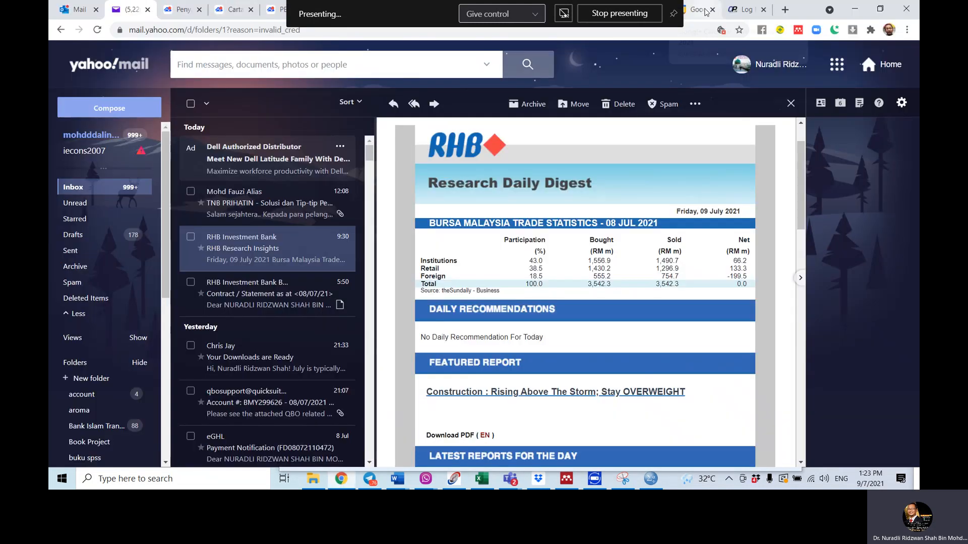
{"action": "left_click", "coordinate": [699, 10]}
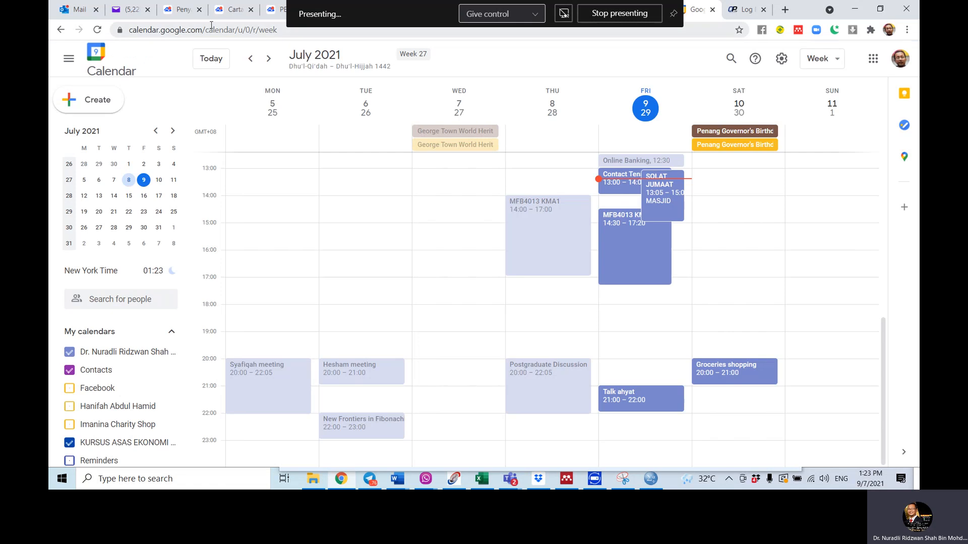
{"action": "left_click", "coordinate": [211, 29]}
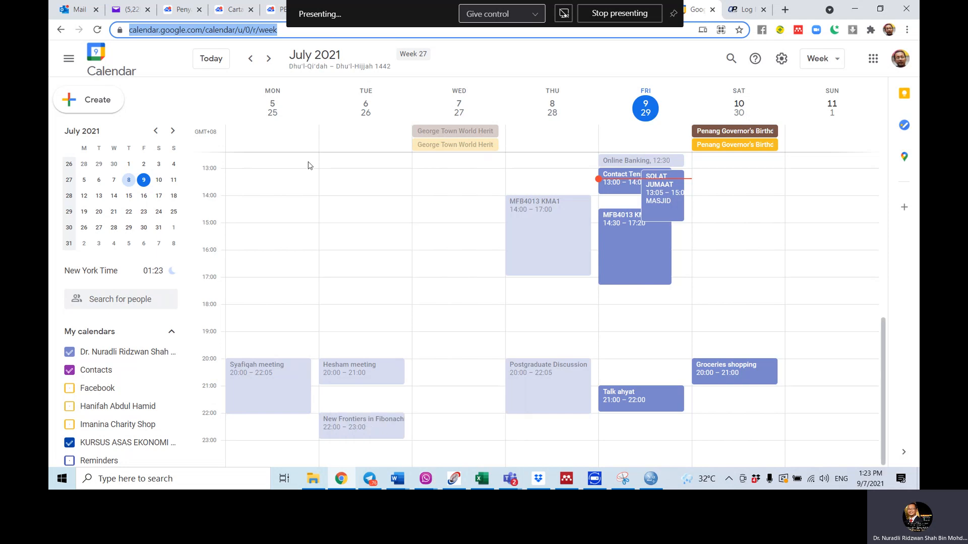
{"action": "type", "text": "google.com"}
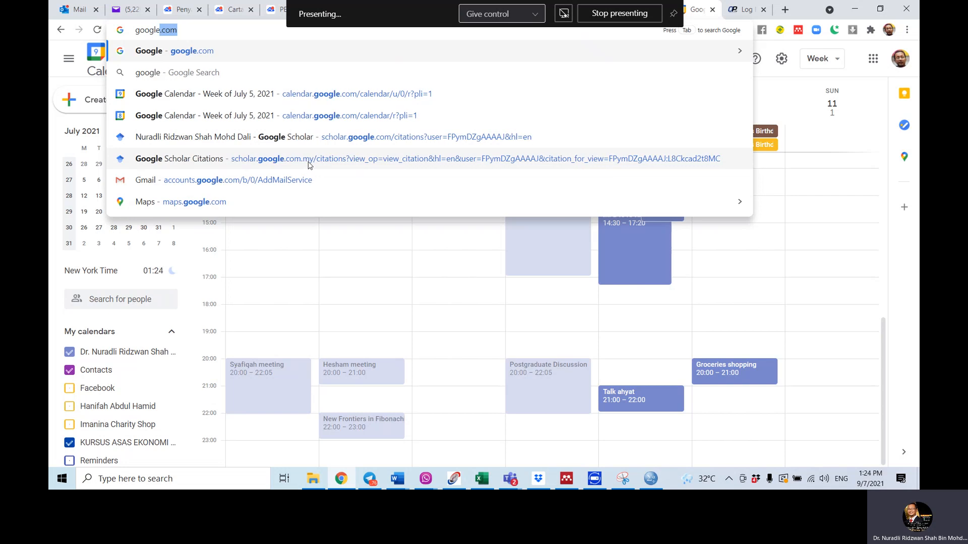
{"action": "key", "text": "Return"}
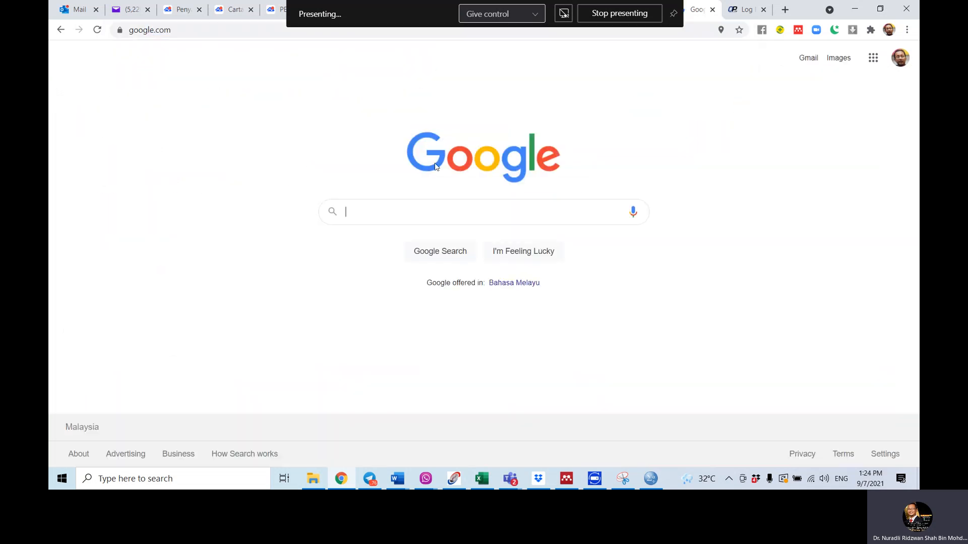
{"action": "left_click", "coordinate": [874, 58]}
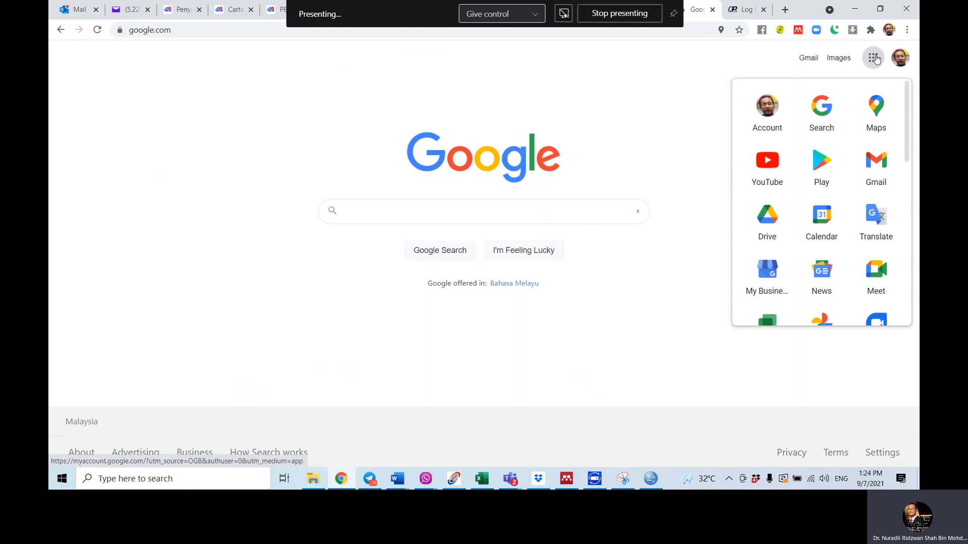
{"action": "left_click", "coordinate": [778, 228]}
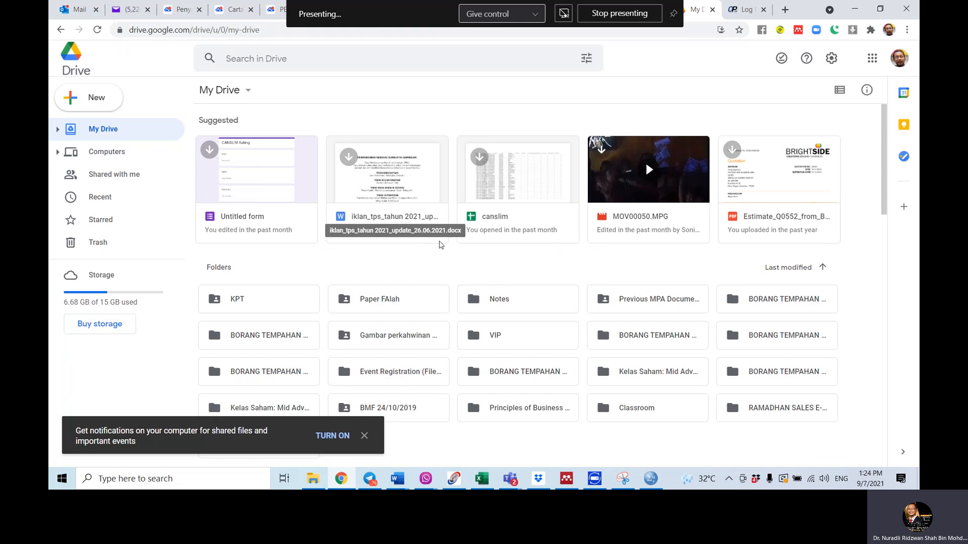
{"action": "scroll", "coordinate": [504, 265], "scroll_direction": "down", "scroll_amount": 1}
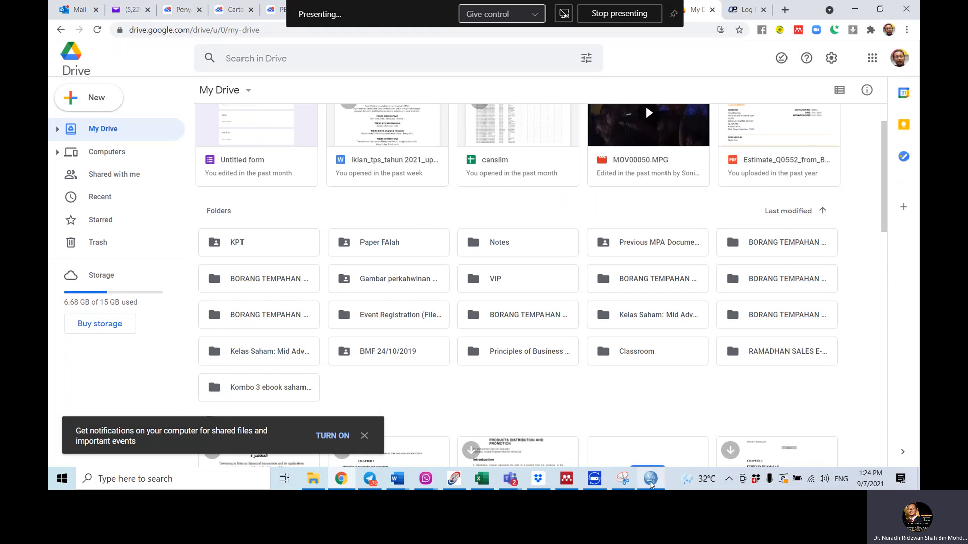
Switch to SPSS Statistics and move its welcome dialog aside.
{"action": "left_click", "coordinate": [650, 478]}
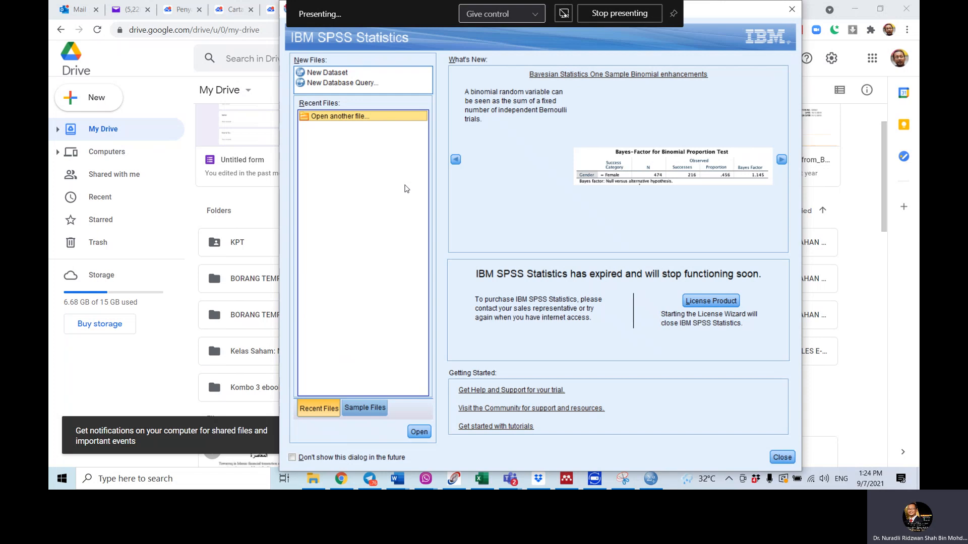
{"action": "left_click_drag", "start_coordinate": [710, 12], "coordinate": [825, 4]}
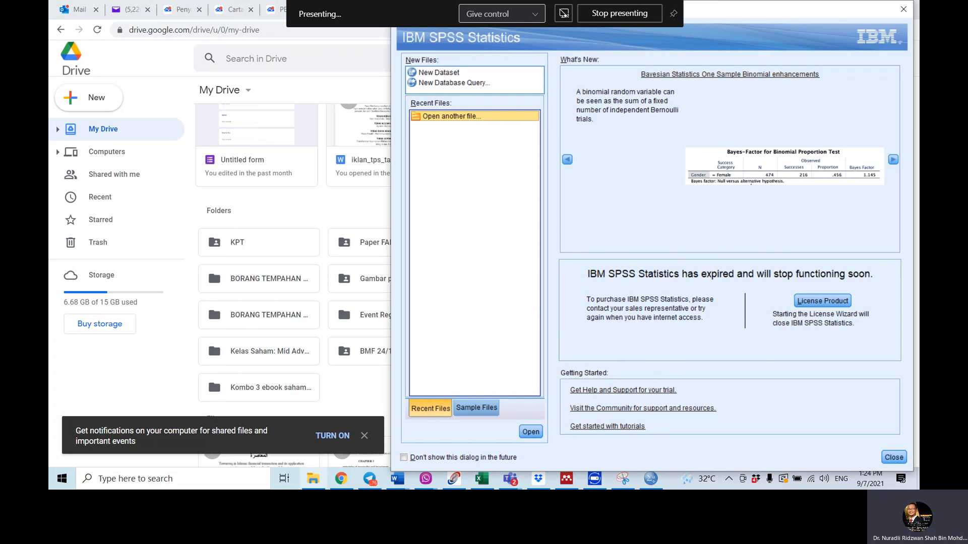
Switch to Chrome and open the shared form "COM570 - w.a.r.m.f" from the invitation e-mail in the Yahoo Mail inbox.
{"action": "mouse_move", "coordinate": [341, 483]}
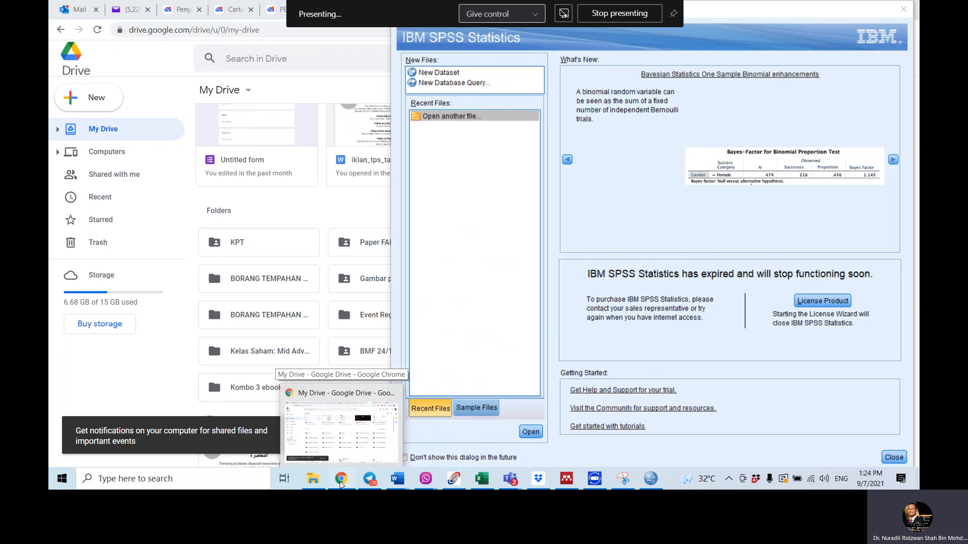
{"action": "left_click", "coordinate": [341, 483]}
{"action": "left_click", "coordinate": [128, 9]}
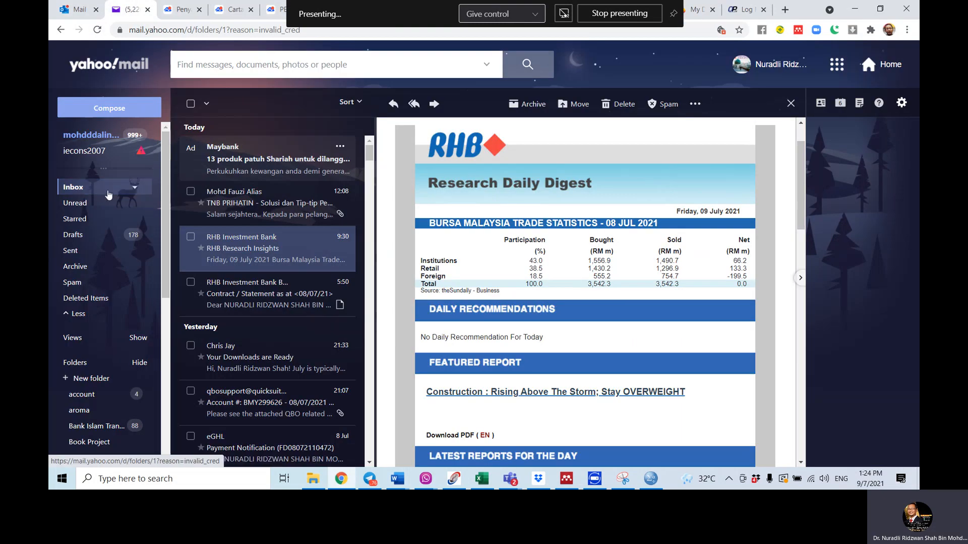
{"action": "left_click", "coordinate": [77, 189]}
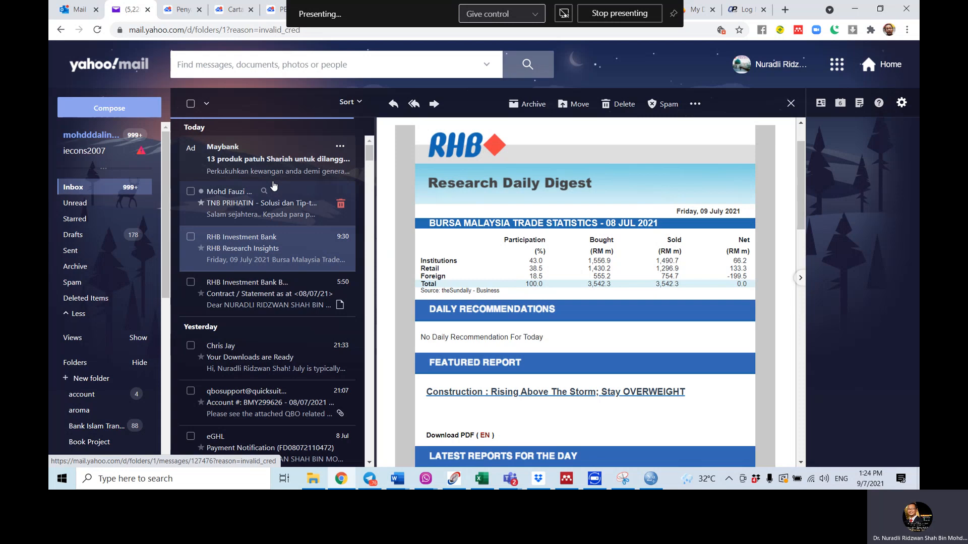
{"action": "left_click", "coordinate": [242, 213]}
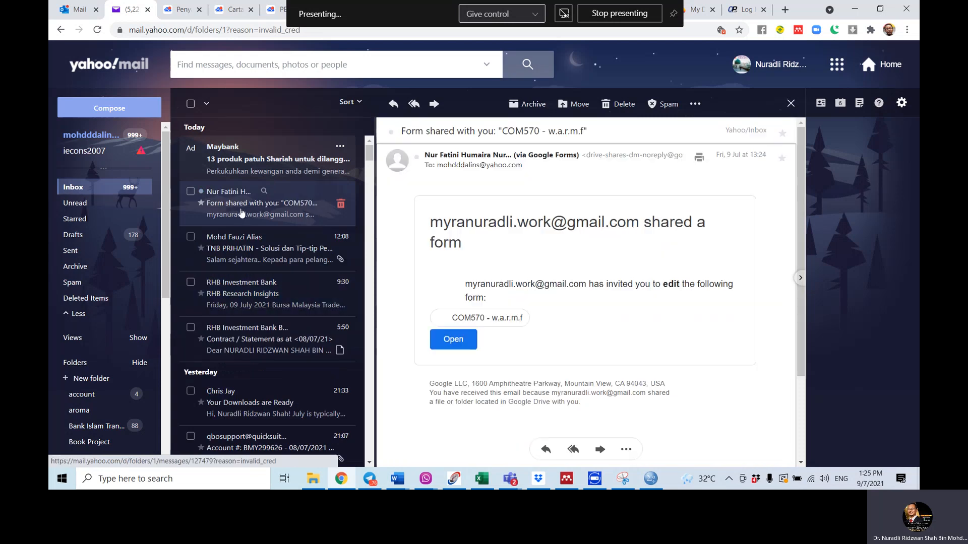
{"action": "scroll", "coordinate": [588, 285], "scroll_direction": "down", "scroll_amount": 1}
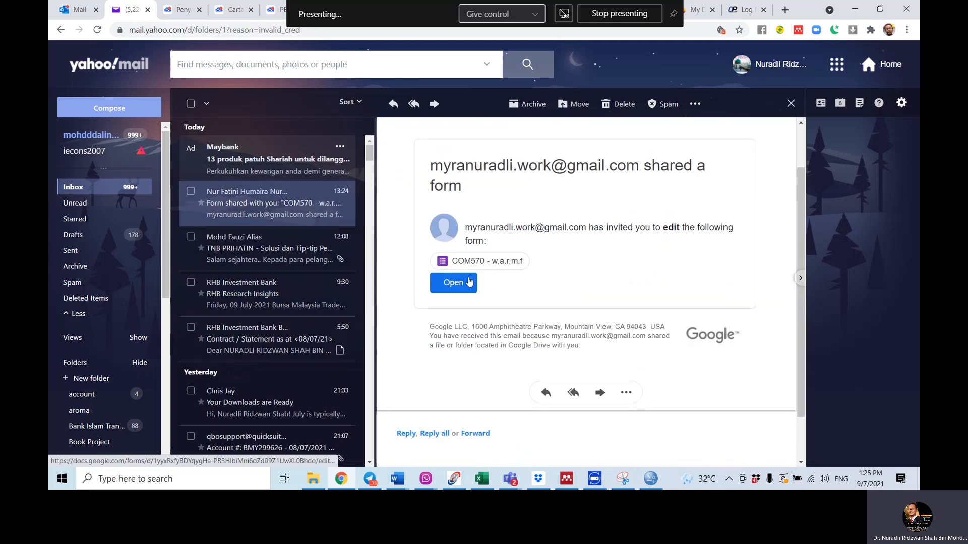
{"action": "left_click", "coordinate": [453, 282]}
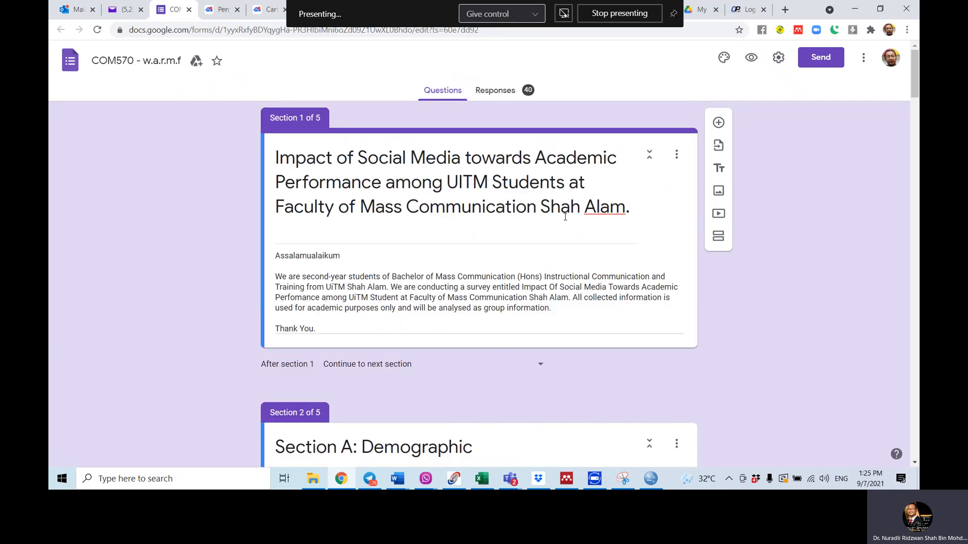
Look through the form's introduction and demographic questions, its general settings and its additional options.
{"action": "scroll", "coordinate": [565, 217], "scroll_direction": "down", "scroll_amount": 3}
{"action": "scroll", "coordinate": [564, 220], "scroll_direction": "down", "scroll_amount": 9}
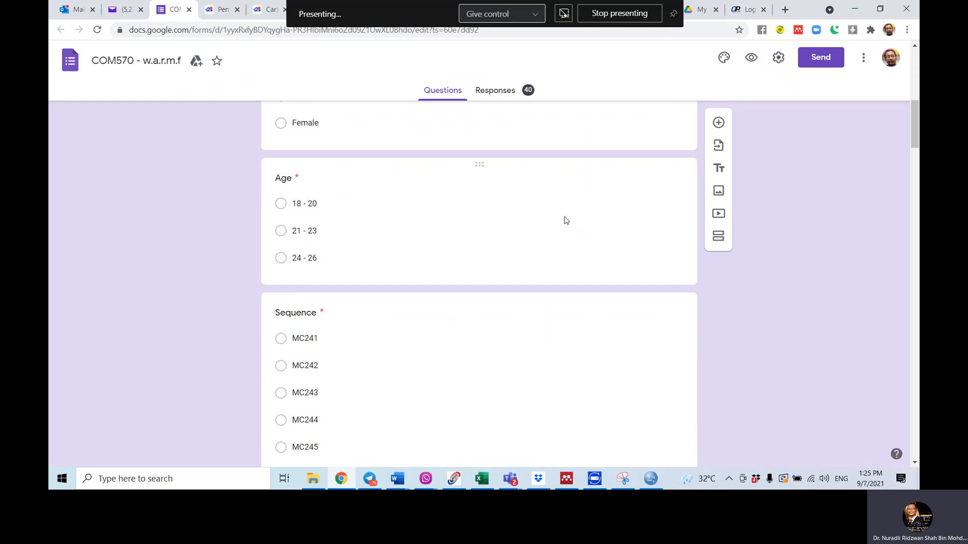
{"action": "scroll", "coordinate": [522, 268], "scroll_direction": "down", "scroll_amount": 6}
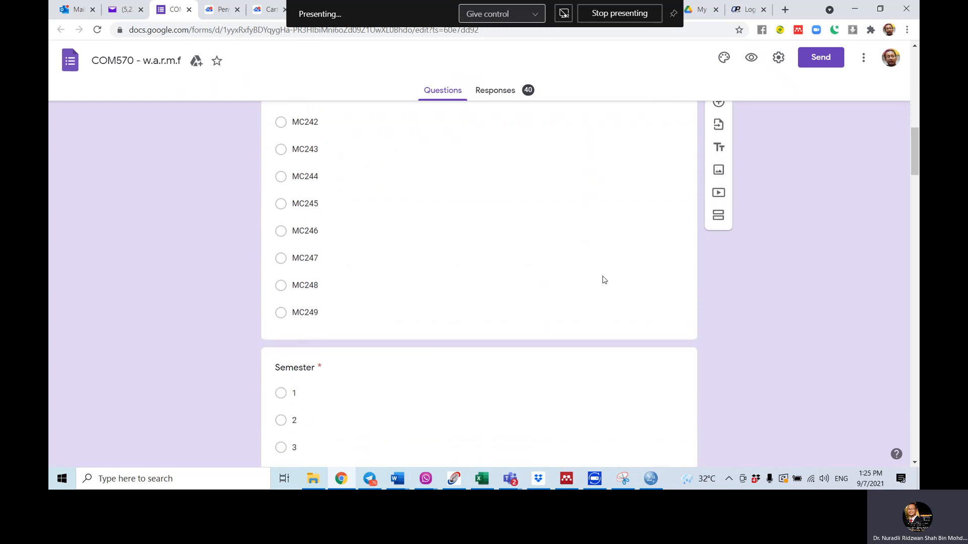
{"action": "scroll", "coordinate": [604, 280], "scroll_direction": "up", "scroll_amount": 11}
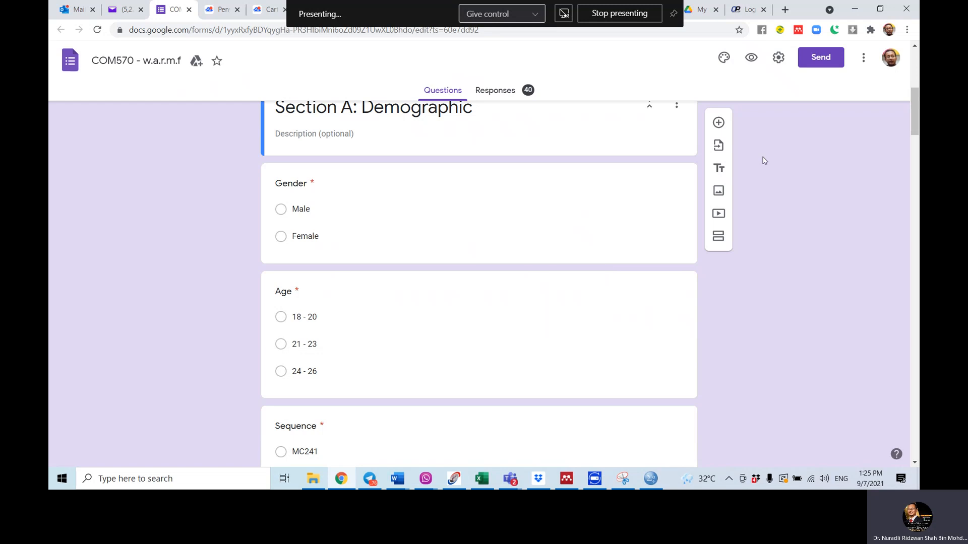
{"action": "scroll", "coordinate": [853, 189], "scroll_direction": "up", "scroll_amount": 7}
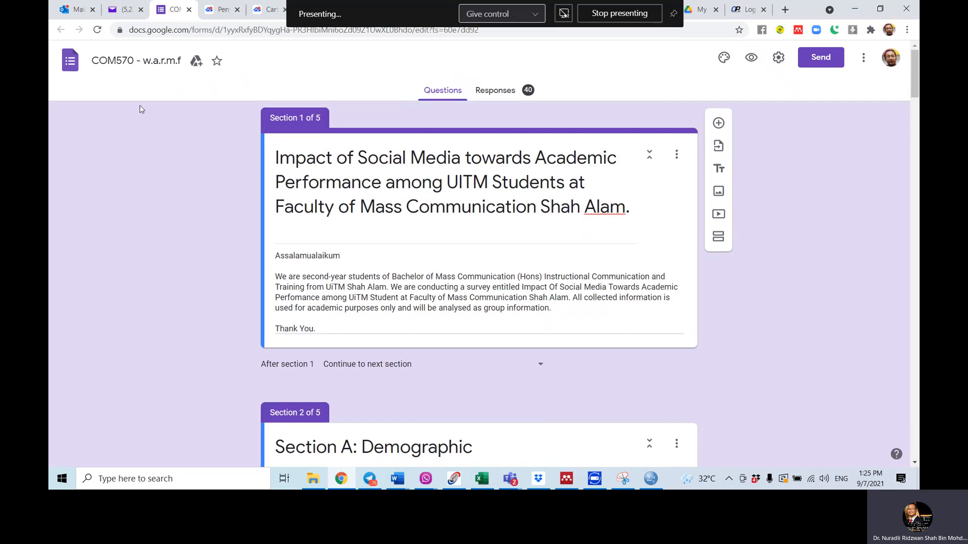
{"action": "left_click", "coordinate": [779, 58]}
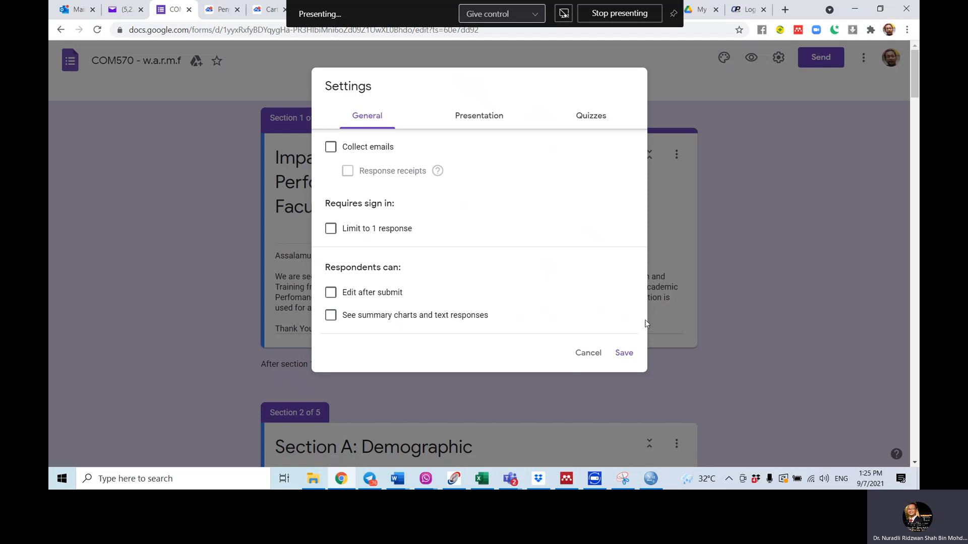
{"action": "left_click", "coordinate": [586, 352]}
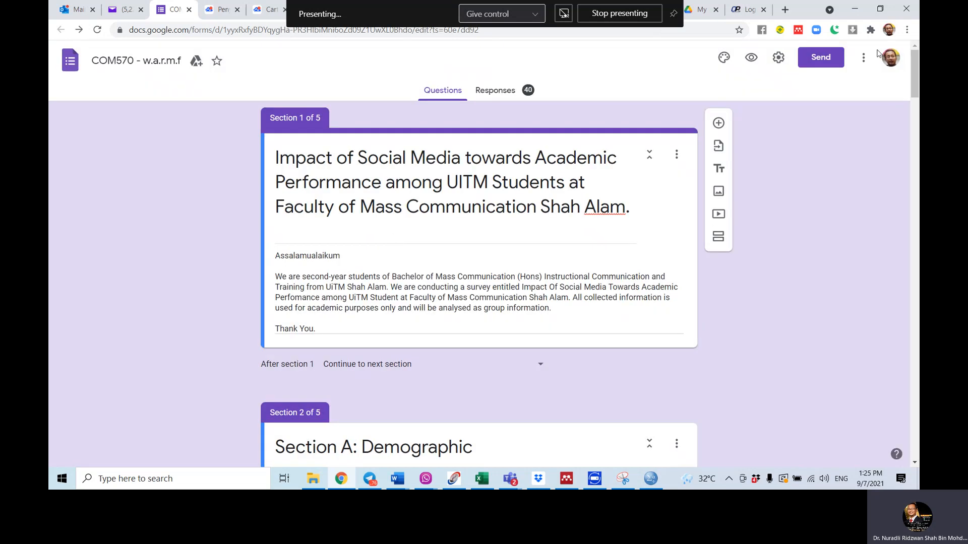
{"action": "left_click", "coordinate": [864, 59]}
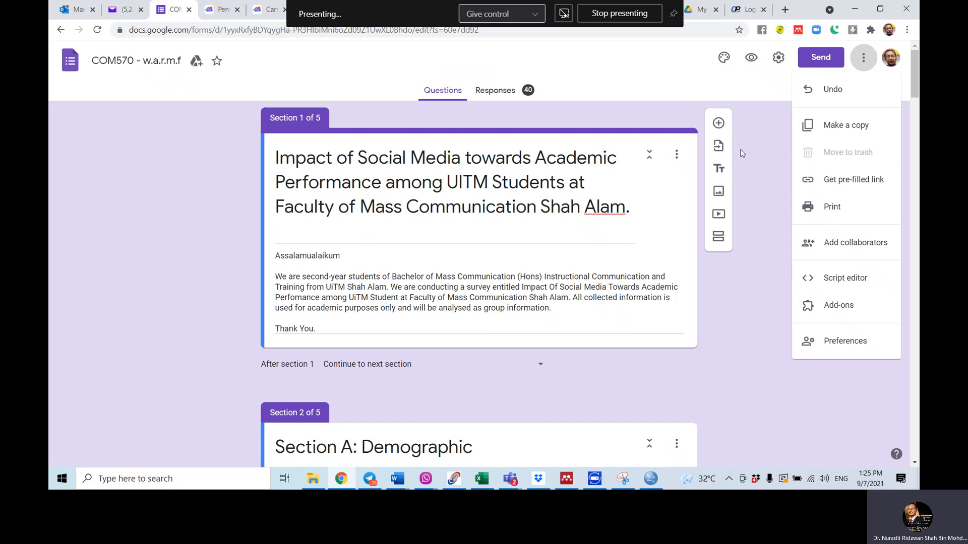
Download the form's responses as CSV and save the archive in the Downloads folder under the suggested name.
{"action": "left_click", "coordinate": [498, 91]}
{"action": "left_click", "coordinate": [498, 92]}
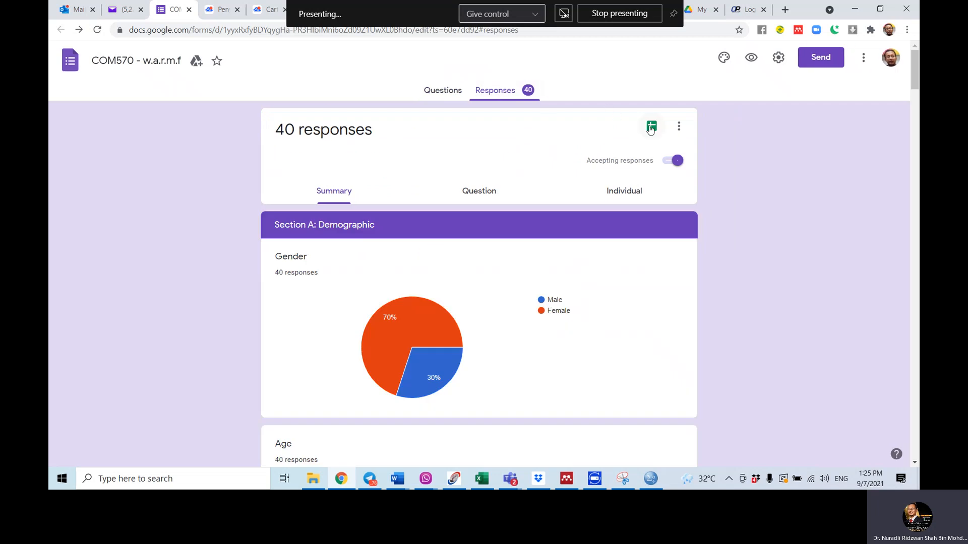
{"action": "left_click", "coordinate": [678, 126]}
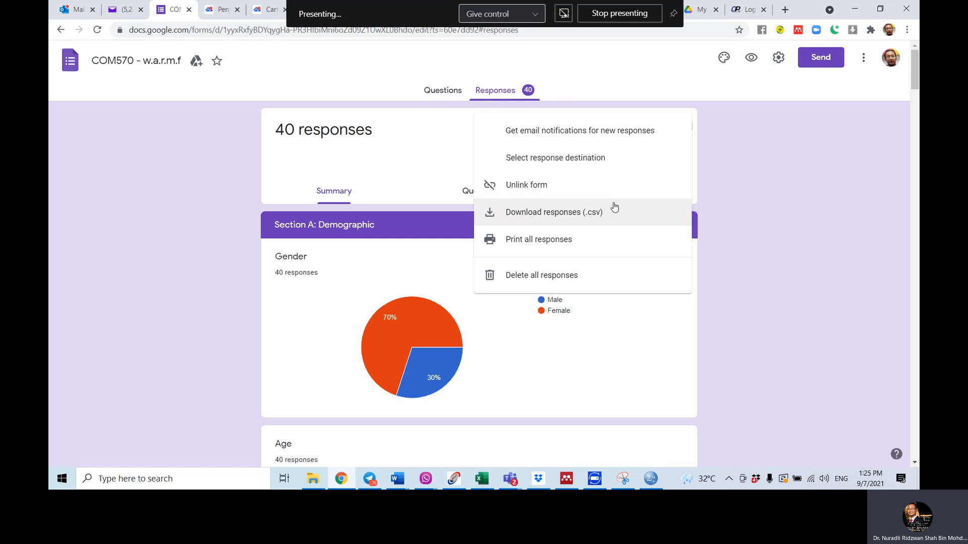
{"action": "left_click", "coordinate": [558, 219]}
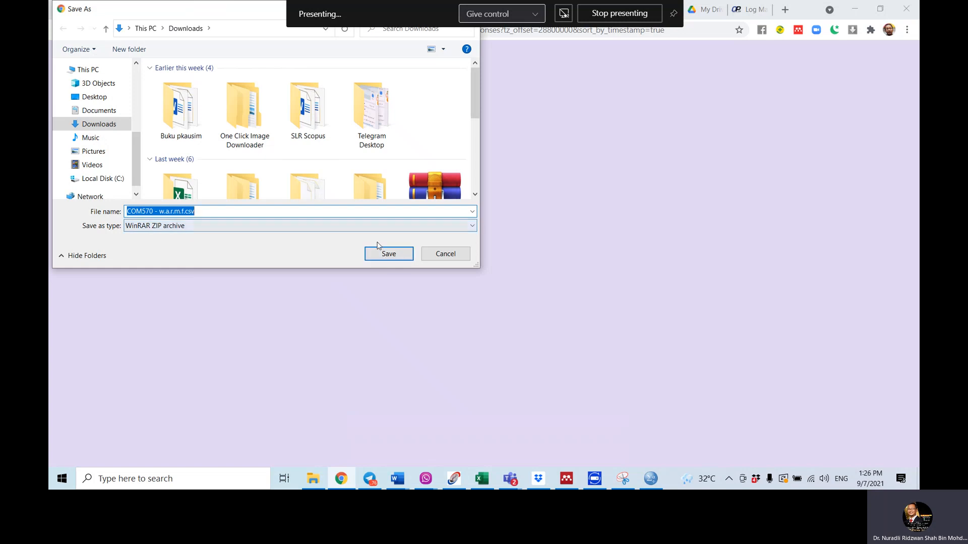
{"action": "left_click", "coordinate": [386, 255]}
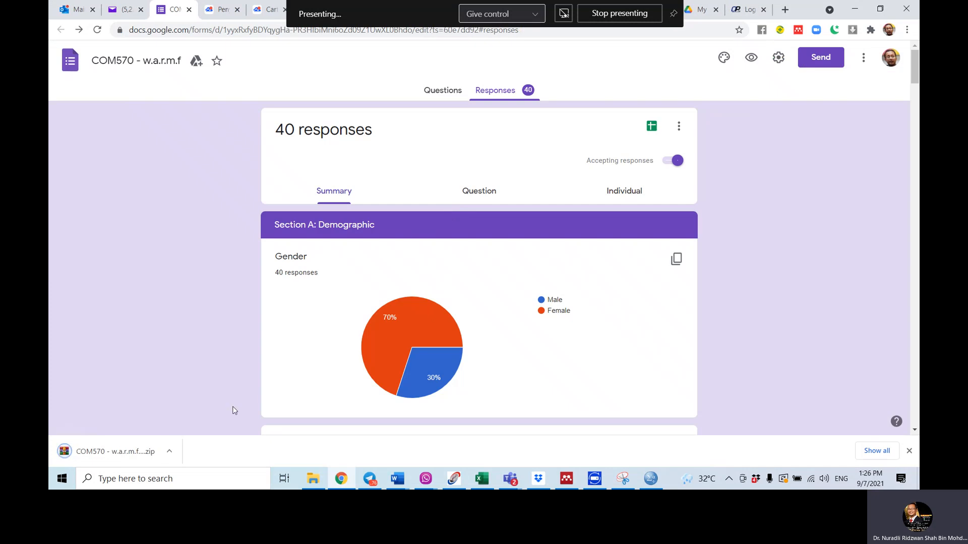
Show the downloaded archive in its folder and select the "COM570 - w.a.r.m.f (Responses)" Excel workbook.
{"action": "left_click", "coordinate": [170, 452]}
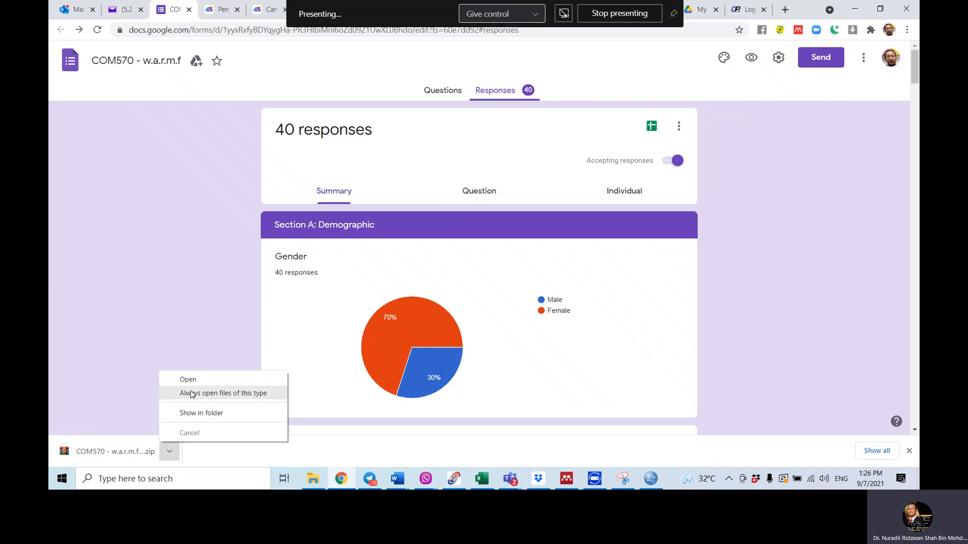
{"action": "left_click", "coordinate": [194, 413]}
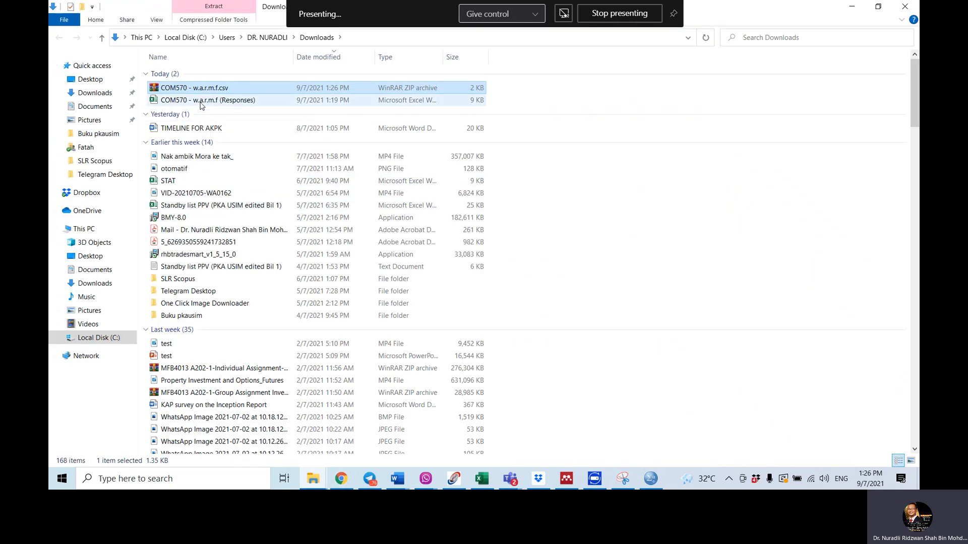
{"action": "left_click", "coordinate": [201, 103]}
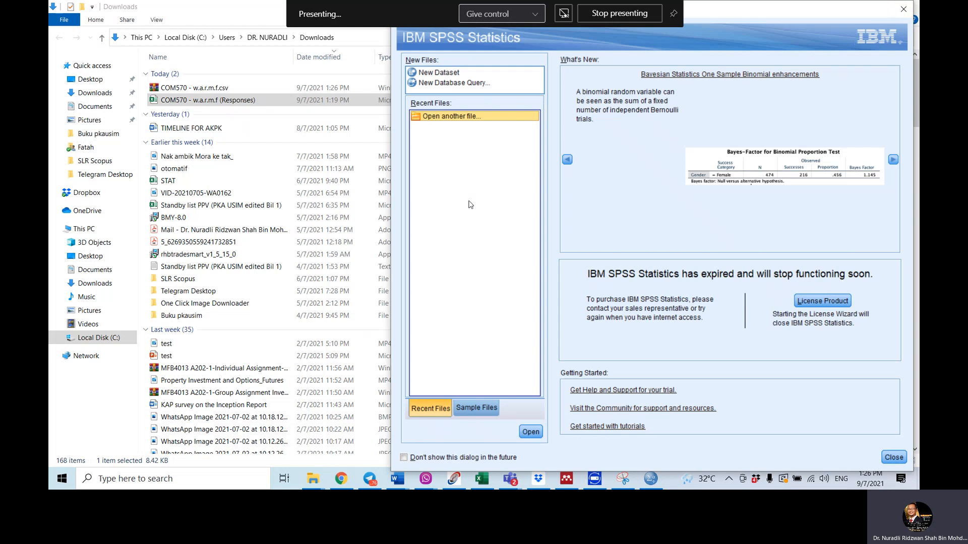
Create a new dataset and try to import the Excel workbook "COM570 - w.a.r.m.f (Responses).xlsx" from the Downloads folder.
{"action": "double_click", "coordinate": [435, 73]}
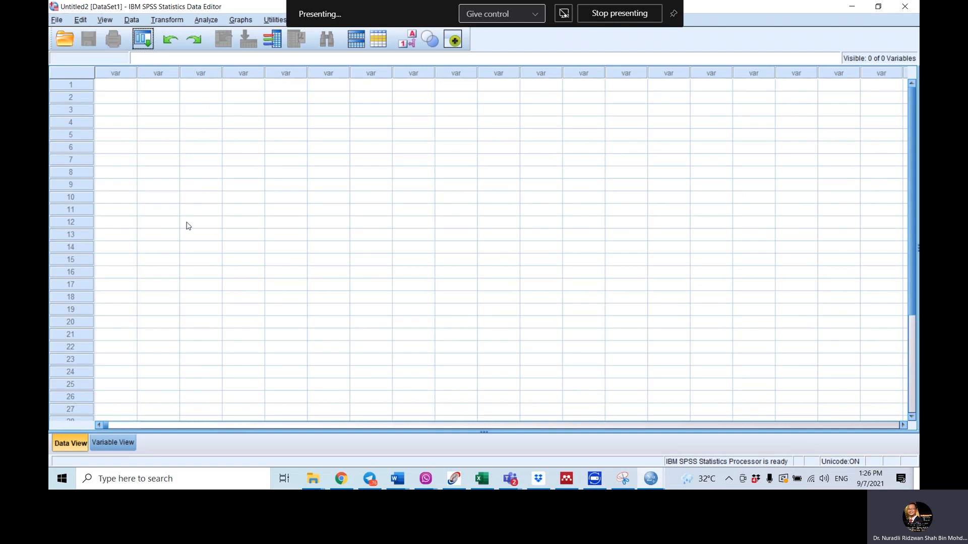
{"action": "left_click", "coordinate": [57, 21]}
{"action": "mouse_move", "coordinate": [64, 62]}
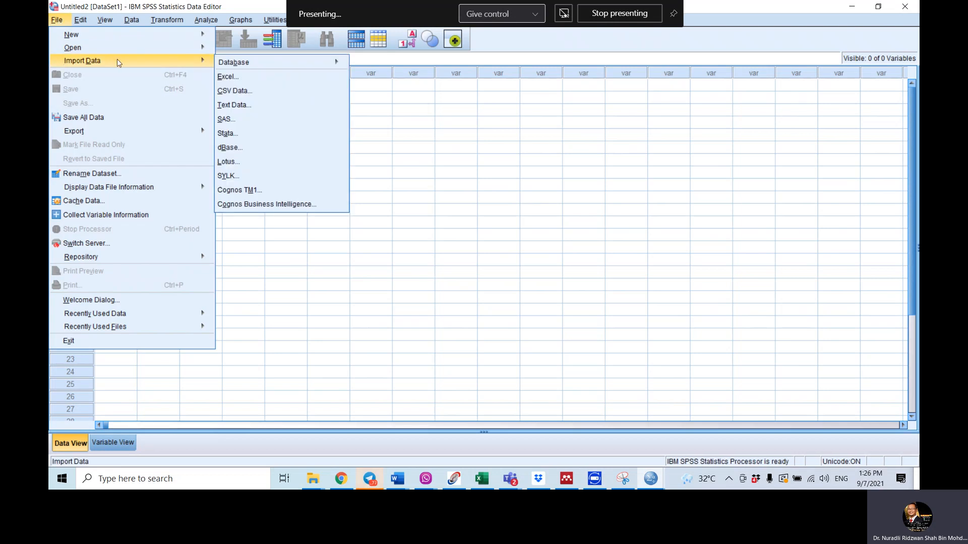
{"action": "left_click", "coordinate": [228, 83]}
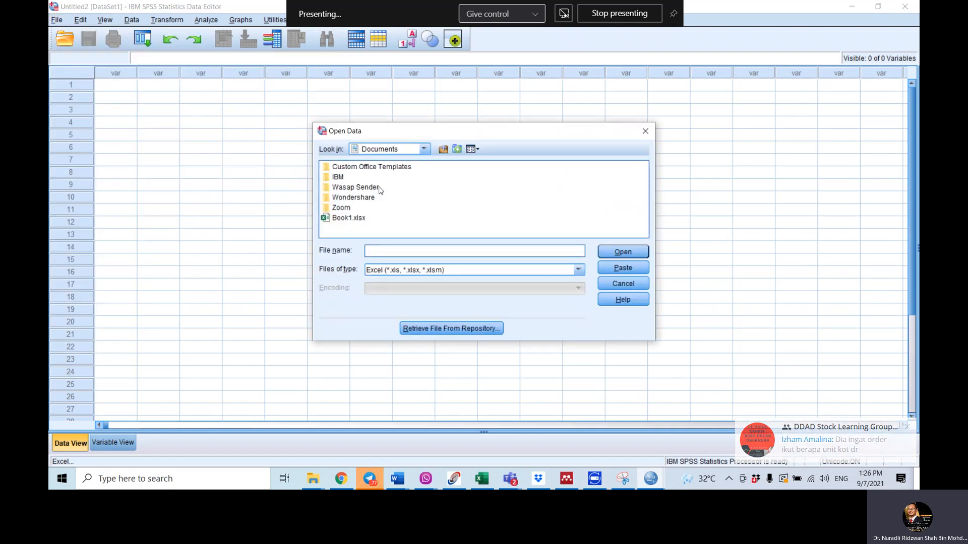
{"action": "left_click", "coordinate": [393, 150]}
{"action": "scroll", "coordinate": [393, 167], "scroll_direction": "up", "scroll_amount": 2}
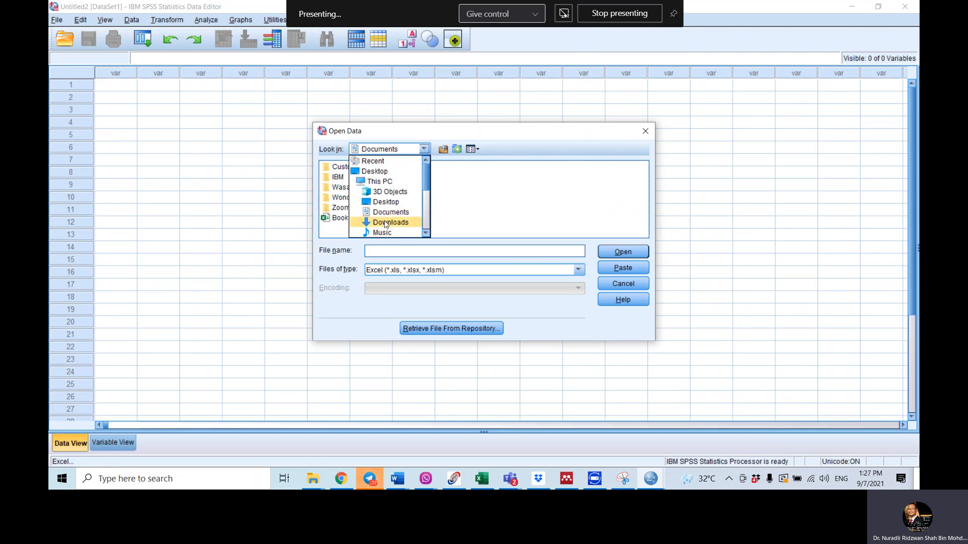
{"action": "left_click", "coordinate": [386, 223]}
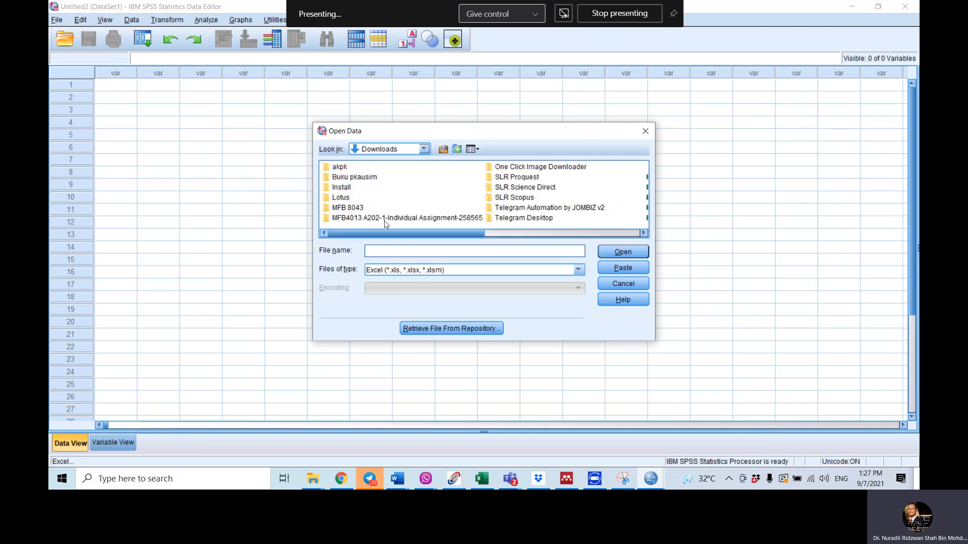
{"action": "left_click", "coordinate": [517, 235]}
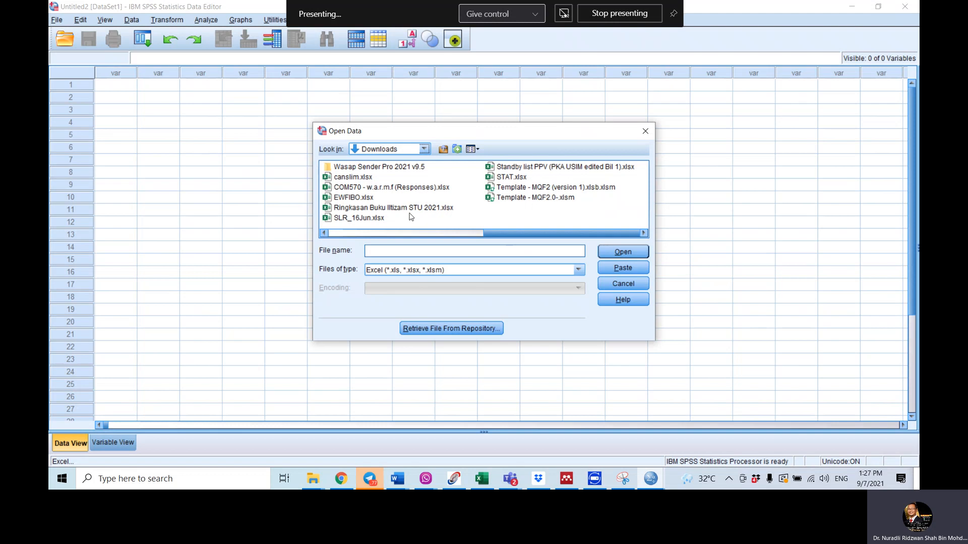
{"action": "left_click", "coordinate": [371, 188]}
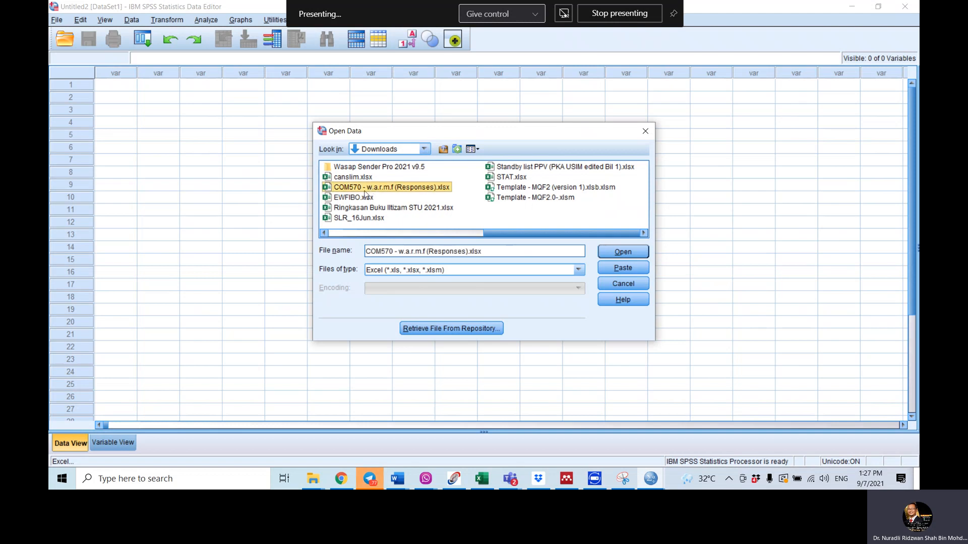
{"action": "left_click", "coordinate": [623, 252]}
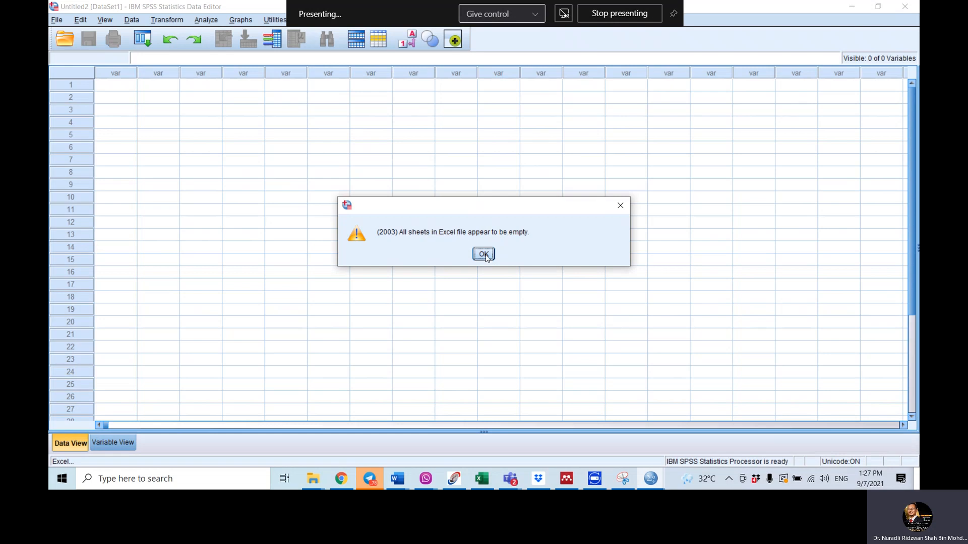
{"action": "left_click", "coordinate": [484, 255]}
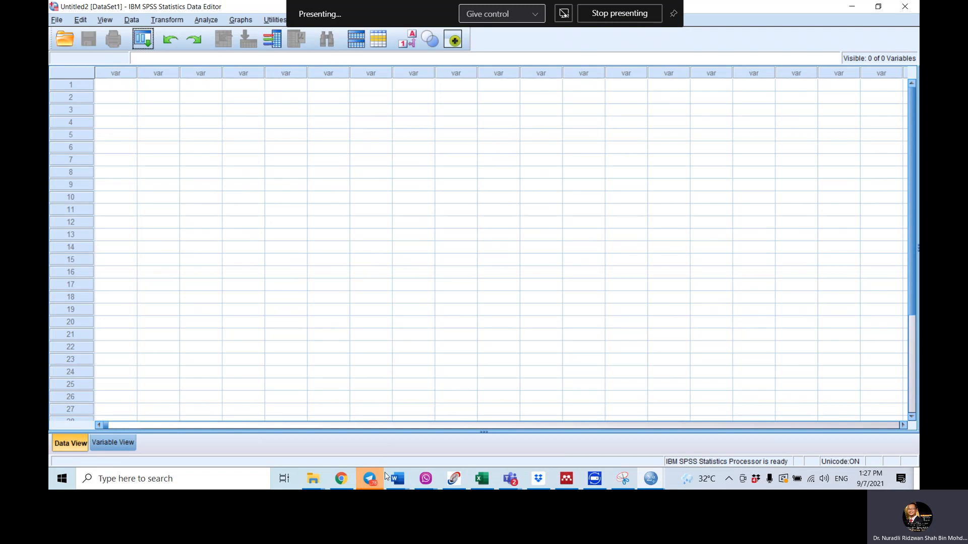
Open the "COM570 - w.a.r.m.f (Responses)" workbook from the Downloads folder in Excel, maximize its window and enable editing.
{"action": "left_click", "coordinate": [315, 480]}
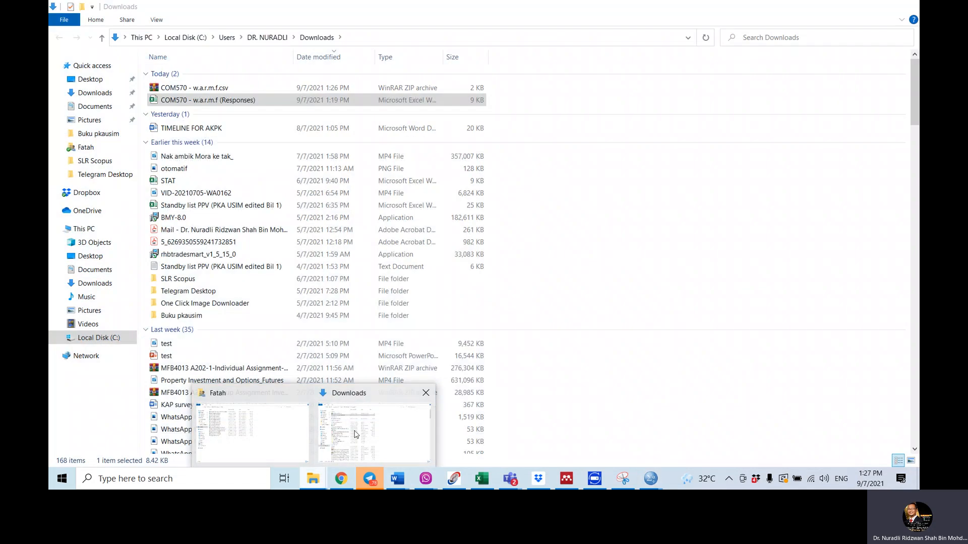
{"action": "left_click", "coordinate": [372, 433]}
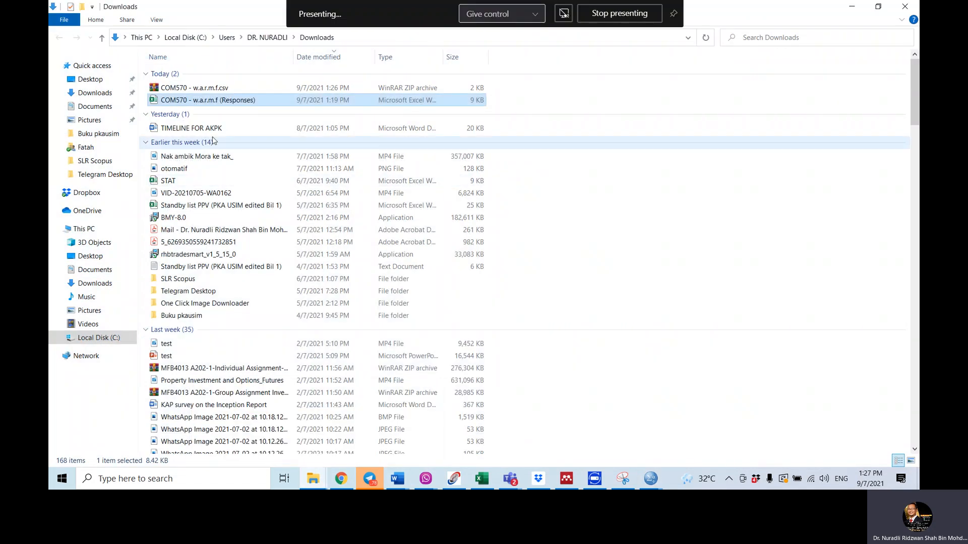
{"action": "double_click", "coordinate": [222, 102]}
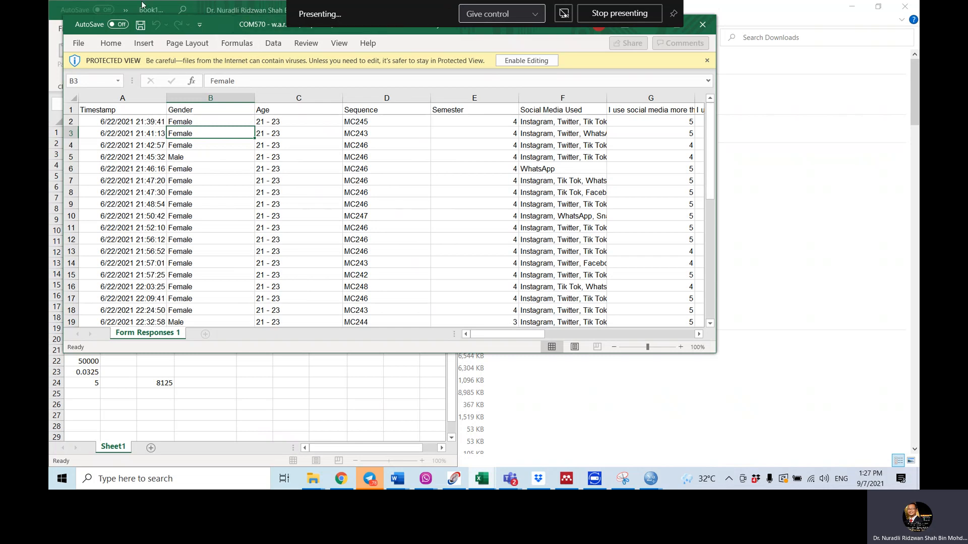
{"action": "left_click_drag", "start_coordinate": [209, 8], "coordinate": [259, 446]}
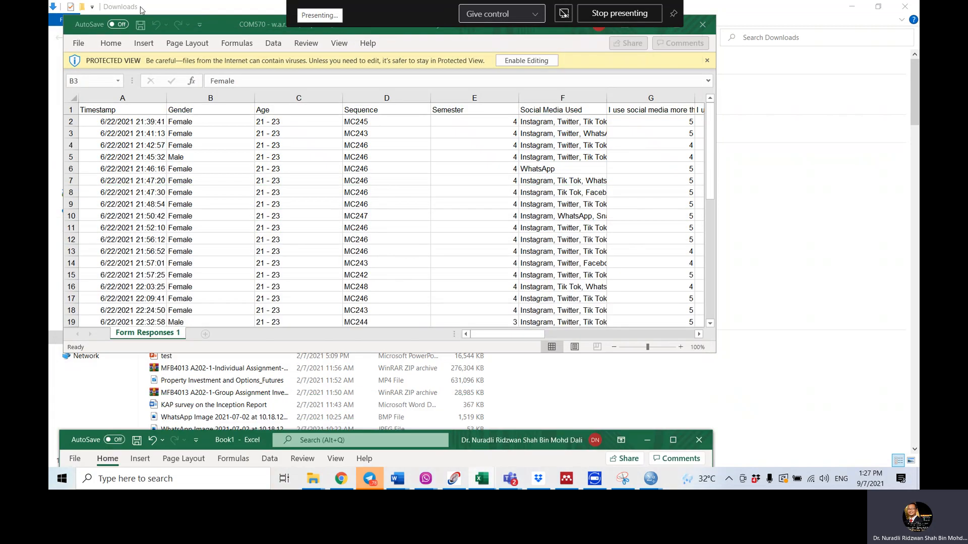
{"action": "left_click_drag", "start_coordinate": [248, 28], "coordinate": [225, 74]}
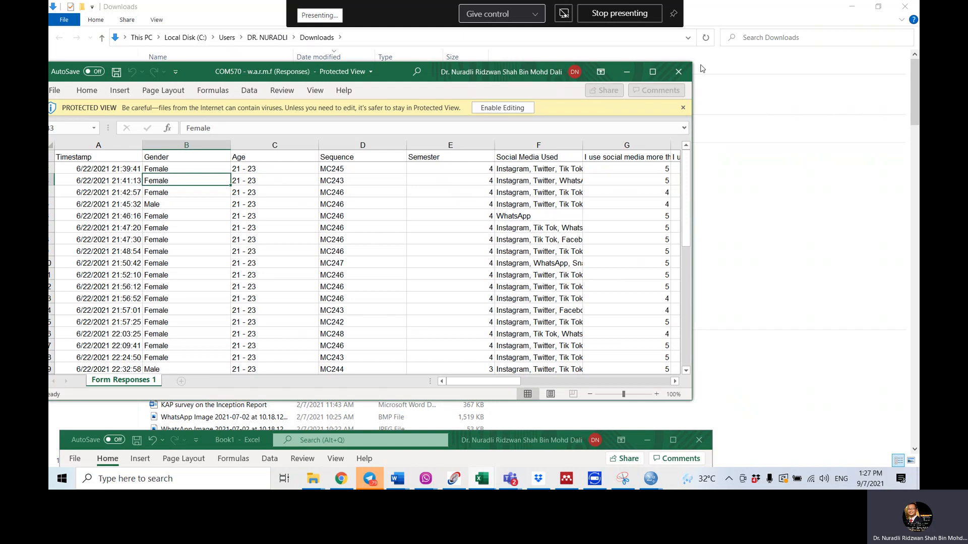
{"action": "left_click", "coordinate": [652, 71]}
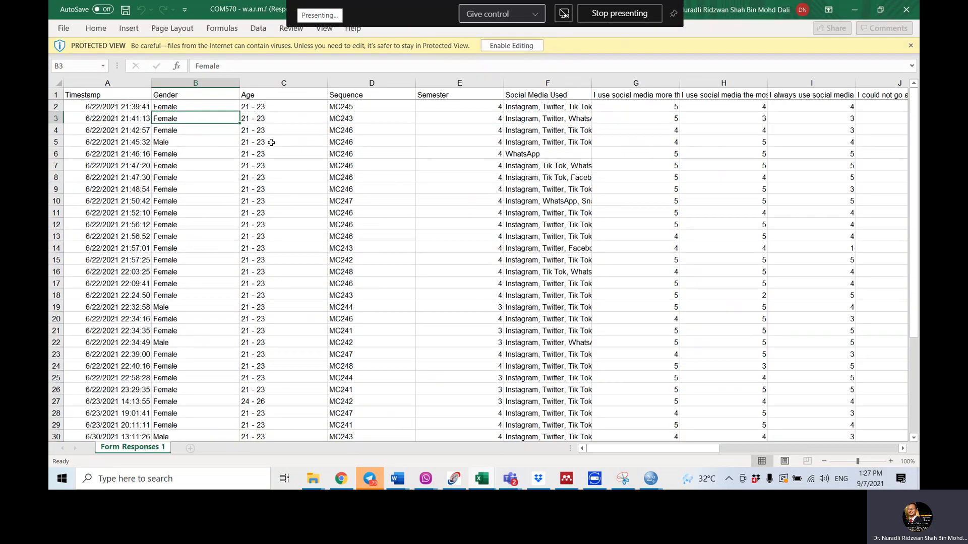
{"action": "left_click", "coordinate": [165, 109]}
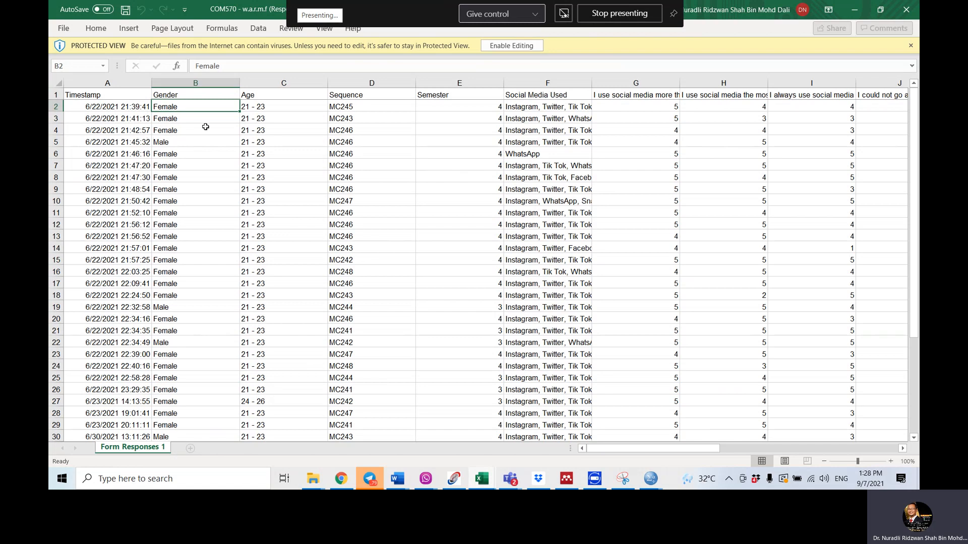
{"action": "left_click", "coordinate": [505, 46]}
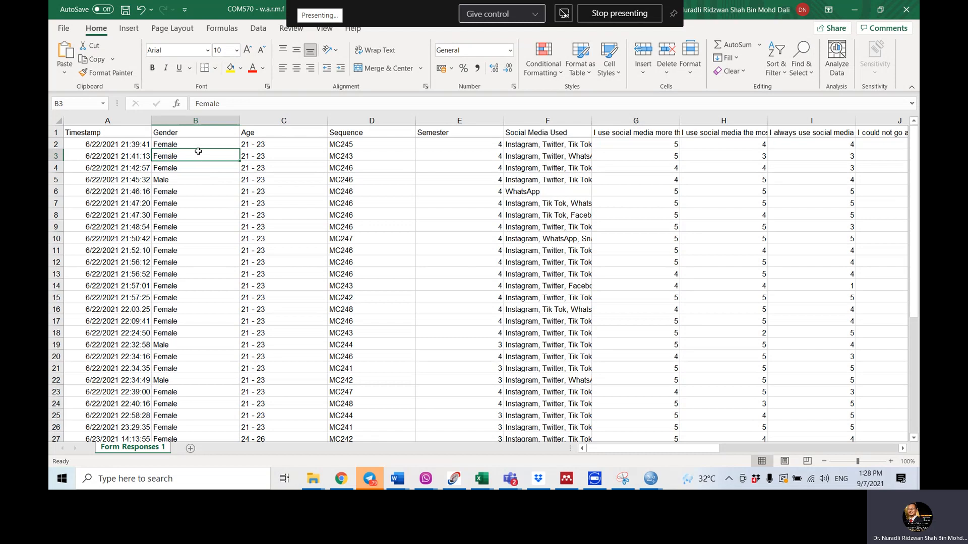
Replace every "Female" entry in the Form Responses 1 sheet with the code 2.
{"action": "left_click", "coordinate": [195, 144]}
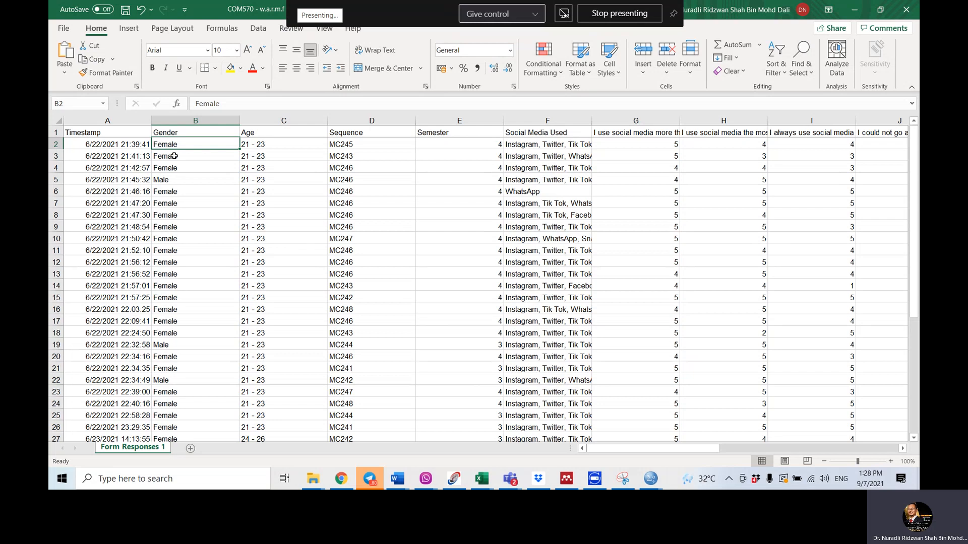
{"action": "key", "text": "ctrl+f"}
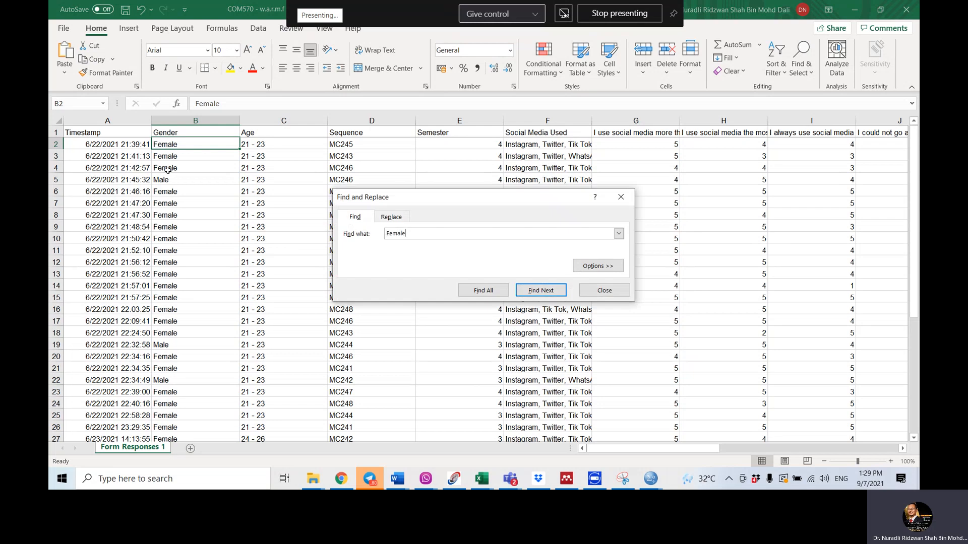
{"action": "left_click", "coordinate": [405, 218]}
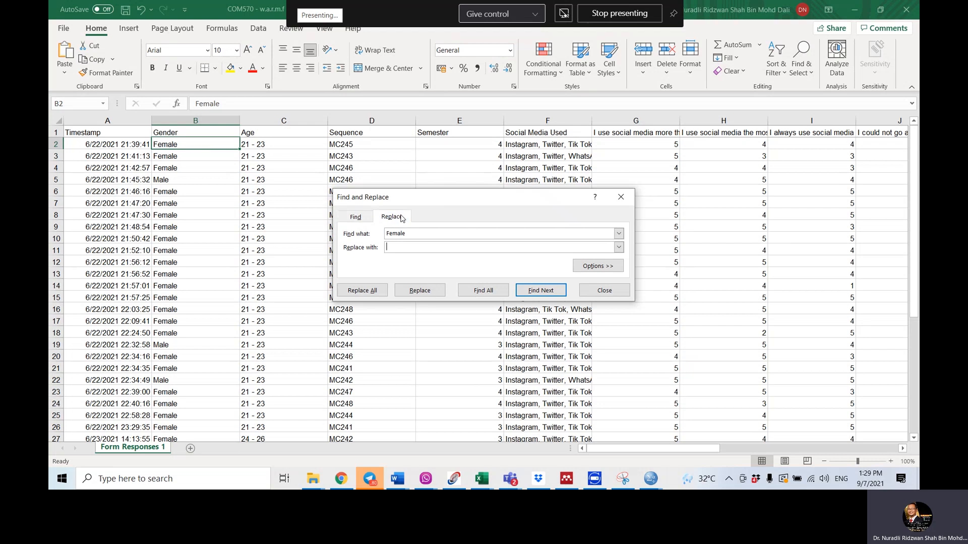
{"action": "left_click", "coordinate": [409, 245]}
{"action": "type", "text": "2"}
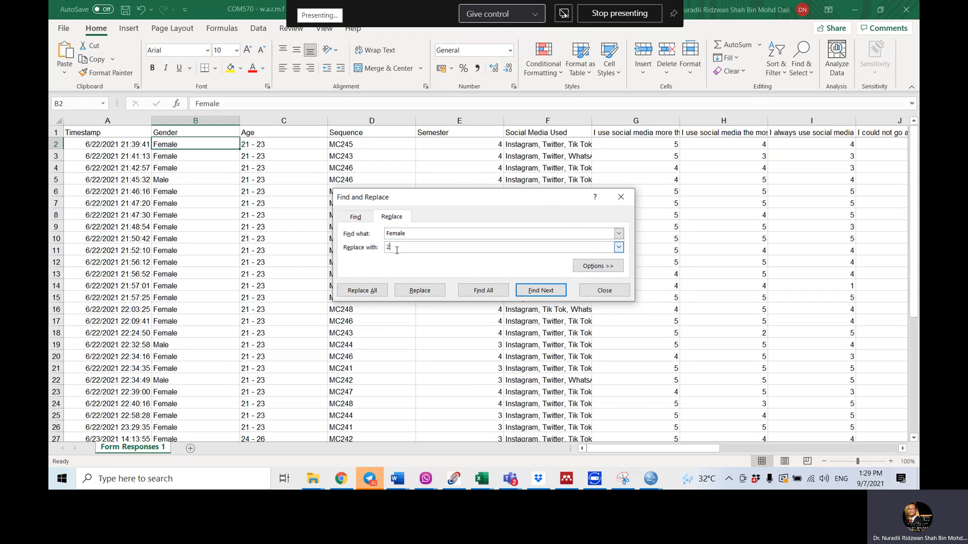
{"action": "left_click", "coordinate": [372, 291]}
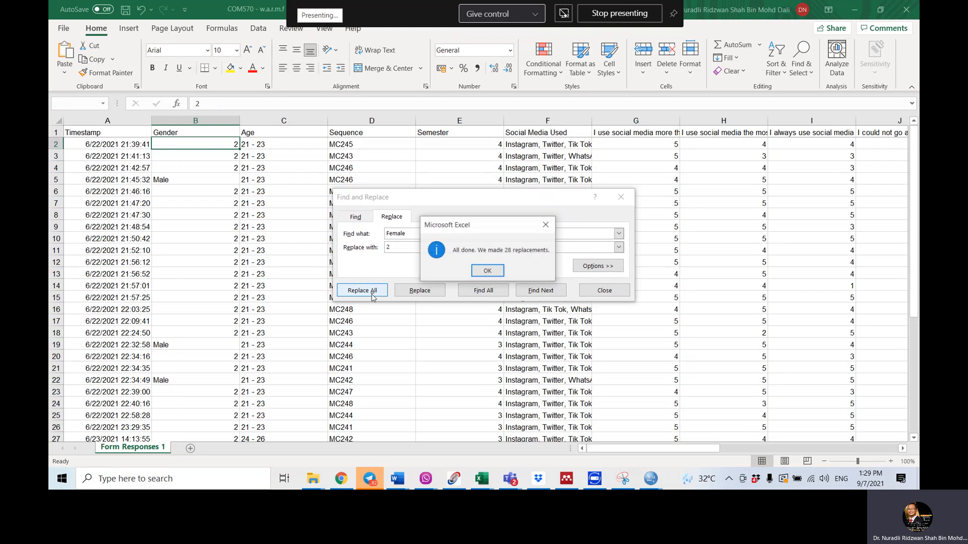
{"action": "left_click", "coordinate": [485, 272]}
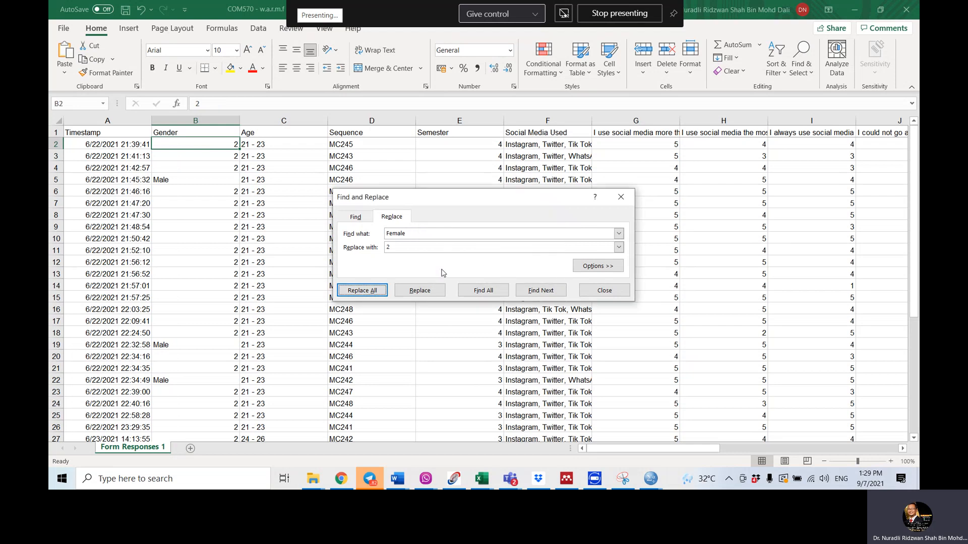
Replace every "Male" entry with the code 1 and check the recoded Gender column.
{"action": "left_click", "coordinate": [373, 236]}
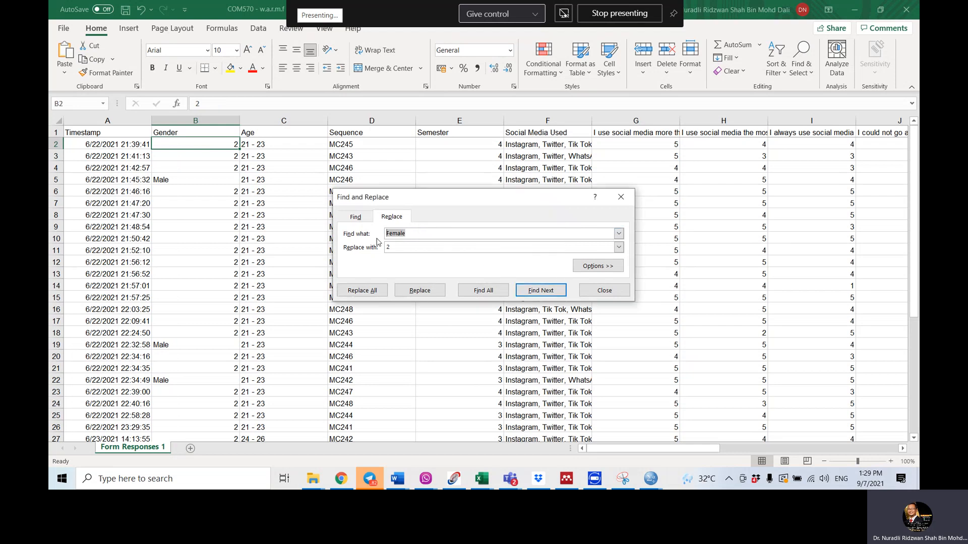
{"action": "type", "text": "M"}
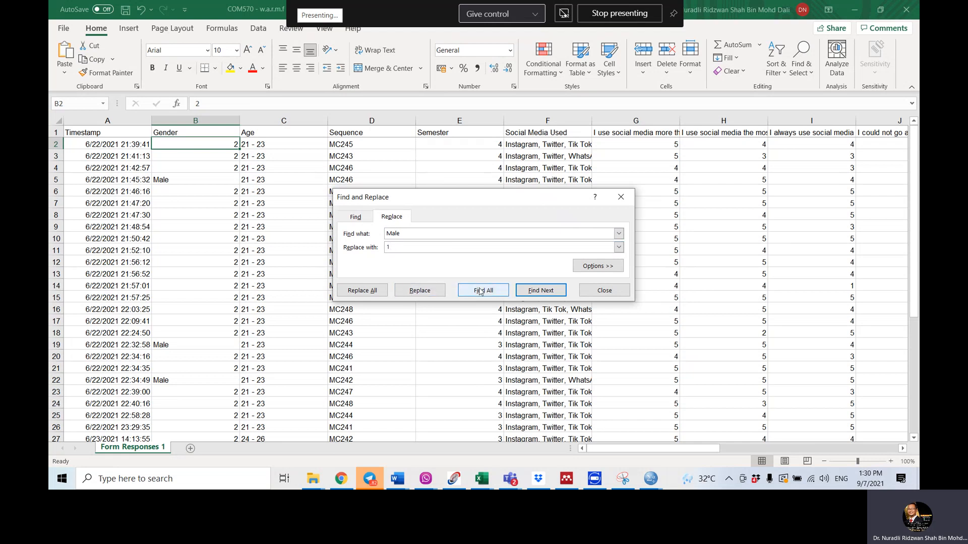
{"action": "left_click", "coordinate": [360, 291]}
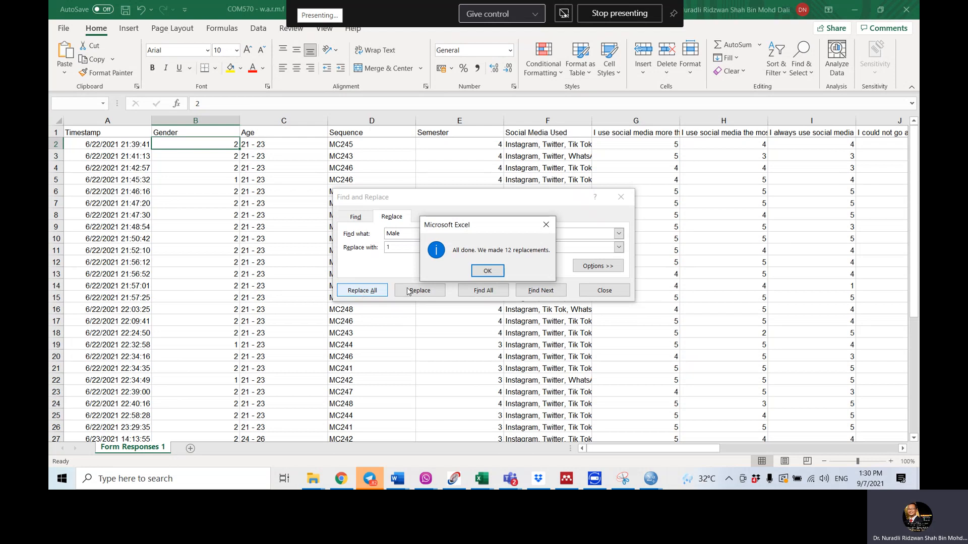
{"action": "left_click", "coordinate": [483, 271]}
{"action": "left_click", "coordinate": [604, 291]}
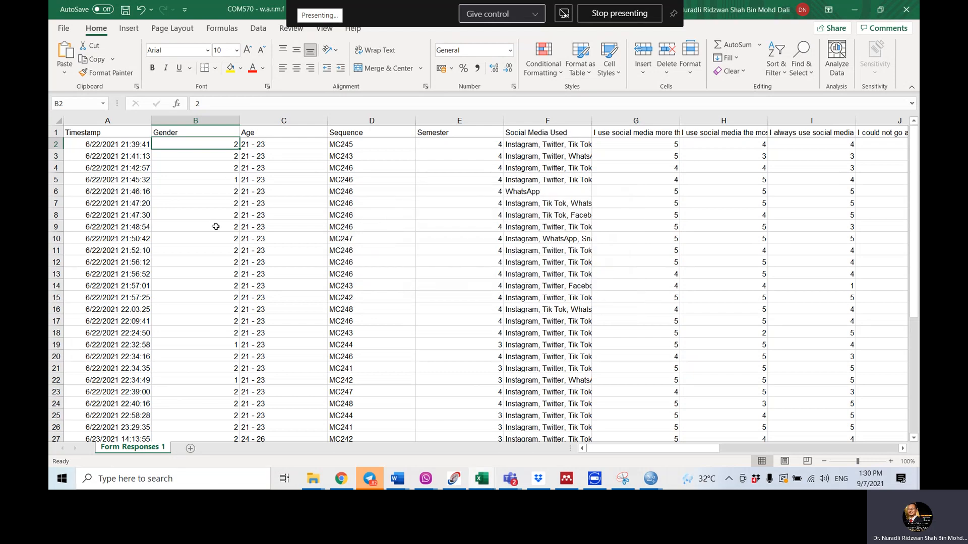
{"action": "scroll", "coordinate": [216, 227], "scroll_direction": "down", "scroll_amount": 7}
{"action": "scroll", "coordinate": [215, 293], "scroll_direction": "up", "scroll_amount": 7}
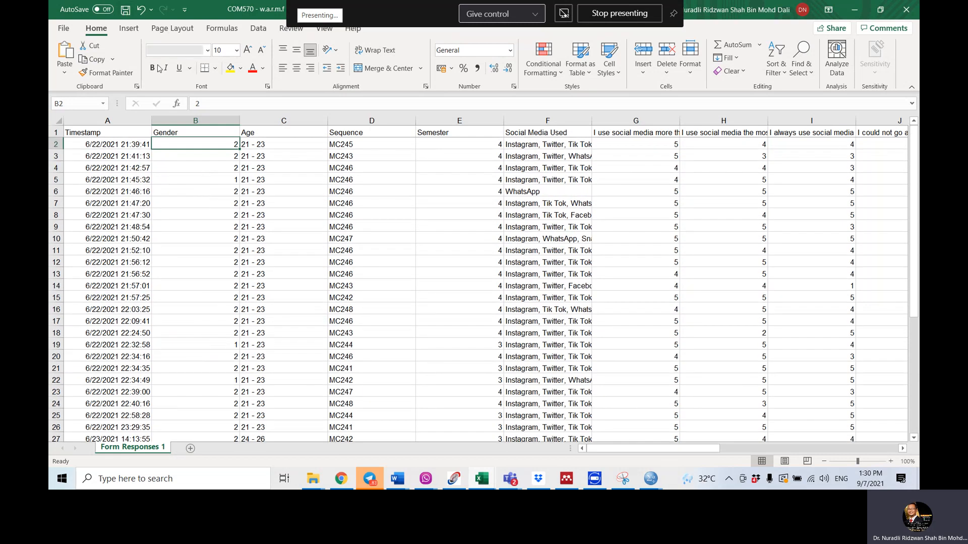
Switch to SPSS Statistics and open "COM570 - w.a.r.m.f (Responses).xlsx" as Excel data, reading variable names from the first row of Form Responses 1.
{"action": "mouse_move", "coordinate": [647, 478]}
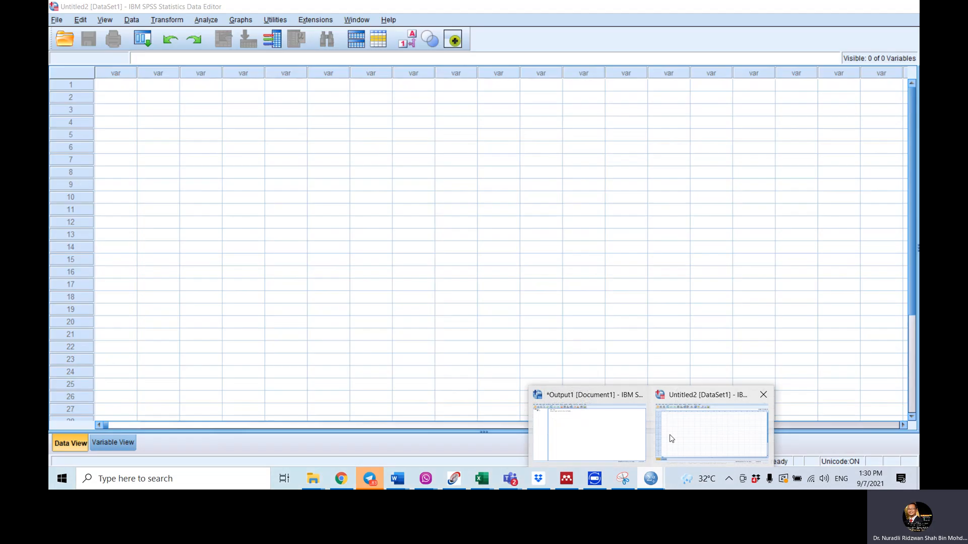
{"action": "left_click", "coordinate": [670, 437]}
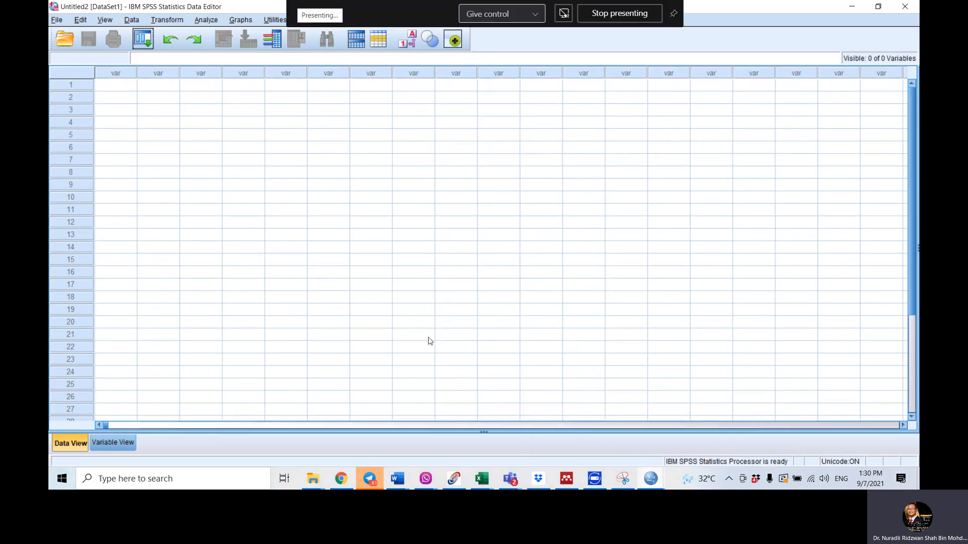
{"action": "left_click", "coordinate": [66, 39]}
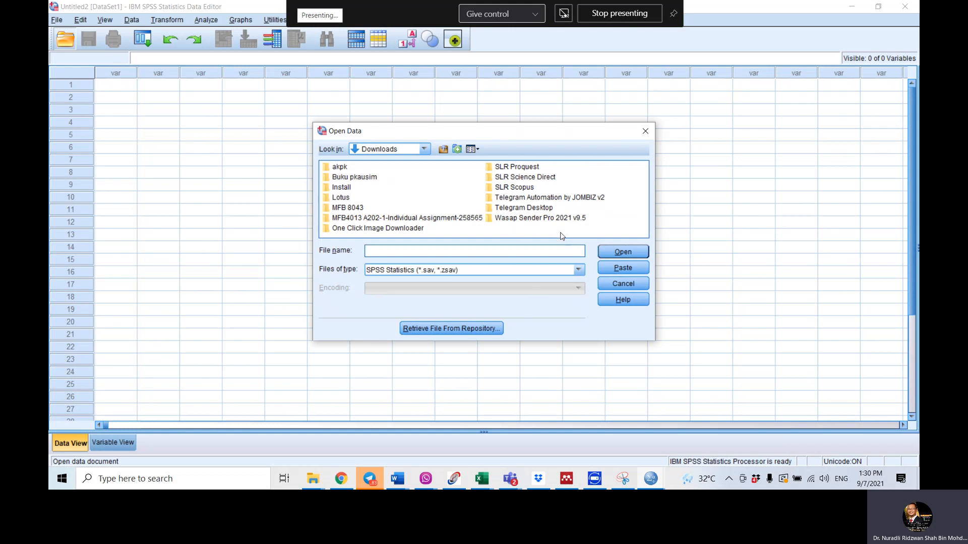
{"action": "left_click", "coordinate": [500, 271]}
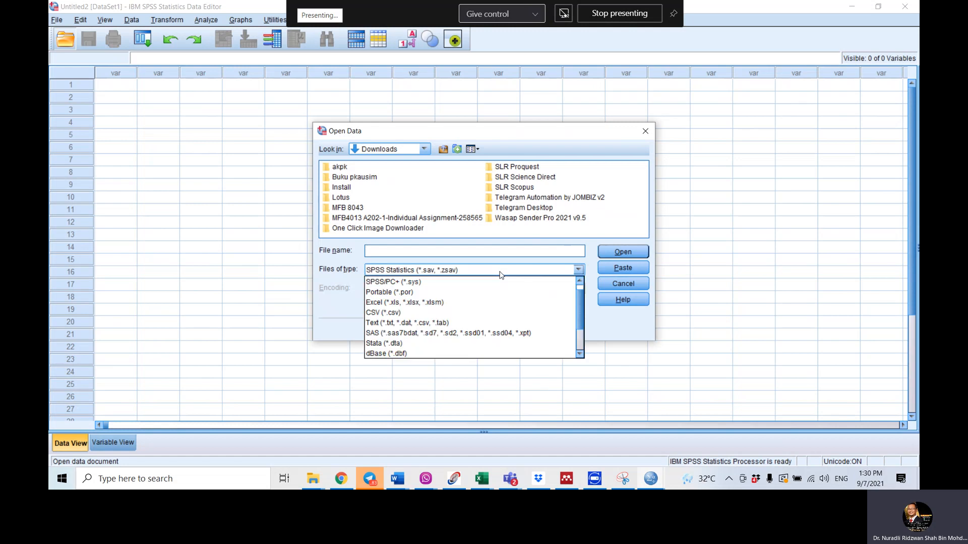
{"action": "left_click", "coordinate": [490, 304]}
{"action": "left_click_drag", "start_coordinate": [468, 234], "coordinate": [521, 234]}
{"action": "double_click", "coordinate": [558, 189]}
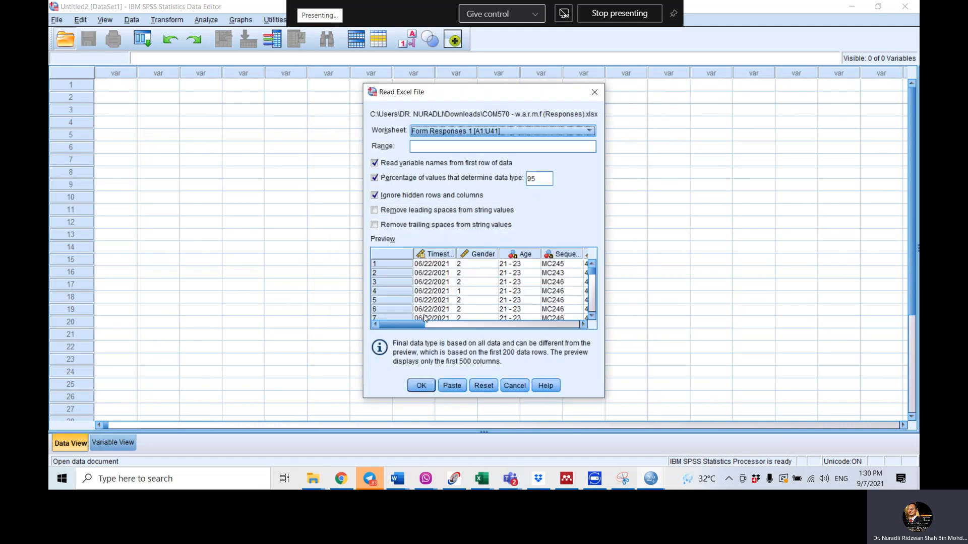
{"action": "left_click", "coordinate": [421, 387]}
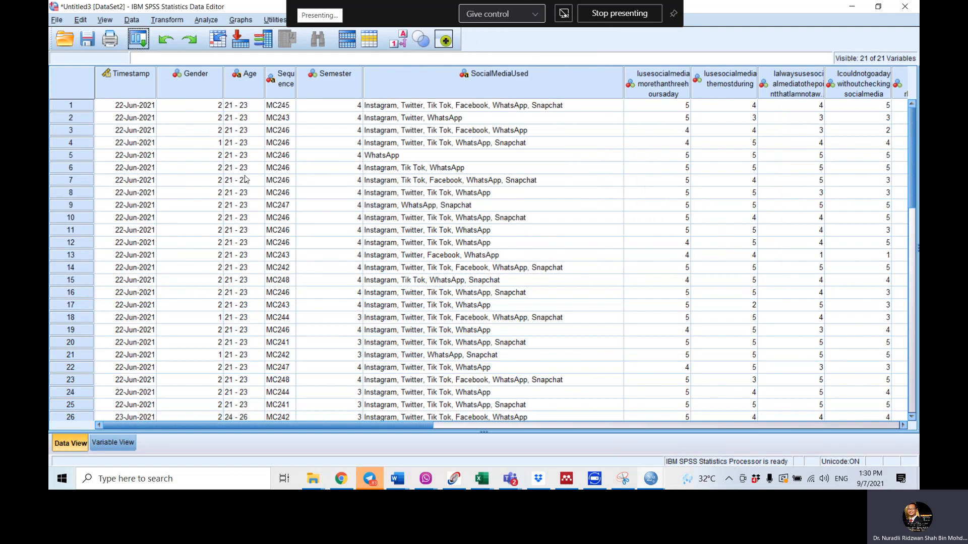
{"action": "left_click", "coordinate": [277, 110]}
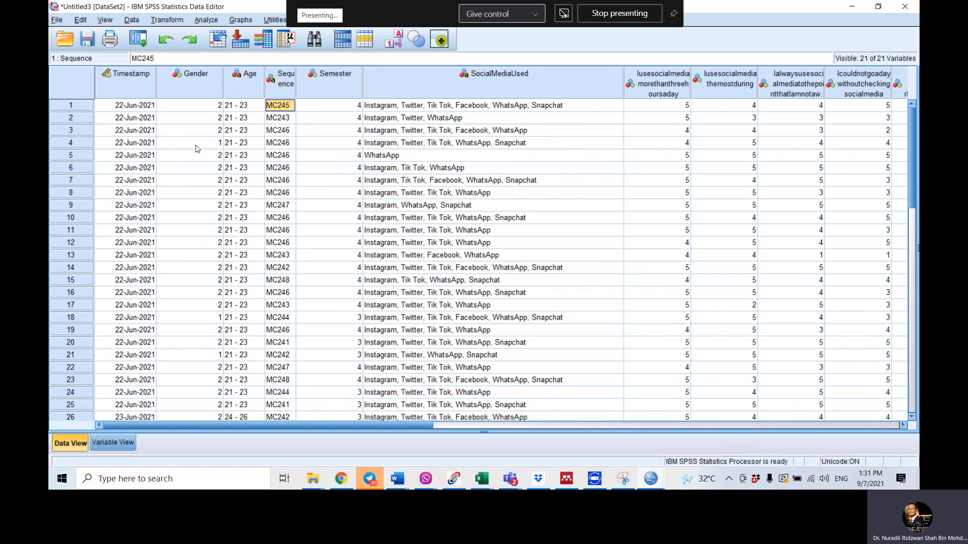
Set the label of the Gender variable to "Gender" in the variable definitions.
{"action": "left_click", "coordinate": [195, 108]}
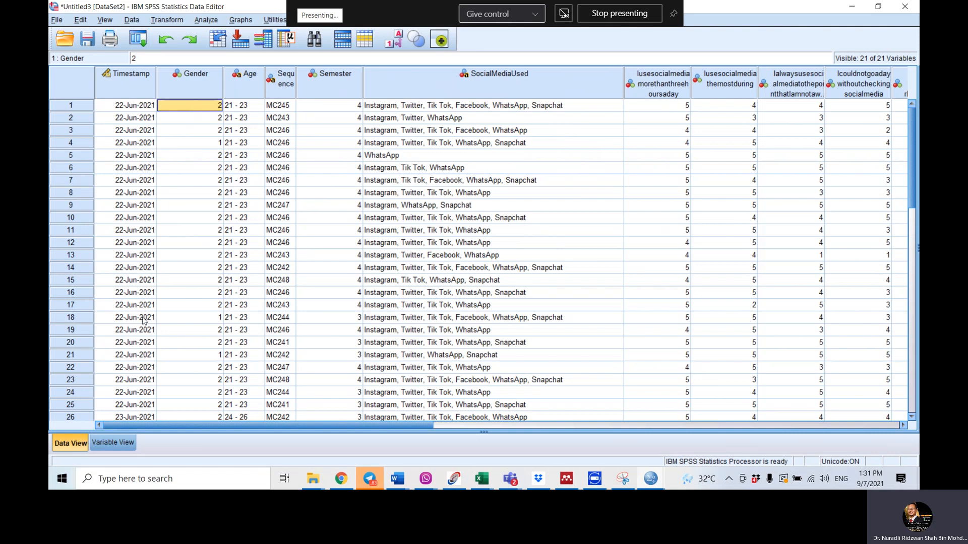
{"action": "left_click", "coordinate": [120, 443]}
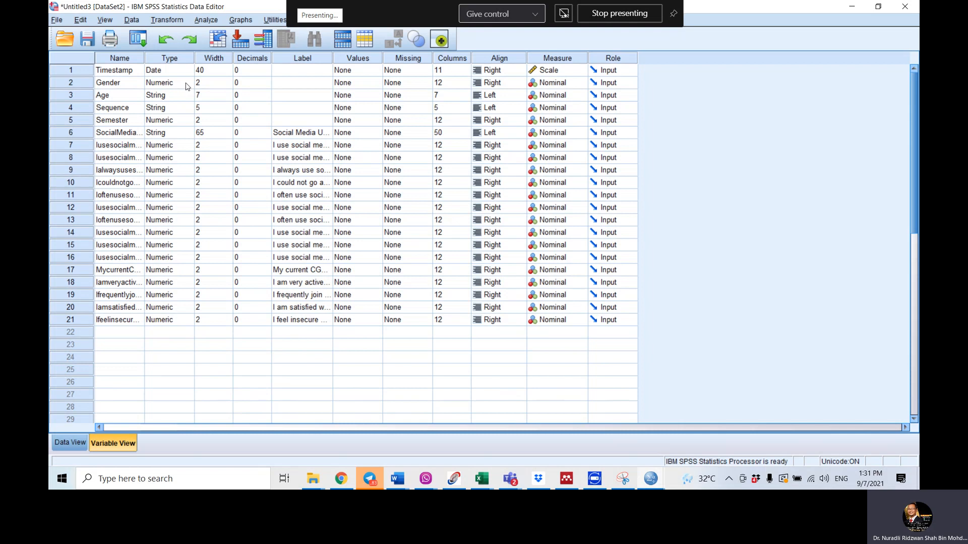
{"action": "left_click", "coordinate": [297, 84]}
{"action": "left_click", "coordinate": [319, 82]}
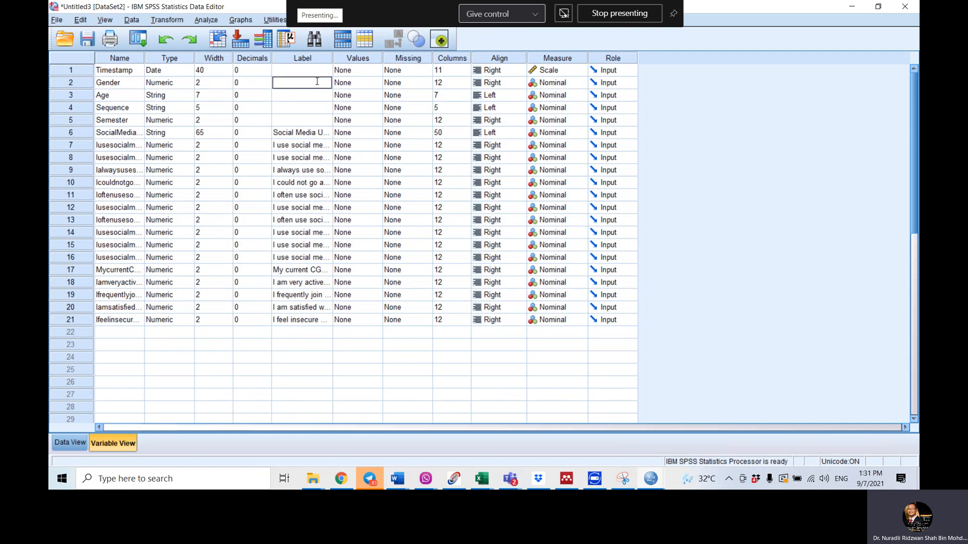
{"action": "type", "text": "Gender"}
Define the value labels 1 = "Male" and 2 = "Female" for the Gender variable.
{"action": "left_click", "coordinate": [364, 83]}
{"action": "left_click", "coordinate": [376, 82]}
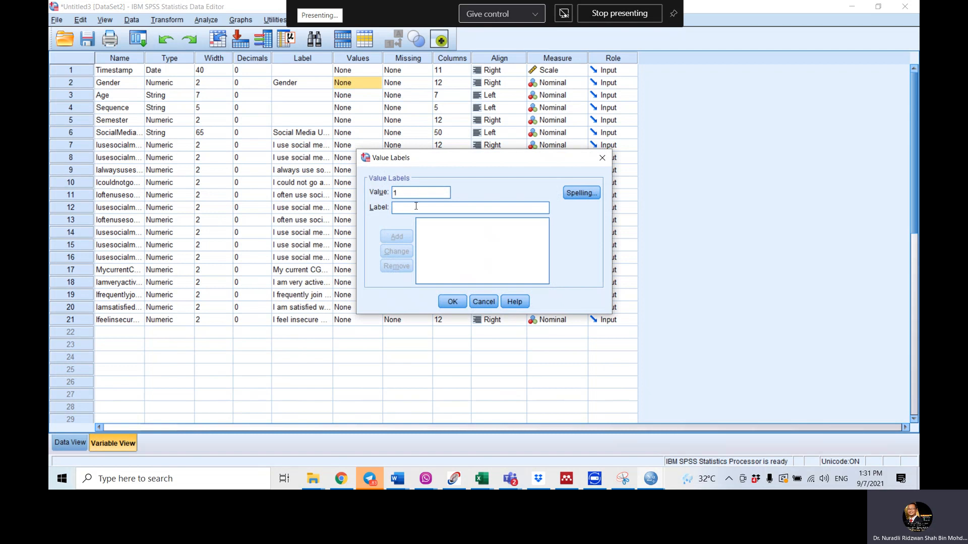
{"action": "type", "text": "Male"}
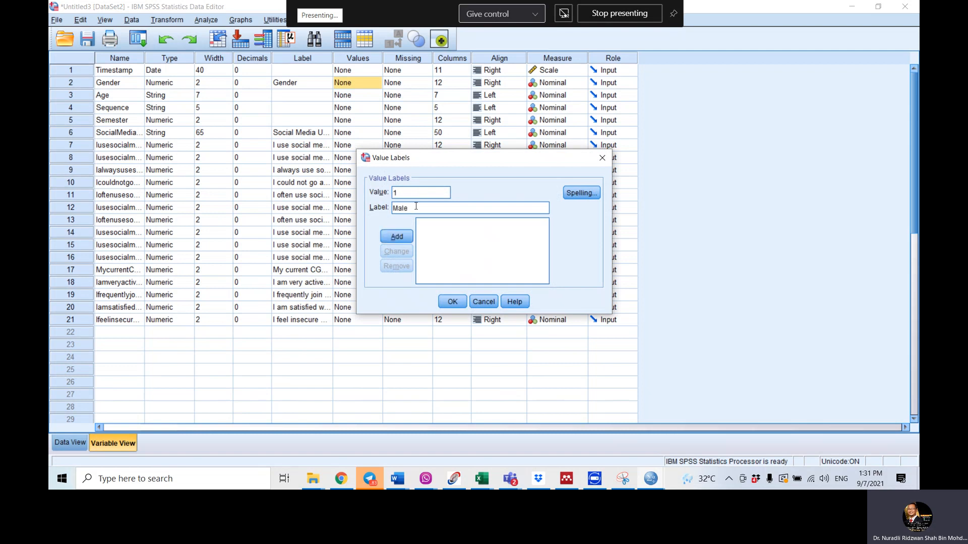
{"action": "left_click", "coordinate": [398, 236]}
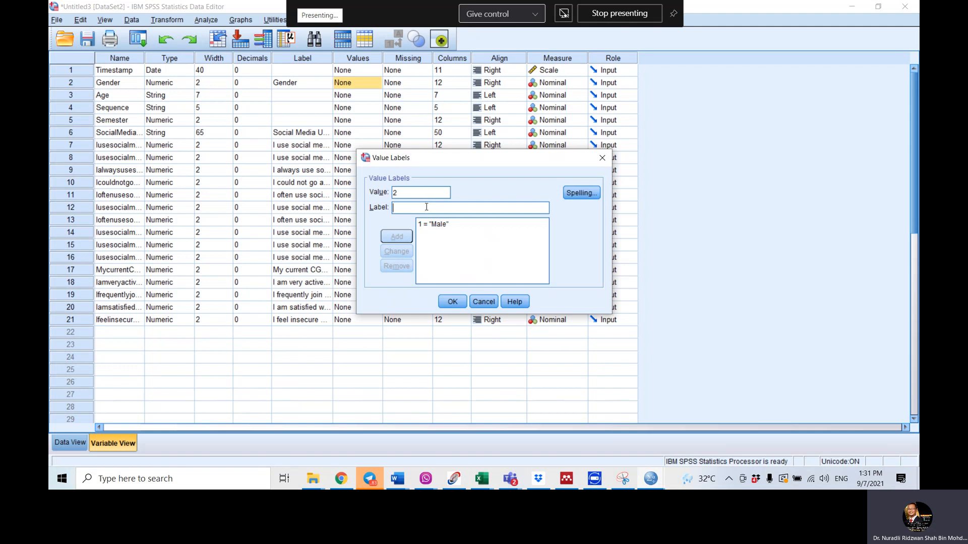
{"action": "type", "text": "Female"}
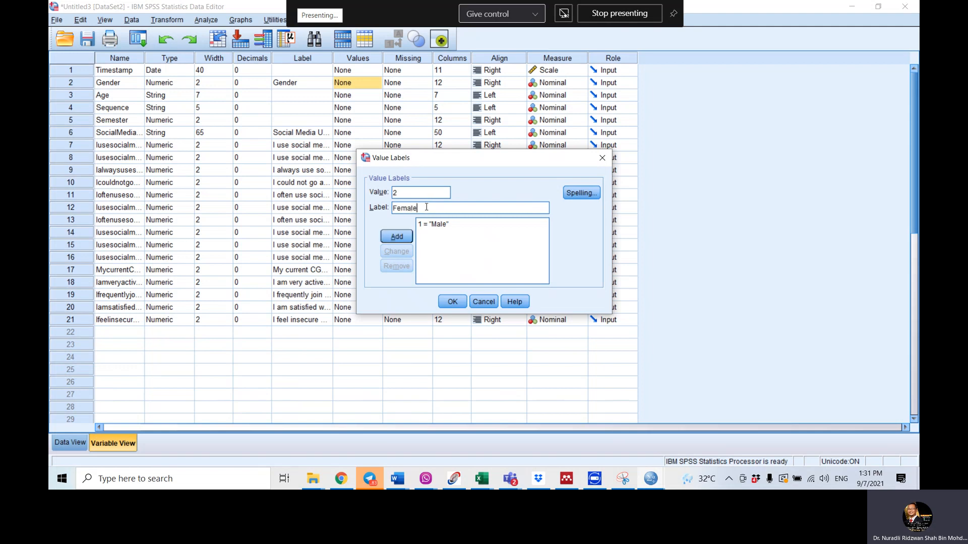
{"action": "left_click", "coordinate": [397, 236]}
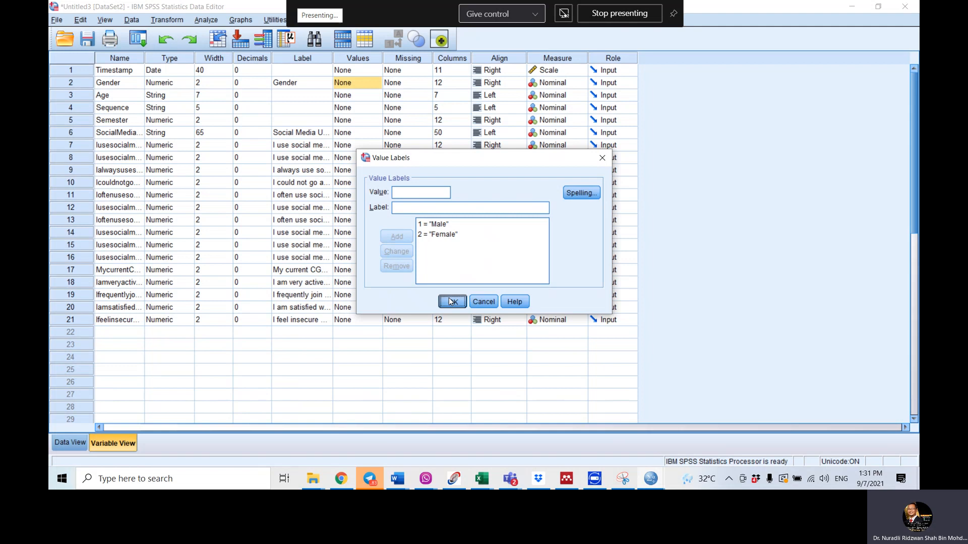
{"action": "left_click", "coordinate": [452, 301]}
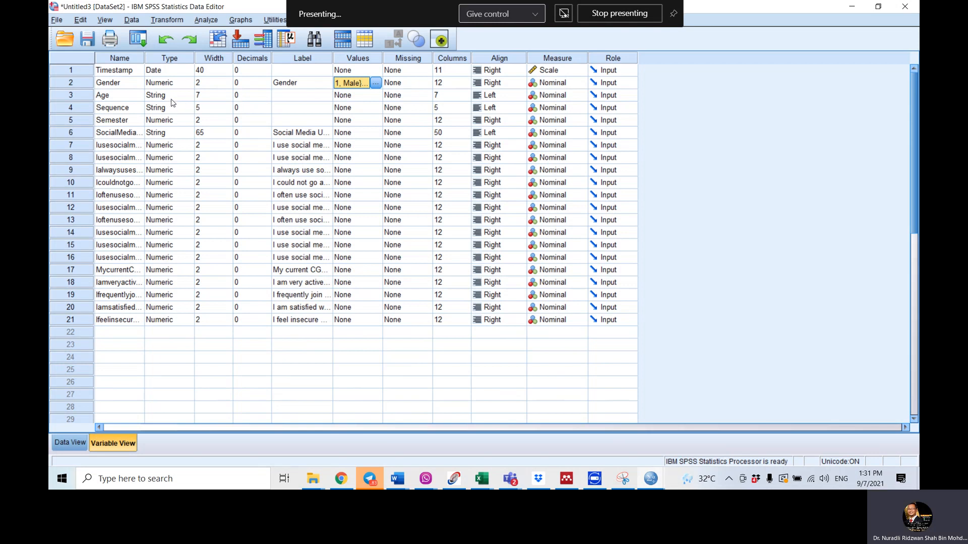
Switch to the Google Forms survey in Chrome, look up the Age question's options and copy "18 - 20".
{"action": "left_click", "coordinate": [71, 442]}
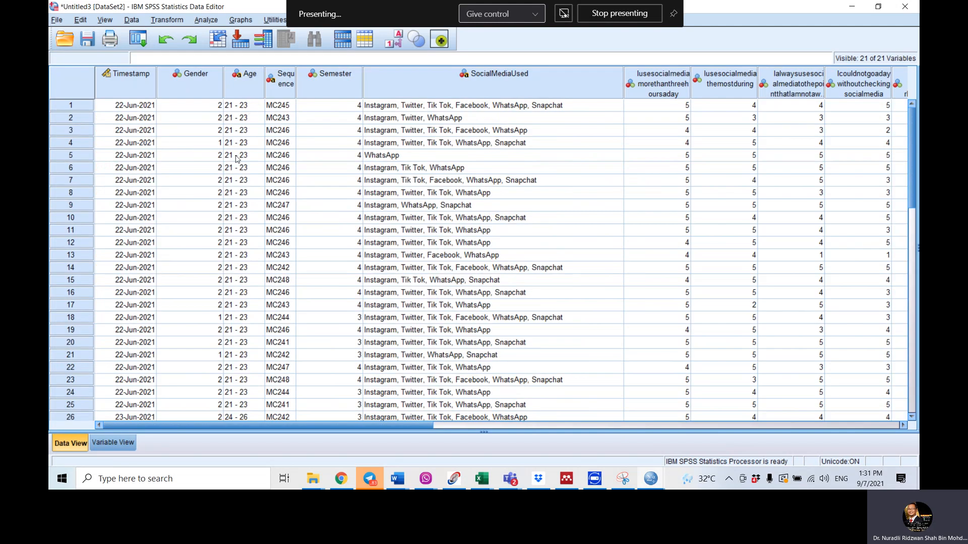
{"action": "scroll", "coordinate": [268, 220], "scroll_direction": "down", "scroll_amount": 1}
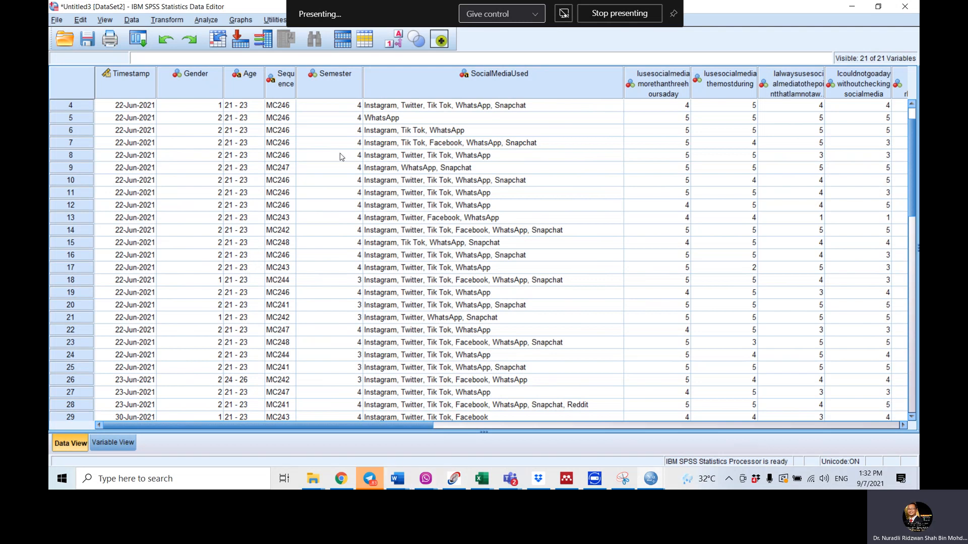
{"action": "left_click", "coordinate": [345, 482]}
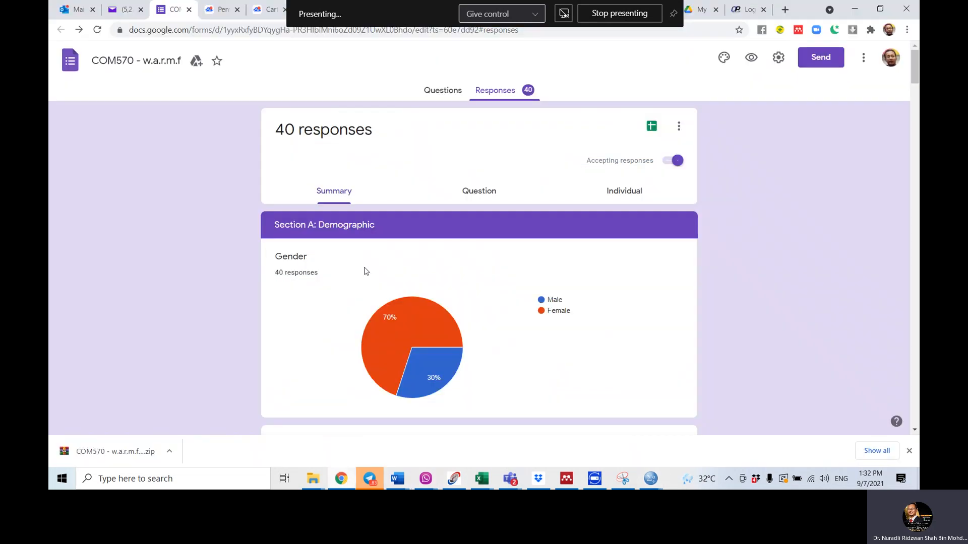
{"action": "left_click", "coordinate": [442, 95]}
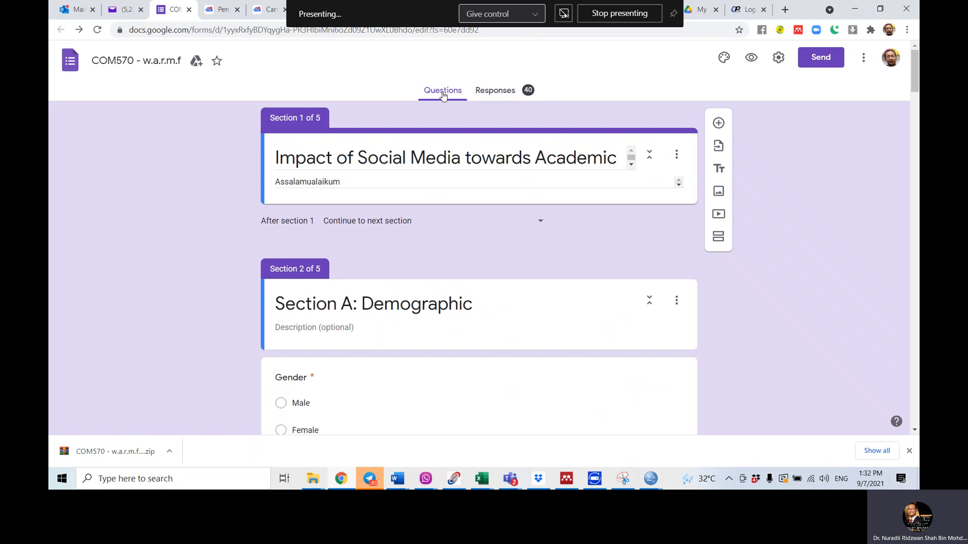
{"action": "scroll", "coordinate": [457, 278], "scroll_direction": "down", "scroll_amount": 5}
{"action": "scroll", "coordinate": [457, 278], "scroll_direction": "down", "scroll_amount": 1}
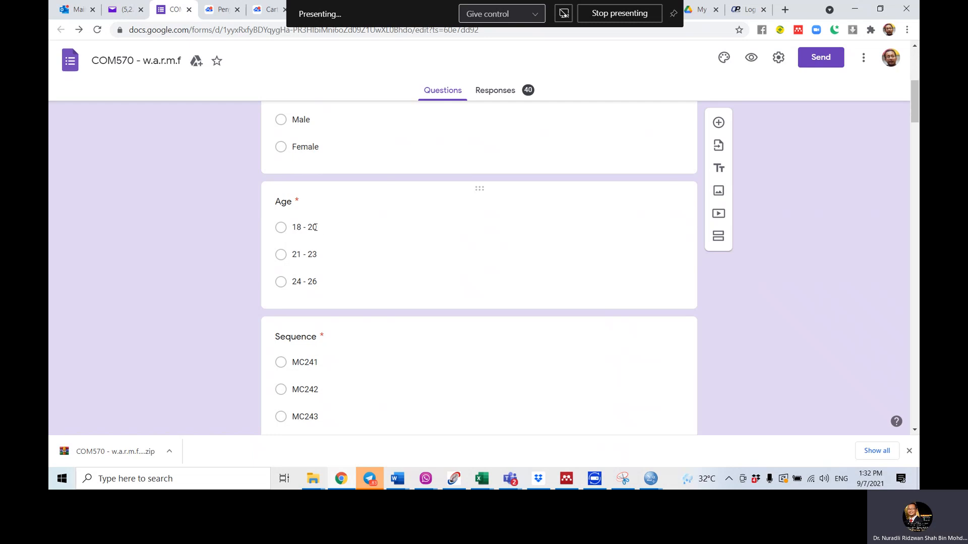
{"action": "left_click", "coordinate": [317, 228]}
{"action": "right_click", "coordinate": [305, 248]}
{"action": "left_click", "coordinate": [335, 291]}
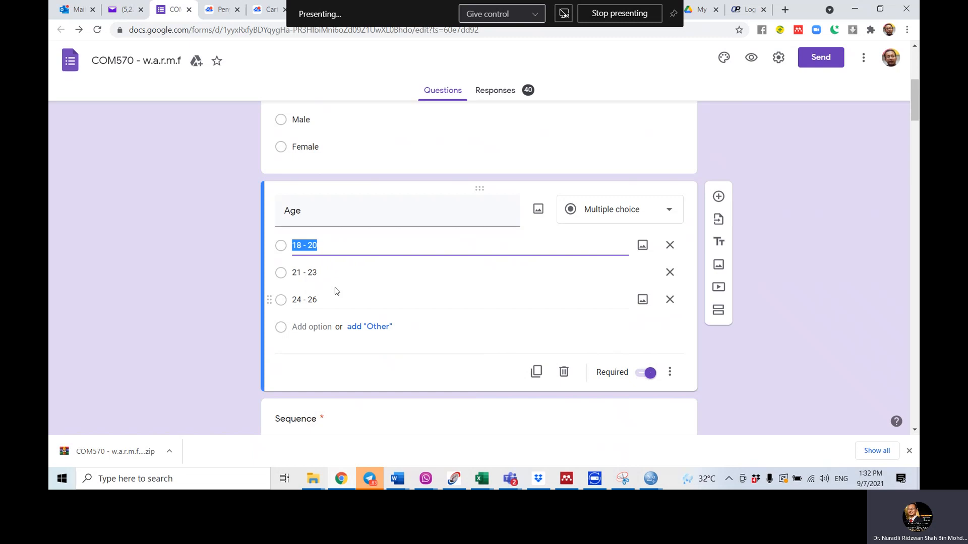
Switch back to the imported survey dataset in SPSS Statistics and set the Age variable's label to "Age".
{"action": "left_click", "coordinate": [301, 12]}
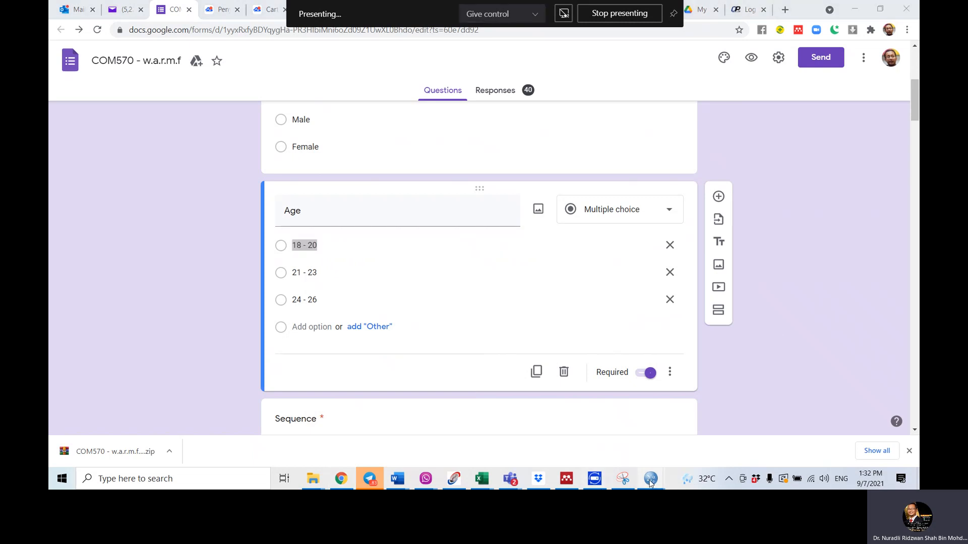
{"action": "mouse_move", "coordinate": [650, 484]}
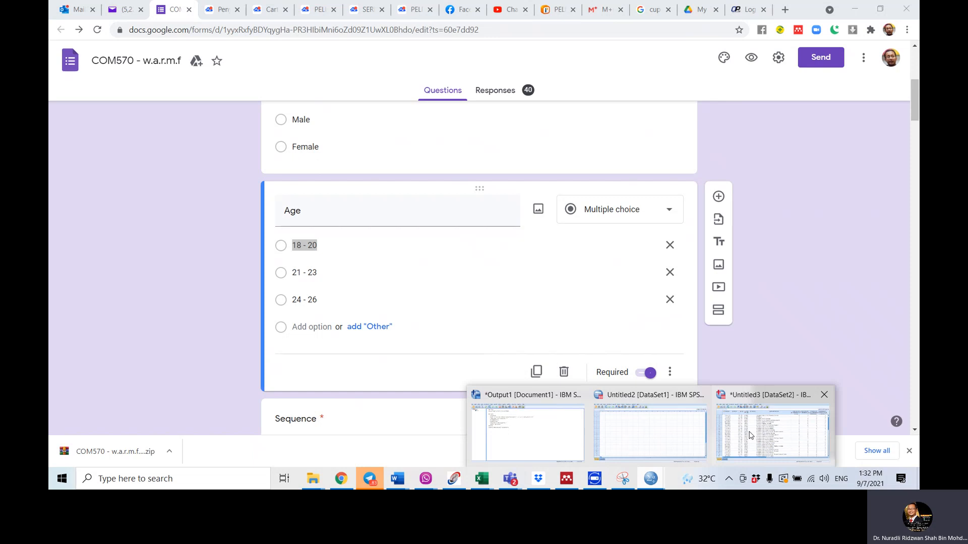
{"action": "left_click", "coordinate": [749, 436]}
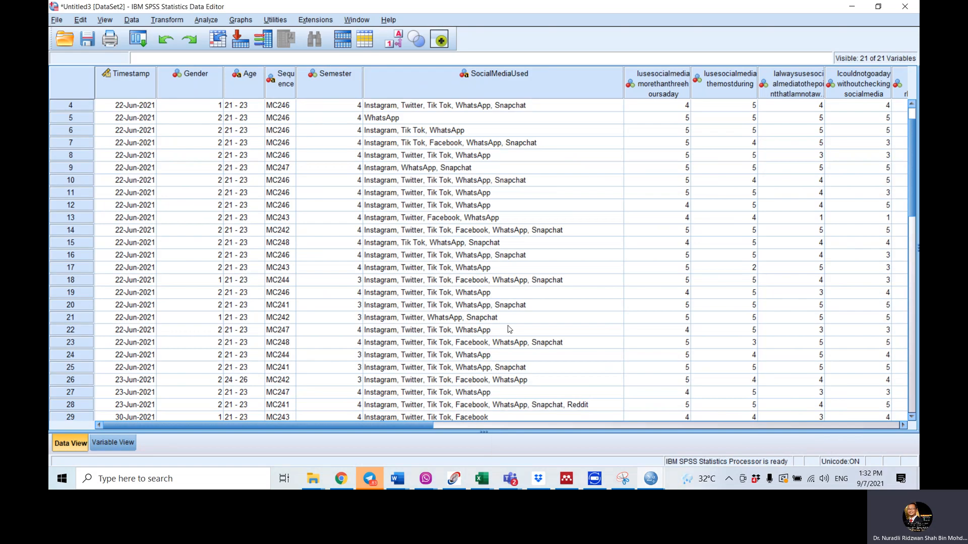
{"action": "left_click", "coordinate": [113, 443]}
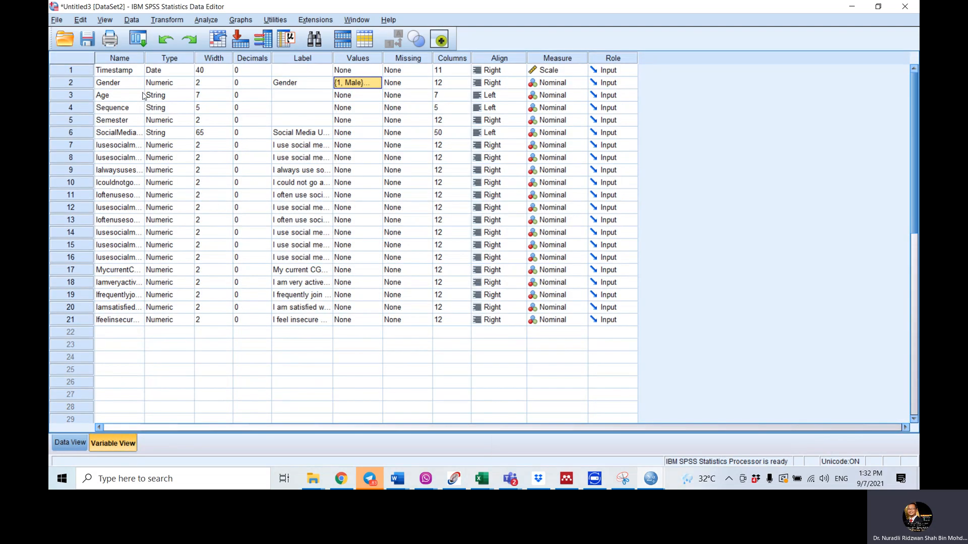
{"action": "left_click", "coordinate": [289, 100]}
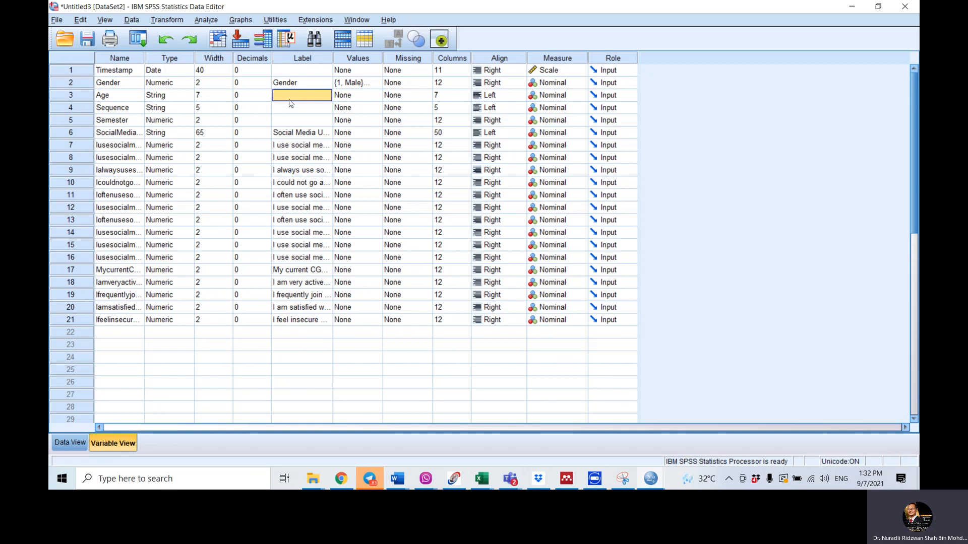
{"action": "left_click", "coordinate": [289, 98]}
{"action": "type", "text": "Age"}
{"action": "left_click", "coordinate": [355, 96]}
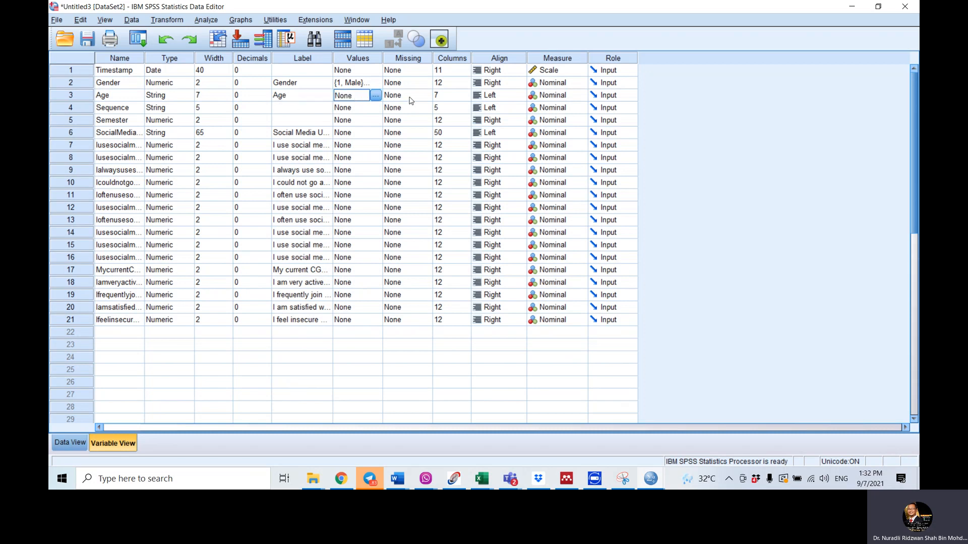
{"action": "left_click", "coordinate": [375, 95]}
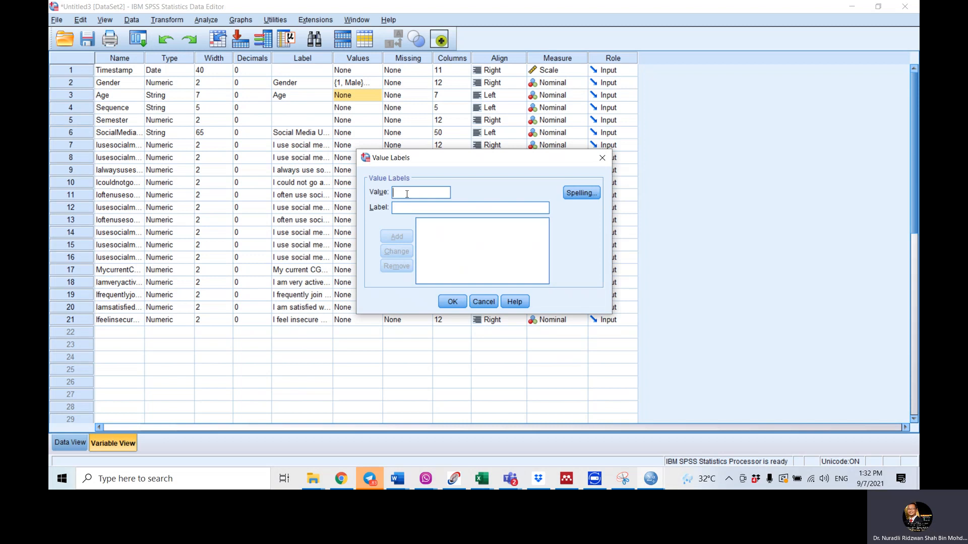
{"action": "type", "text": "18 - 20"}
{"action": "type", "text": "1"}
{"action": "left_click", "coordinate": [410, 236]}
{"action": "left_click", "coordinate": [343, 481]}
{"action": "left_click", "coordinate": [306, 275]}
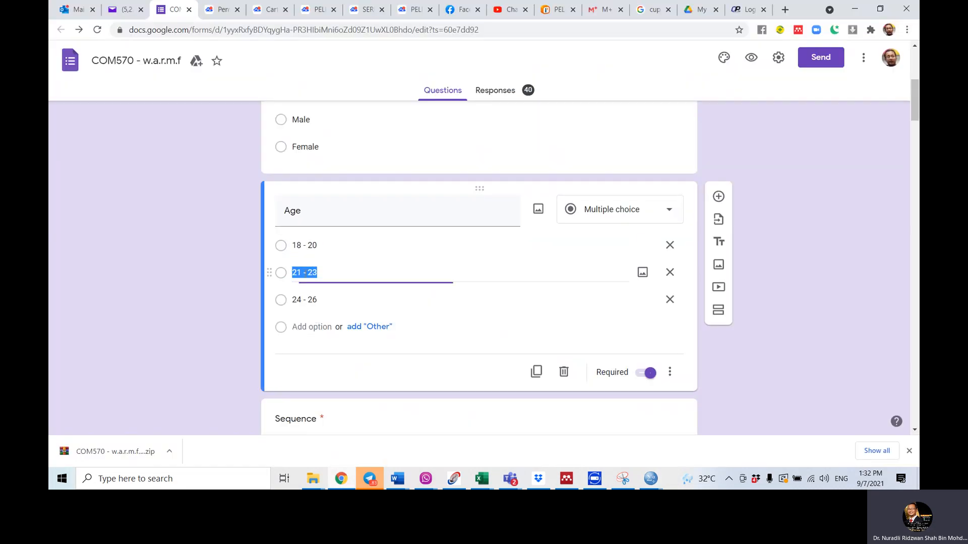
{"action": "right_click", "coordinate": [318, 274]}
{"action": "left_click", "coordinate": [325, 314]}
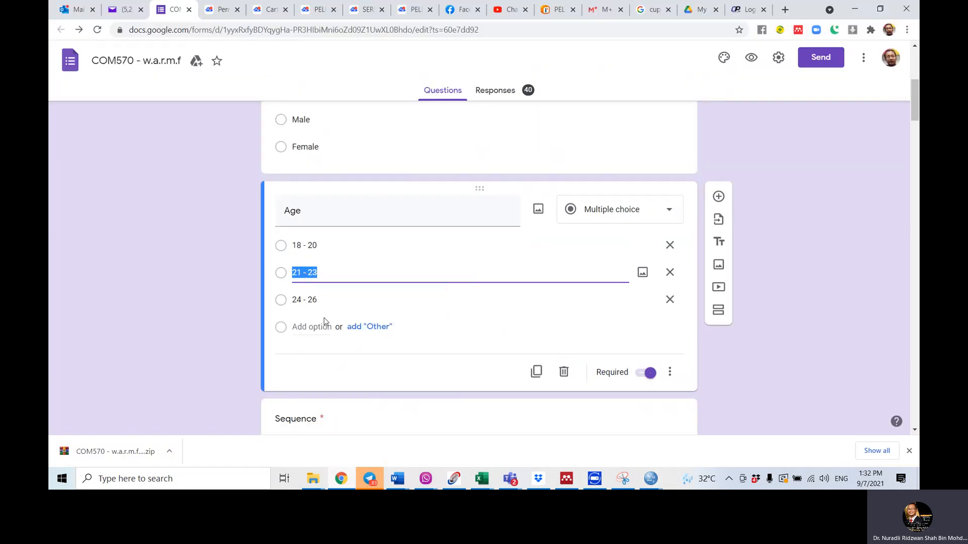
{"action": "left_click", "coordinate": [649, 479]}
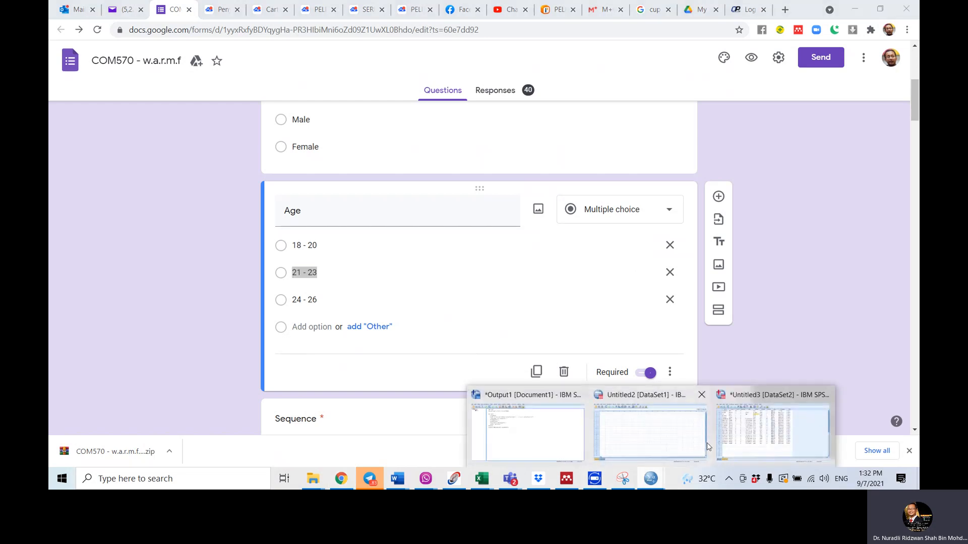
{"action": "left_click", "coordinate": [772, 440]}
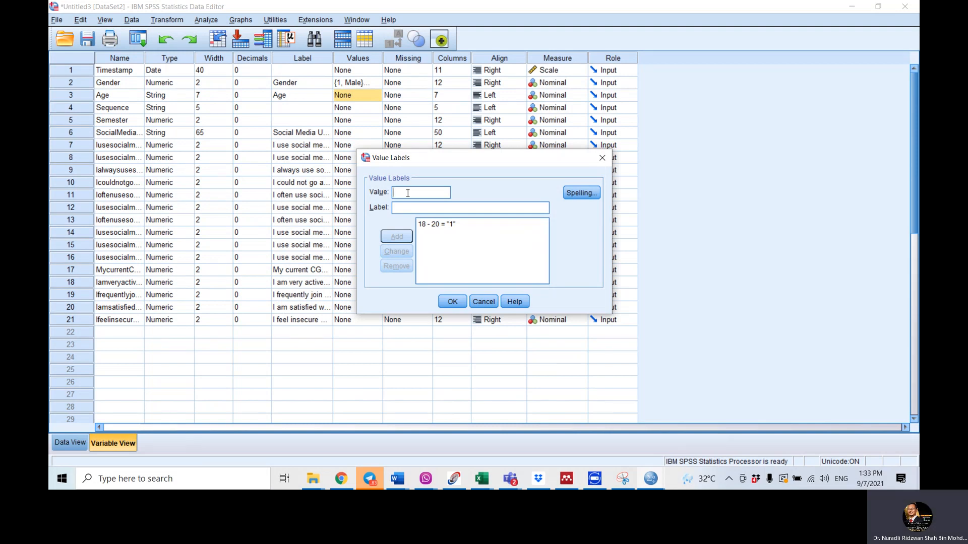
{"action": "left_click", "coordinate": [483, 301]}
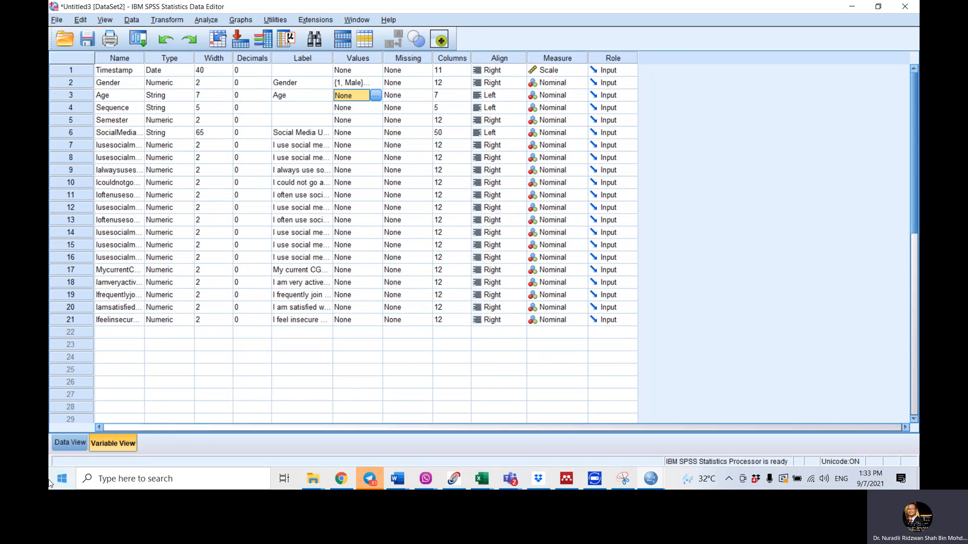
Start Recode into Same Variables with Age as the variable and open its old and new values.
{"action": "left_click", "coordinate": [67, 441]}
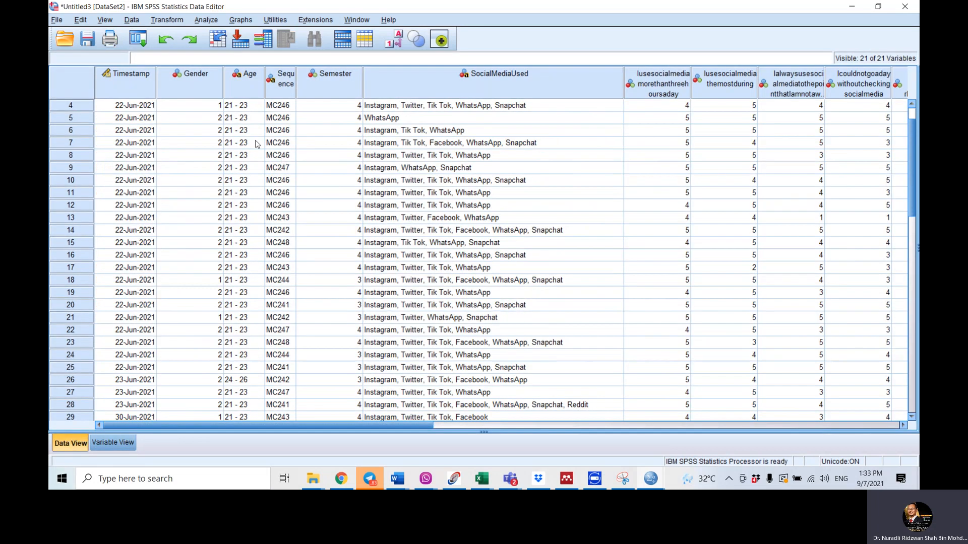
{"action": "left_click", "coordinate": [229, 107]}
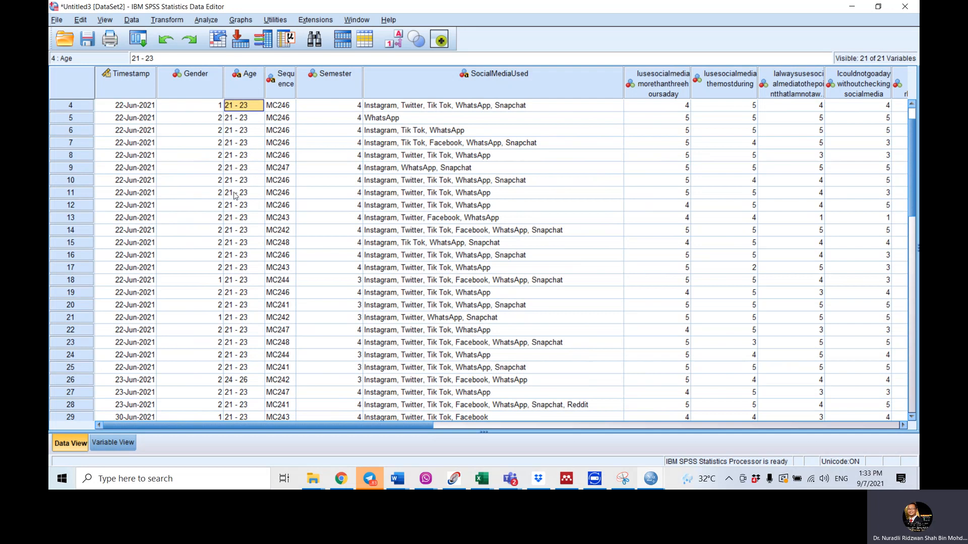
{"action": "left_click", "coordinate": [175, 23]}
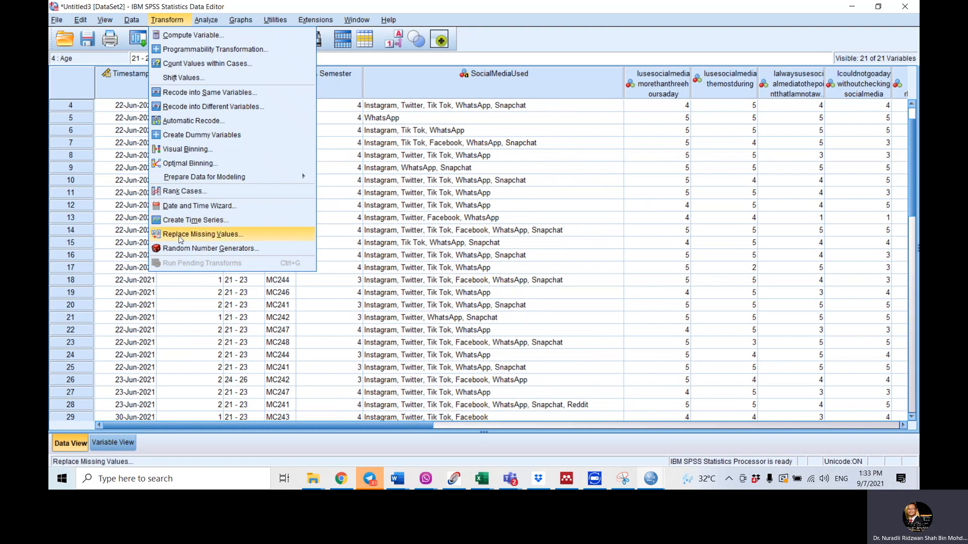
{"action": "left_click", "coordinate": [196, 96]}
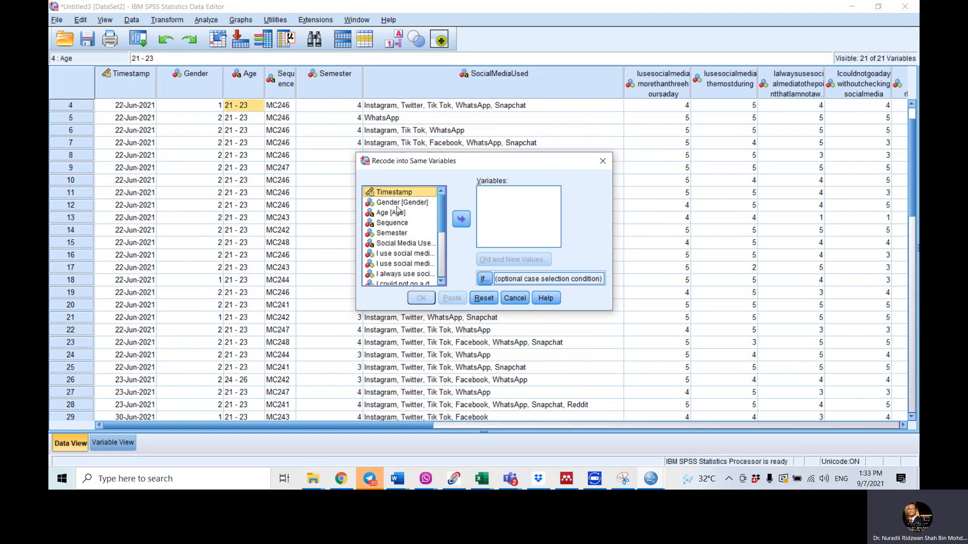
{"action": "left_click", "coordinate": [391, 212]}
{"action": "left_click", "coordinate": [461, 219]}
{"action": "left_click", "coordinate": [488, 261]}
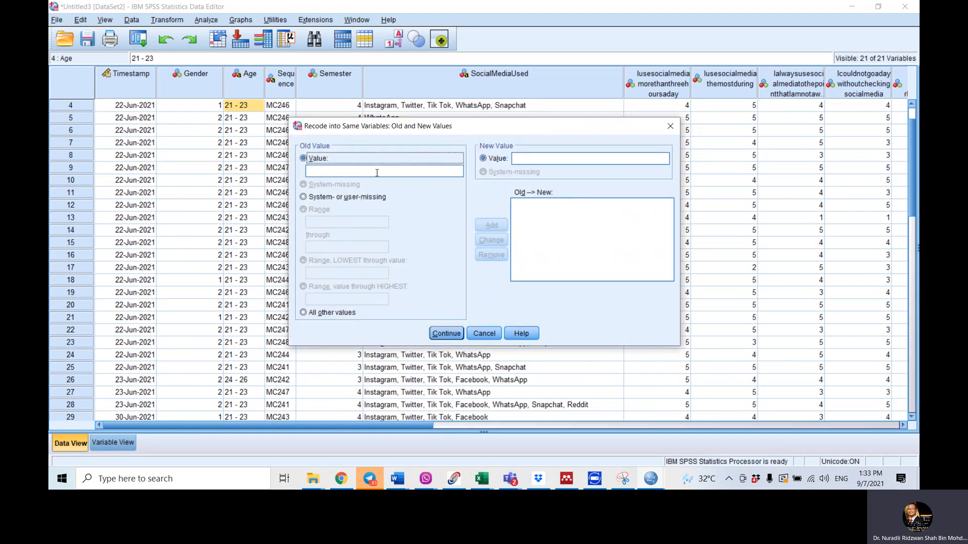
Add the Age recoding rules from 18-20 to 1 and from 21-23 to 2.
{"action": "left_click", "coordinate": [377, 172]}
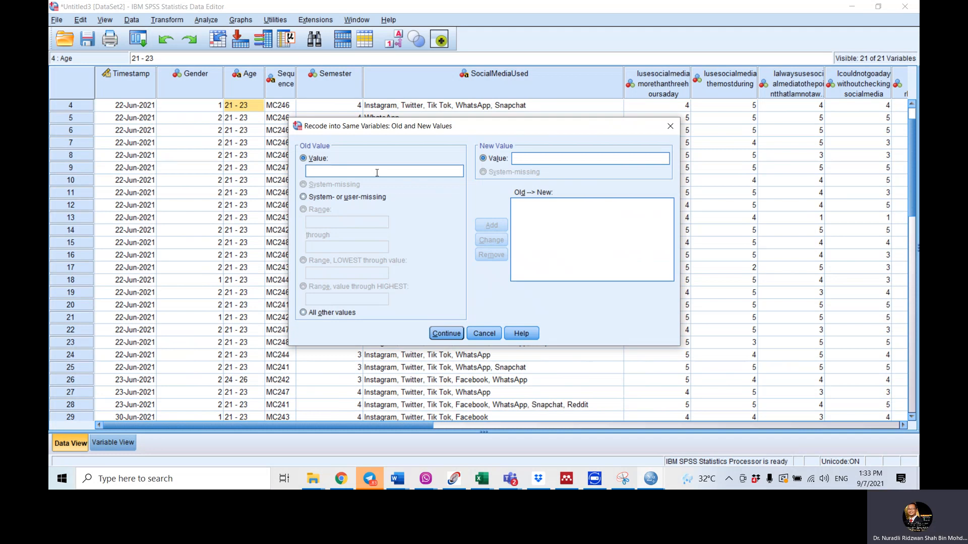
{"action": "type", "text": "18-20"}
{"action": "left_click", "coordinate": [562, 157]}
{"action": "type", "text": "1"}
{"action": "left_click", "coordinate": [491, 225]}
{"action": "left_click", "coordinate": [378, 170]}
{"action": "left_click", "coordinate": [544, 158]}
{"action": "type", "text": "2"}
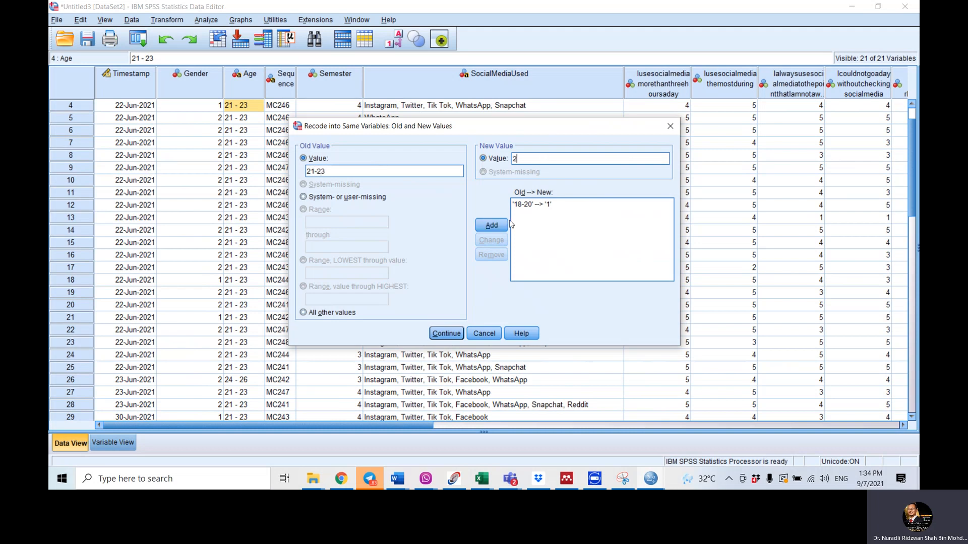
{"action": "left_click", "coordinate": [492, 225]}
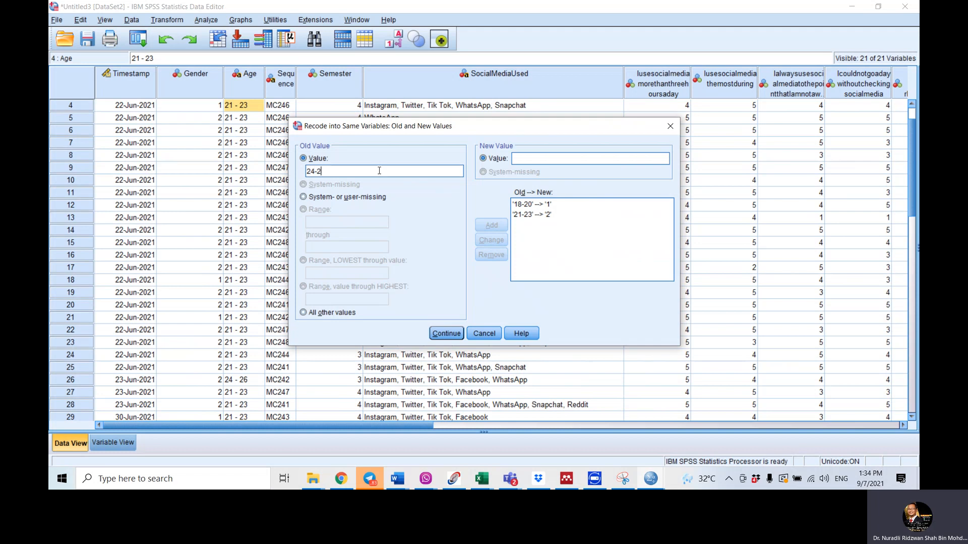
Add the Age recoding rule from 24-26 to 3 and run the recode.
{"action": "left_click", "coordinate": [536, 156]}
{"action": "type", "text": "3"}
{"action": "left_click", "coordinate": [488, 226]}
{"action": "left_click", "coordinate": [436, 335]}
{"action": "left_click", "coordinate": [420, 299]}
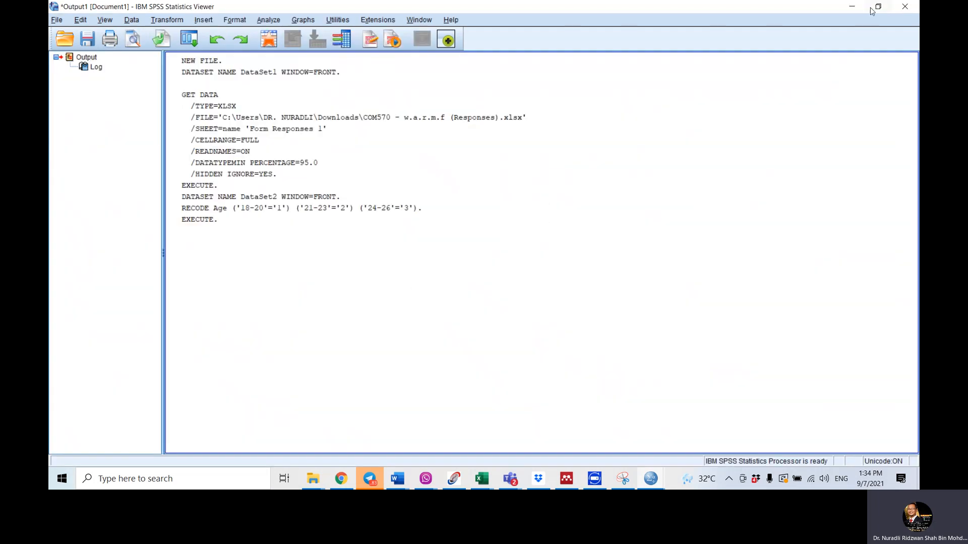
Switch back to the imported survey dataset and check the Age column's values across the responses.
{"action": "left_click", "coordinate": [657, 481]}
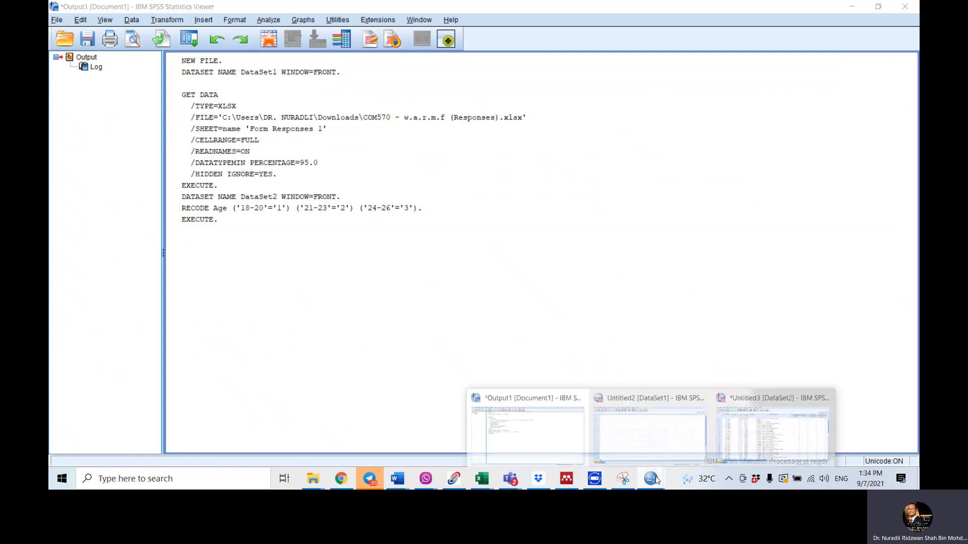
{"action": "mouse_move", "coordinate": [648, 449]}
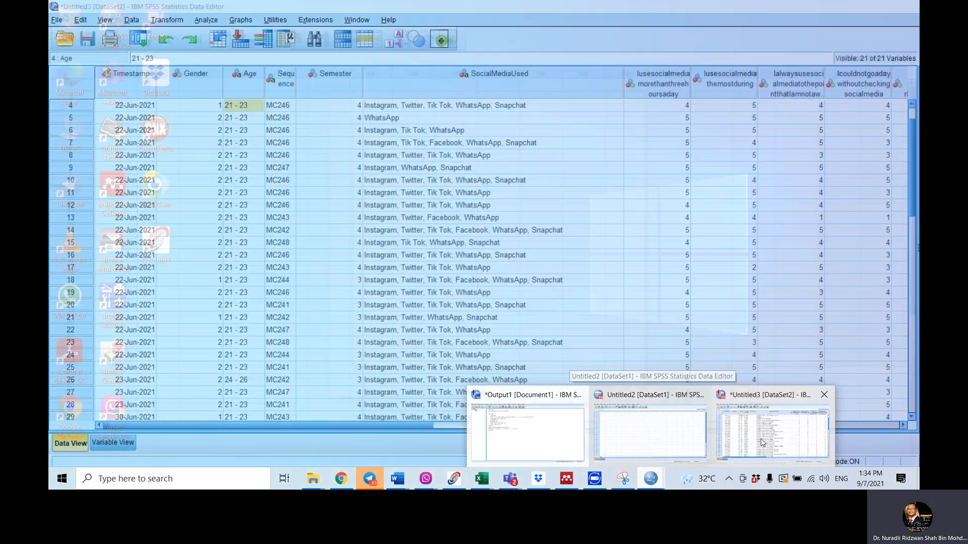
{"action": "left_click", "coordinate": [771, 433]}
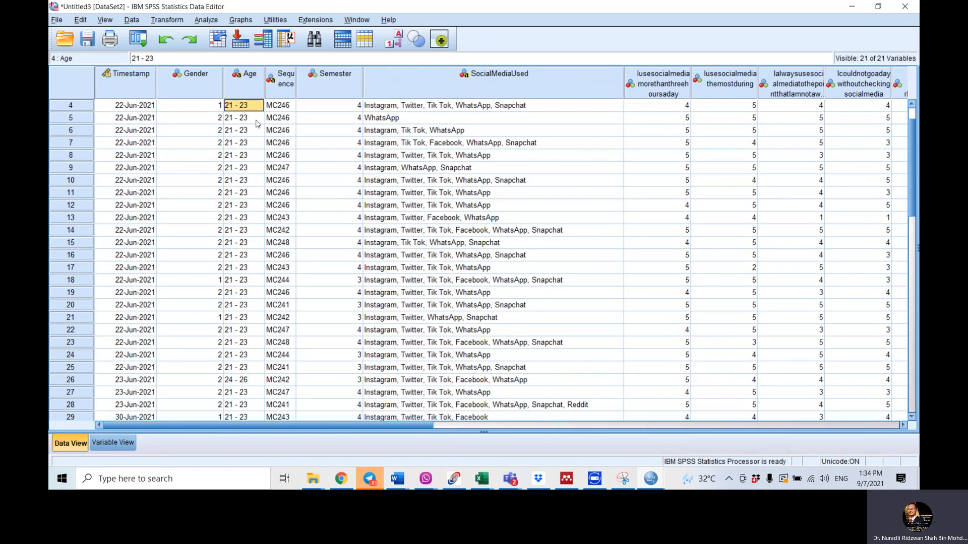
{"action": "scroll", "coordinate": [247, 150], "scroll_direction": "down", "scroll_amount": 4}
{"action": "scroll", "coordinate": [248, 150], "scroll_direction": "up", "scroll_amount": 3}
{"action": "scroll", "coordinate": [247, 150], "scroll_direction": "up", "scroll_amount": 2}
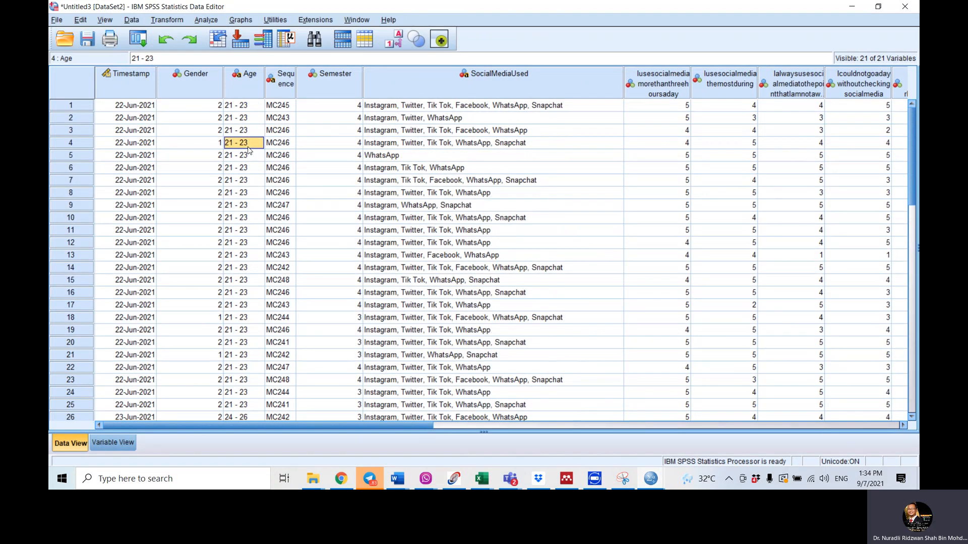
{"action": "scroll", "coordinate": [248, 150], "scroll_direction": "down", "scroll_amount": 1}
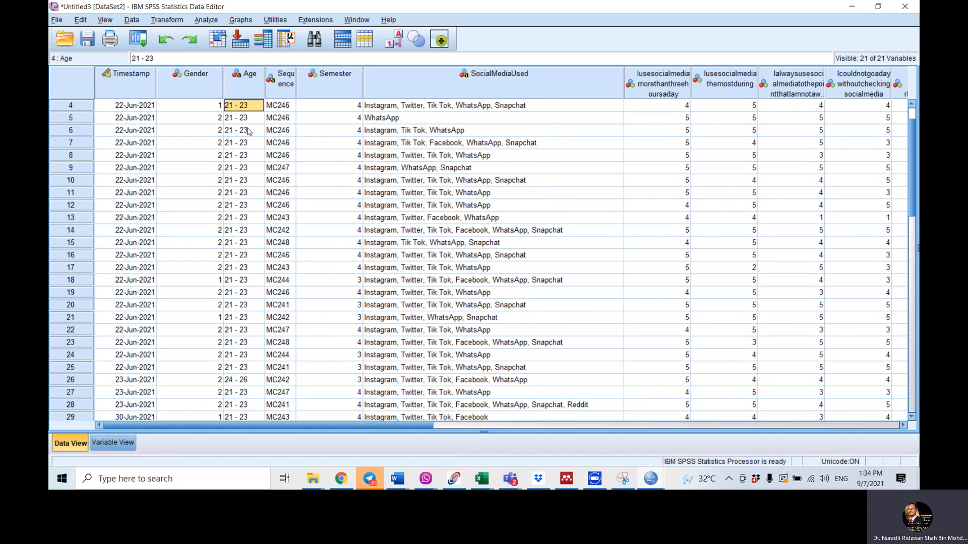
{"action": "left_click_drag", "start_coordinate": [373, 425], "coordinate": [348, 409]}
Compare the Age recode command in the output log with how the age ranges are written in the survey dataset.
{"action": "mouse_move", "coordinate": [651, 479]}
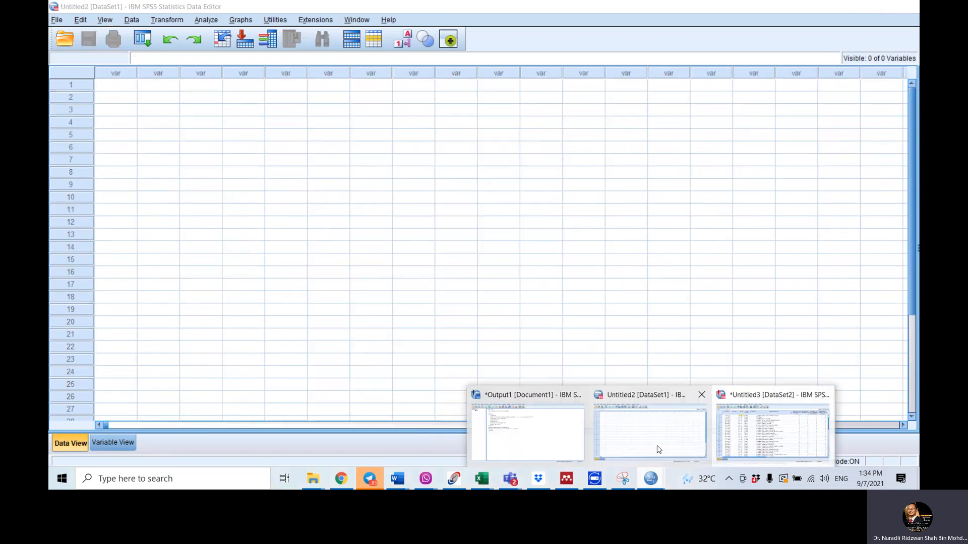
{"action": "left_click", "coordinate": [522, 413]}
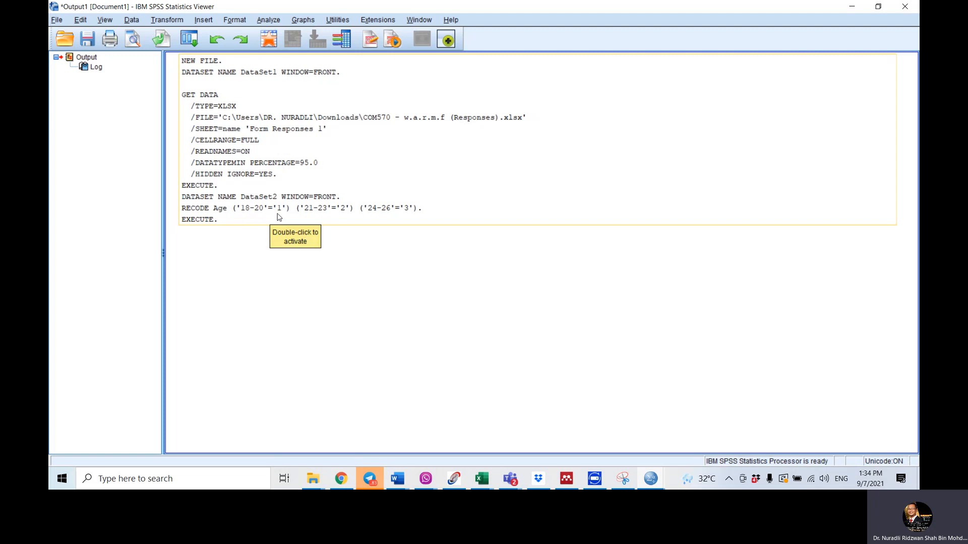
{"action": "mouse_move", "coordinate": [663, 484]}
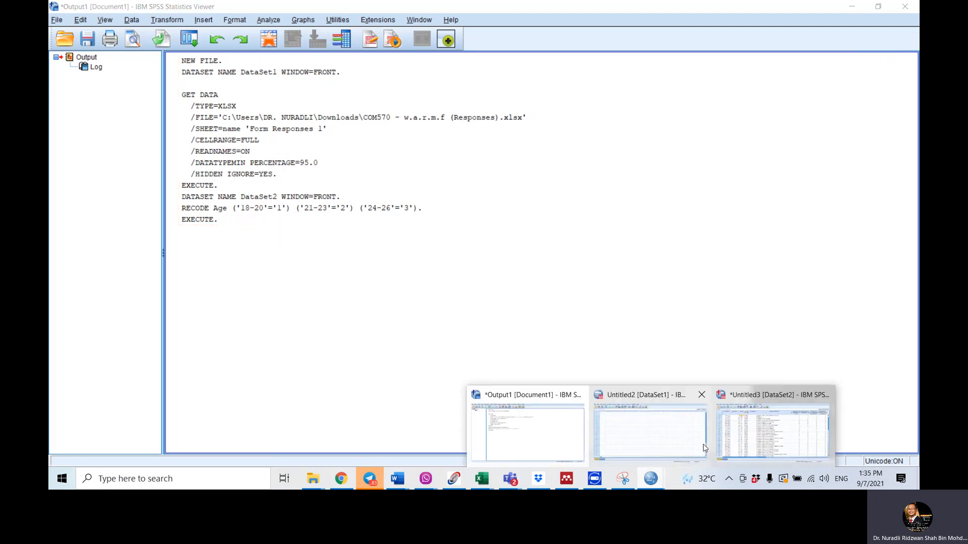
{"action": "left_click", "coordinate": [772, 425]}
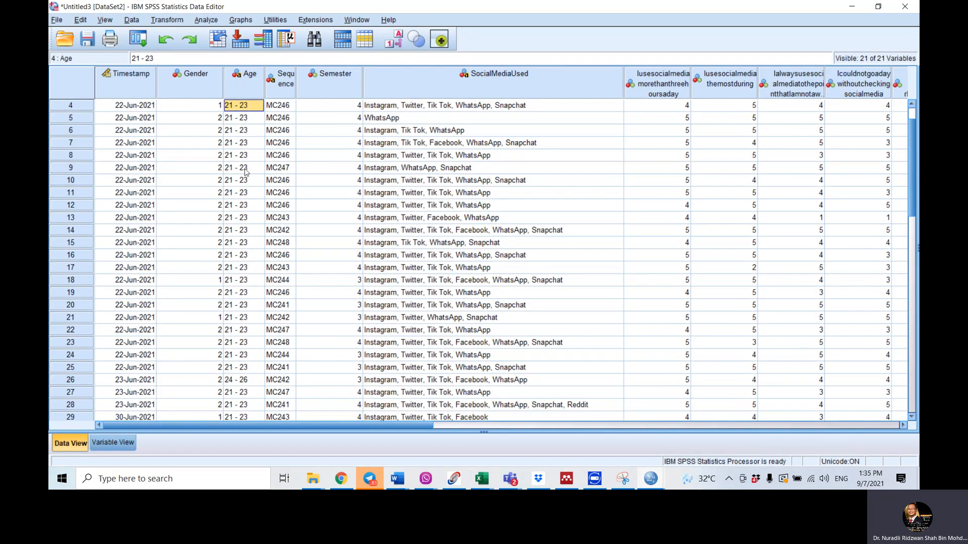
{"action": "scroll", "coordinate": [247, 179], "scroll_direction": "down", "scroll_amount": 1}
{"action": "scroll", "coordinate": [247, 179], "scroll_direction": "down", "scroll_amount": 5}
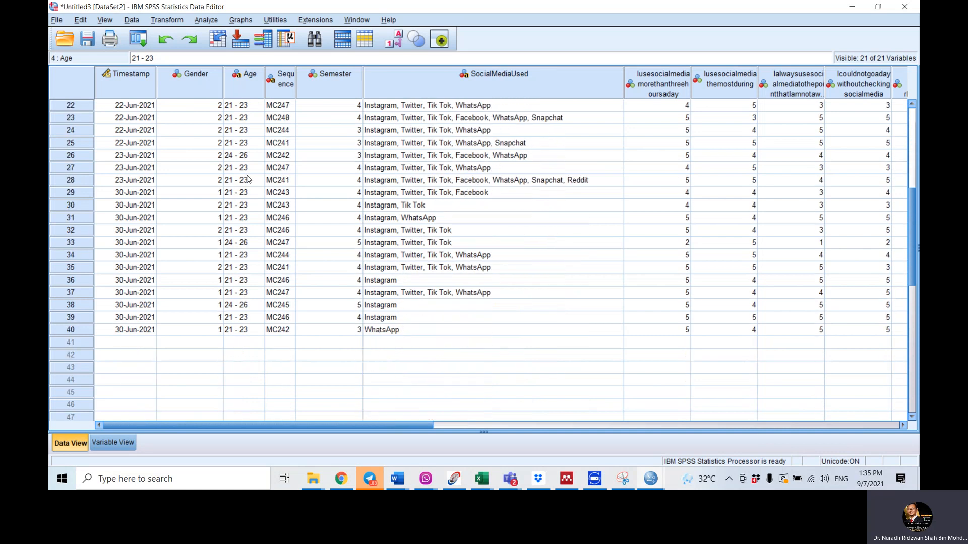
{"action": "scroll", "coordinate": [247, 179], "scroll_direction": "up", "scroll_amount": 7}
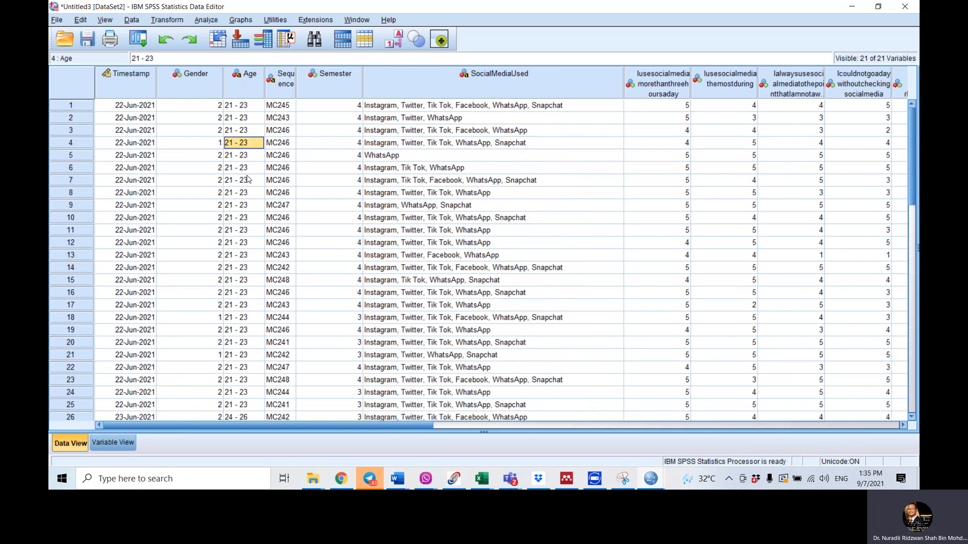
{"action": "scroll", "coordinate": [247, 179], "scroll_direction": "down", "scroll_amount": 2}
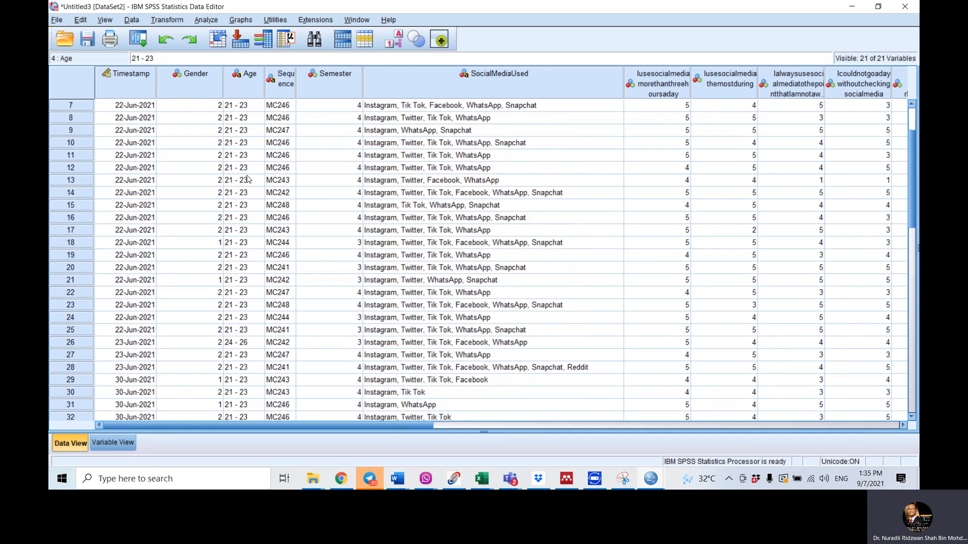
{"action": "scroll", "coordinate": [247, 179], "scroll_direction": "down", "scroll_amount": 3}
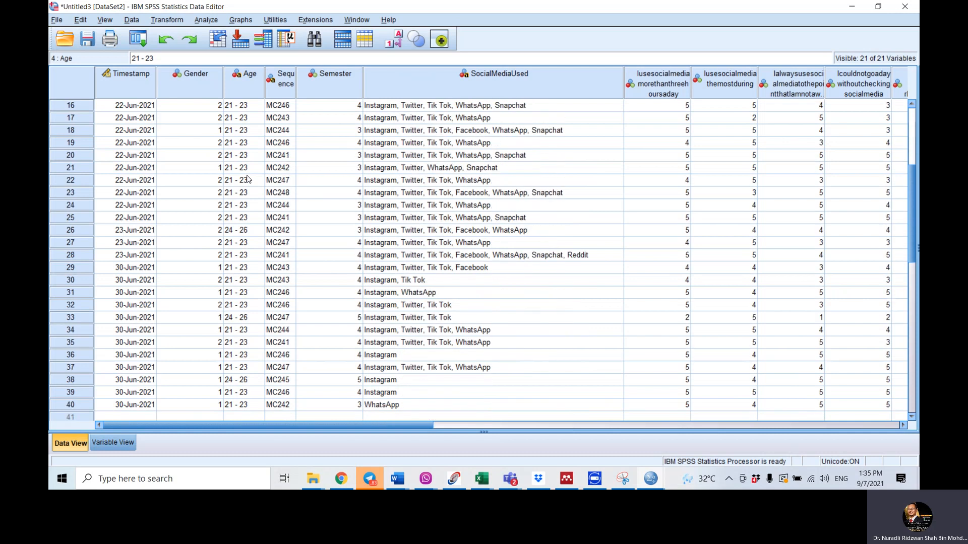
{"action": "scroll", "coordinate": [247, 179], "scroll_direction": "up", "scroll_amount": 5}
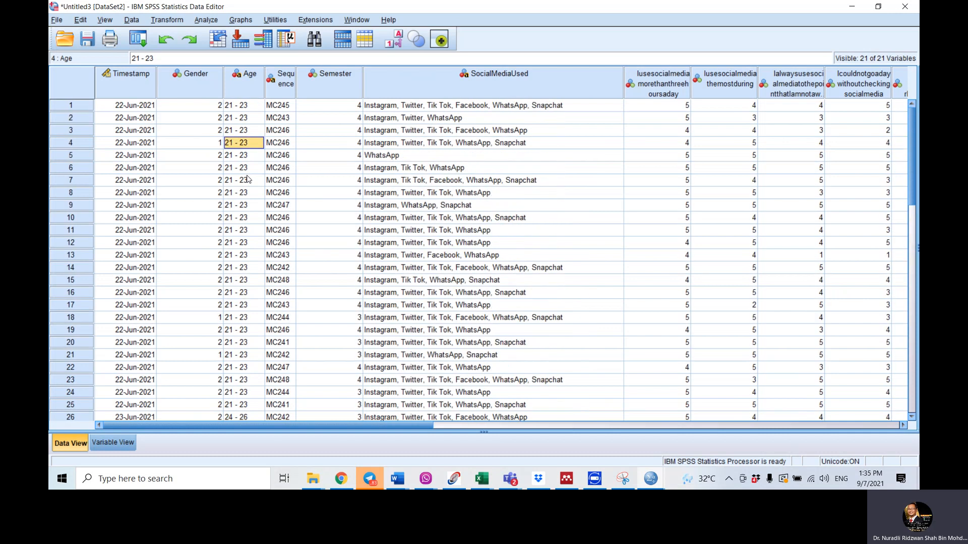
Reopen the old and new values of Recode into Same Variables for Age and change the rule for 1 to old value "18 - 20".
{"action": "left_click", "coordinate": [238, 107]}
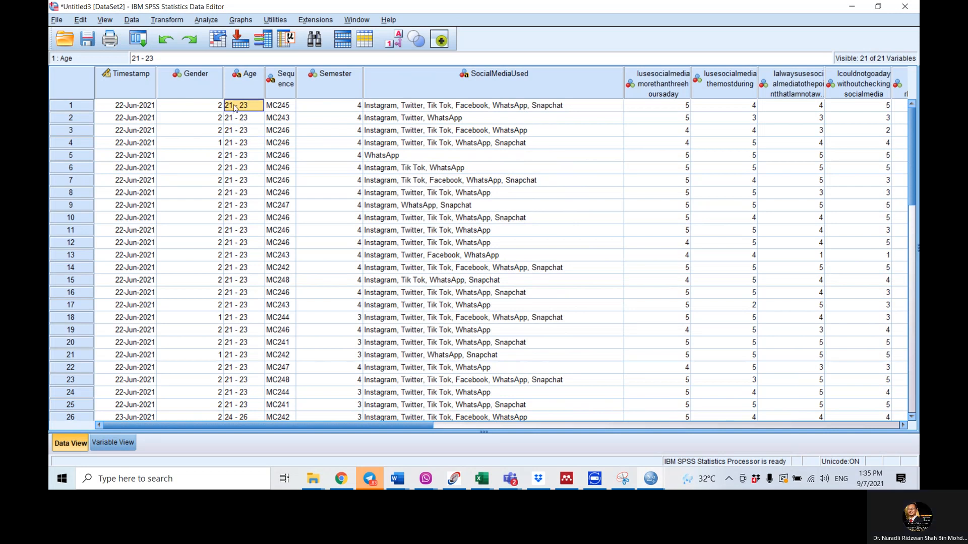
{"action": "left_click", "coordinate": [158, 21]}
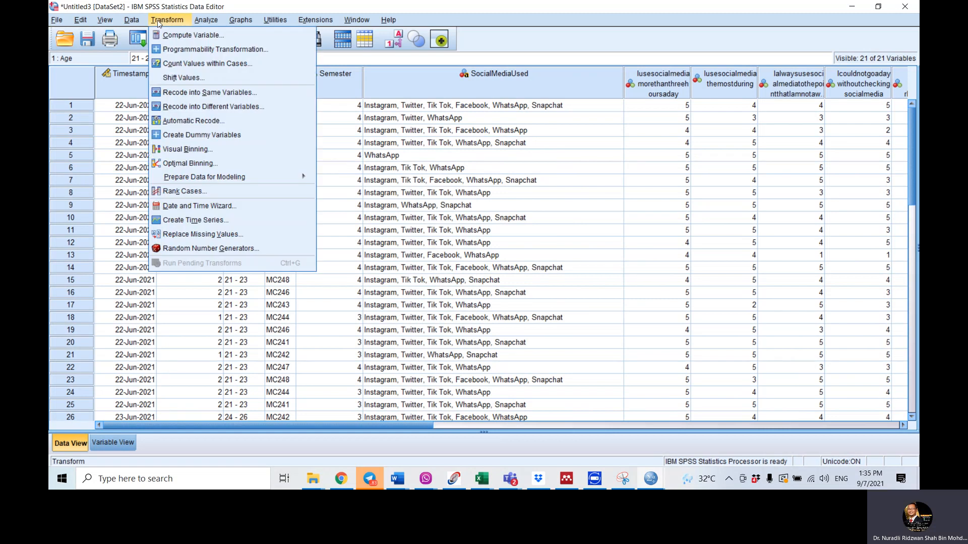
{"action": "left_click", "coordinate": [188, 94]}
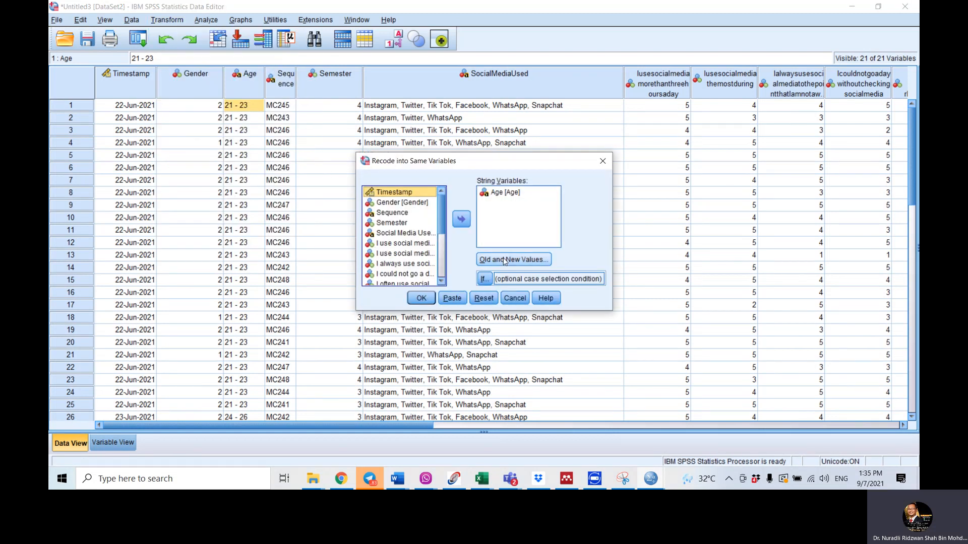
{"action": "left_click", "coordinate": [504, 261]}
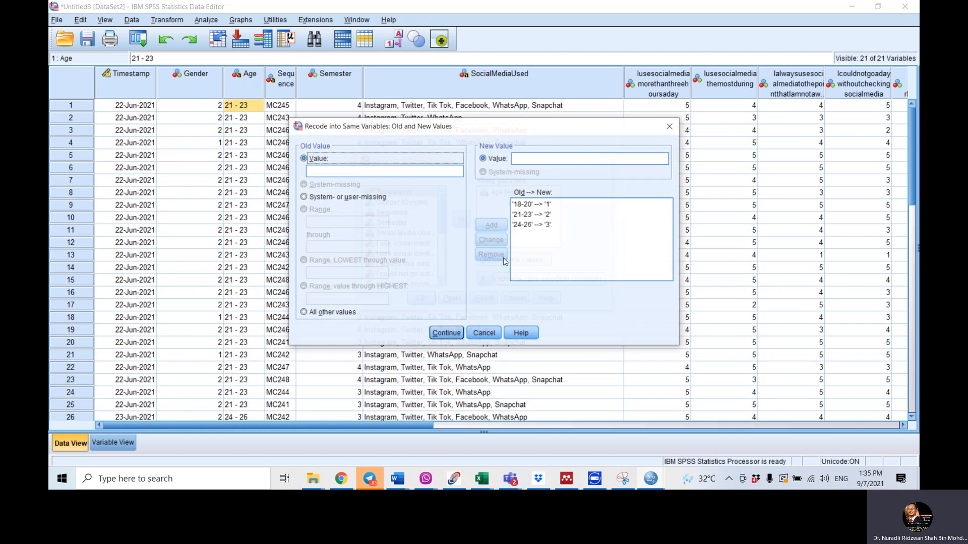
{"action": "left_click", "coordinate": [525, 206]}
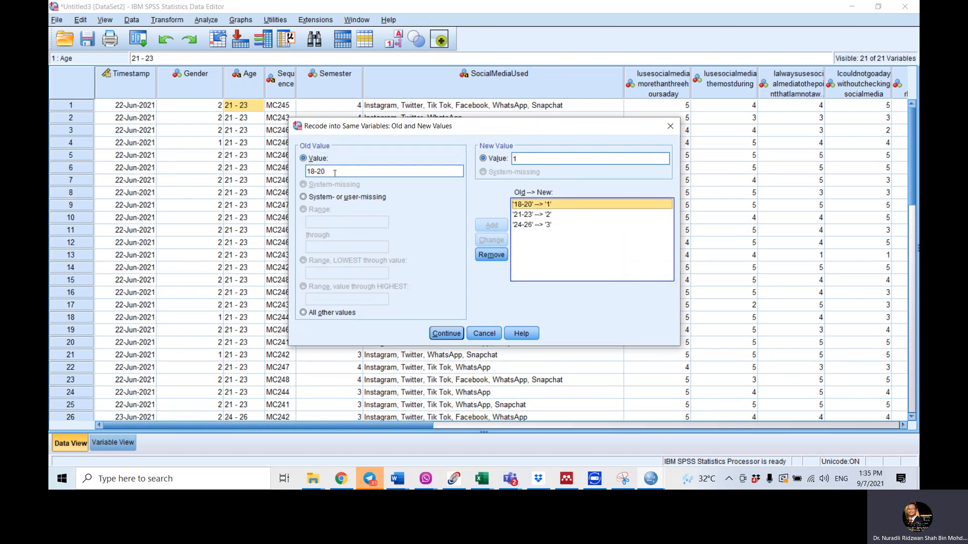
{"action": "double_click", "coordinate": [322, 173]}
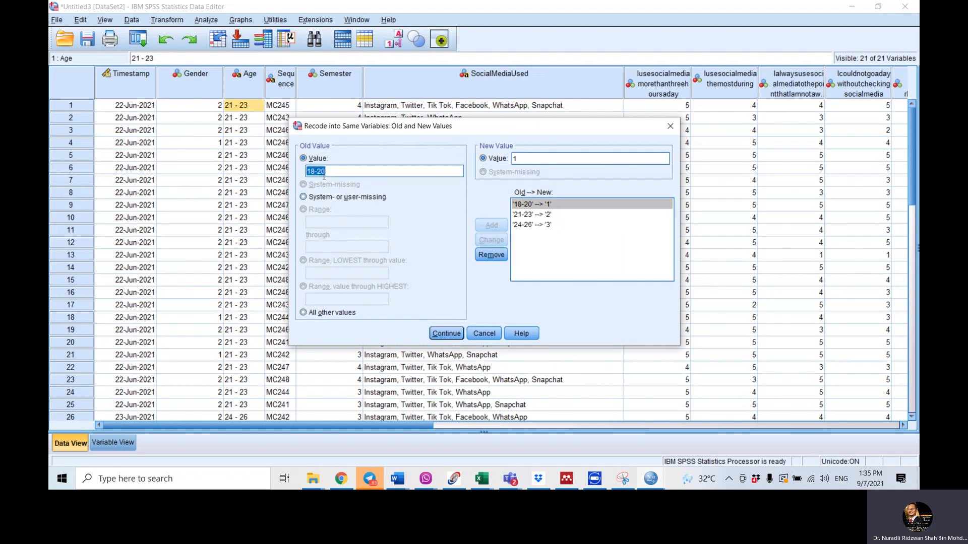
{"action": "left_click", "coordinate": [315, 171]}
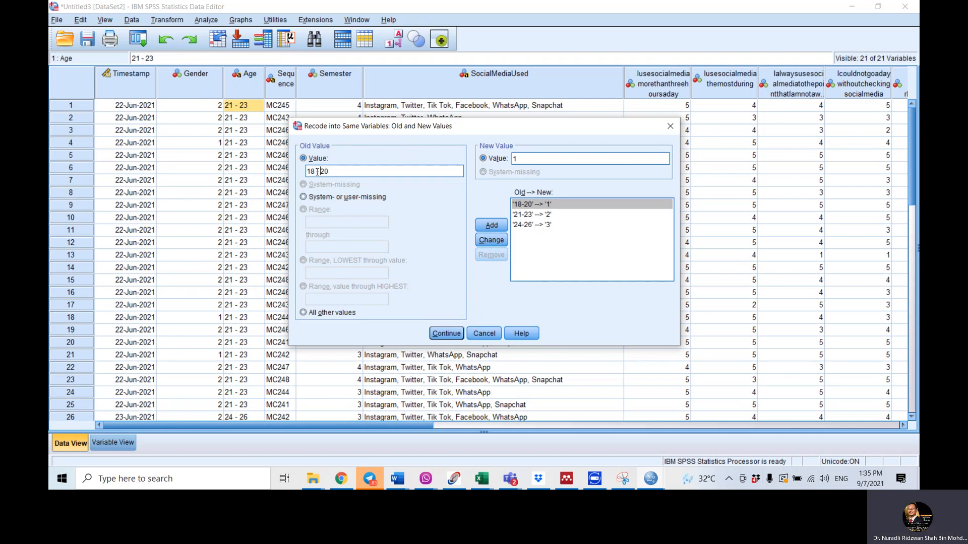
{"action": "left_click", "coordinate": [481, 241]}
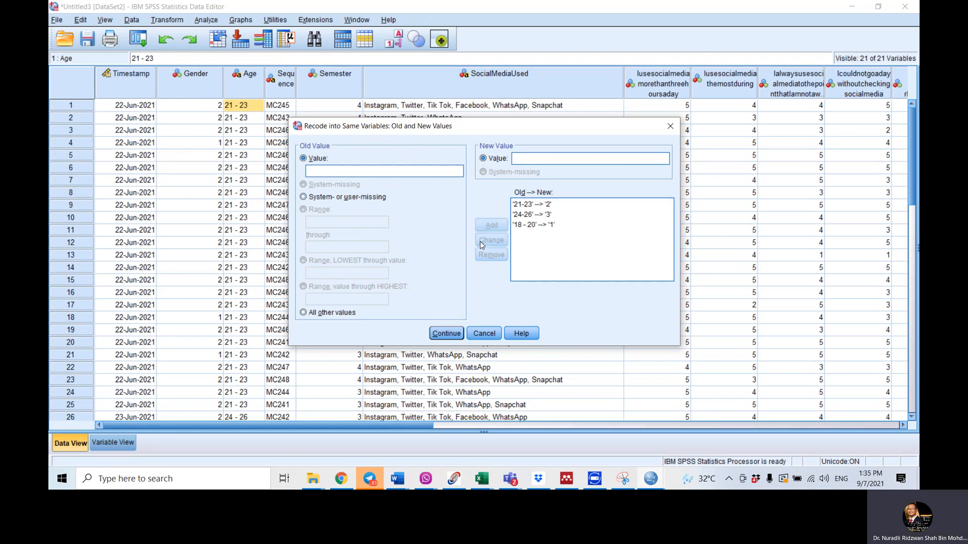
Change the old value of the Age recoding rule for 2 to "21 - 23", with spaces around the hyphen.
{"action": "left_click", "coordinate": [527, 207]}
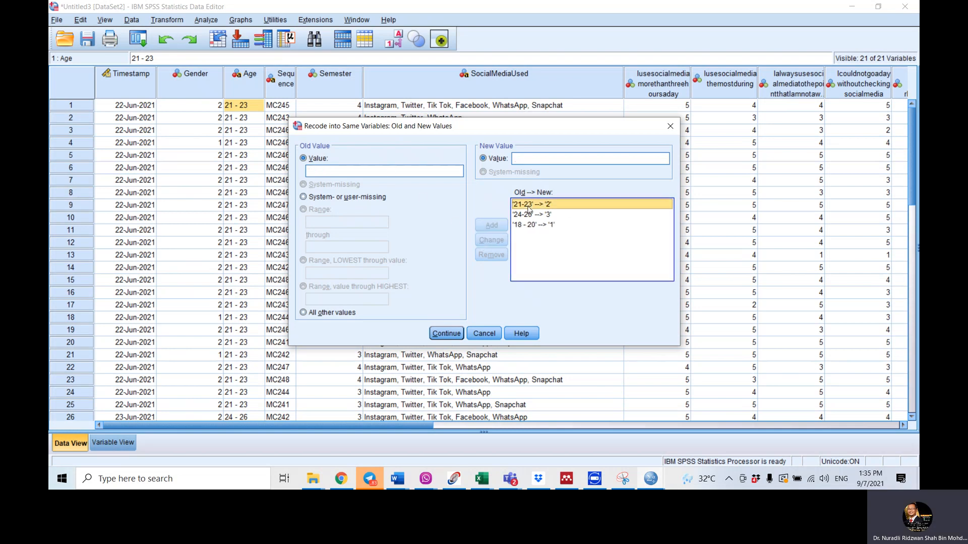
{"action": "double_click", "coordinate": [315, 172]}
{"action": "left_click", "coordinate": [317, 172]}
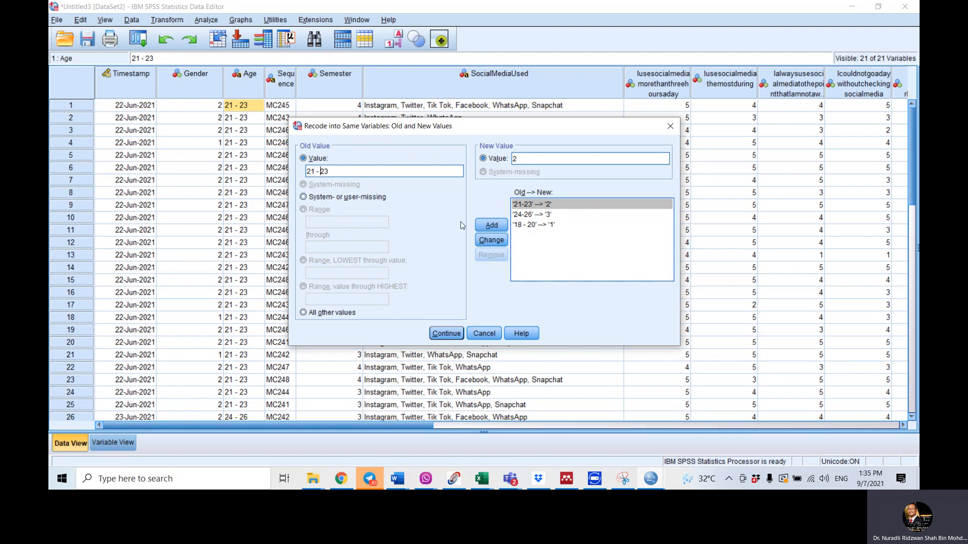
{"action": "left_click", "coordinate": [491, 239]}
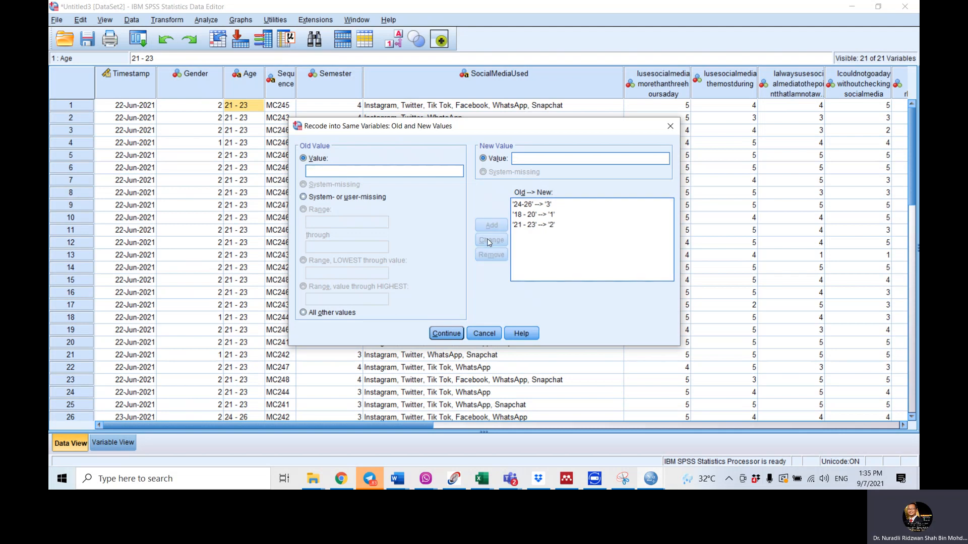
Change the old value of the Age rule for 3 to "24 - 26" and run the recode.
{"action": "left_click", "coordinate": [528, 208]}
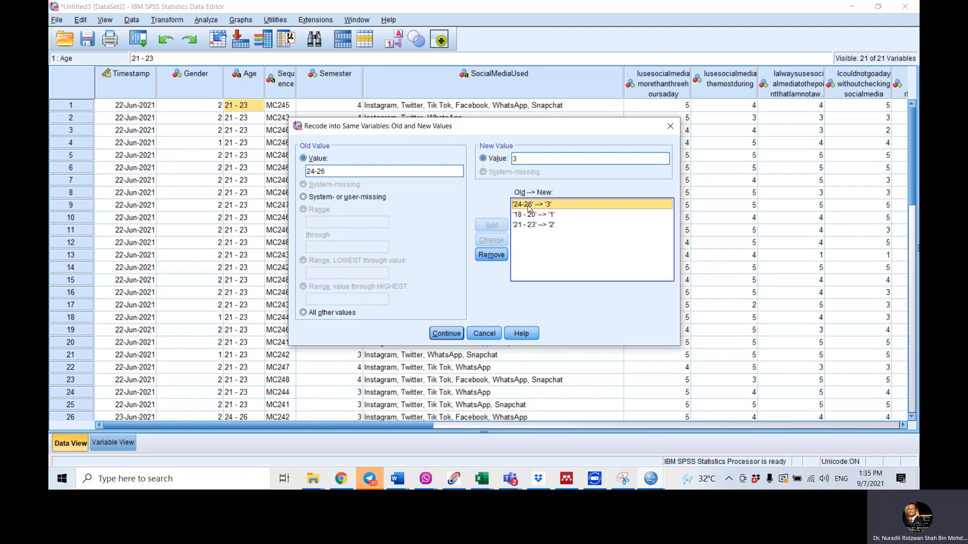
{"action": "left_click", "coordinate": [313, 172]}
{"action": "left_click", "coordinate": [317, 174]}
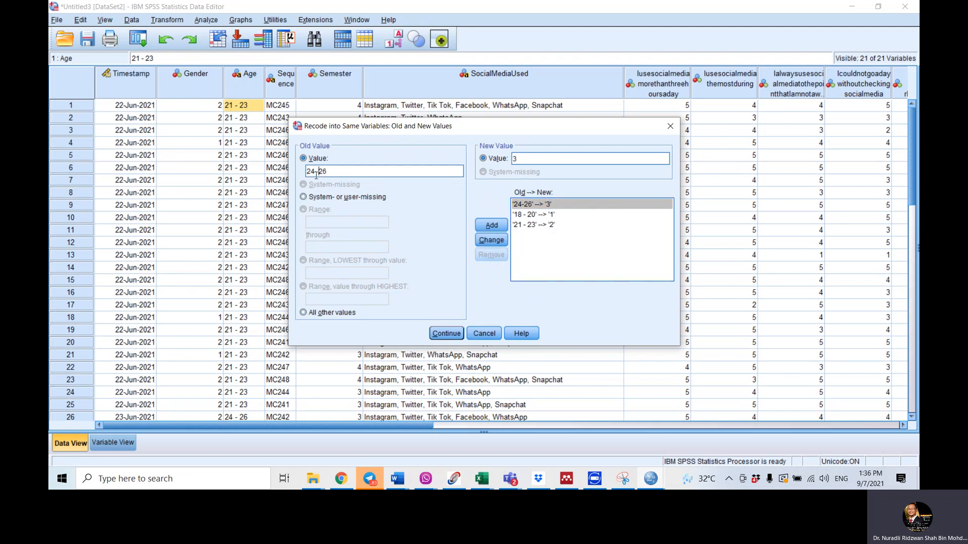
{"action": "left_click", "coordinate": [484, 241]}
{"action": "left_click", "coordinate": [446, 334]}
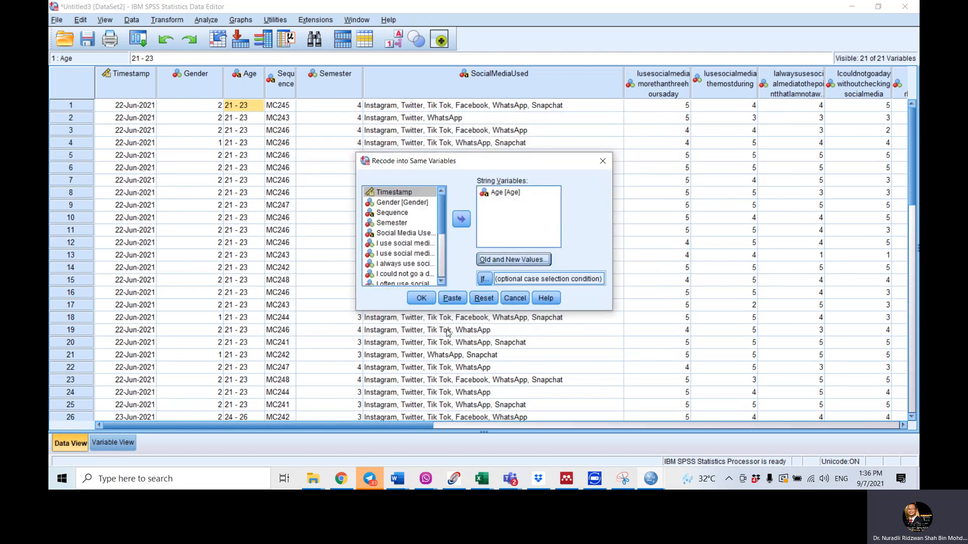
{"action": "left_click", "coordinate": [421, 298]}
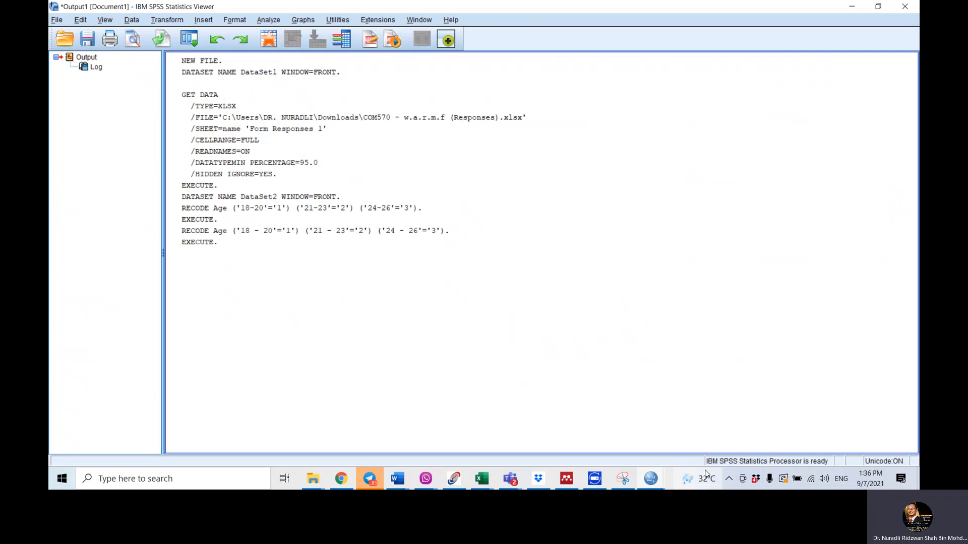
Return to the survey dataset from the output log and check the recoded Age column down to the last response.
{"action": "mouse_move", "coordinate": [706, 475]}
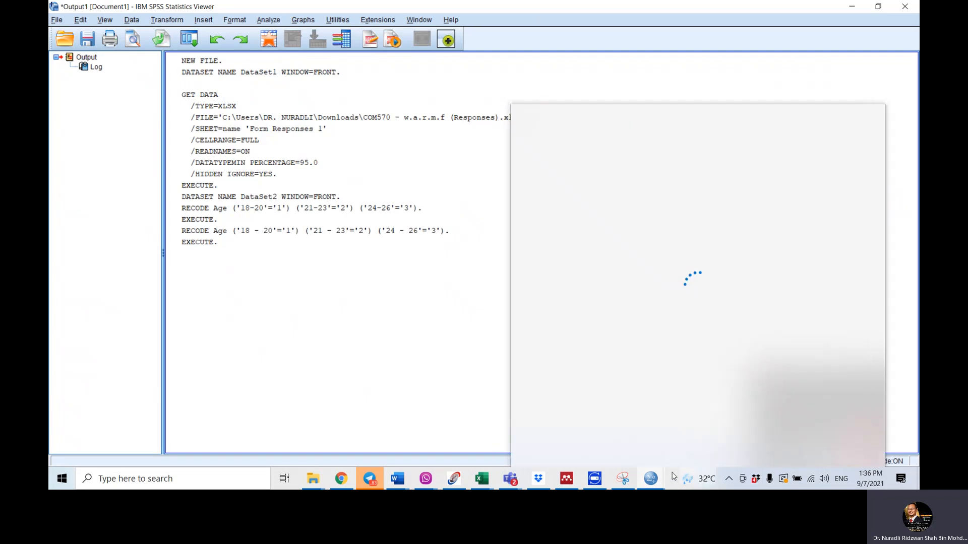
{"action": "left_click", "coordinate": [656, 478]}
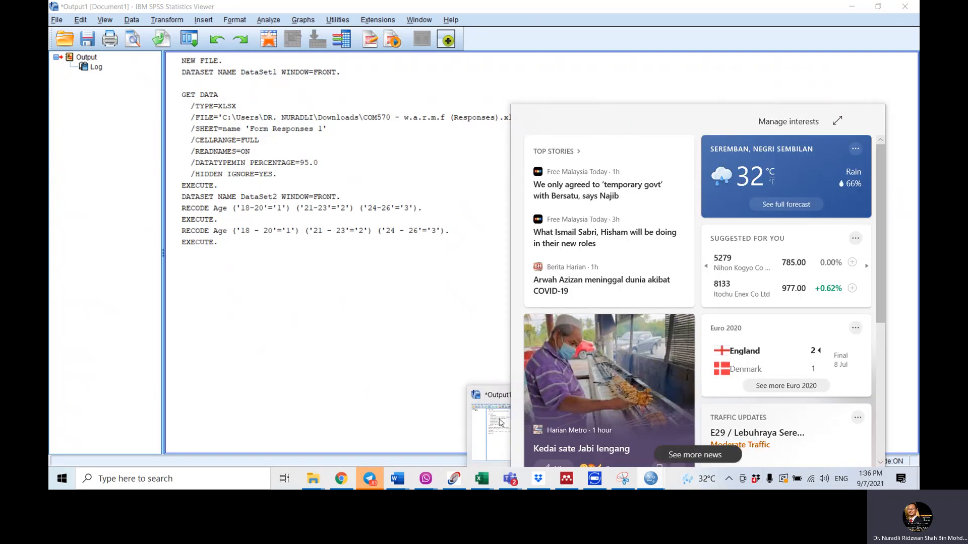
{"action": "left_click", "coordinate": [499, 423]}
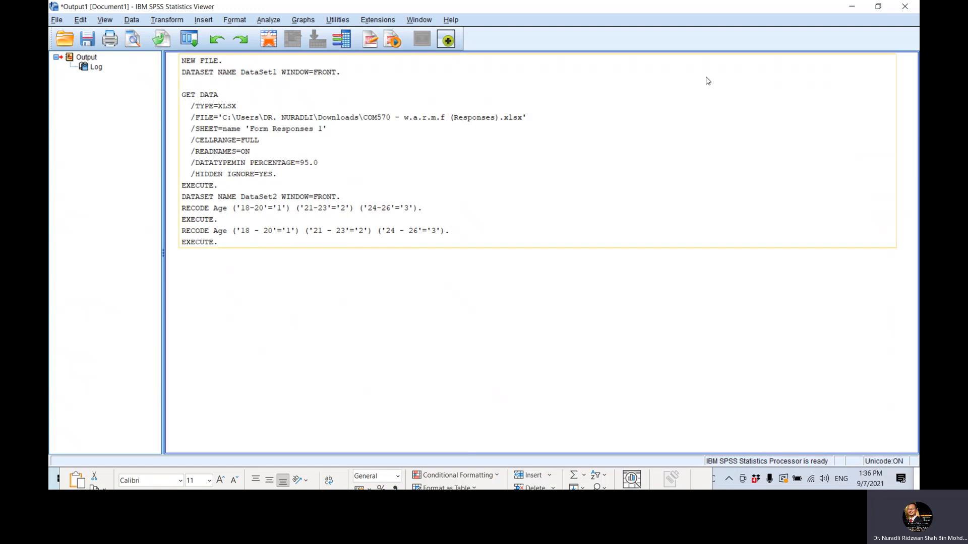
{"action": "left_click", "coordinate": [856, 11]}
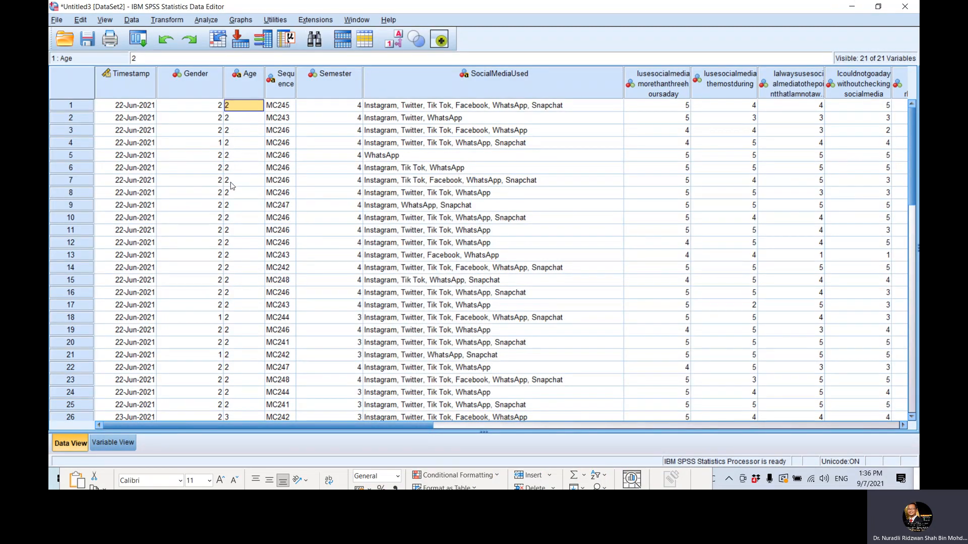
{"action": "scroll", "coordinate": [233, 217], "scroll_direction": "down", "scroll_amount": 6}
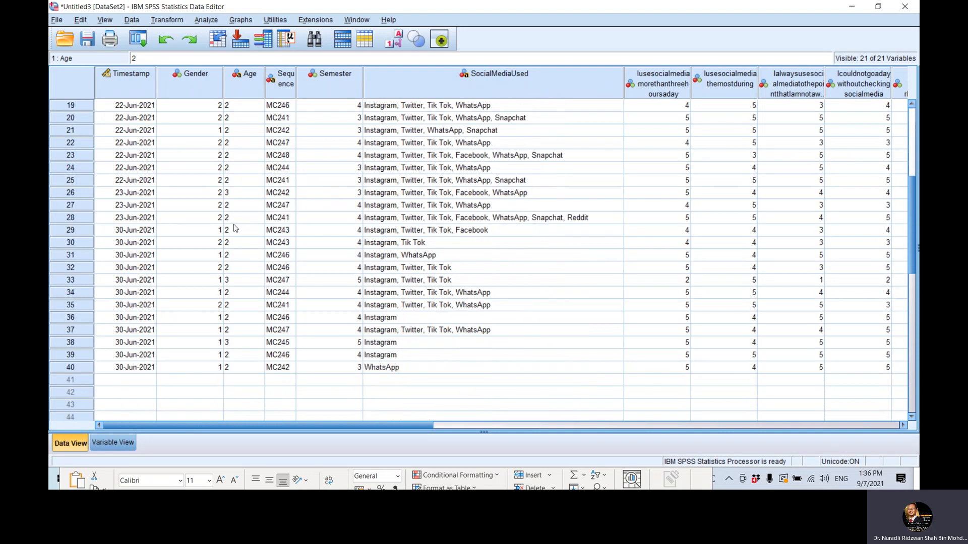
Recheck the recoded Age column from the first response, and add the value label "18 -20" for value 1 of the Age variable.
{"action": "scroll", "coordinate": [234, 227], "scroll_direction": "up", "scroll_amount": 3}
{"action": "scroll", "coordinate": [235, 228], "scroll_direction": "up", "scroll_amount": 3}
{"action": "scroll", "coordinate": [235, 228], "scroll_direction": "down", "scroll_amount": 2}
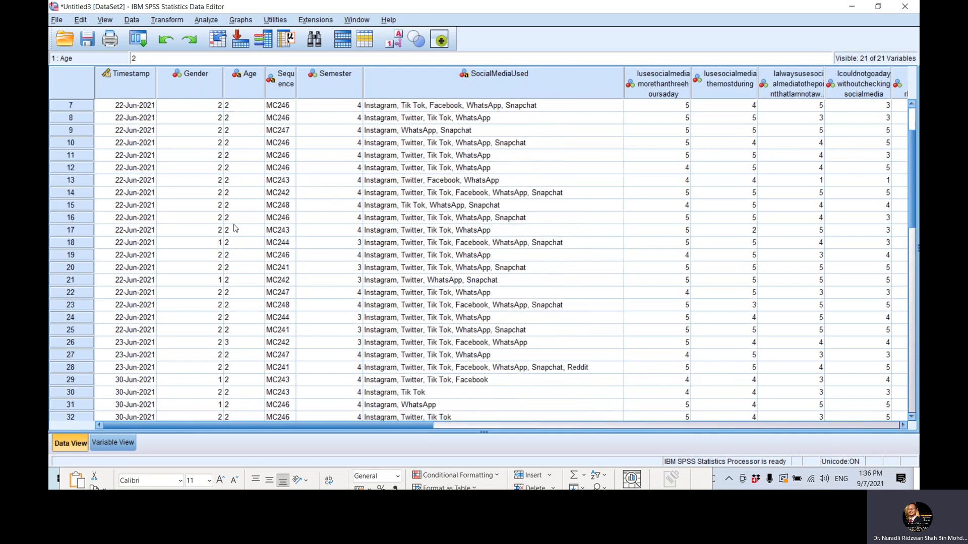
{"action": "scroll", "coordinate": [235, 228], "scroll_direction": "up", "scroll_amount": 2}
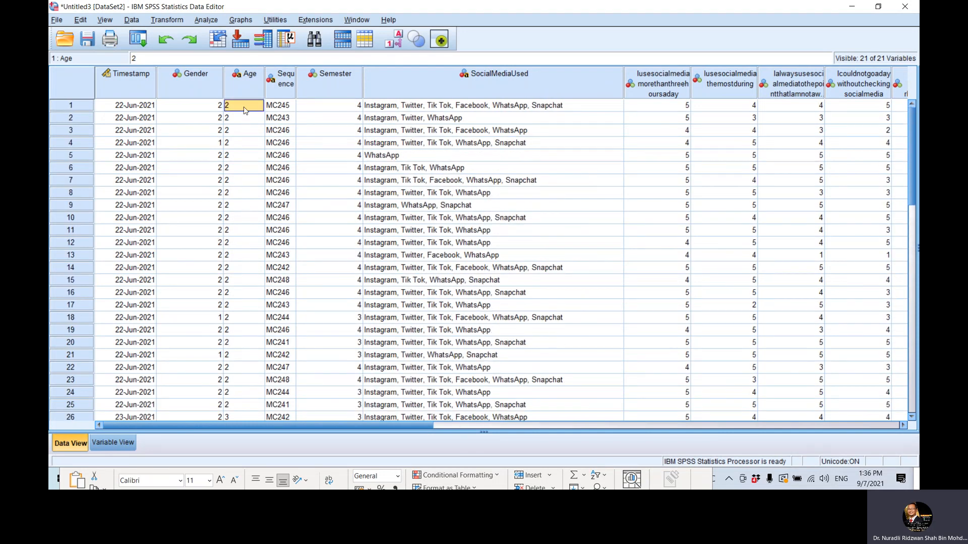
{"action": "left_click", "coordinate": [114, 443]}
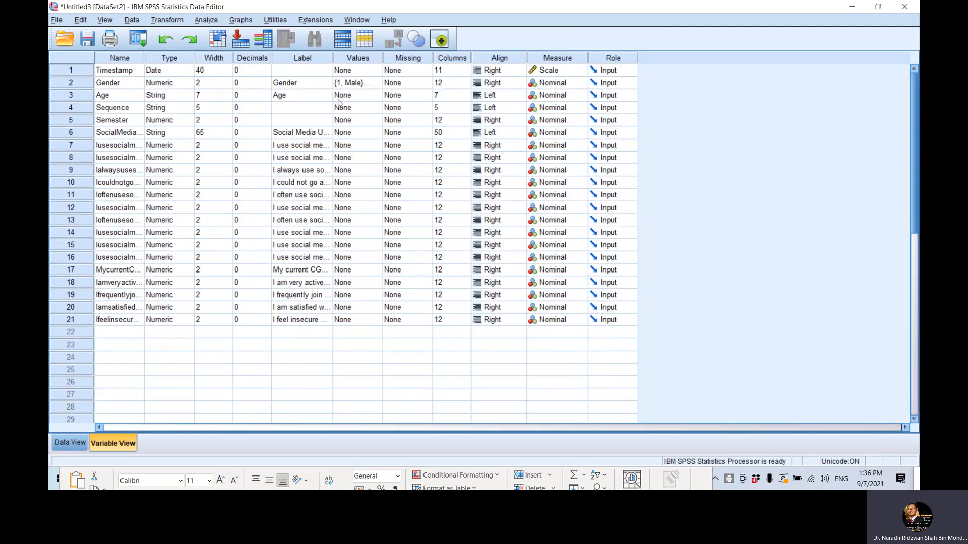
{"action": "left_click", "coordinate": [353, 96]}
{"action": "left_click", "coordinate": [375, 96]}
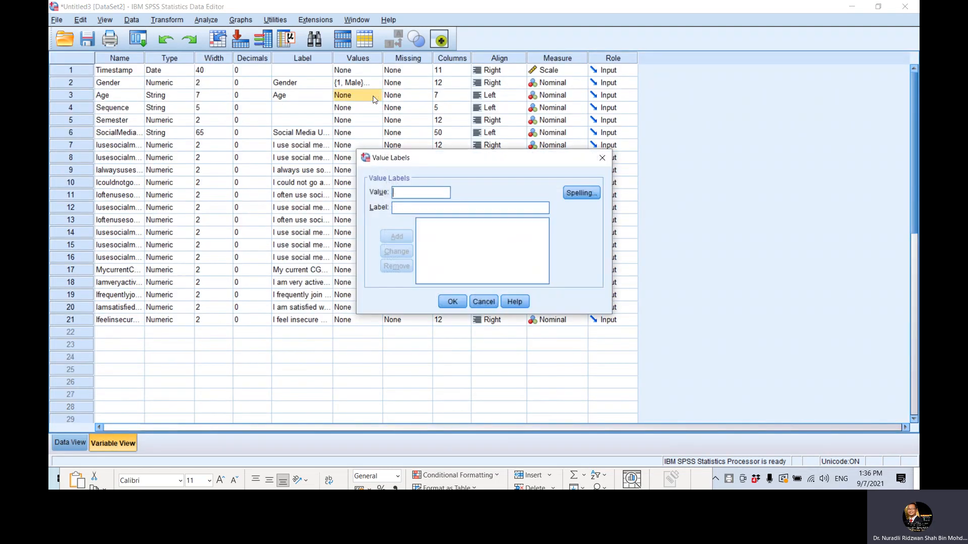
{"action": "type", "text": "11"}
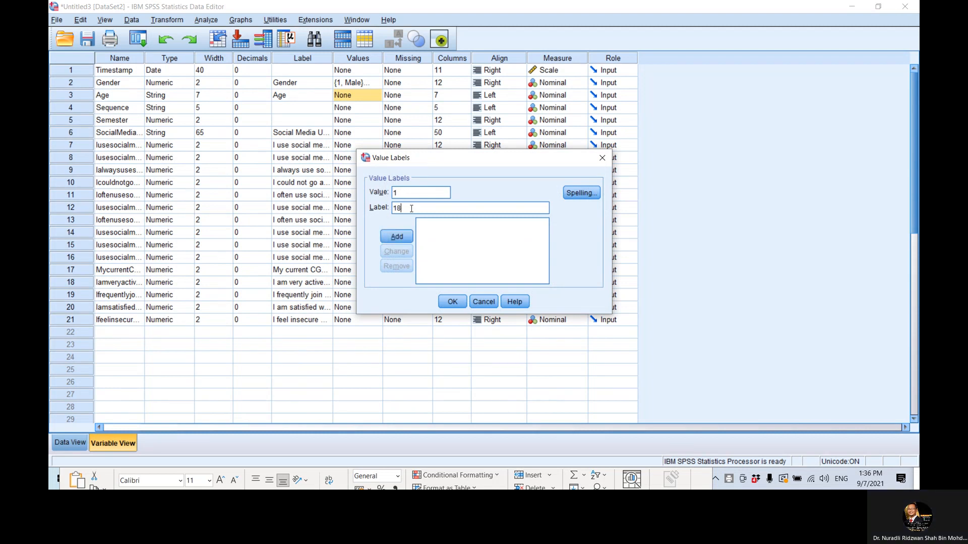
{"action": "type", "text": "8 -"}
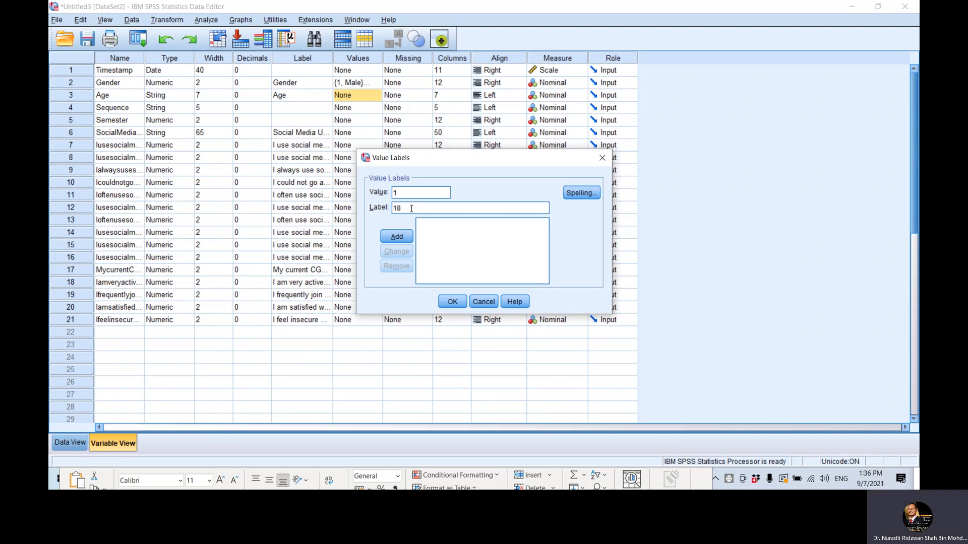
{"action": "type", "text": "20"}
{"action": "left_click", "coordinate": [396, 236]}
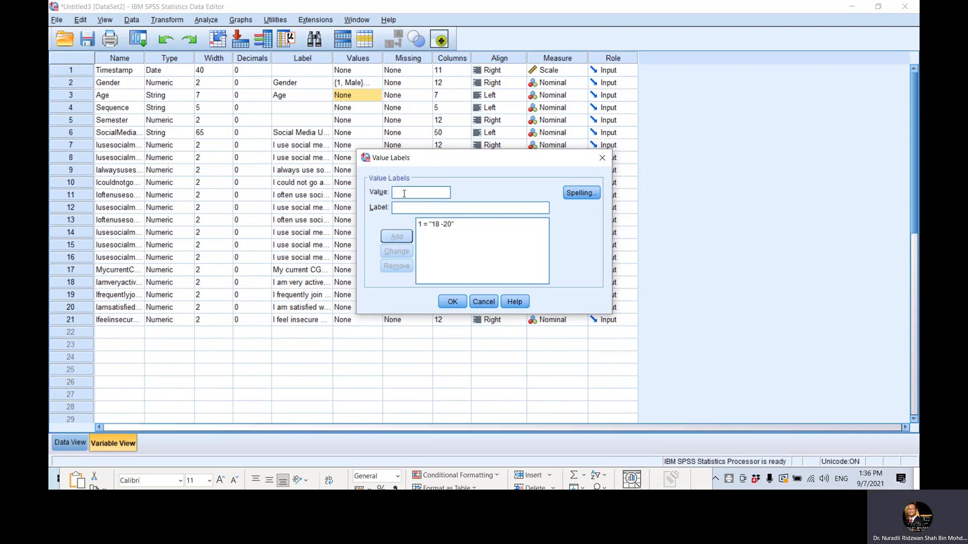
Add the Age value labels "21 - 23" for 2 and "24 - 26" for 3, and apply them.
{"action": "type", "text": "2"}
{"action": "type", "text": "23"}
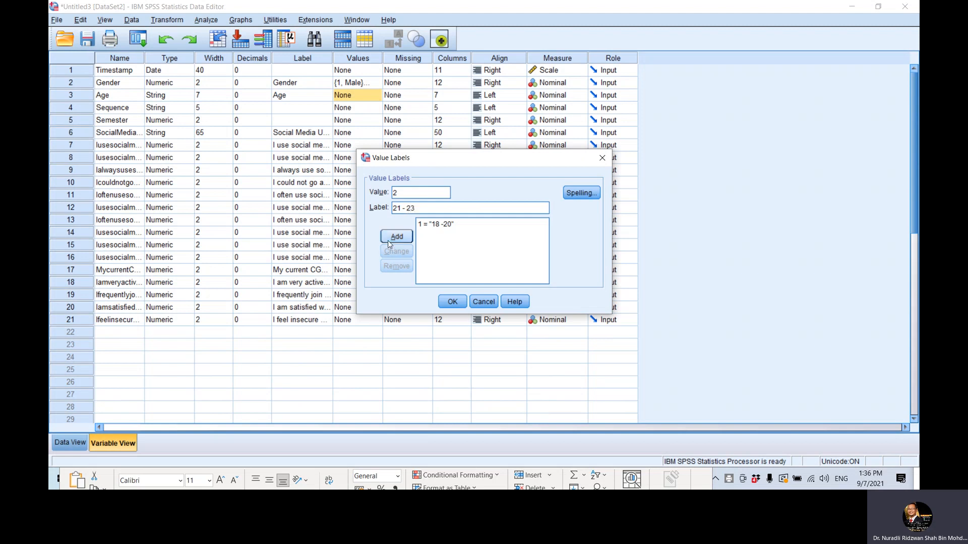
{"action": "left_click", "coordinate": [396, 236]}
{"action": "type", "text": "2"}
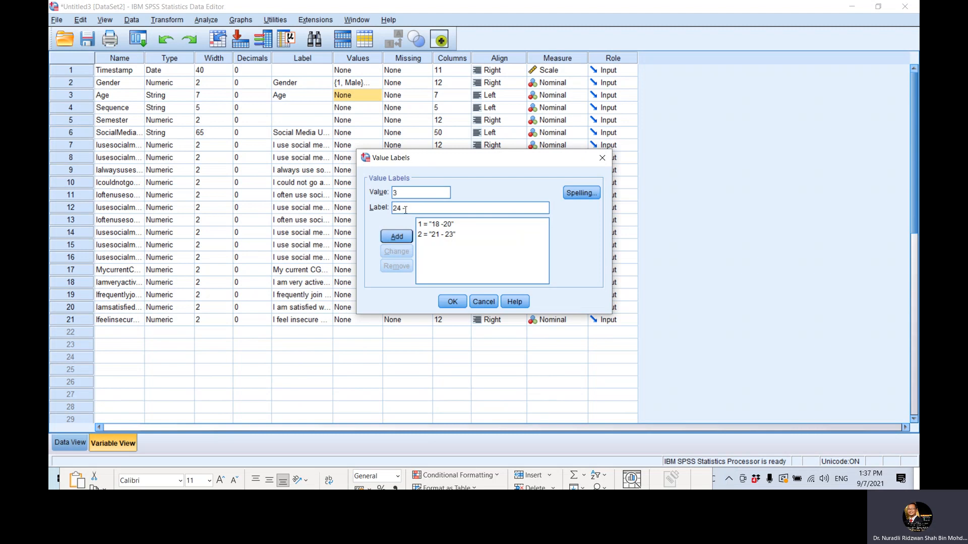
{"action": "left_click", "coordinate": [396, 237]}
{"action": "left_click", "coordinate": [451, 302]}
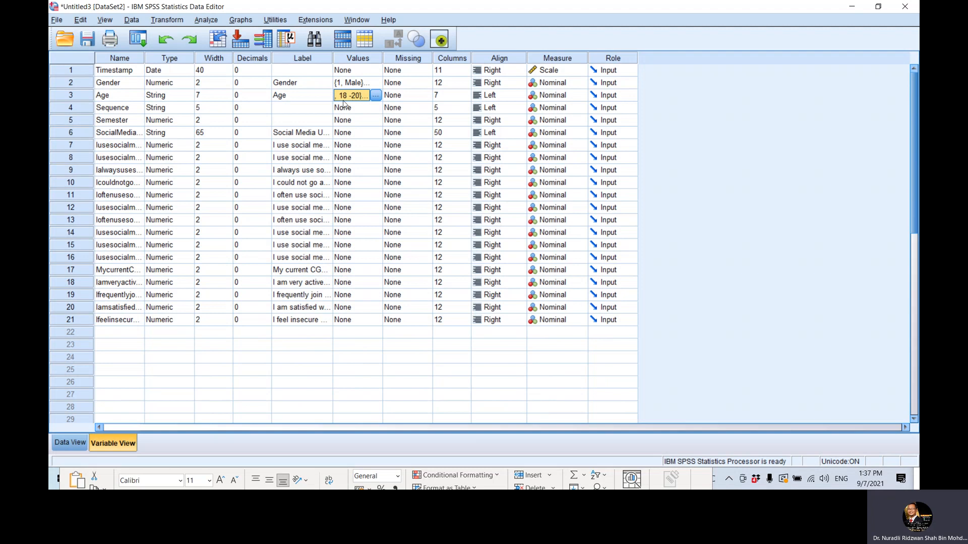
Run a Frequencies analysis on the Age variable and inspect the resulting Age table.
{"action": "left_click", "coordinate": [201, 19]}
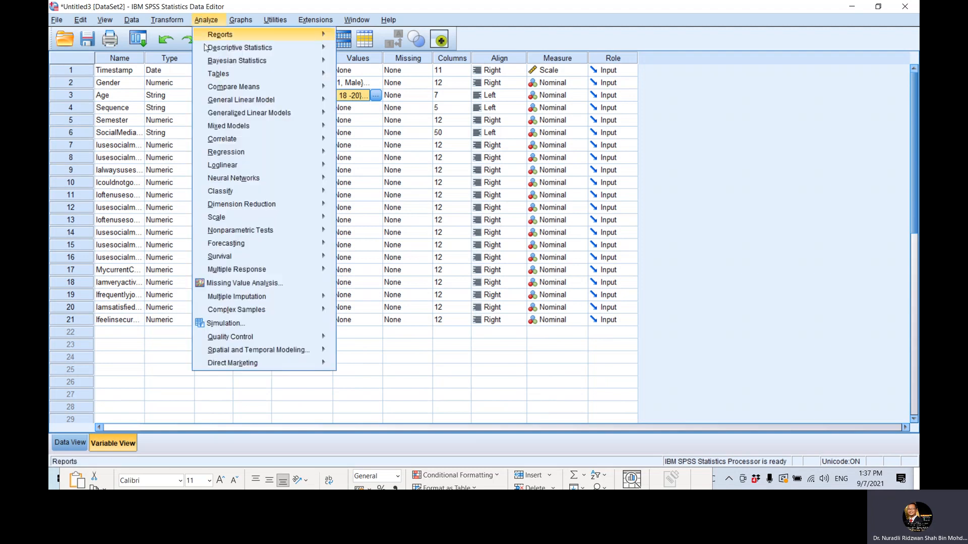
{"action": "mouse_move", "coordinate": [291, 50]}
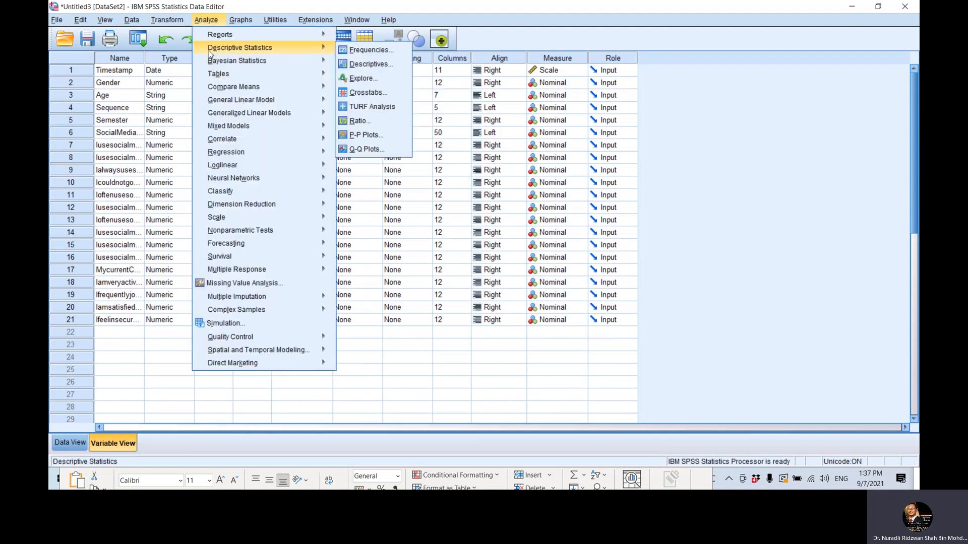
{"action": "left_click", "coordinate": [359, 51]}
{"action": "left_click", "coordinate": [389, 209]}
{"action": "left_click", "coordinate": [460, 228]}
{"action": "left_click", "coordinate": [419, 301]}
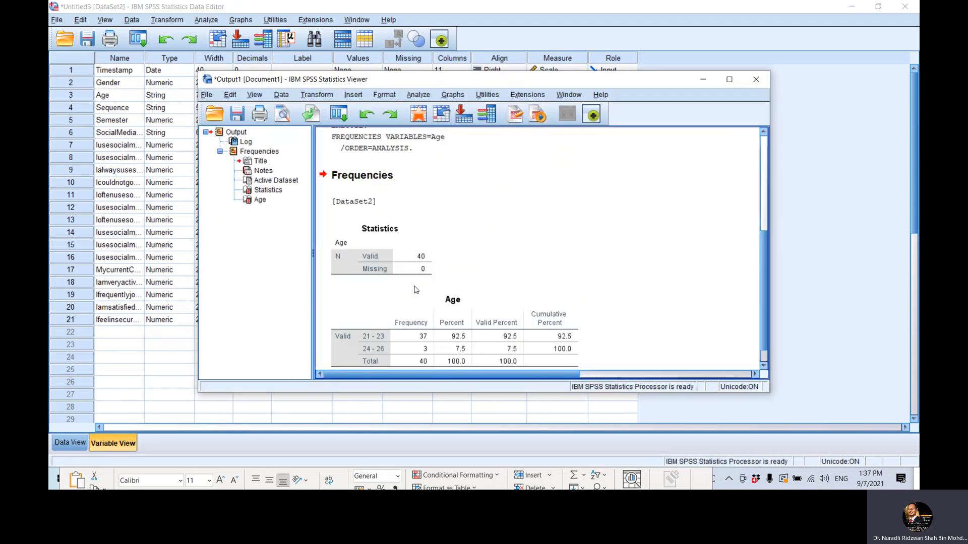
{"action": "left_click", "coordinate": [380, 333]}
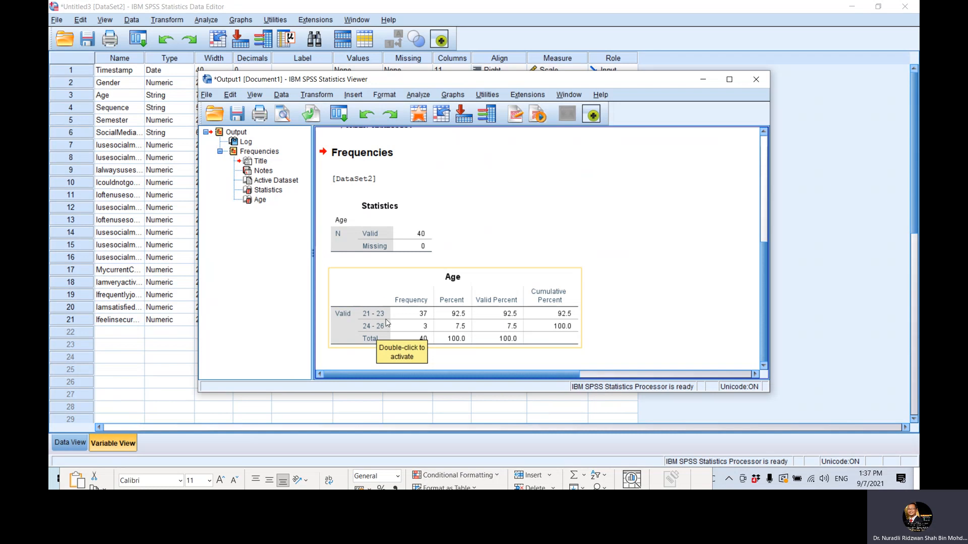
Change the type of the Age variable to Numeric, accept the discarding of value labels, and check the Age column in the data.
{"action": "left_click", "coordinate": [146, 135]}
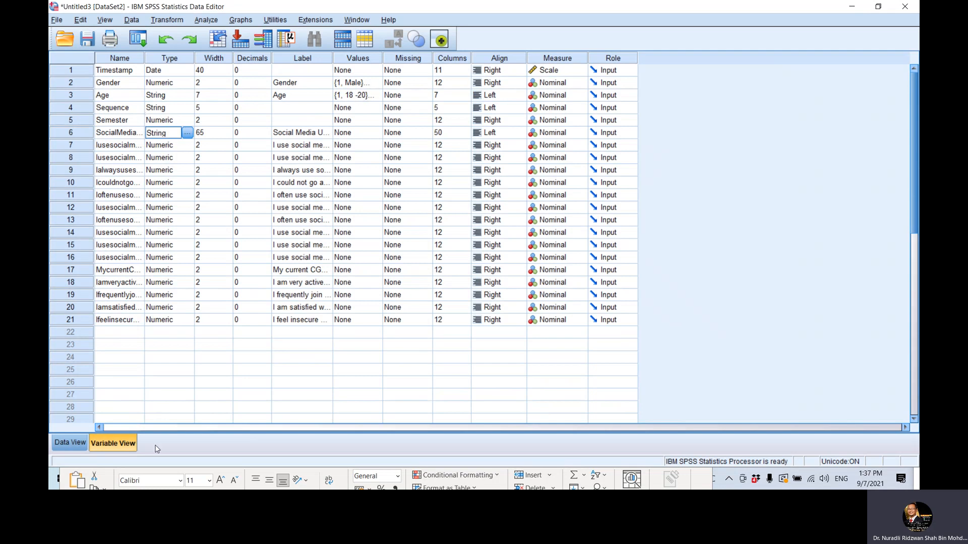
{"action": "left_click", "coordinate": [120, 112]}
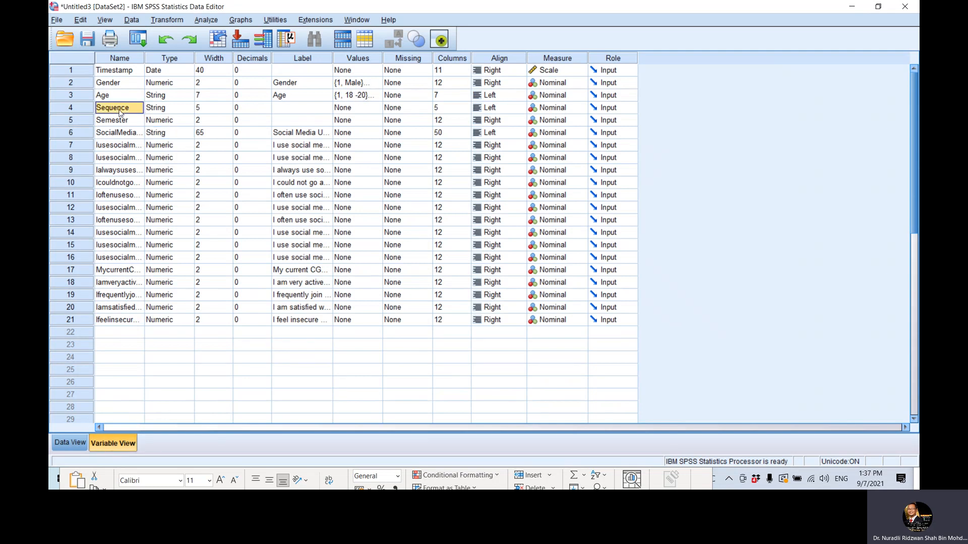
{"action": "left_click", "coordinate": [170, 97]}
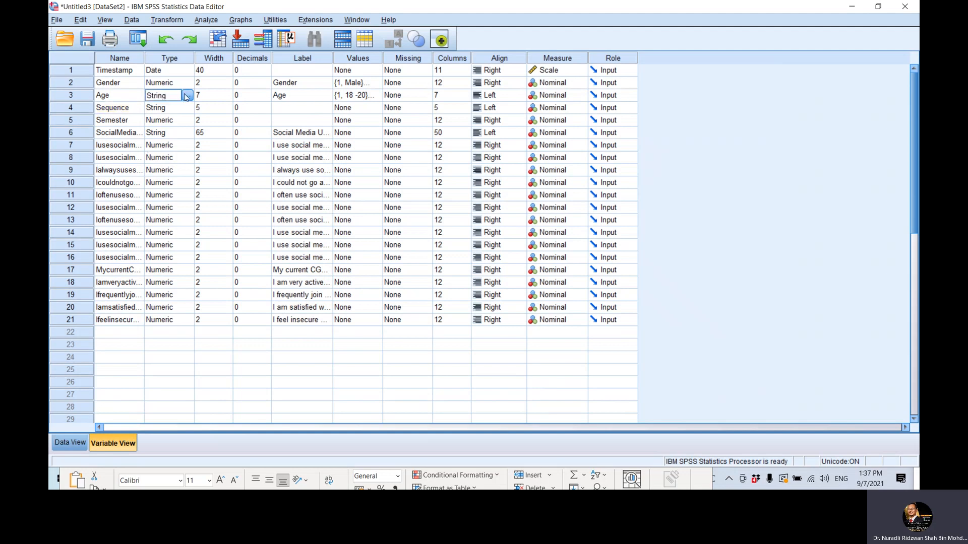
{"action": "left_click", "coordinate": [187, 96]}
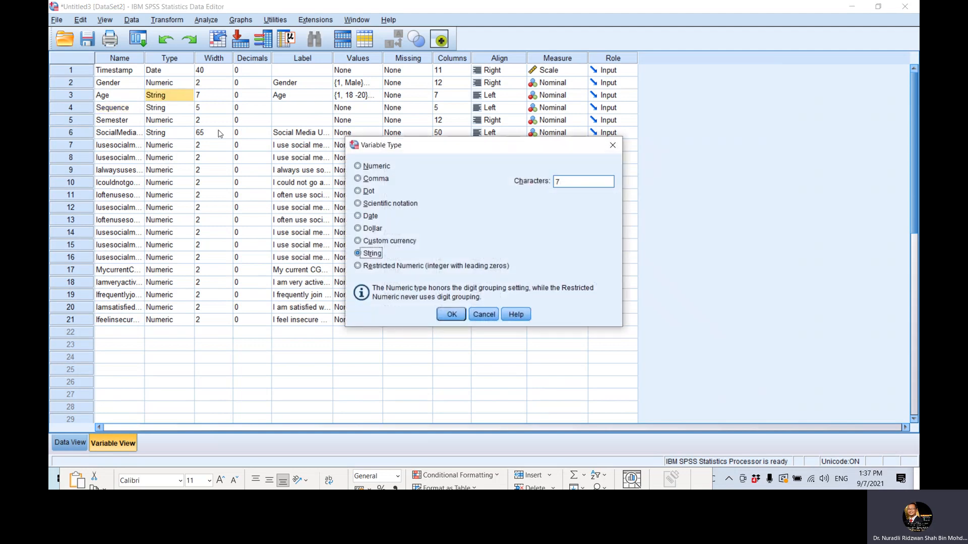
{"action": "left_click", "coordinate": [364, 168]}
{"action": "left_click", "coordinate": [456, 318]}
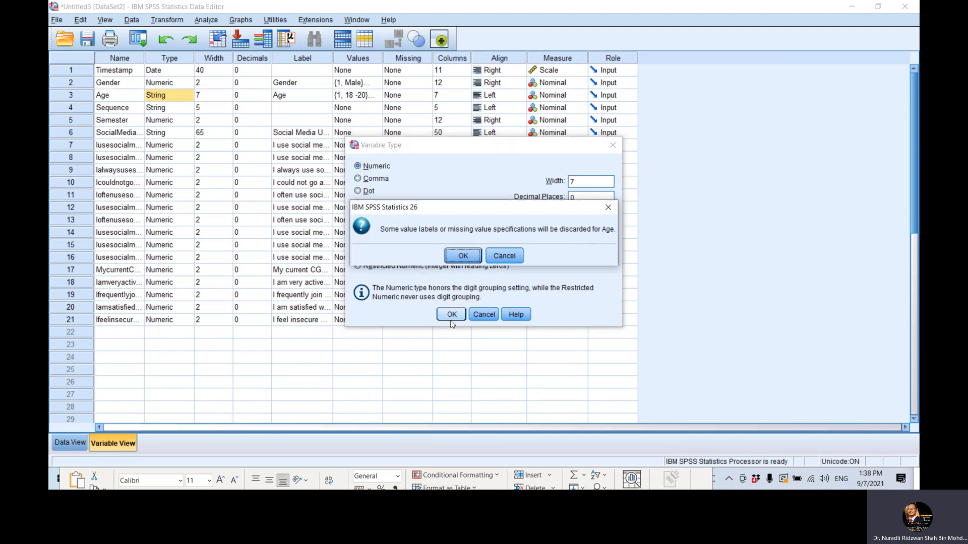
{"action": "left_click", "coordinate": [458, 256]}
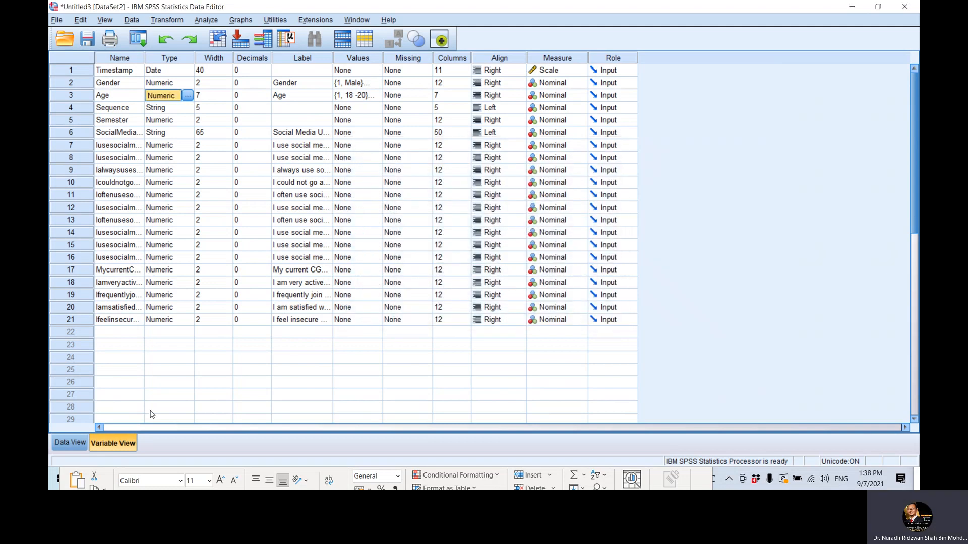
{"action": "left_click", "coordinate": [59, 450]}
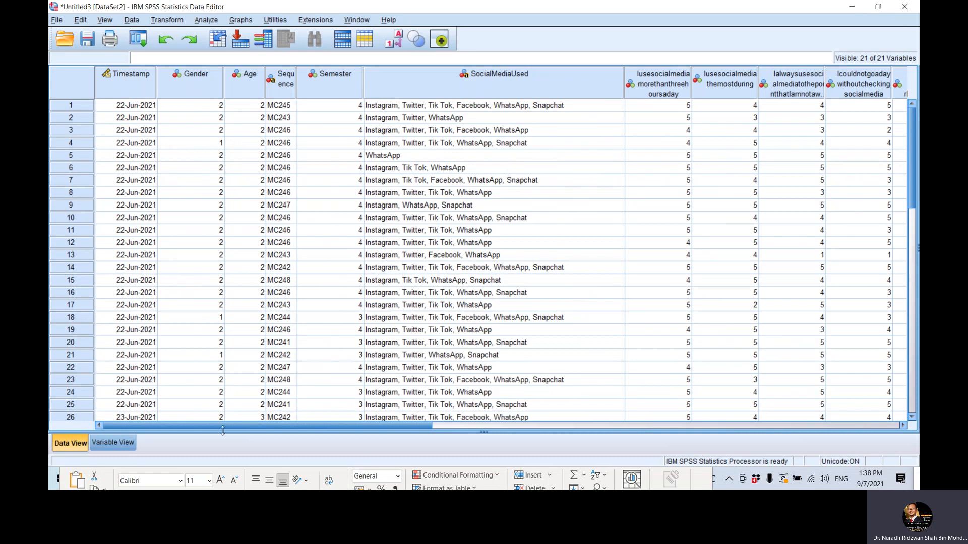
Switch from the Sequence data to the COM570 - w.a.r.m.f form in Google Forms and review the answer options of the Sequence question.
{"action": "left_click", "coordinate": [289, 107]}
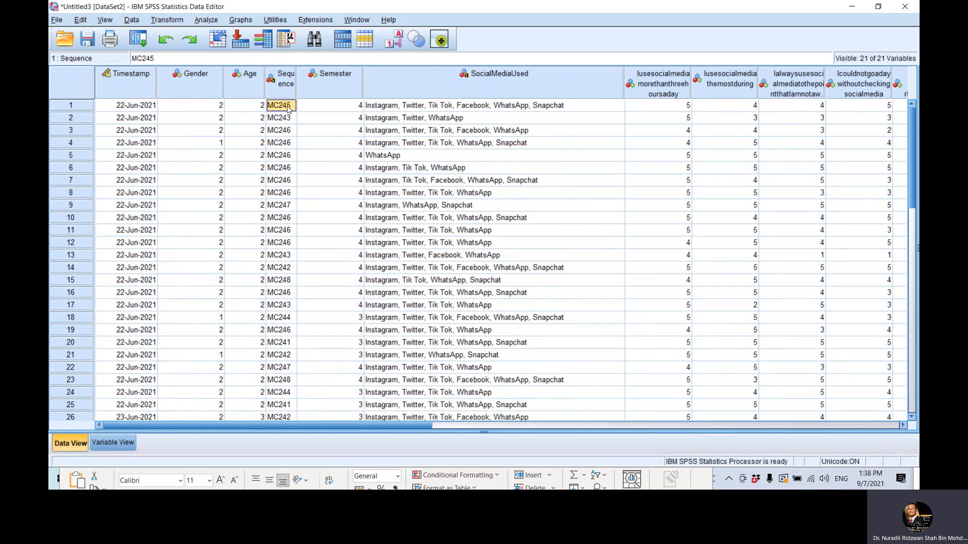
{"action": "left_click", "coordinate": [852, 6]}
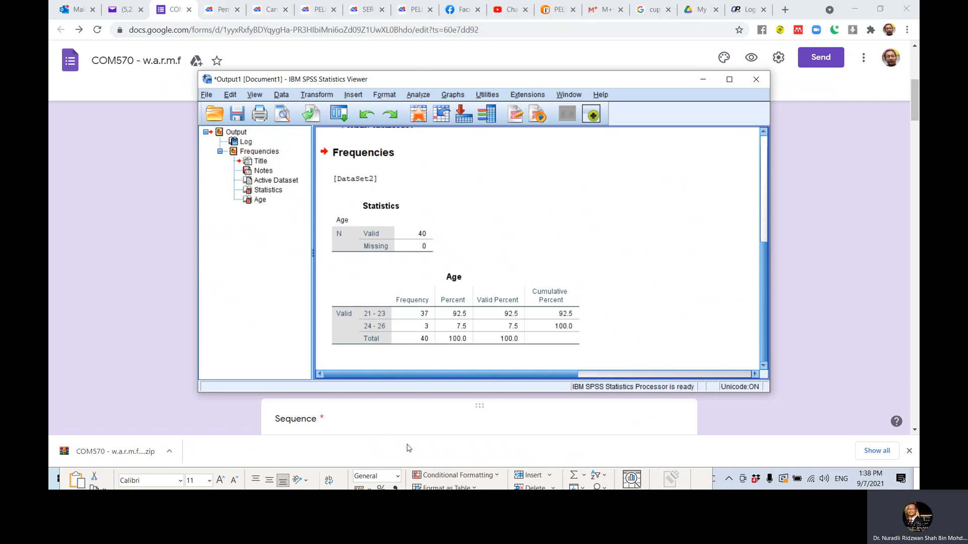
{"action": "left_click", "coordinate": [532, 484]}
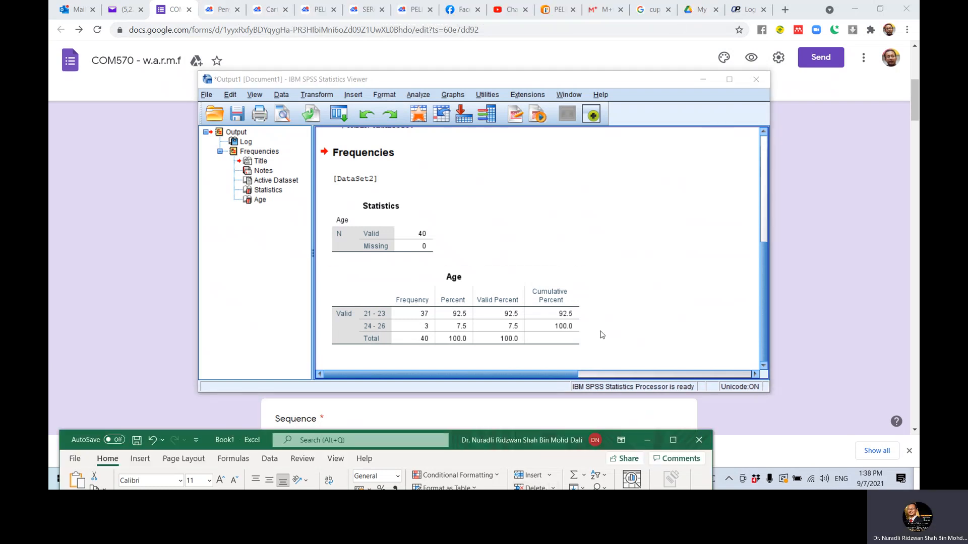
{"action": "left_click", "coordinate": [540, 447]}
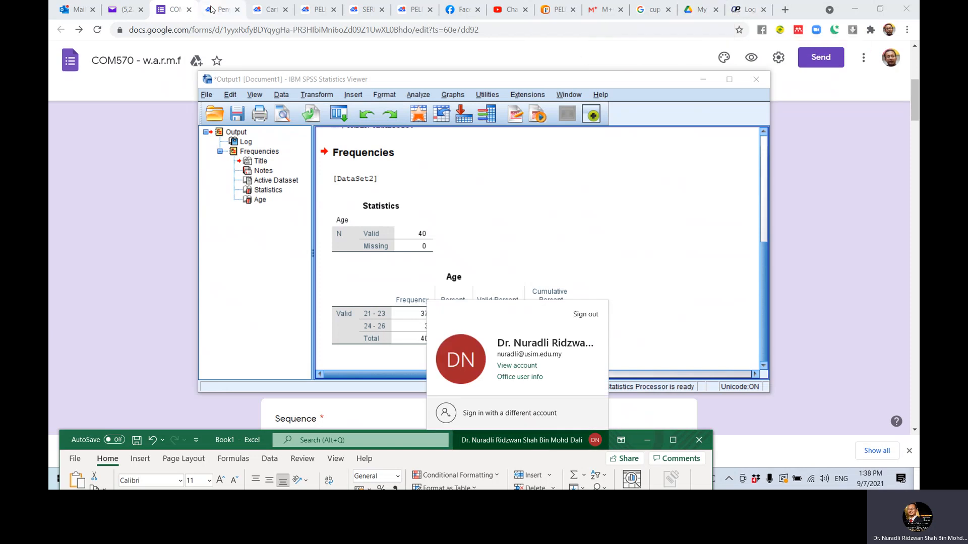
{"action": "left_click", "coordinate": [164, 11]}
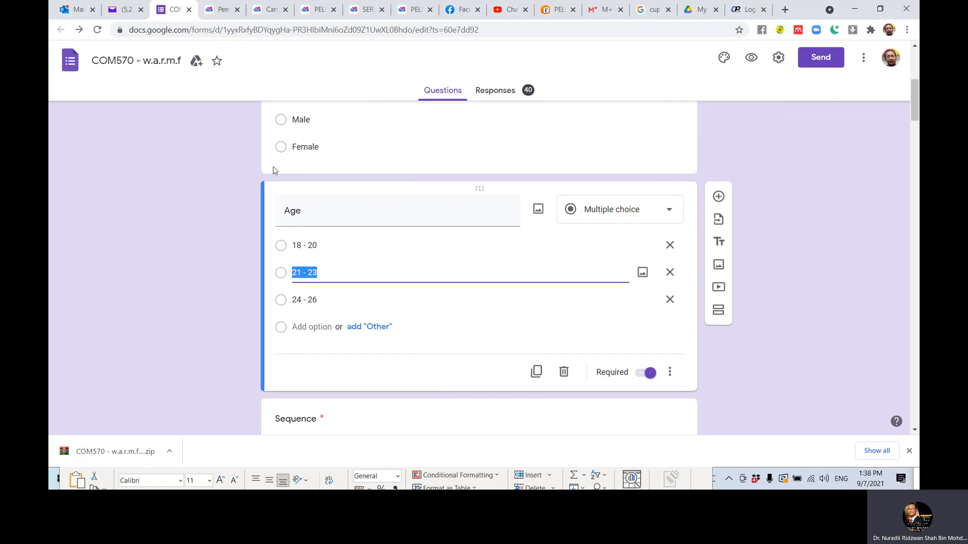
{"action": "scroll", "coordinate": [268, 169], "scroll_direction": "down", "scroll_amount": 7}
{"action": "scroll", "coordinate": [257, 167], "scroll_direction": "up", "scroll_amount": 2}
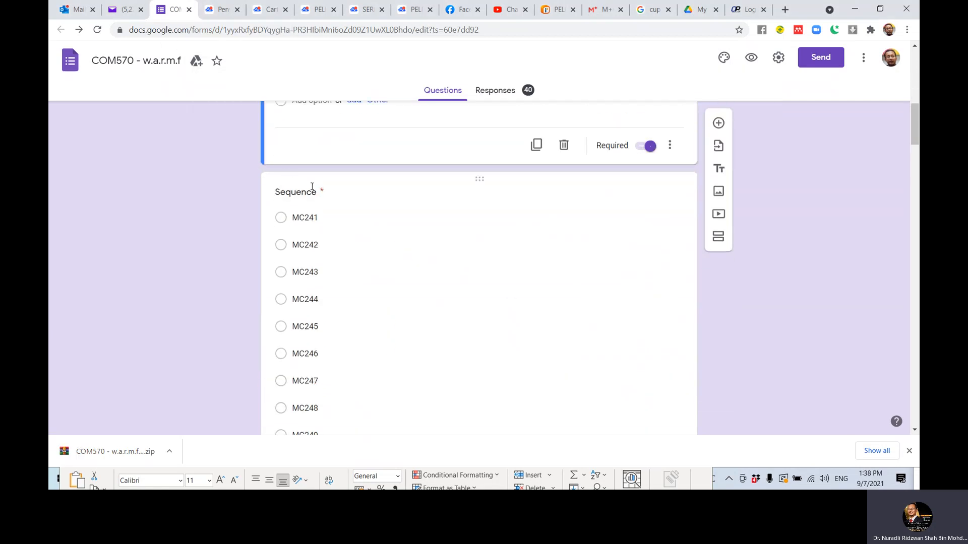
{"action": "scroll", "coordinate": [344, 267], "scroll_direction": "down", "scroll_amount": 1}
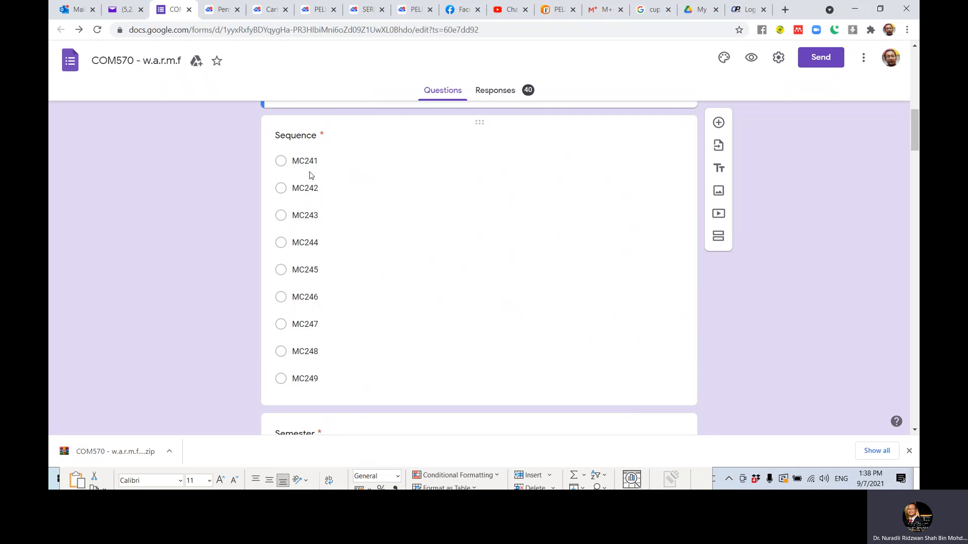
{"action": "scroll", "coordinate": [309, 175], "scroll_direction": "down", "scroll_amount": 1}
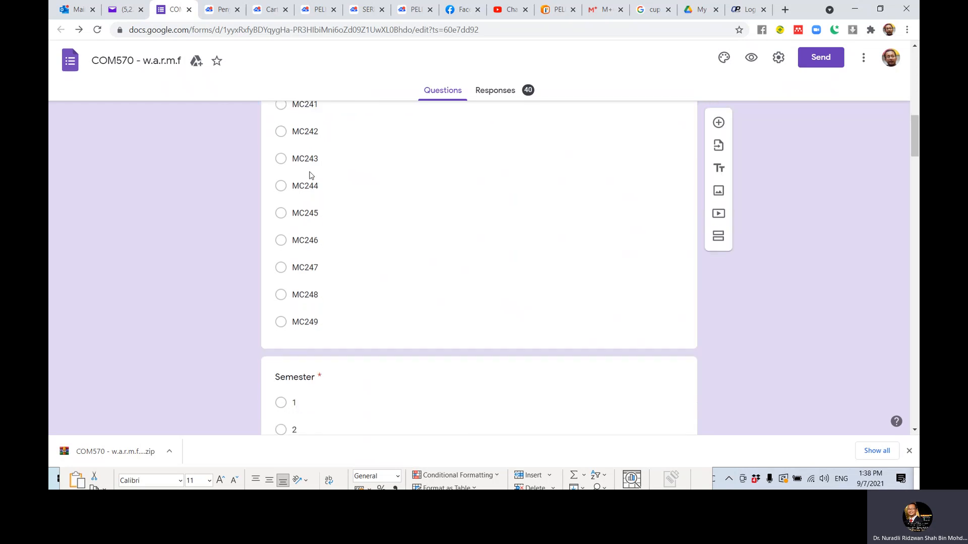
{"action": "scroll", "coordinate": [309, 175], "scroll_direction": "up", "scroll_amount": 1}
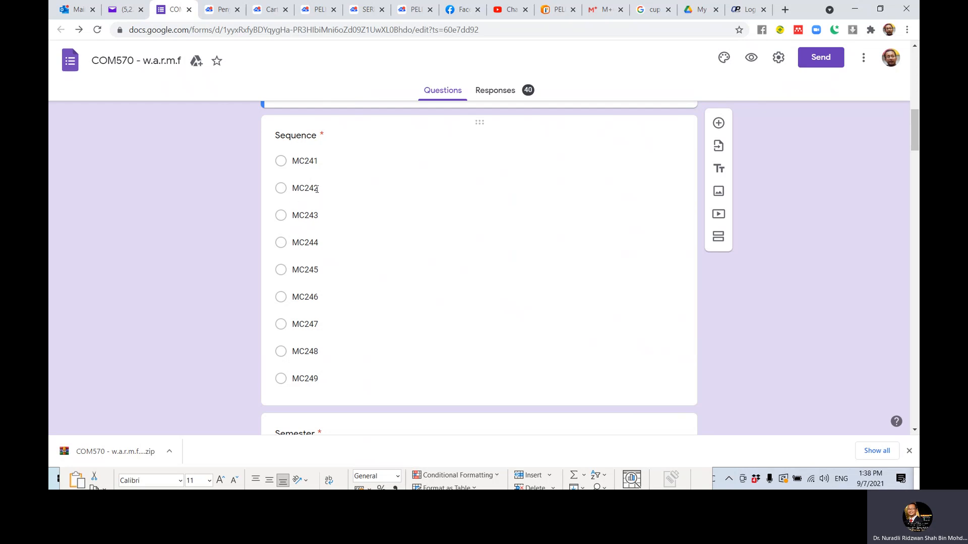
{"action": "scroll", "coordinate": [312, 187], "scroll_direction": "down", "scroll_amount": 1}
{"action": "scroll", "coordinate": [308, 185], "scroll_direction": "up", "scroll_amount": 1}
Copy the text of the Sequence question's first option, MC241, and switch back to the SPSS Statistics Data Editor.
{"action": "left_click", "coordinate": [306, 161]}
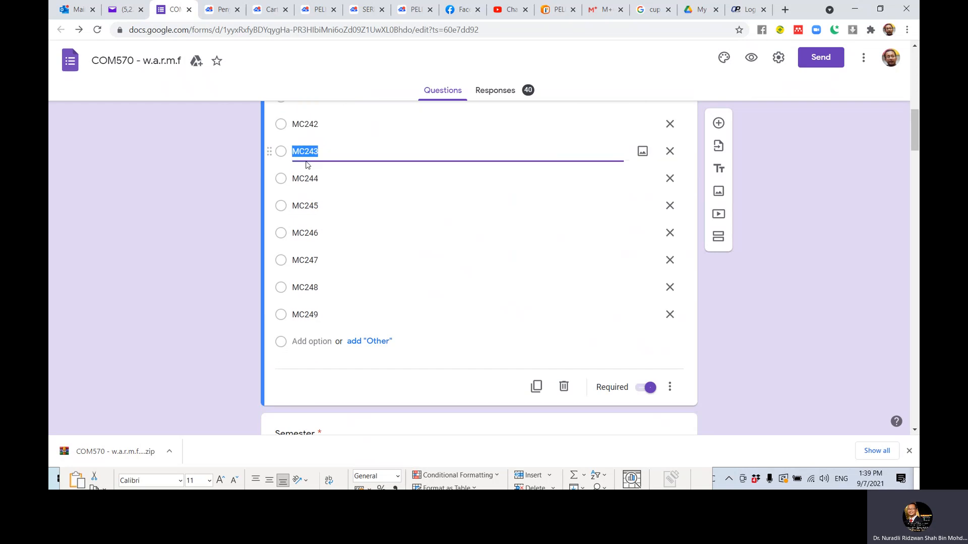
{"action": "scroll", "coordinate": [313, 182], "scroll_direction": "up", "scroll_amount": 2}
{"action": "left_click", "coordinate": [305, 211]}
{"action": "right_click", "coordinate": [305, 214]}
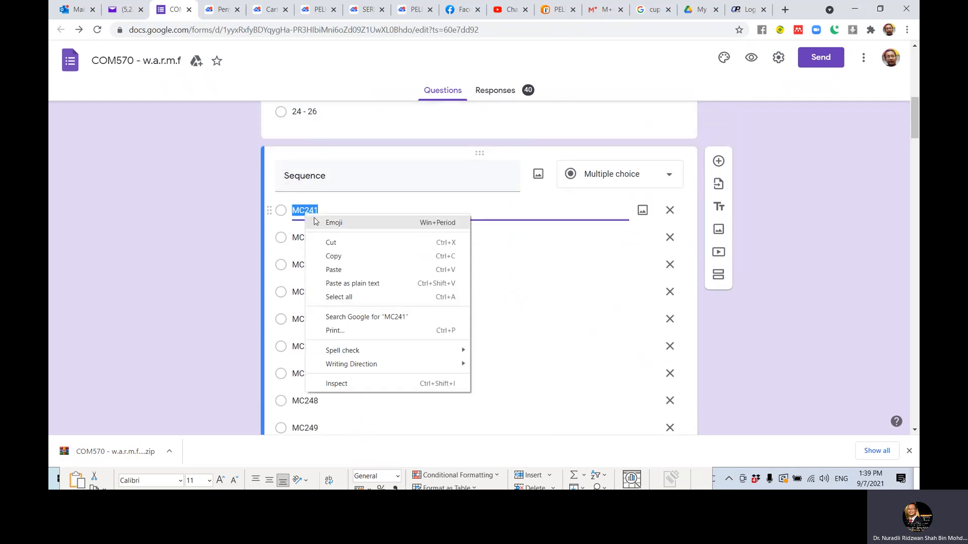
{"action": "left_click", "coordinate": [332, 254]}
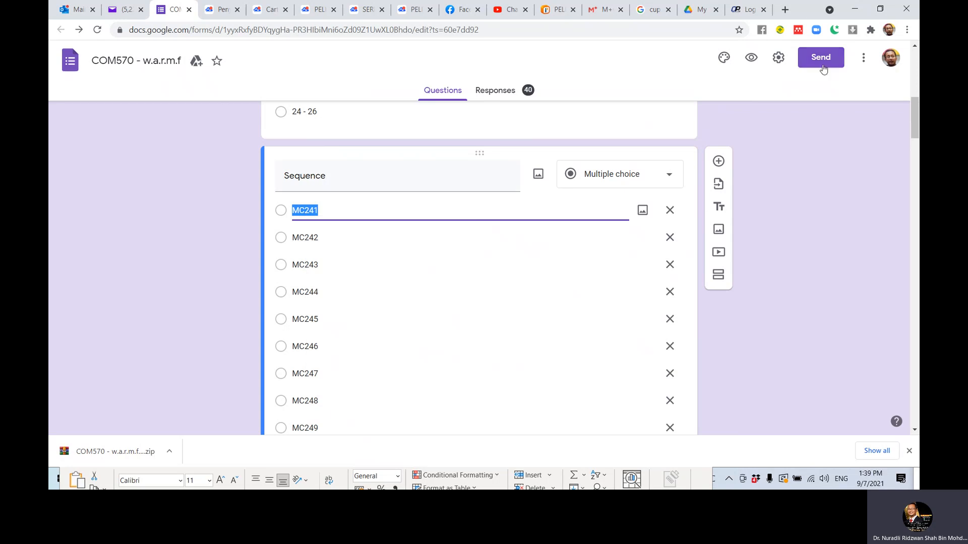
{"action": "left_click", "coordinate": [854, 9]}
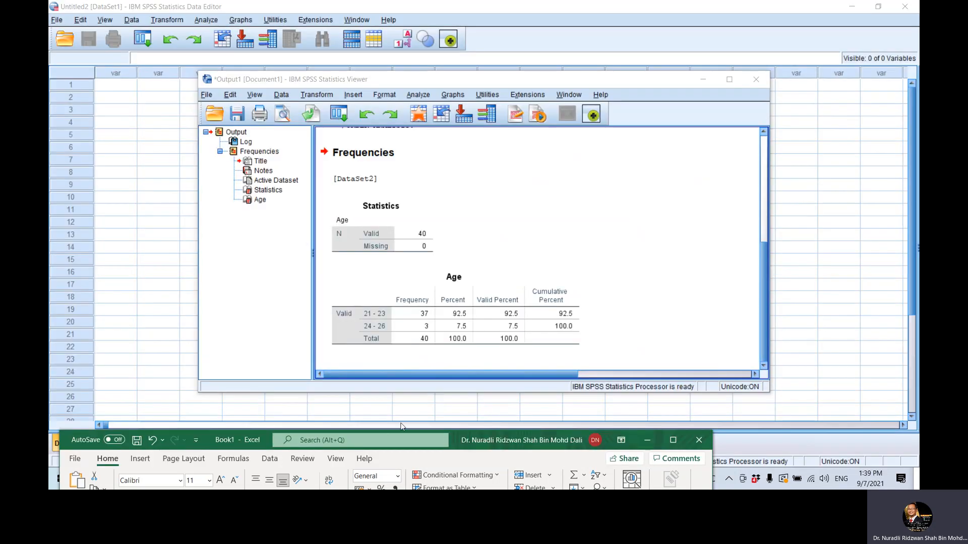
{"action": "left_click", "coordinate": [165, 299]}
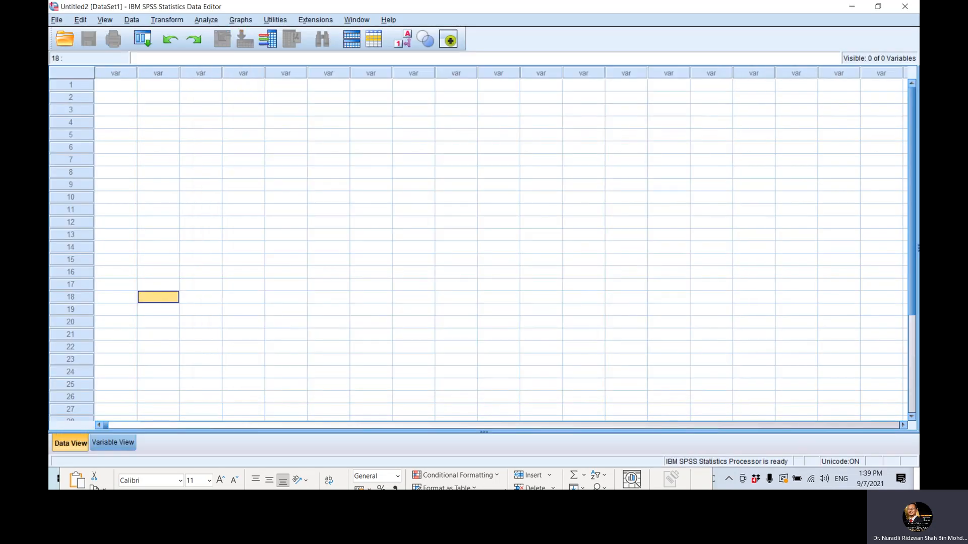
Minimize the open windows covering the desktop and bring up the Untitled3 [DataSet2] Data Editor in SPSS Statistics.
{"action": "left_click", "coordinate": [851, 7]}
{"action": "left_click", "coordinate": [703, 79]}
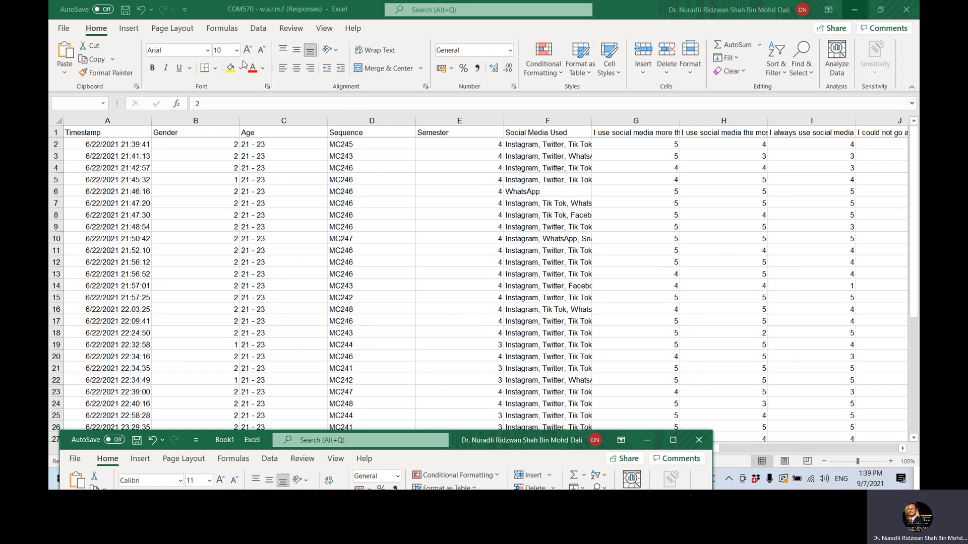
{"action": "left_click", "coordinate": [399, 270]}
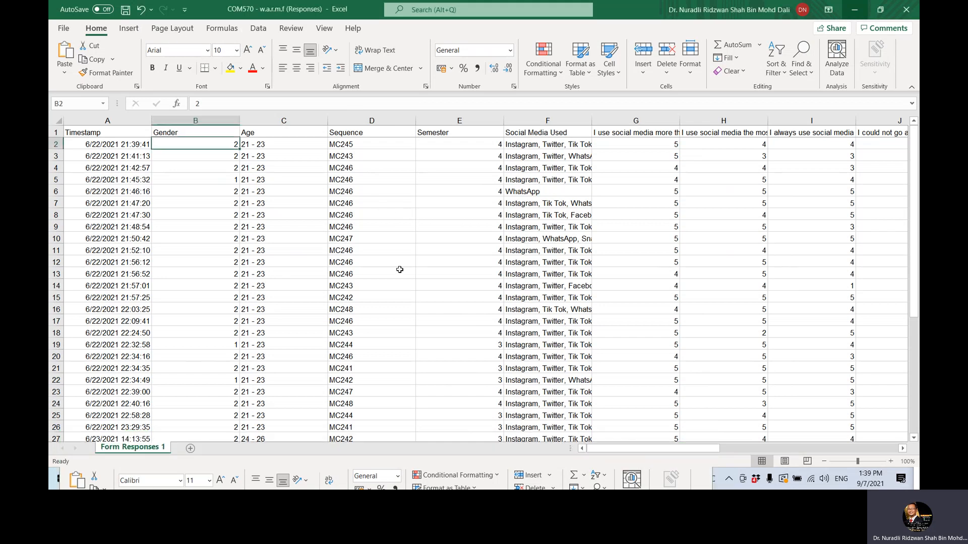
{"action": "left_click", "coordinate": [854, 10]}
{"action": "left_click", "coordinate": [853, 10]}
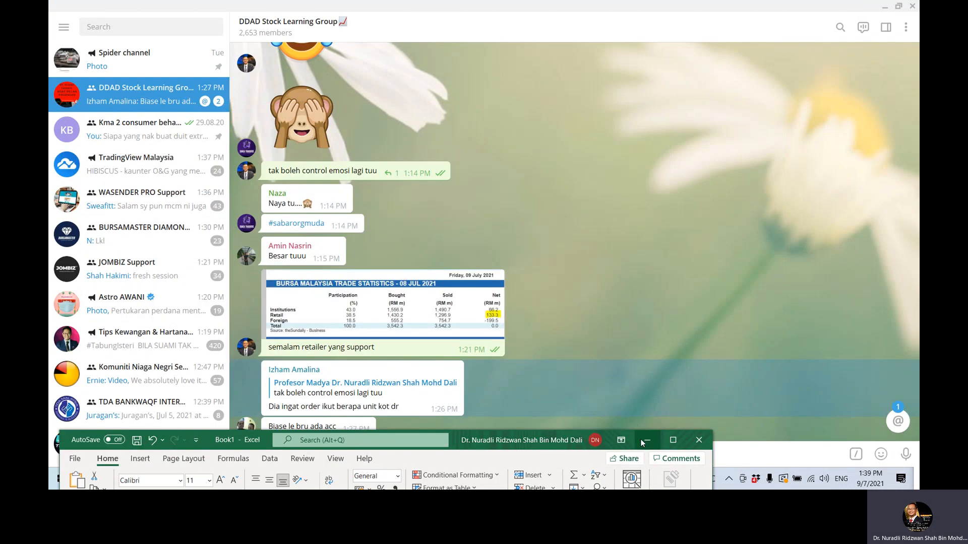
{"action": "left_click_drag", "start_coordinate": [523, 446], "coordinate": [482, 103]}
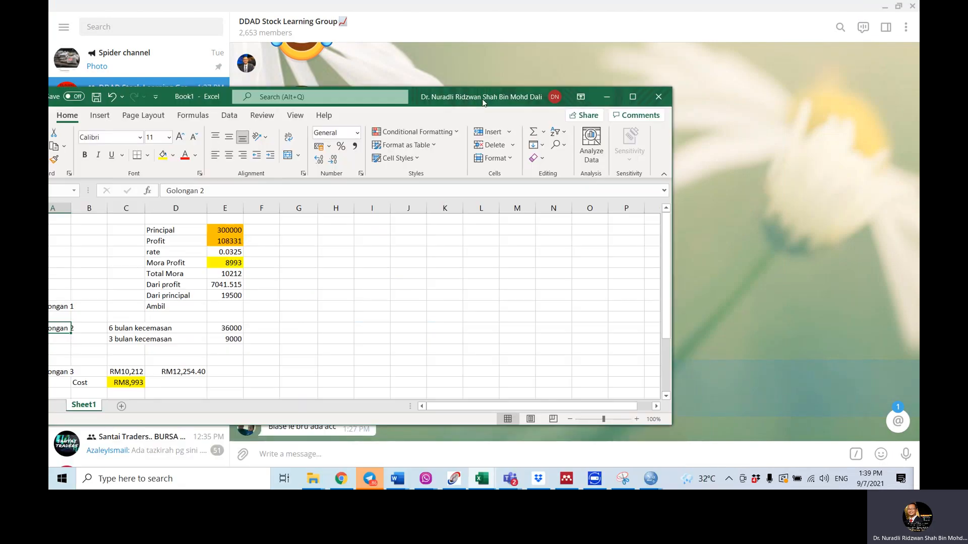
{"action": "left_click", "coordinate": [607, 96]}
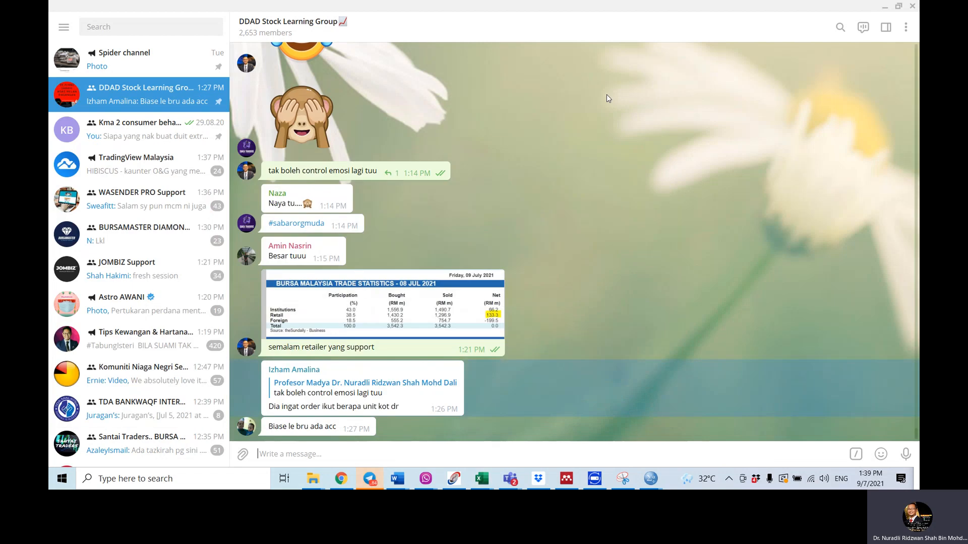
{"action": "left_click", "coordinate": [883, 10]}
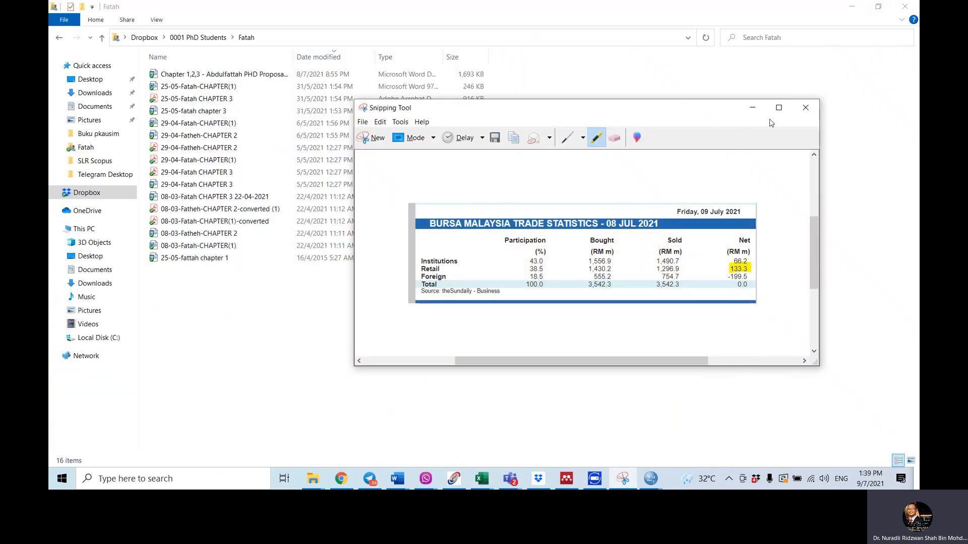
{"action": "left_click", "coordinate": [764, 108]}
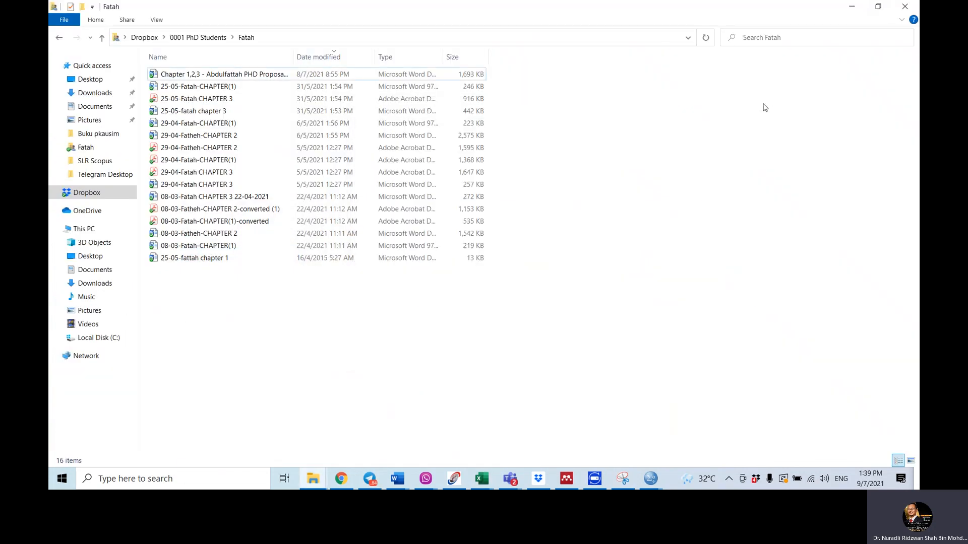
{"action": "left_click", "coordinate": [851, 7]}
{"action": "left_click", "coordinate": [636, 104]}
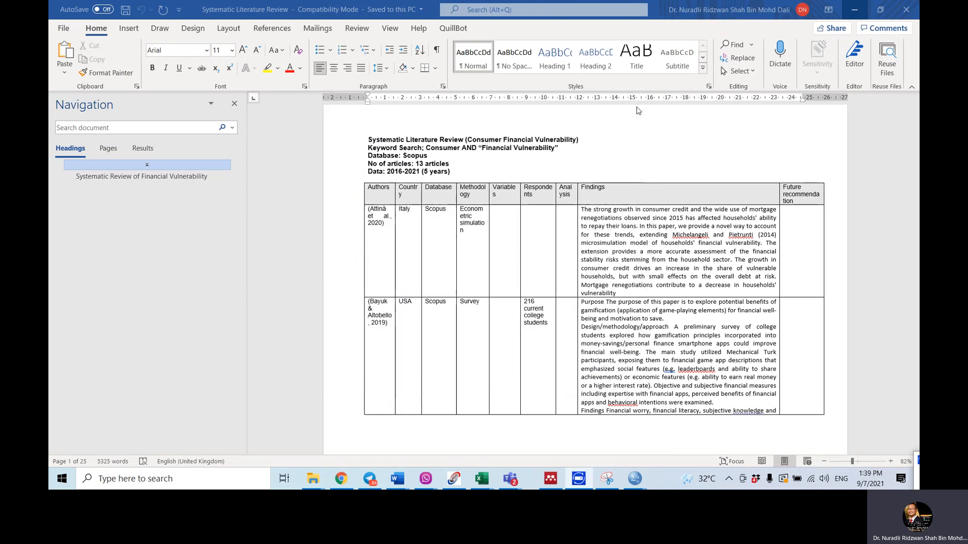
{"action": "left_click", "coordinate": [855, 15]}
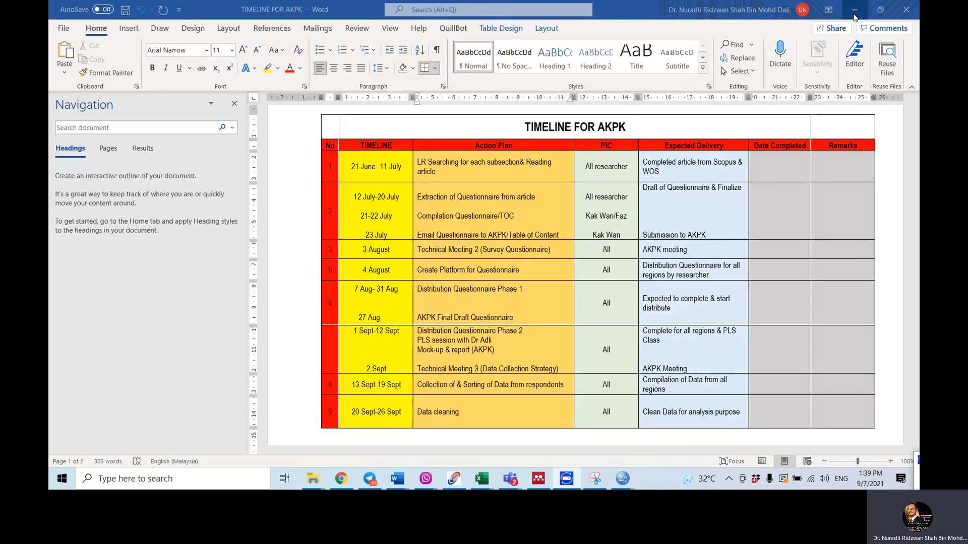
{"action": "left_click", "coordinate": [854, 15]}
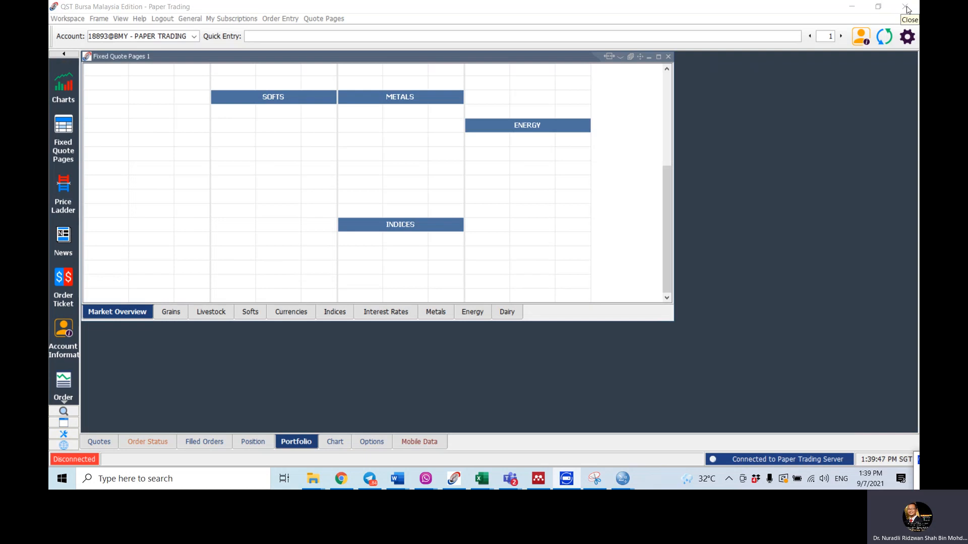
{"action": "left_click", "coordinate": [851, 7]}
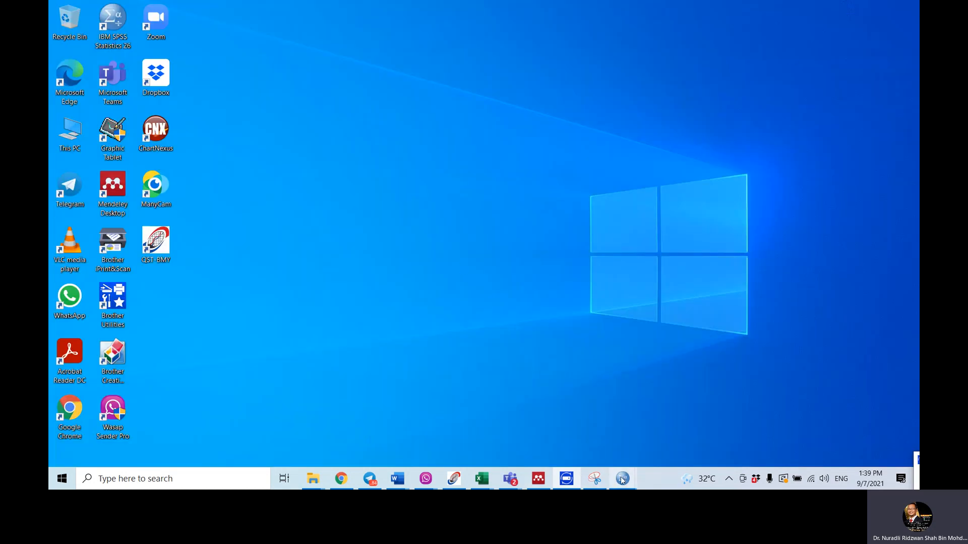
{"action": "mouse_move", "coordinate": [623, 480]}
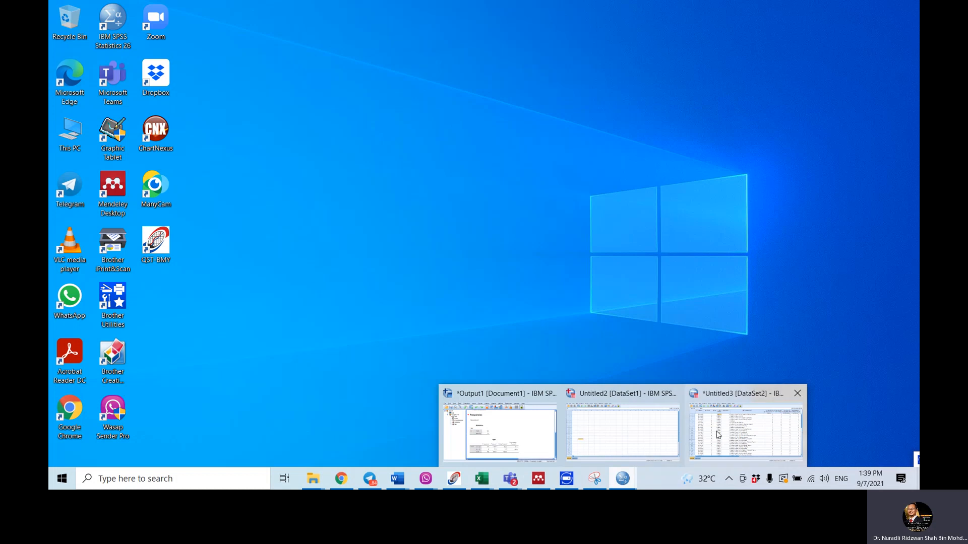
{"action": "left_click", "coordinate": [731, 425]}
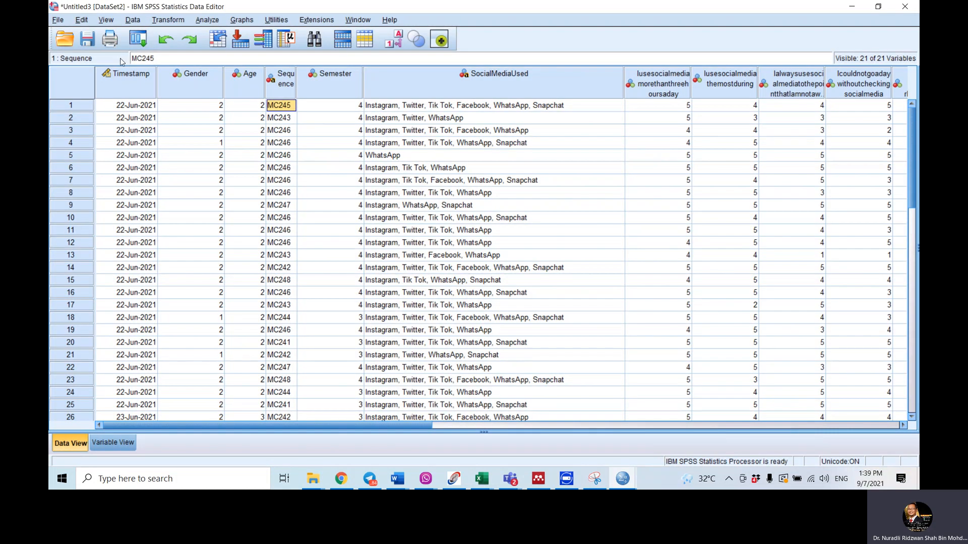
Save the dataset as an SPSS Statistics file named sociial media in the Downloads folder.
{"action": "left_click", "coordinate": [89, 40]}
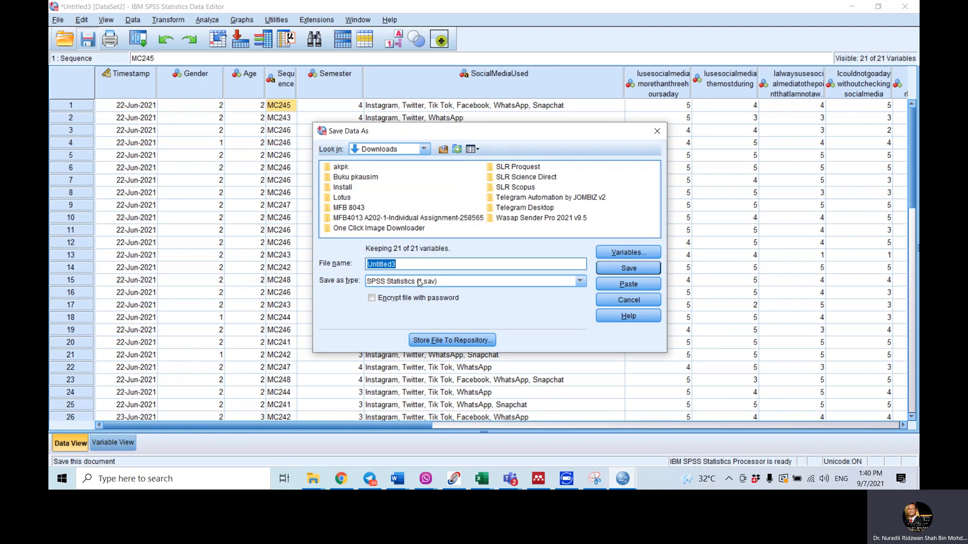
{"action": "type", "text": "sociial m"}
{"action": "key", "text": "Return"}
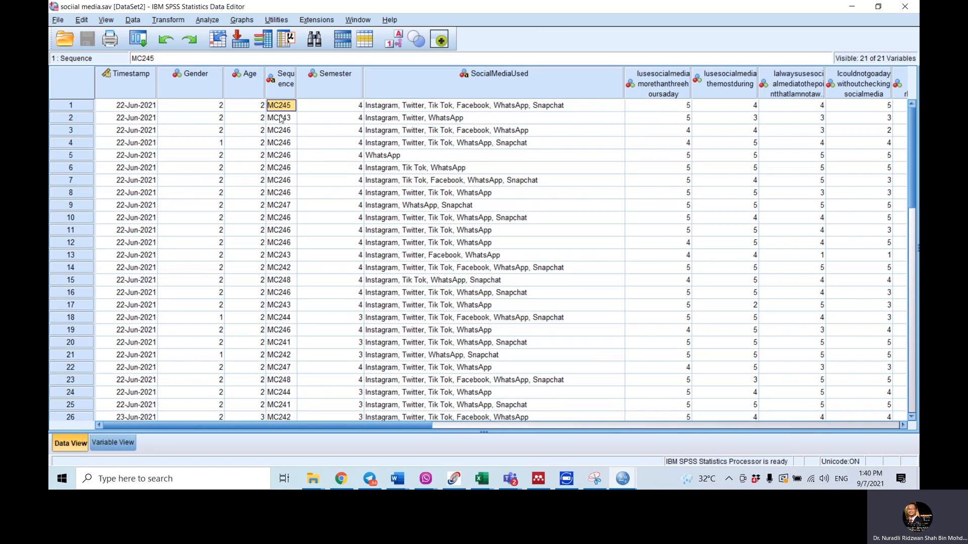
Start Recode into Same Variables and choose Sequence as the variable to recode.
{"action": "left_click", "coordinate": [167, 21]}
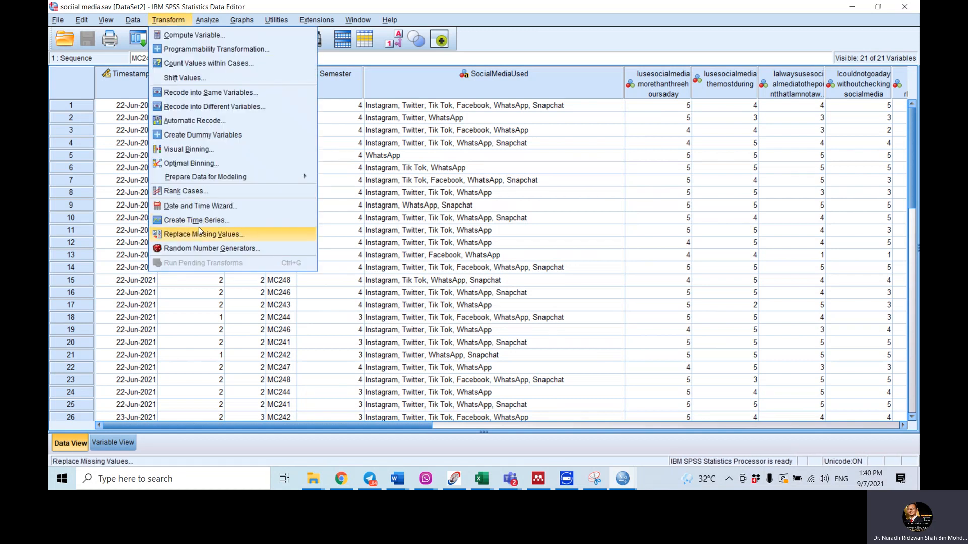
{"action": "left_click", "coordinate": [204, 94]}
{"action": "left_click", "coordinate": [496, 194]}
{"action": "left_click", "coordinate": [461, 219]}
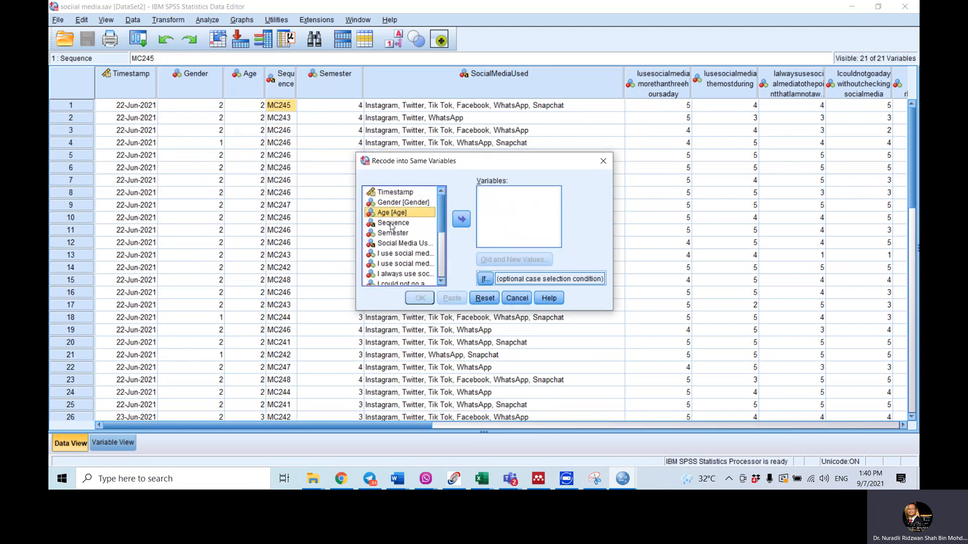
{"action": "left_click", "coordinate": [432, 224]}
{"action": "left_click", "coordinate": [462, 220]}
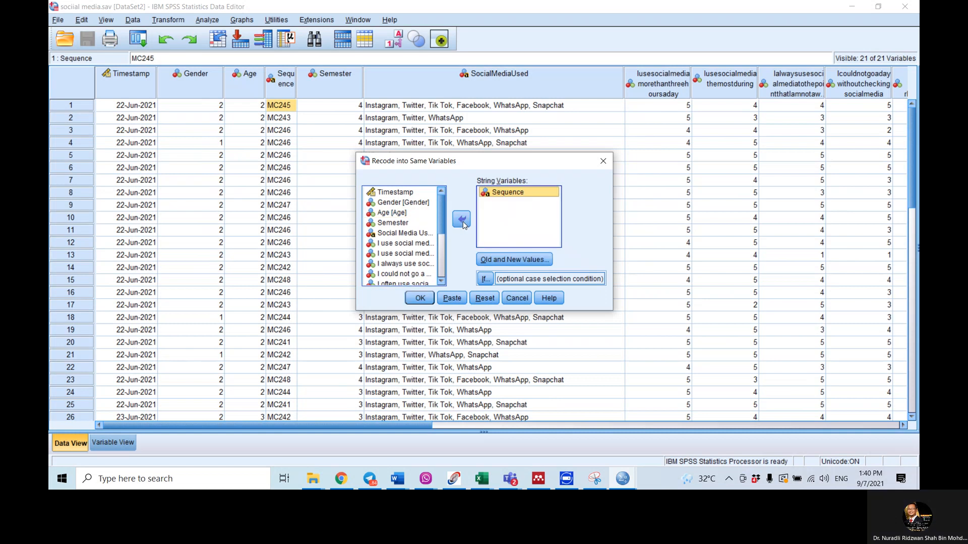
Remove the leftover age recoding rules for 18 - 20, 21 - 23 and 24 - 26 from the old and new values.
{"action": "left_click", "coordinate": [514, 259]}
{"action": "left_click", "coordinate": [363, 172]}
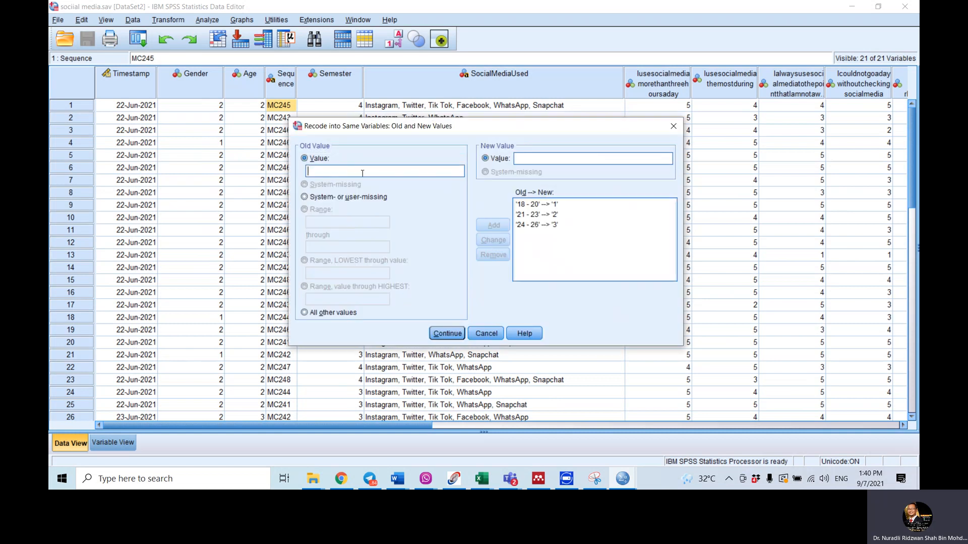
{"action": "left_click", "coordinate": [538, 206]}
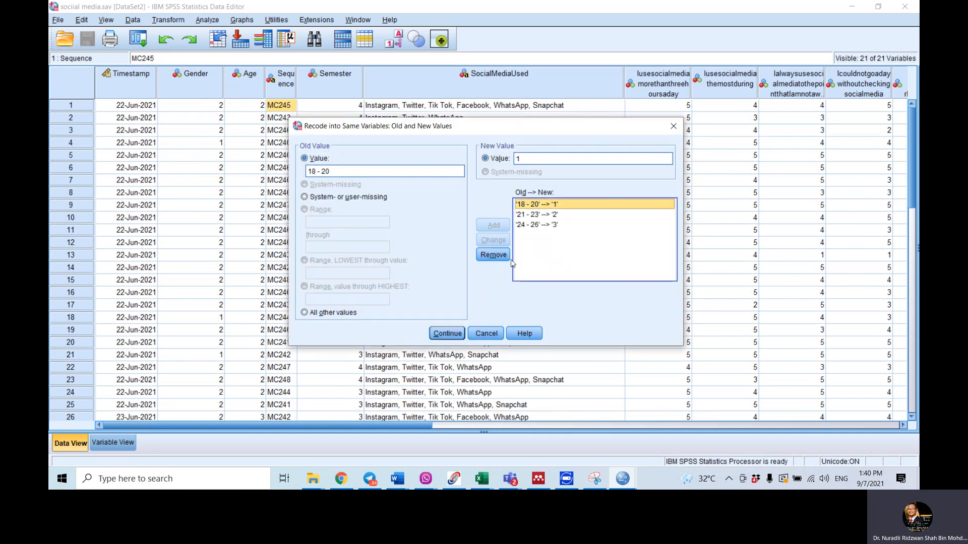
{"action": "left_click", "coordinate": [494, 255]}
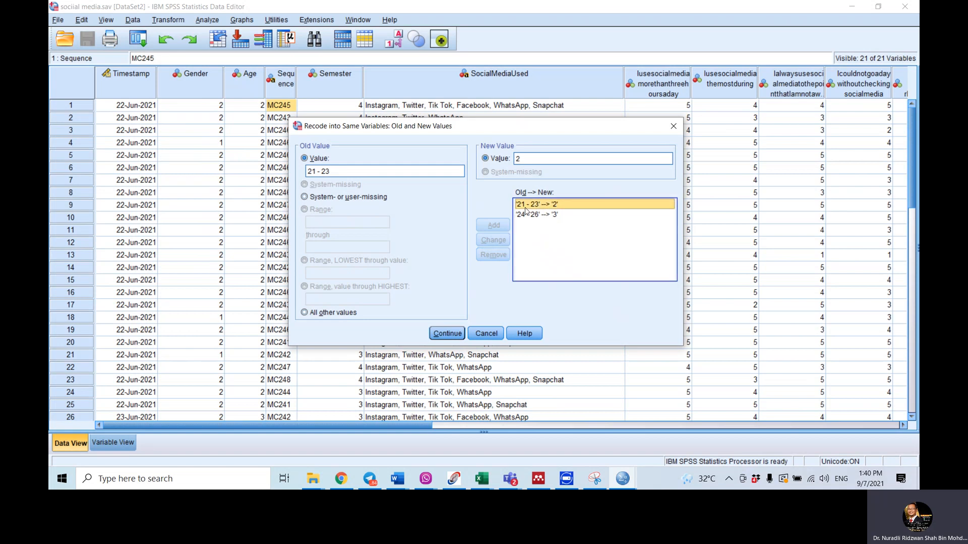
{"action": "left_click", "coordinate": [488, 254]}
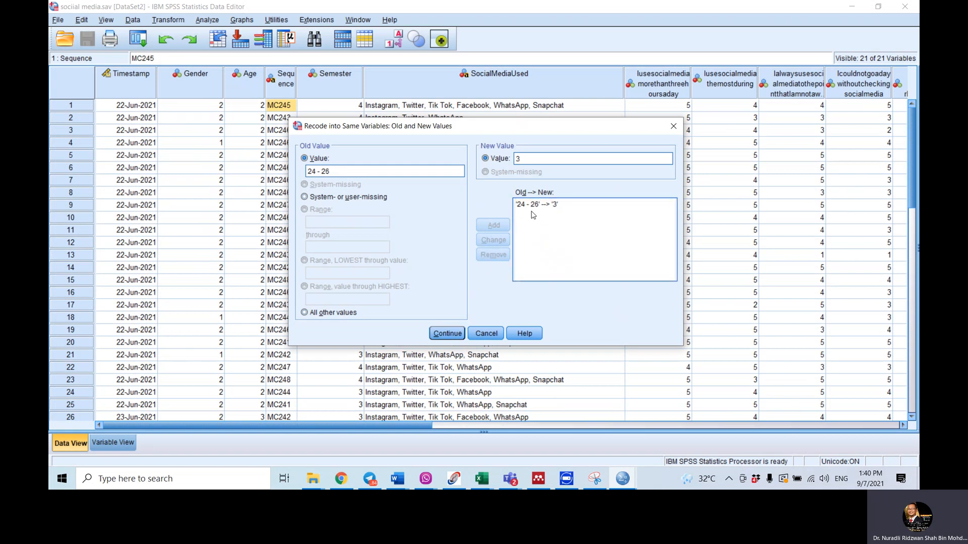
{"action": "left_click", "coordinate": [493, 254]}
Add recoding rules for Sequence that turn MC241 into 1 and MC242 into 2.
{"action": "right_click", "coordinate": [336, 170]}
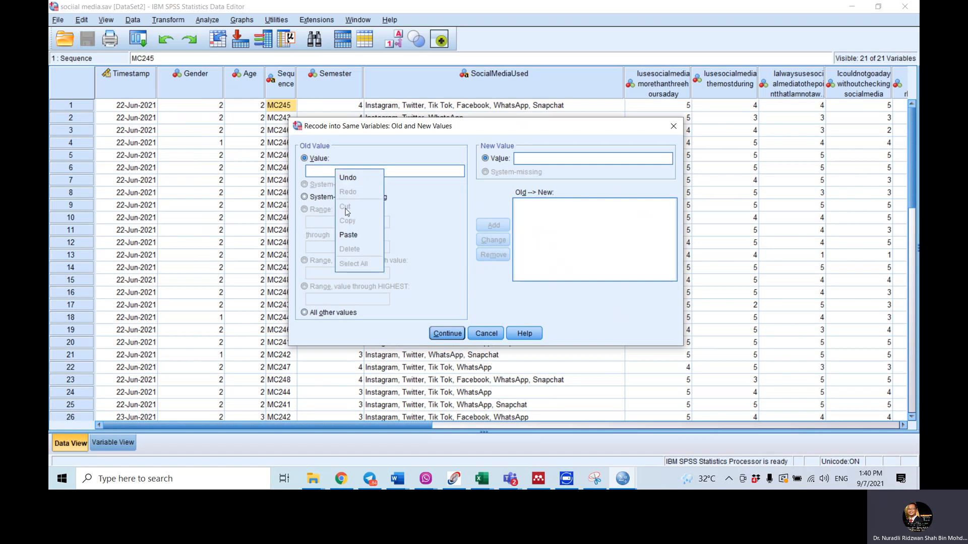
{"action": "left_click", "coordinate": [354, 235]}
{"action": "left_click", "coordinate": [545, 159]}
{"action": "type", "text": "1"}
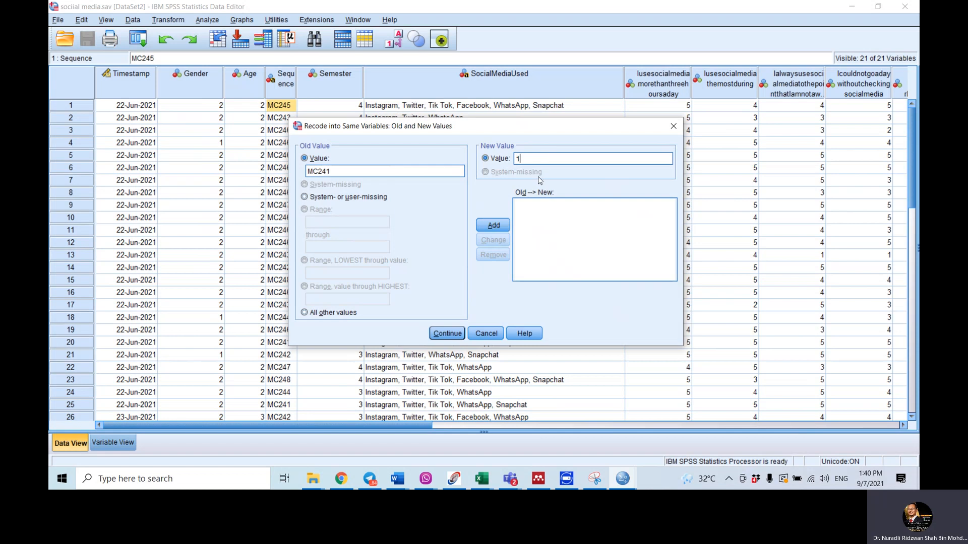
{"action": "left_click", "coordinate": [501, 228]}
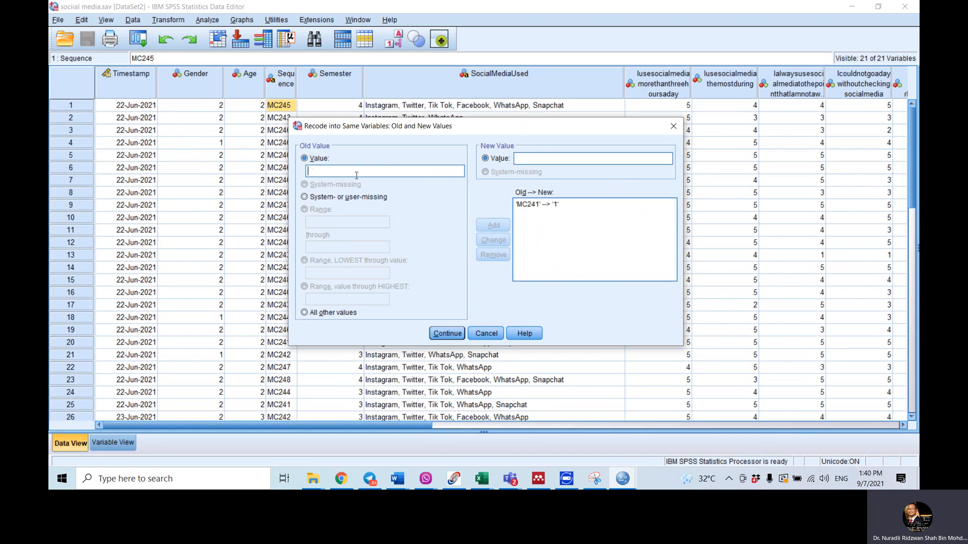
{"action": "type", "text": "MC2"}
{"action": "type", "text": "42"}
{"action": "type", "text": "2"}
{"action": "left_click", "coordinate": [498, 226]}
Add recoding rules for Sequence that turn MC243 into 3 and MC244 into 4.
{"action": "type", "text": "MC243"}
{"action": "left_click", "coordinate": [571, 158]}
{"action": "type", "text": "3"}
{"action": "left_click", "coordinate": [496, 225]}
{"action": "left_click", "coordinate": [400, 170]}
{"action": "type", "text": "MC244"}
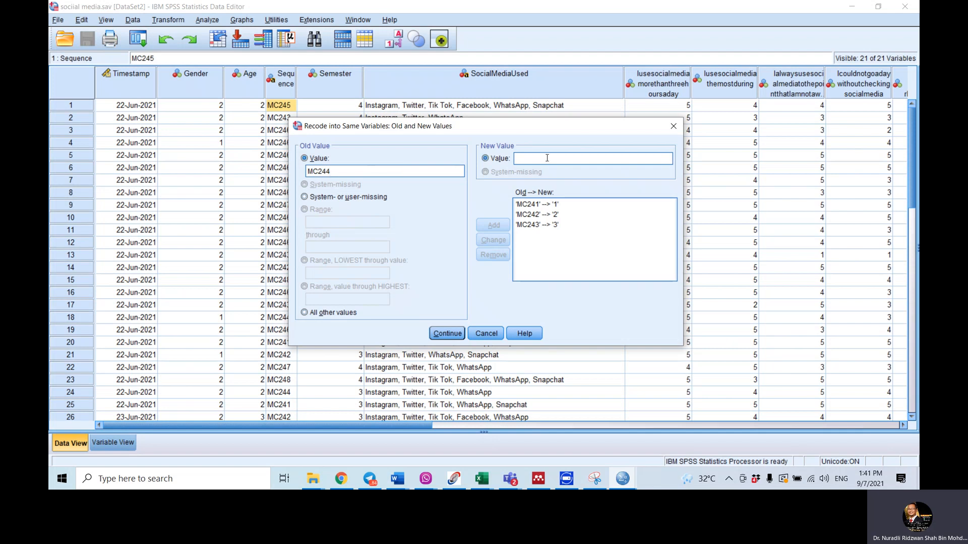
{"action": "type", "text": "4"}
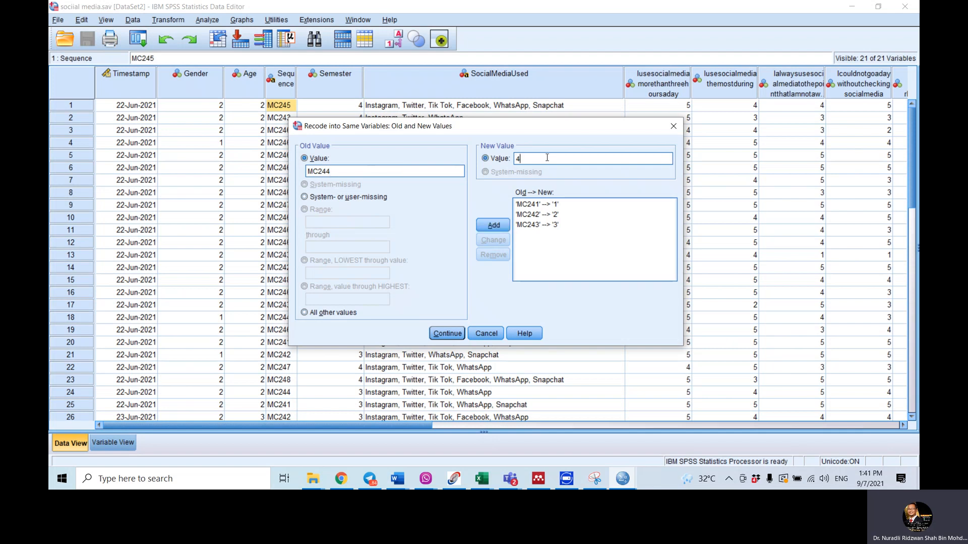
{"action": "left_click", "coordinate": [494, 226]}
Add recoding rules for Sequence that turn MC245 into 5 and MC246 into 6.
{"action": "left_click", "coordinate": [377, 170]}
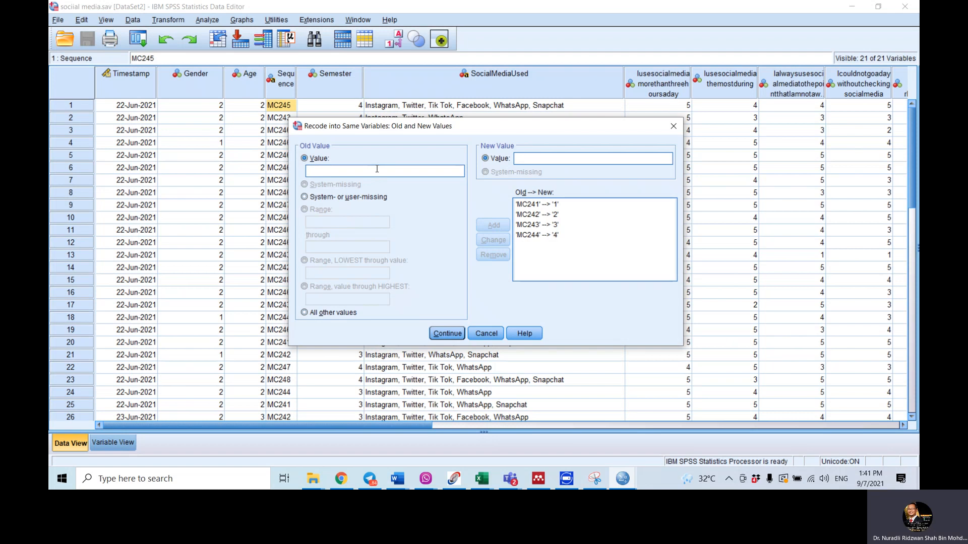
{"action": "type", "text": "MC24"}
{"action": "type", "text": "5"}
{"action": "left_click", "coordinate": [550, 154]}
{"action": "type", "text": "5"}
{"action": "left_click", "coordinate": [488, 224]}
{"action": "left_click", "coordinate": [377, 169]}
{"action": "type", "text": "MC246"}
{"action": "left_click", "coordinate": [609, 158]}
{"action": "type", "text": "6"}
{"action": "left_click", "coordinate": [493, 225]}
Add recoding rules for Sequence that turn MC247 into 7 and MC248 into 8.
{"action": "type", "text": "MC247"}
{"action": "left_click", "coordinate": [572, 153]}
{"action": "type", "text": "7"}
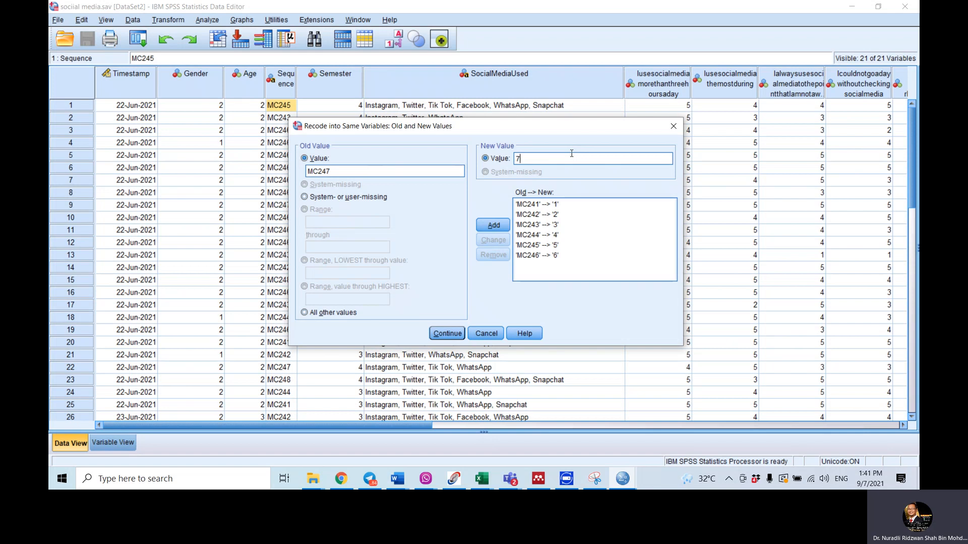
{"action": "left_click", "coordinate": [499, 227]}
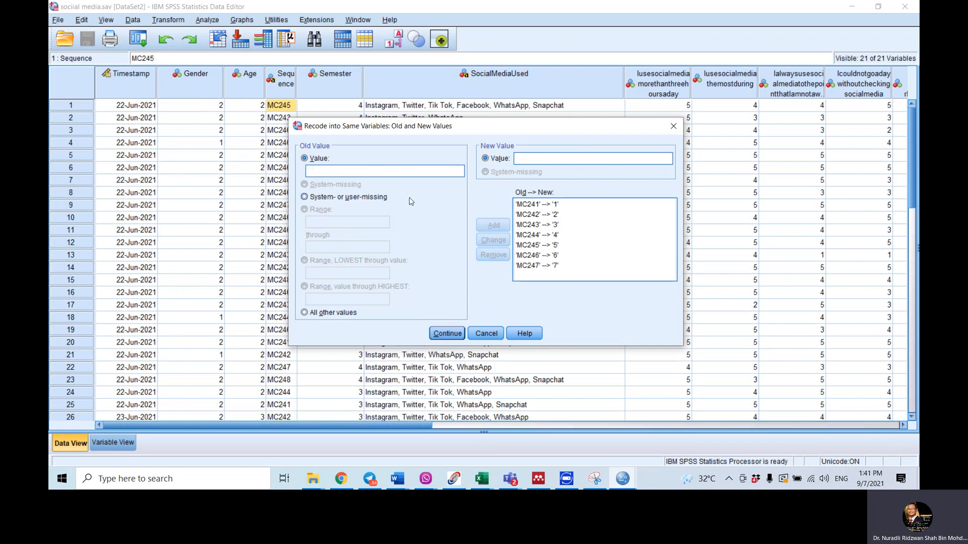
{"action": "left_click", "coordinate": [387, 172]}
{"action": "type", "text": "MC2"}
{"action": "type", "text": "48"}
{"action": "type", "text": "8"}
{"action": "left_click", "coordinate": [494, 226]}
Run the recode of Sequence, return to the Data Editor and check the Sequence column down to the last case.
{"action": "left_click", "coordinate": [442, 336]}
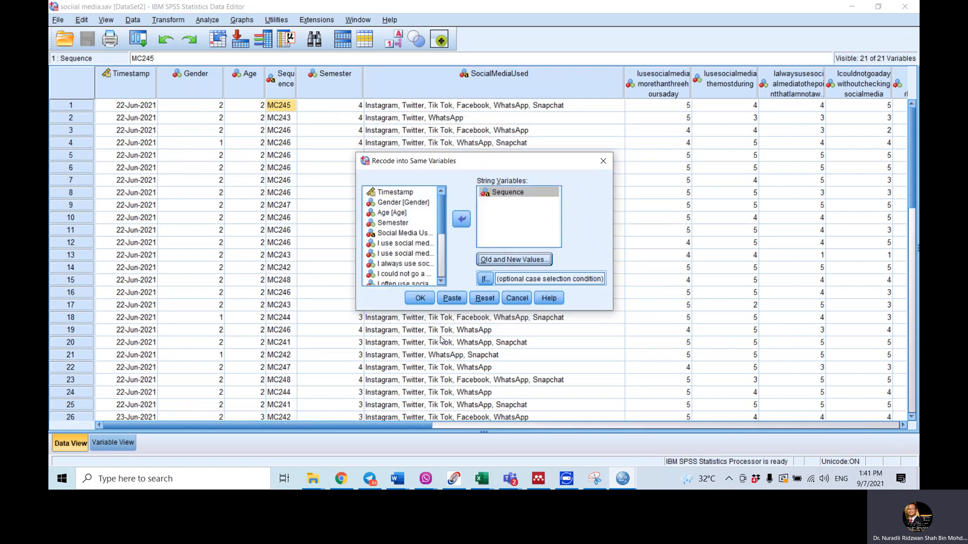
{"action": "left_click", "coordinate": [417, 298]}
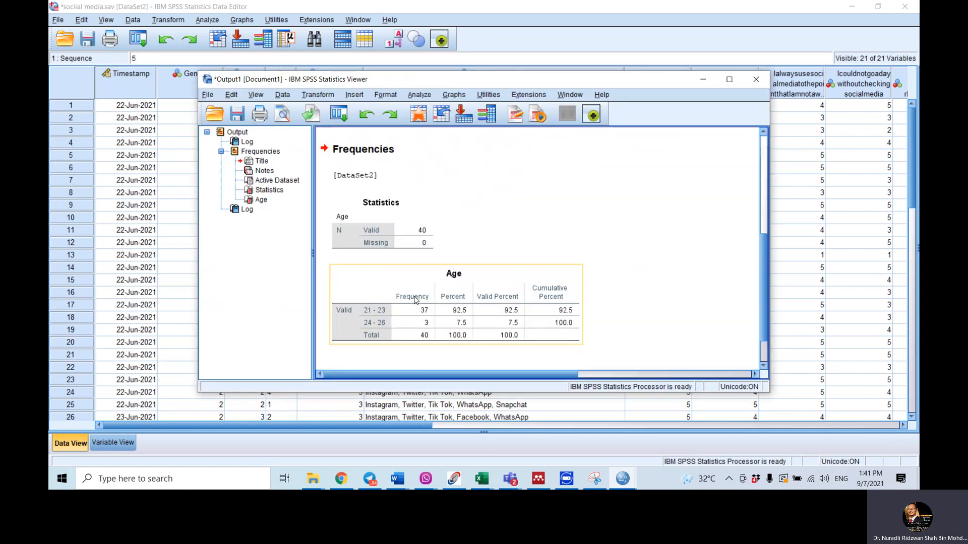
{"action": "left_click", "coordinate": [151, 180]}
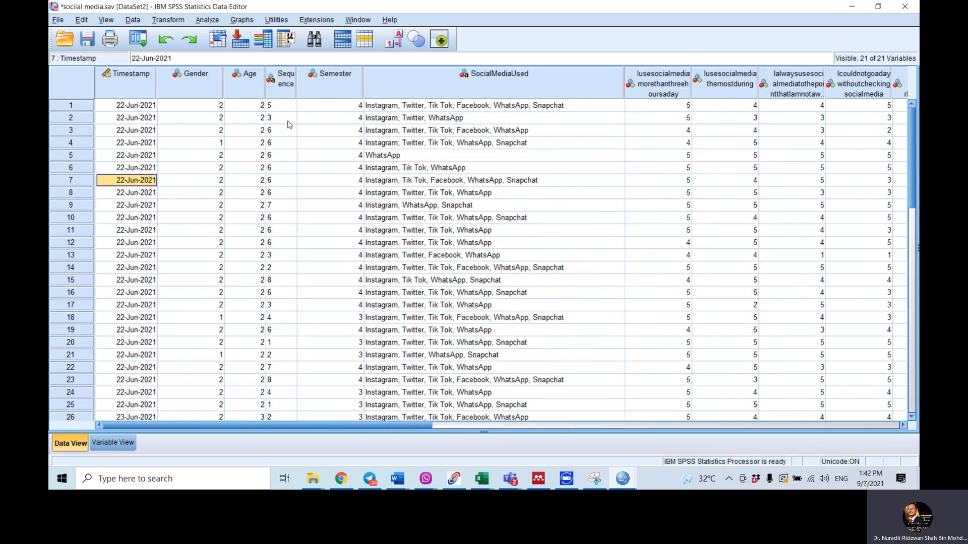
{"action": "scroll", "coordinate": [283, 275], "scroll_direction": "down", "scroll_amount": 10}
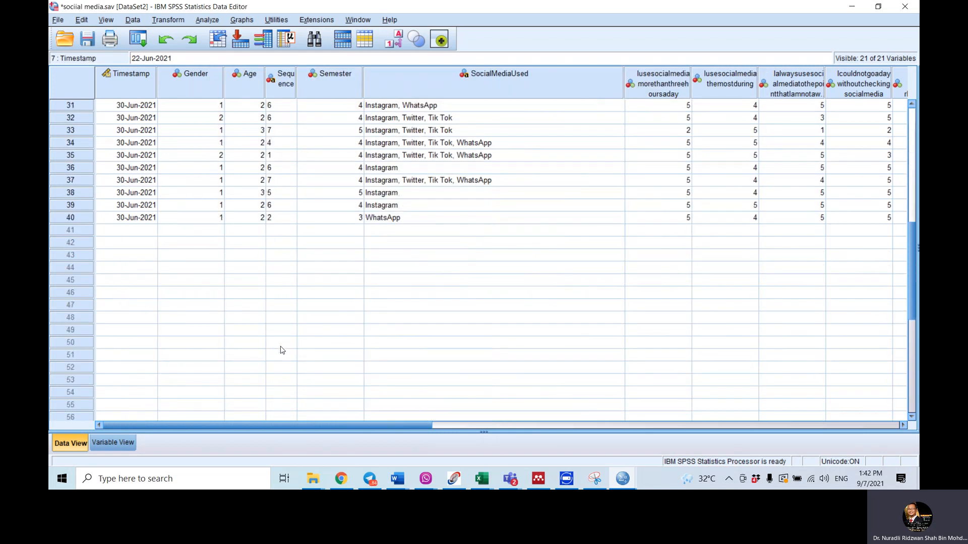
{"action": "scroll", "coordinate": [282, 350], "scroll_direction": "up", "scroll_amount": 10}
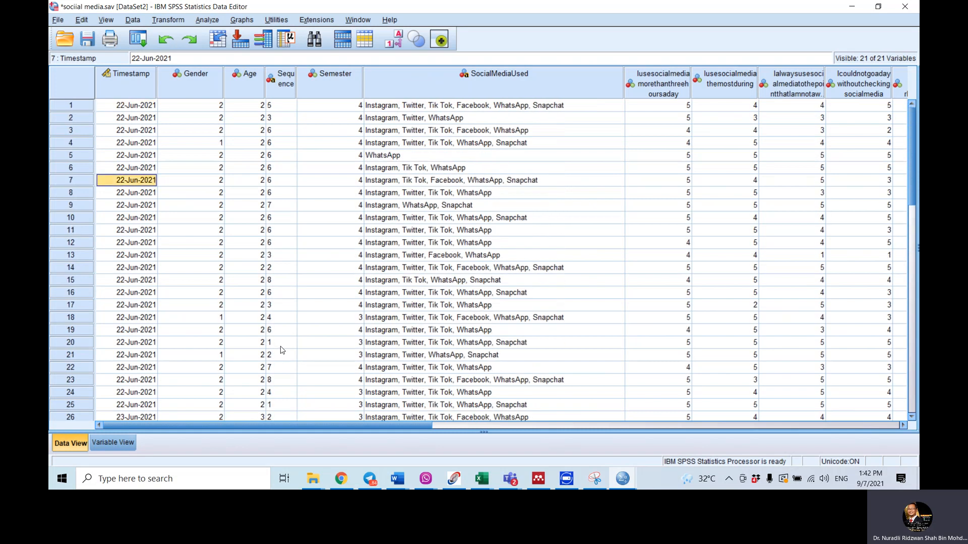
Give the Sequence variable the label "Sequence" in its variable definition.
{"action": "left_click", "coordinate": [112, 442]}
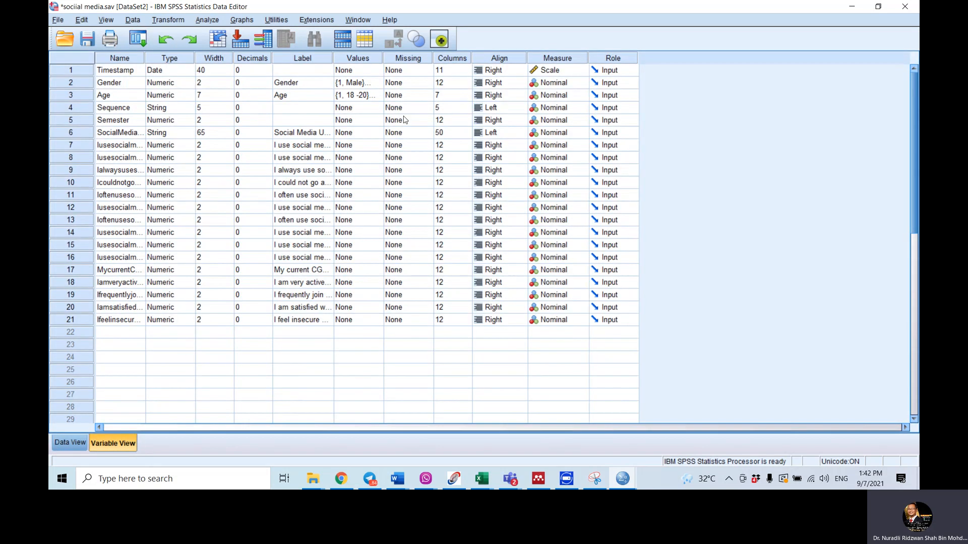
{"action": "left_click", "coordinate": [300, 109]}
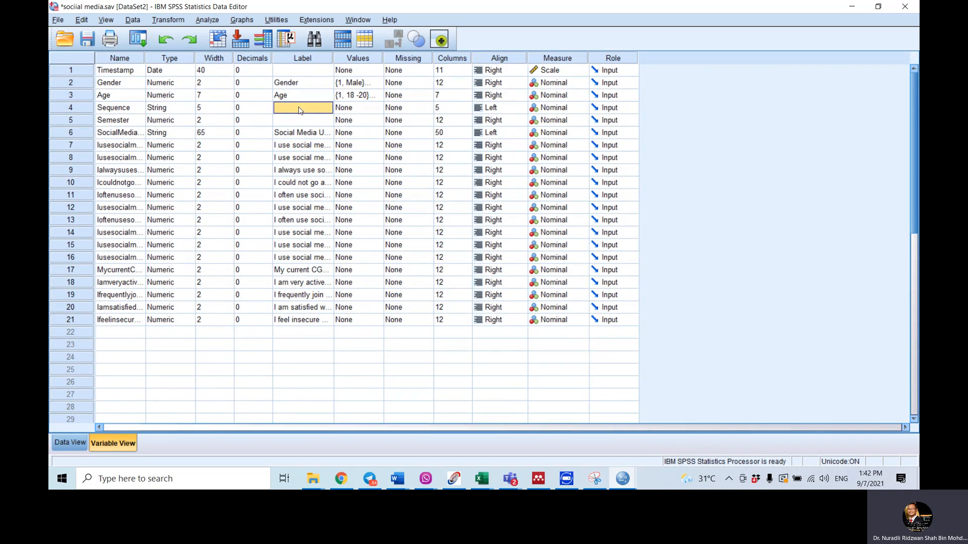
{"action": "type", "text": "s"}
{"action": "type", "text": "S"}
{"action": "type", "text": "equ"}
{"action": "type", "text": "ence"}
Start the value labels for Sequence, adding 1 = MC241 and 2 = MC242.
{"action": "left_click", "coordinate": [354, 110]}
{"action": "left_click", "coordinate": [377, 109]}
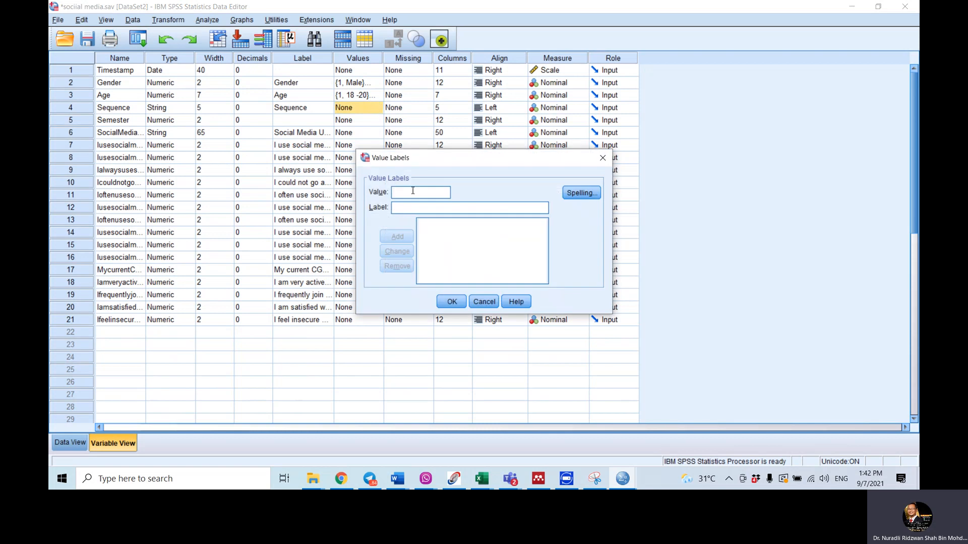
{"action": "type", "text": "1"}
{"action": "left_click", "coordinate": [415, 205]}
{"action": "type", "text": "MC2"}
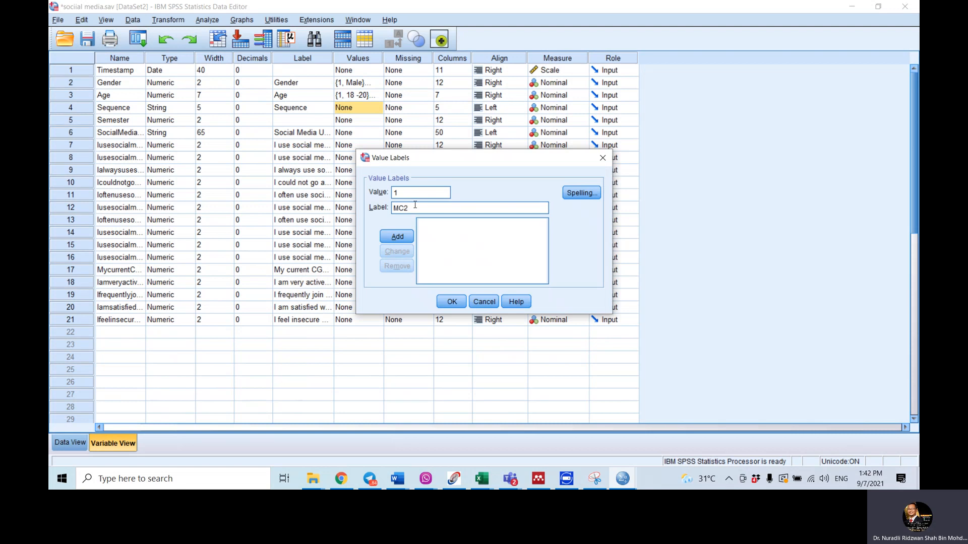
{"action": "type", "text": "41"}
{"action": "left_click", "coordinate": [397, 237]}
{"action": "type", "text": "2"}
{"action": "left_click", "coordinate": [403, 208]}
{"action": "type", "text": "MC242"}
{"action": "left_click", "coordinate": [391, 237]}
Add the Sequence value labels 3 = MC243 and 4 = MC244.
{"action": "type", "text": "3"}
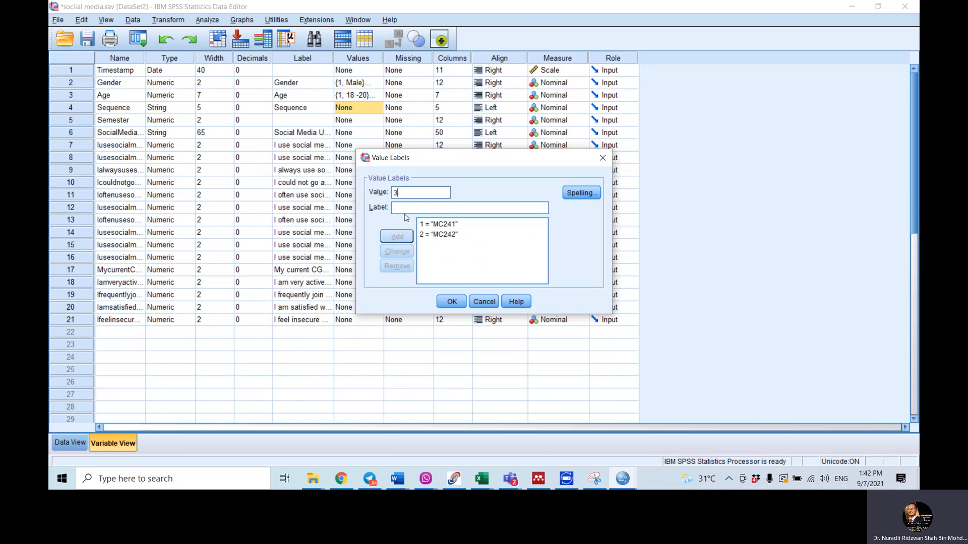
{"action": "type", "text": "MC243"}
{"action": "left_click", "coordinate": [391, 236]}
{"action": "type", "text": "4"}
{"action": "left_click", "coordinate": [409, 207]}
{"action": "type", "text": "MC244"}
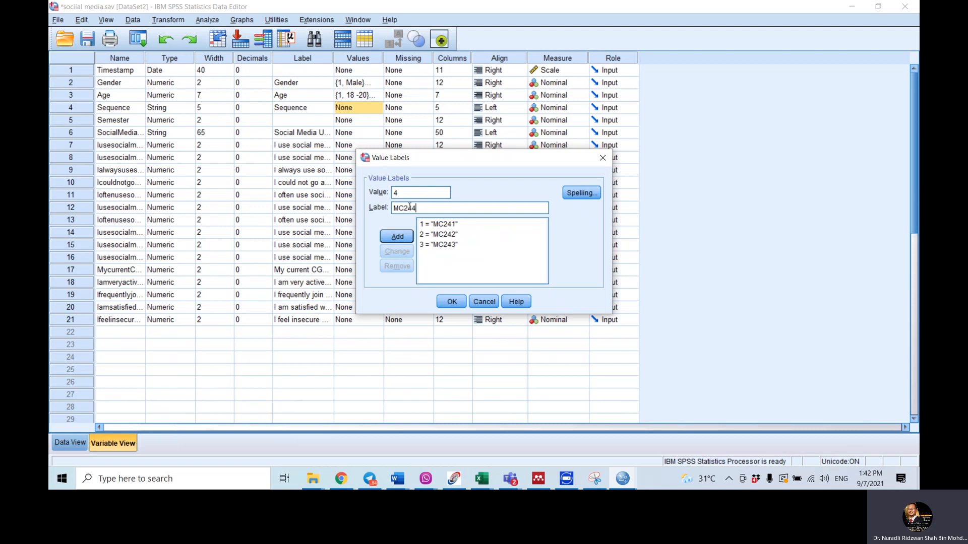
{"action": "left_click", "coordinate": [403, 236]}
Add the Sequence value labels 5 = MC245 and 6 = MC246.
{"action": "type", "text": "5"}
{"action": "left_click", "coordinate": [422, 208]}
{"action": "type", "text": "MC245"}
{"action": "left_click", "coordinate": [406, 234]}
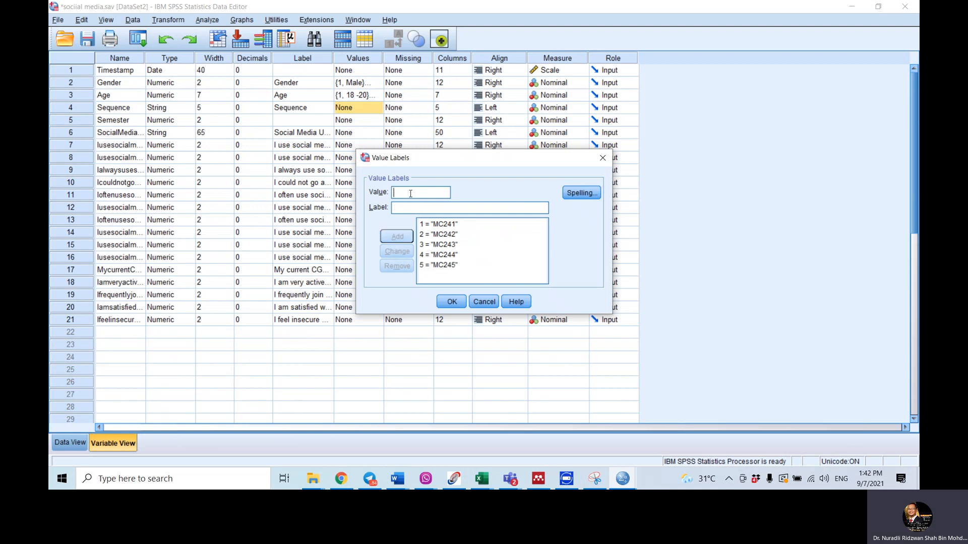
{"action": "type", "text": "6"}
{"action": "key", "text": "Tab"}
{"action": "type", "text": "MC"}
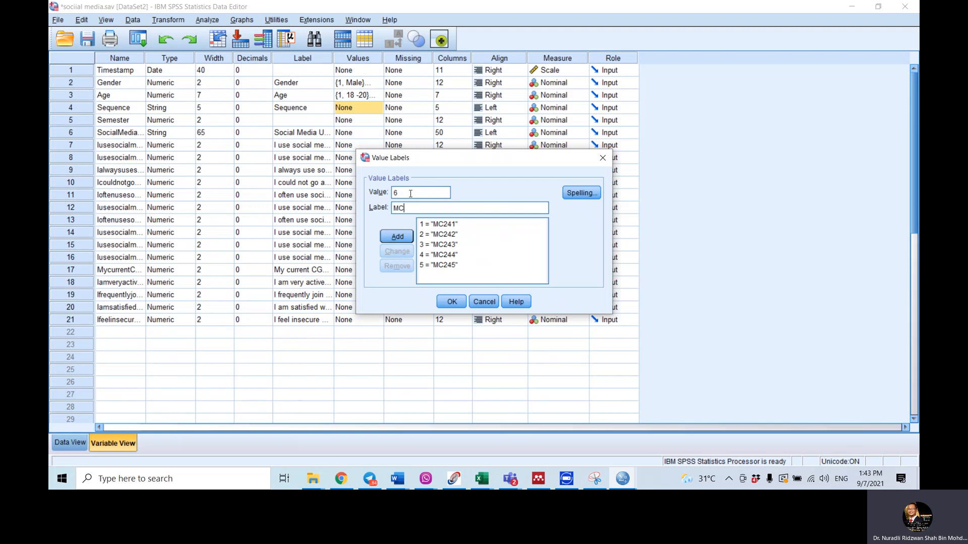
{"action": "type", "text": "246"}
{"action": "key", "text": "Return"}
Add the Sequence value label 7 = MC247 and a label for value 8, and apply the value labels.
{"action": "type", "text": "7"}
{"action": "left_click", "coordinate": [411, 213]}
{"action": "type", "text": "MC247"}
{"action": "left_click", "coordinate": [403, 236]}
{"action": "type", "text": "8"}
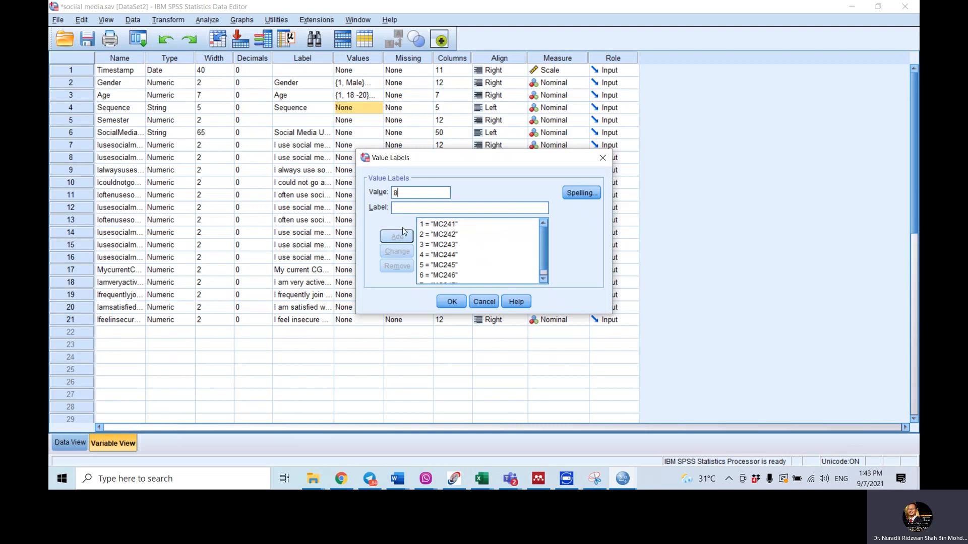
{"action": "left_click", "coordinate": [417, 211]}
{"action": "type", "text": "MC2"}
{"action": "type", "text": "47"}
{"action": "left_click", "coordinate": [392, 237]}
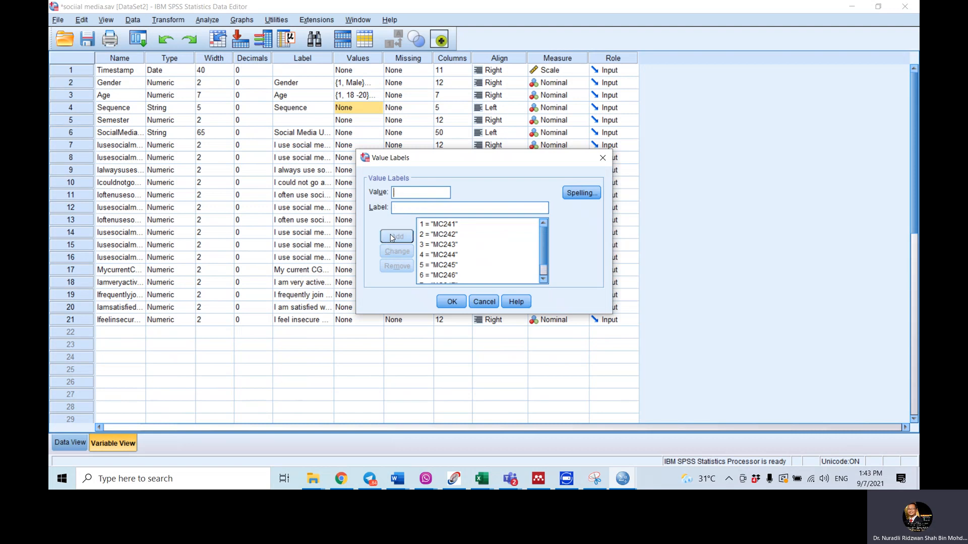
{"action": "left_click", "coordinate": [451, 301]}
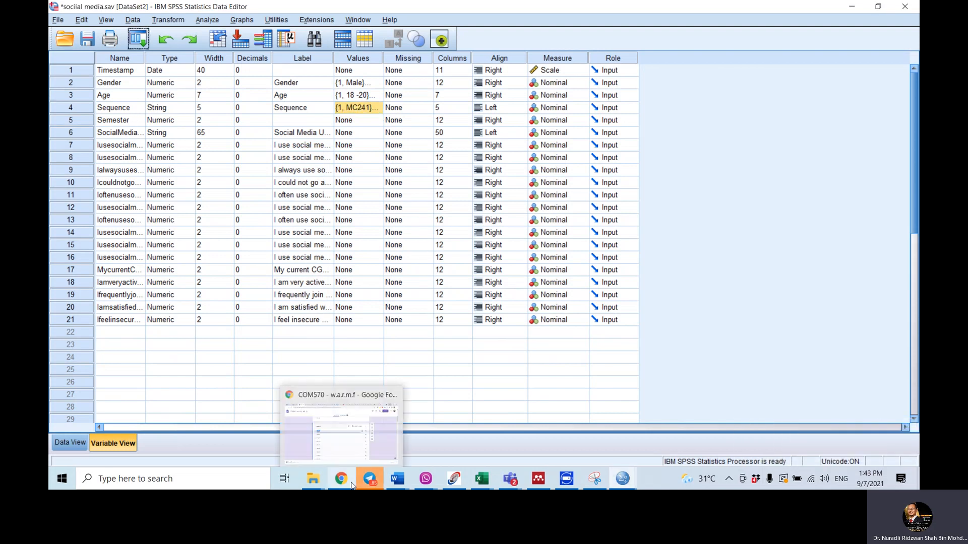
Switch to the COM570 responses workbook in Excel, examine the Semester column down to the last response, and return to the SPSS dataset.
{"action": "mouse_move", "coordinate": [493, 483]}
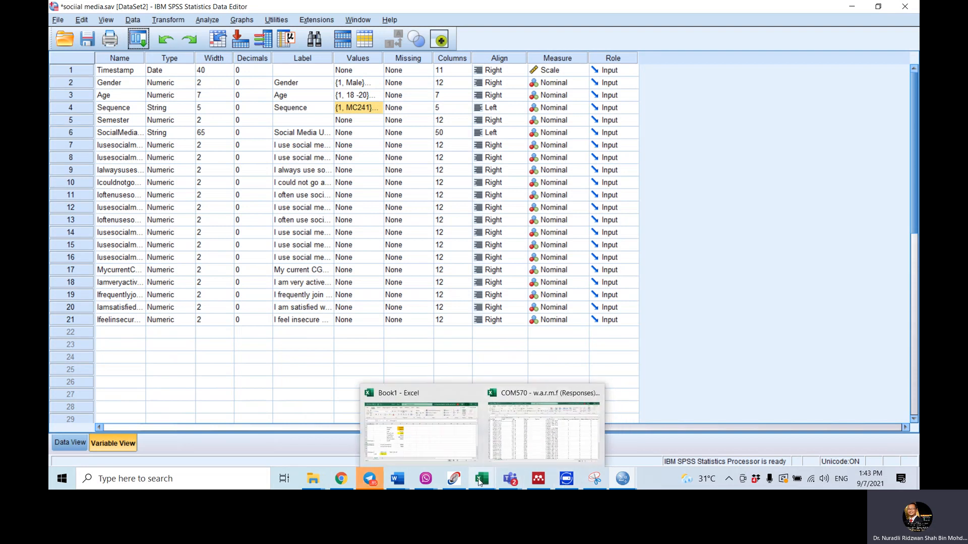
{"action": "left_click", "coordinate": [517, 447]}
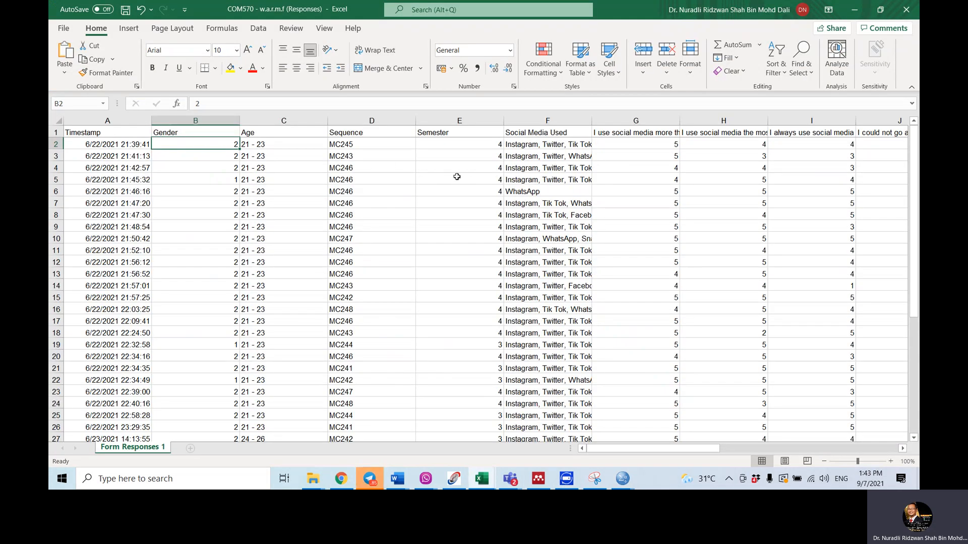
{"action": "scroll", "coordinate": [458, 207], "scroll_direction": "down", "scroll_amount": 5}
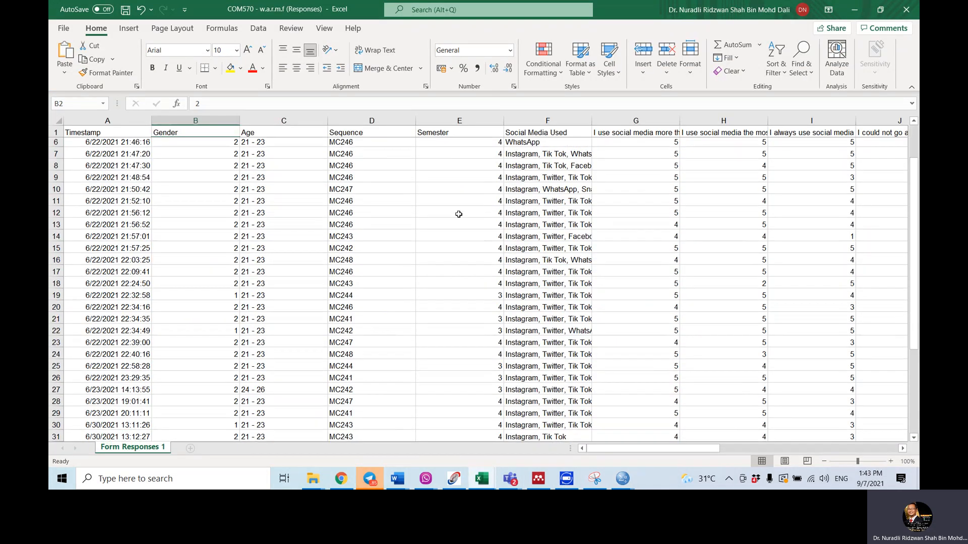
{"action": "scroll", "coordinate": [452, 287], "scroll_direction": "down", "scroll_amount": 2}
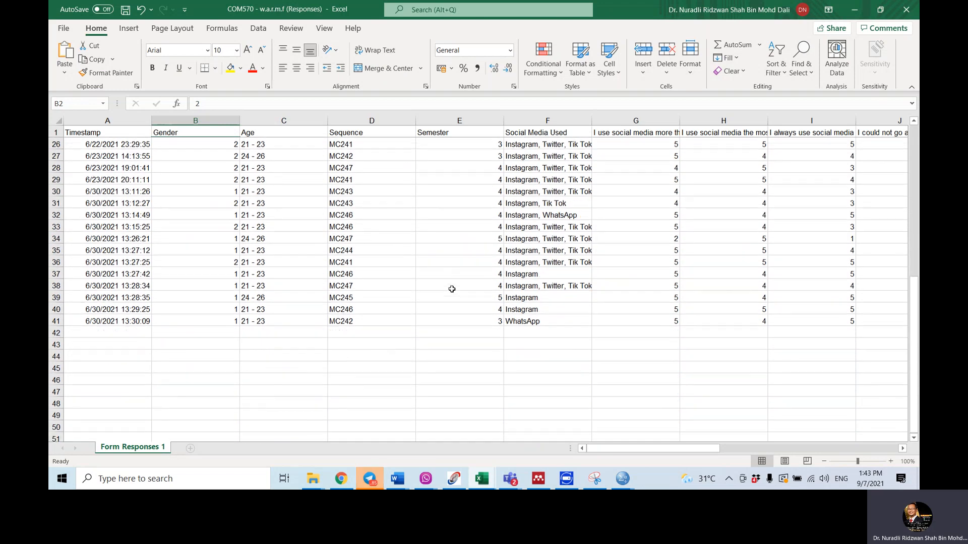
{"action": "scroll", "coordinate": [452, 288], "scroll_direction": "up", "scroll_amount": 3}
{"action": "scroll", "coordinate": [452, 289], "scroll_direction": "up", "scroll_amount": 4}
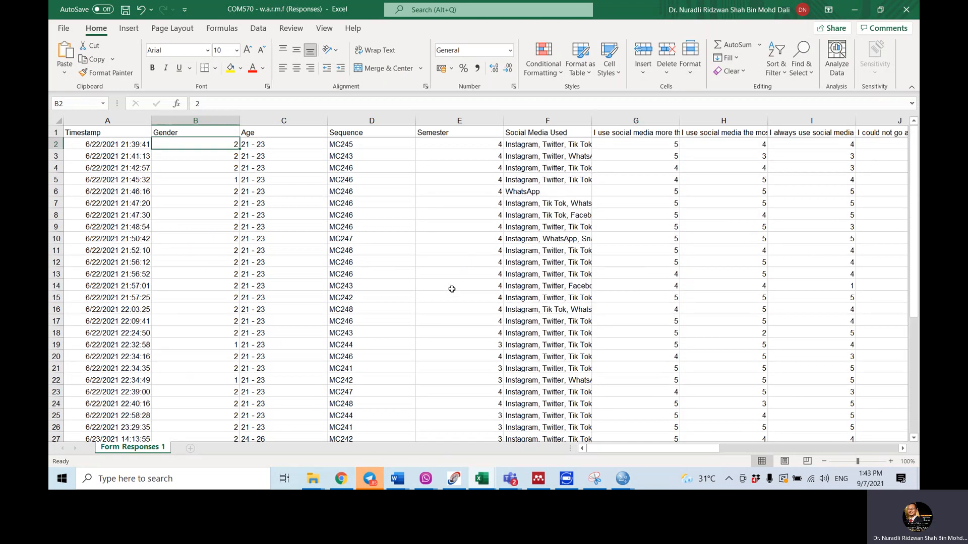
{"action": "left_click", "coordinate": [631, 483]}
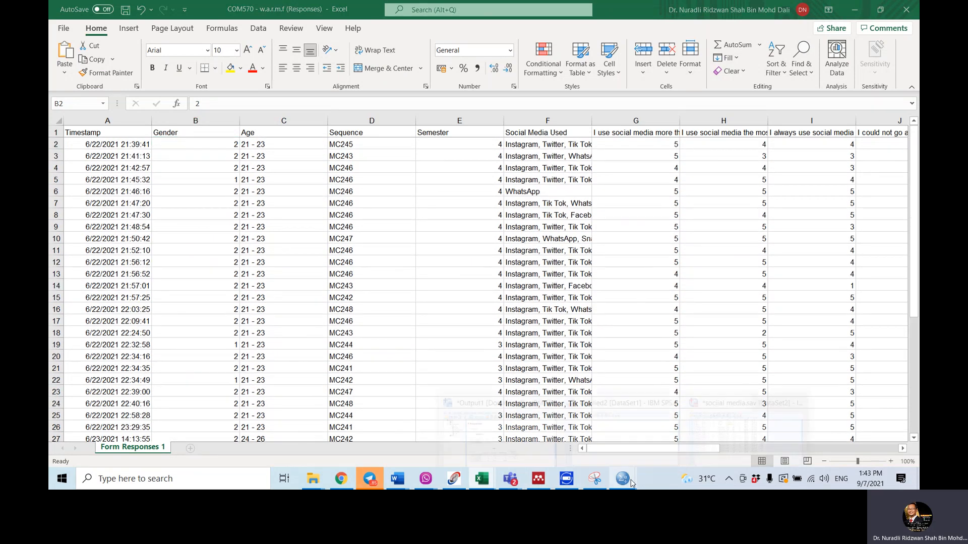
{"action": "left_click", "coordinate": [698, 440]}
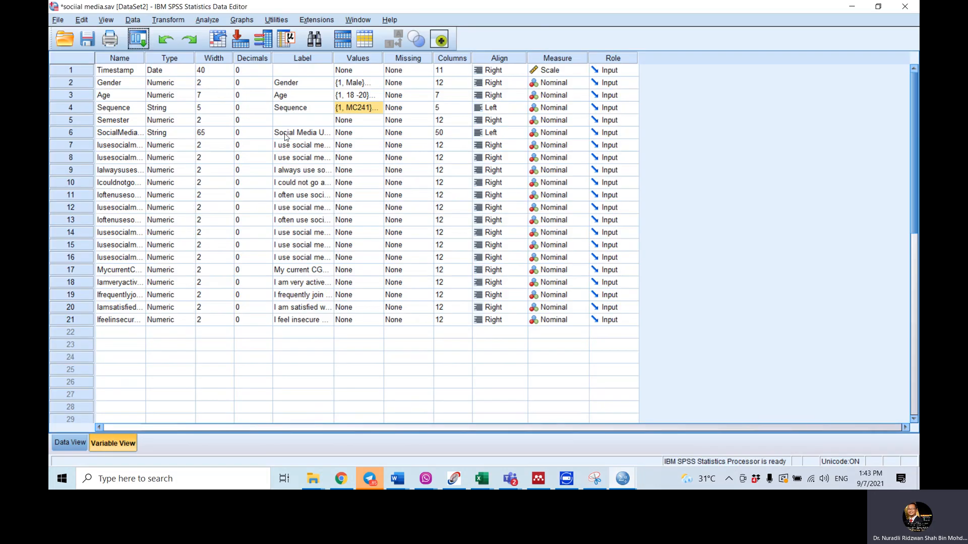
Give the Semester variable the label "Semester" and select its Values cell.
{"action": "left_click", "coordinate": [301, 121]}
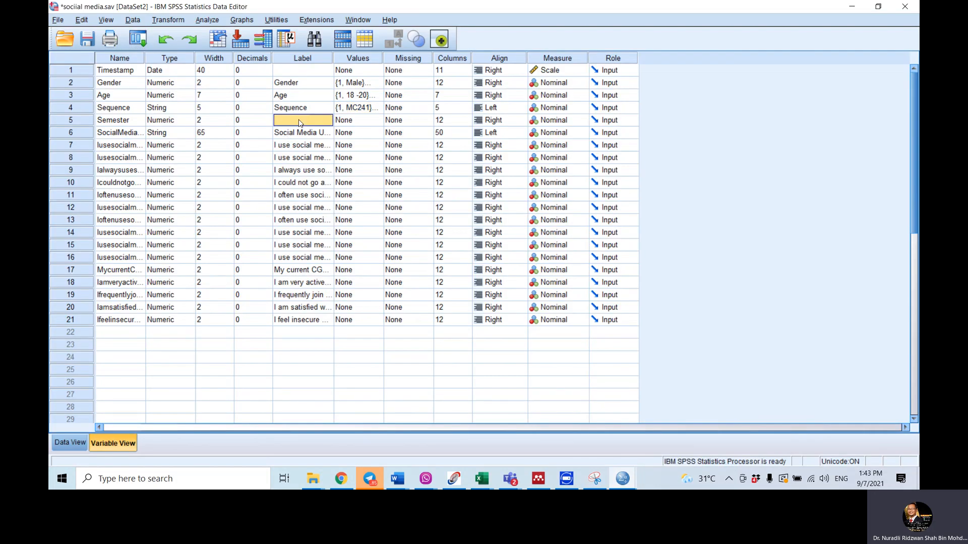
{"action": "left_click", "coordinate": [300, 120]}
{"action": "left_click", "coordinate": [368, 125]}
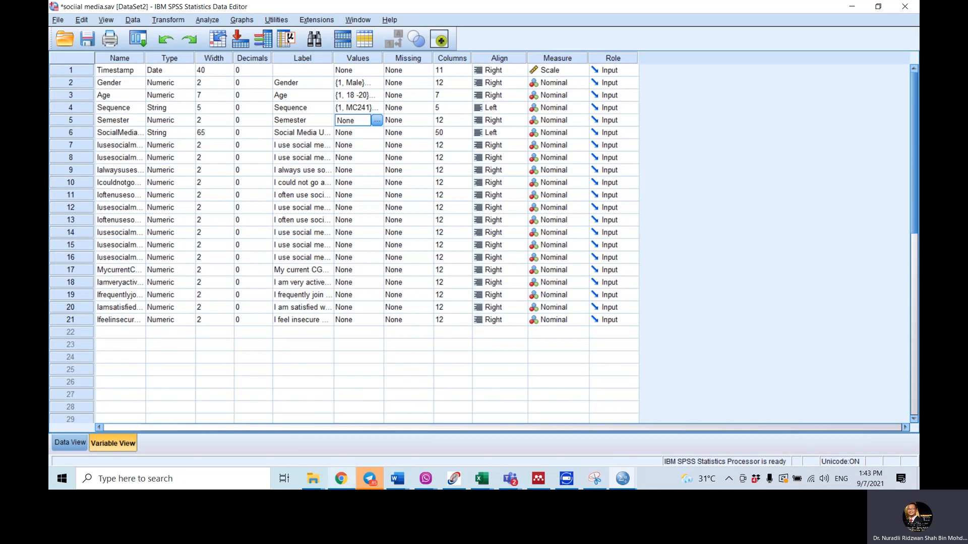
Switch to the COM570 responses workbook in Excel and widen the Social Media Used column to fit the full answers.
{"action": "left_click", "coordinate": [488, 478]}
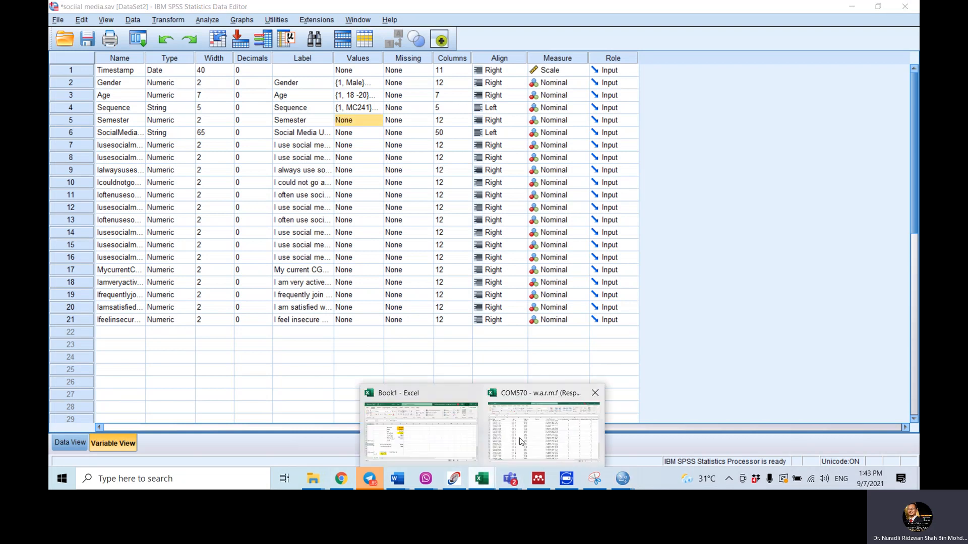
{"action": "left_click", "coordinate": [544, 428]}
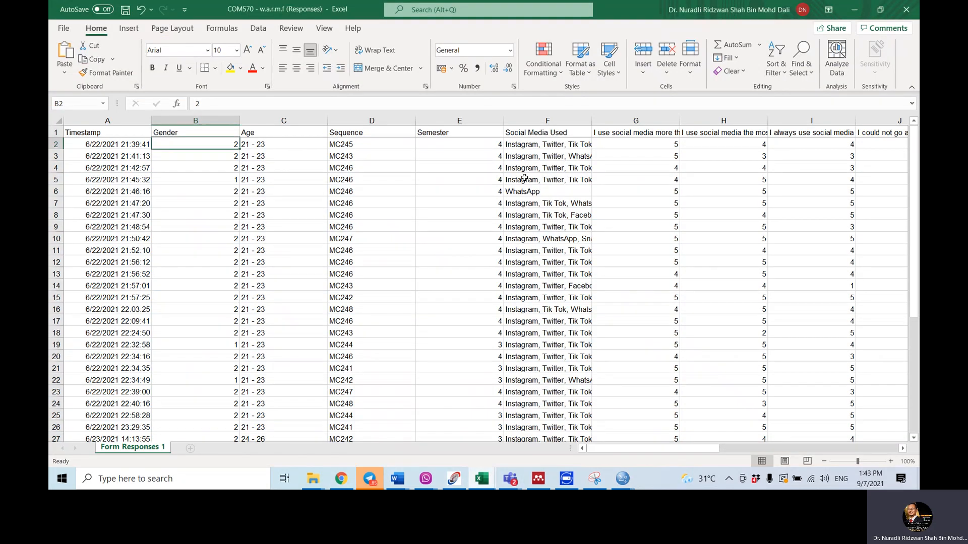
{"action": "left_click", "coordinate": [526, 146]}
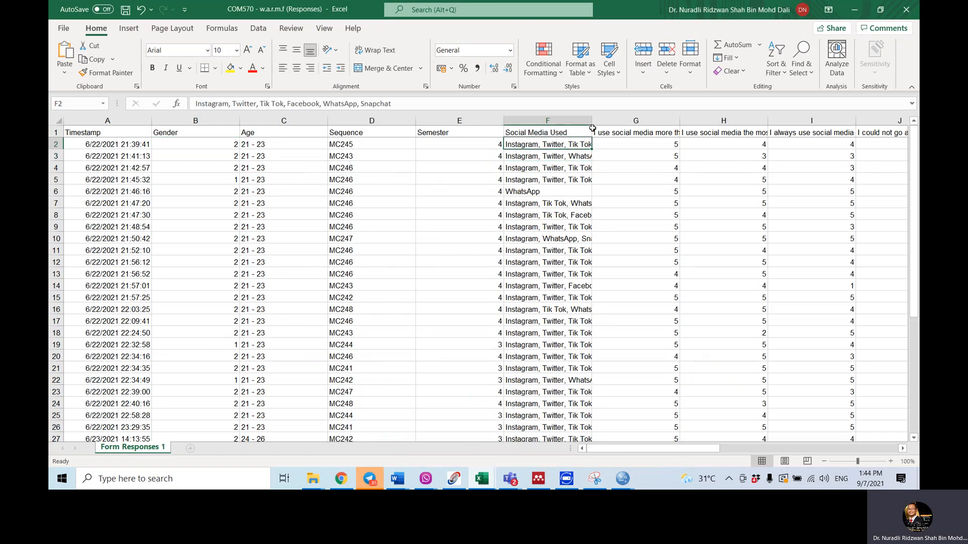
{"action": "left_click_drag", "start_coordinate": [592, 118], "coordinate": [717, 121]}
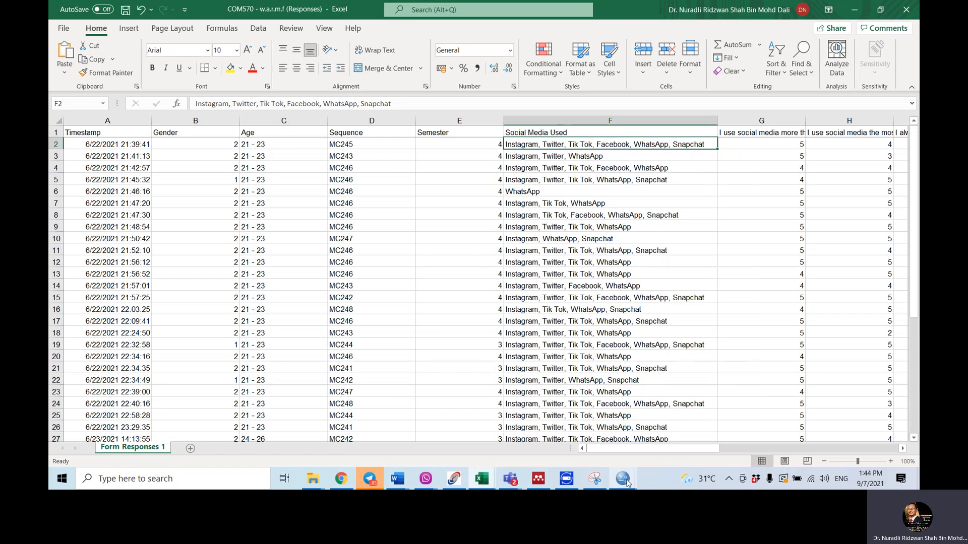
Return to the SPSS dataset and examine the SocialMediaUsed answers for all cases, as well as the numeric rating columns beyond them.
{"action": "mouse_move", "coordinate": [622, 483]}
{"action": "left_click", "coordinate": [701, 434]}
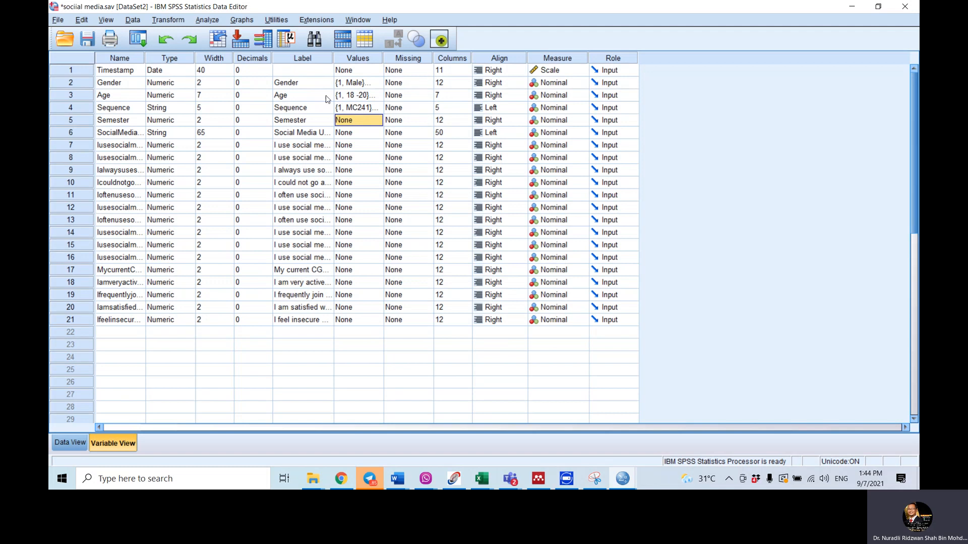
{"action": "left_click", "coordinate": [76, 444]}
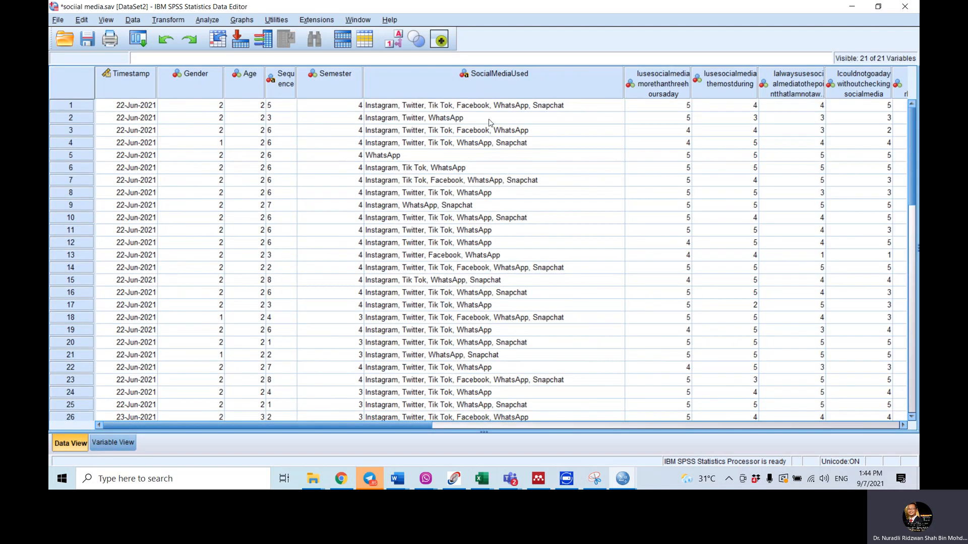
{"action": "left_click", "coordinate": [449, 108]}
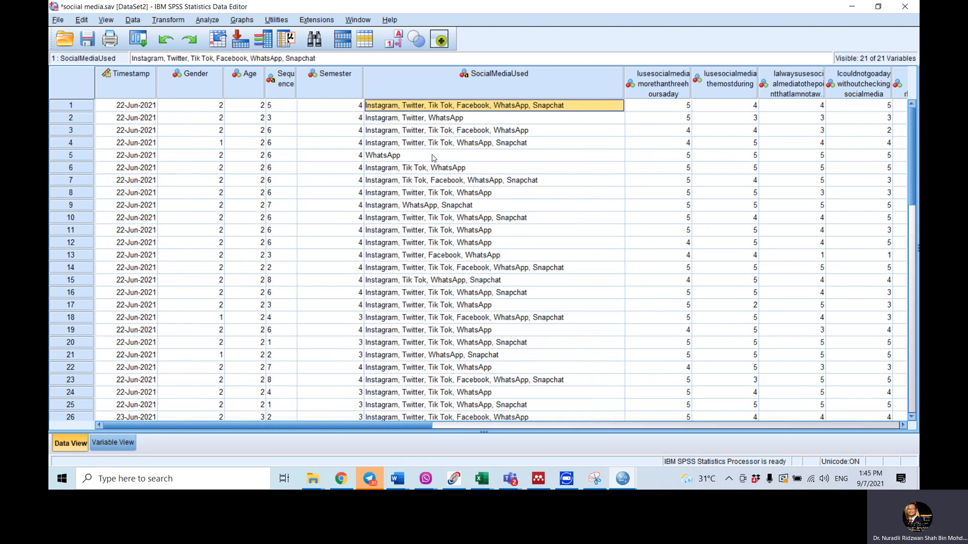
{"action": "scroll", "coordinate": [439, 210], "scroll_direction": "down", "scroll_amount": 6}
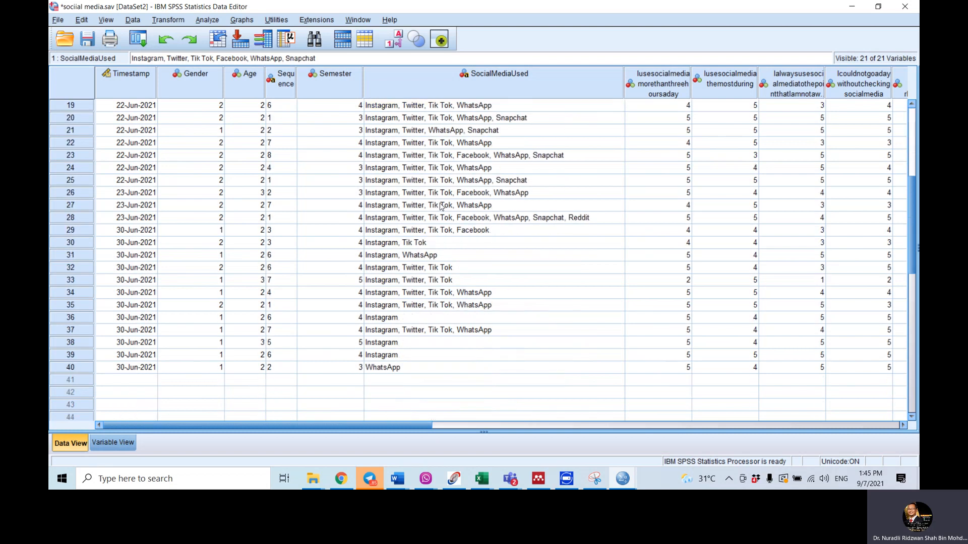
{"action": "scroll", "coordinate": [440, 207], "scroll_direction": "up", "scroll_amount": 1}
{"action": "scroll", "coordinate": [441, 207], "scroll_direction": "up", "scroll_amount": 5}
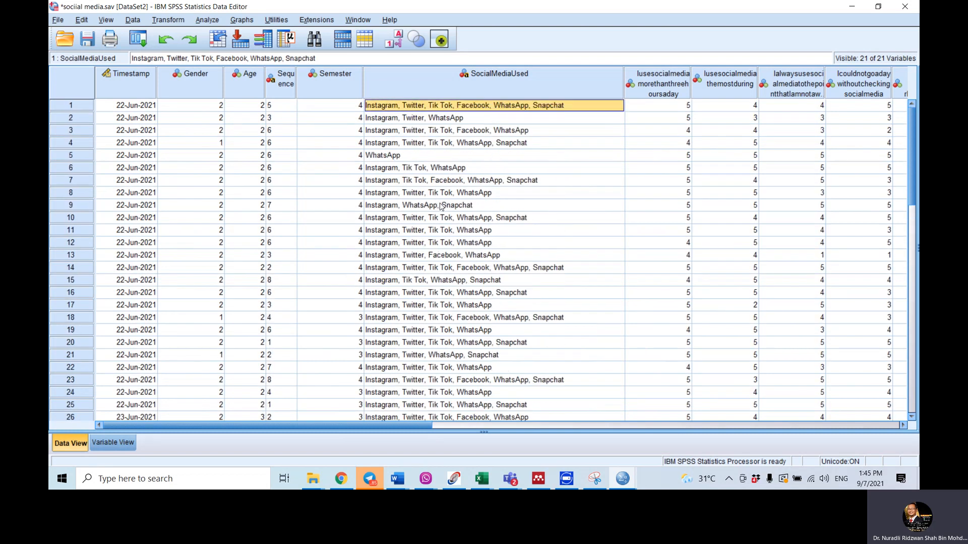
{"action": "scroll", "coordinate": [439, 206], "scroll_direction": "down", "scroll_amount": 6}
{"action": "scroll", "coordinate": [439, 207], "scroll_direction": "up", "scroll_amount": 2}
{"action": "scroll", "coordinate": [441, 207], "scroll_direction": "up", "scroll_amount": 4}
{"action": "scroll", "coordinate": [444, 135], "scroll_direction": "down", "scroll_amount": 7}
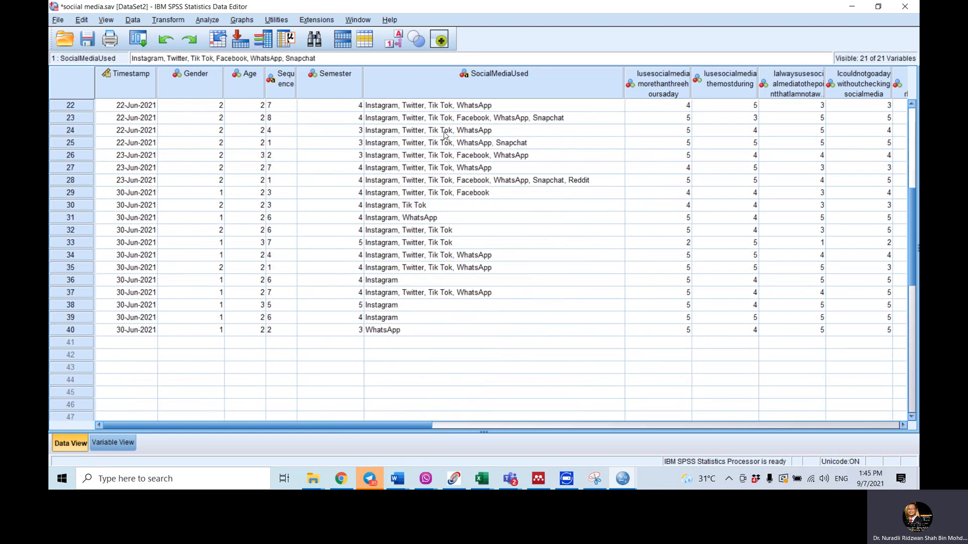
{"action": "scroll", "coordinate": [445, 135], "scroll_direction": "up", "scroll_amount": 7}
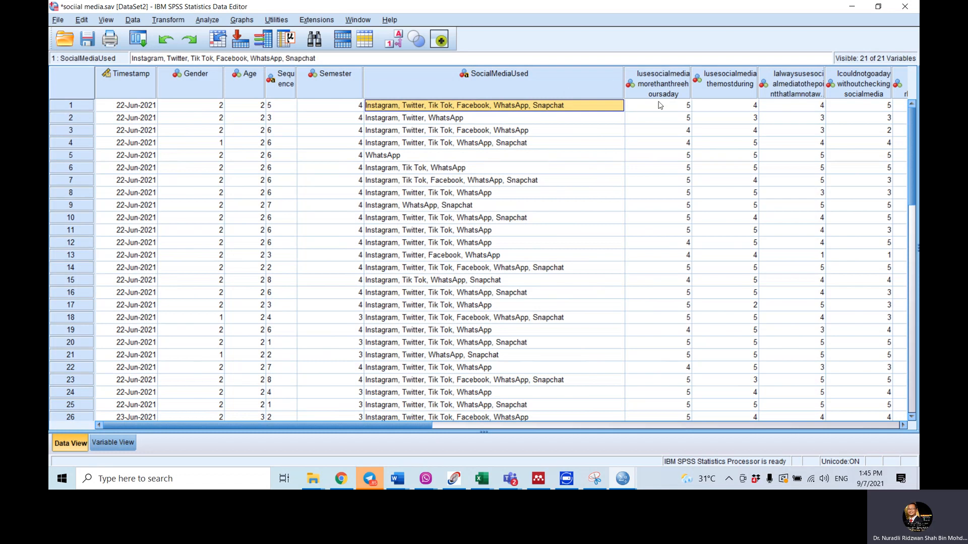
{"action": "left_click_drag", "start_coordinate": [392, 428], "coordinate": [564, 420]}
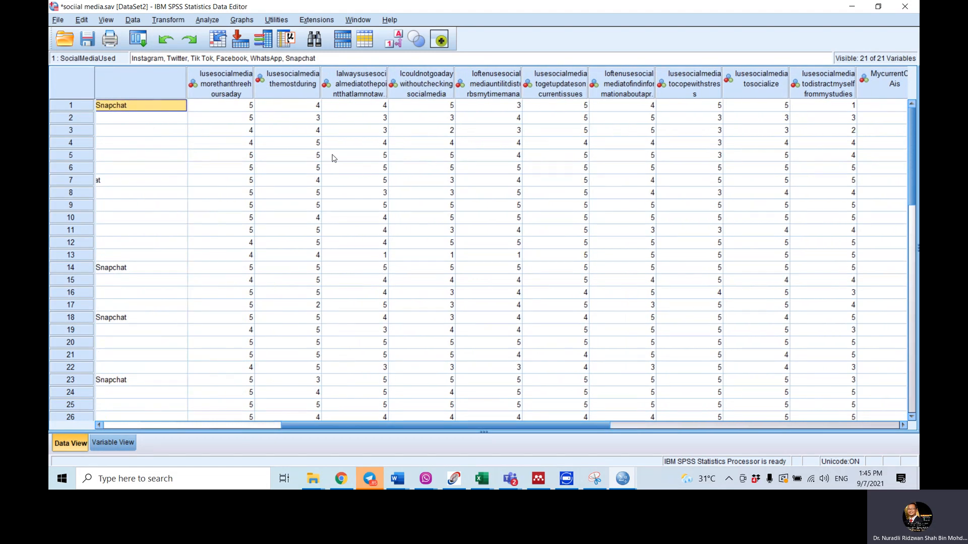
Show the variable definitions and widen the Label column so the full rating question texts can be read.
{"action": "left_click", "coordinate": [123, 442]}
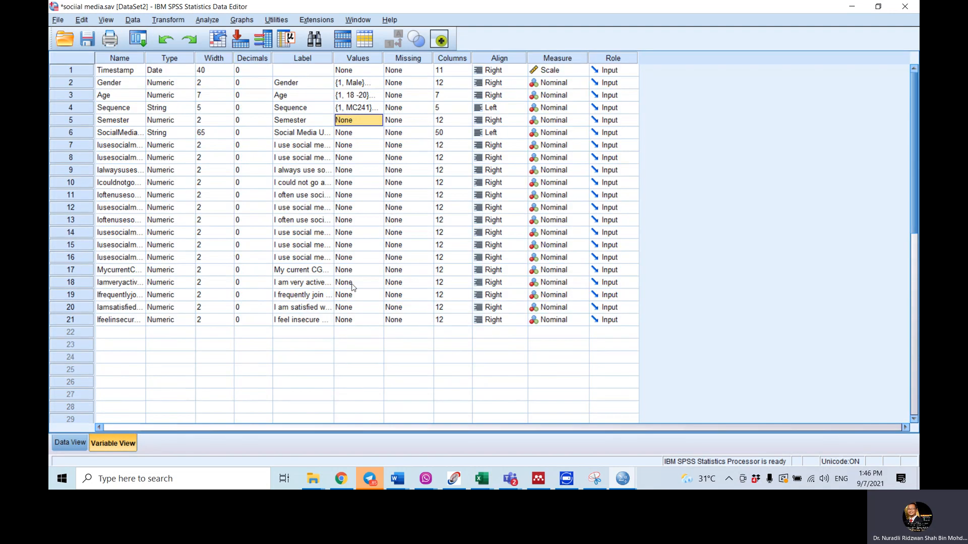
{"action": "left_click_drag", "start_coordinate": [119, 144], "coordinate": [113, 321]}
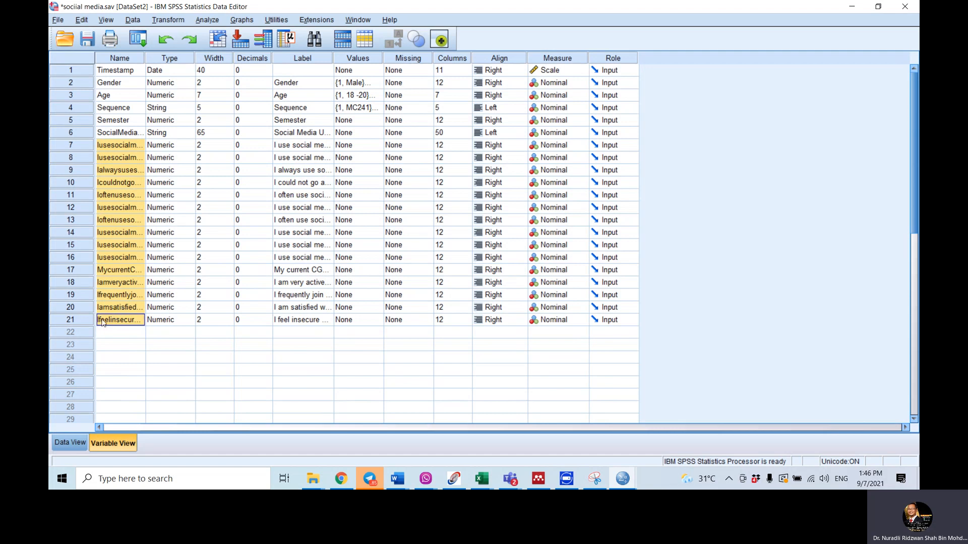
{"action": "left_click", "coordinate": [356, 146]}
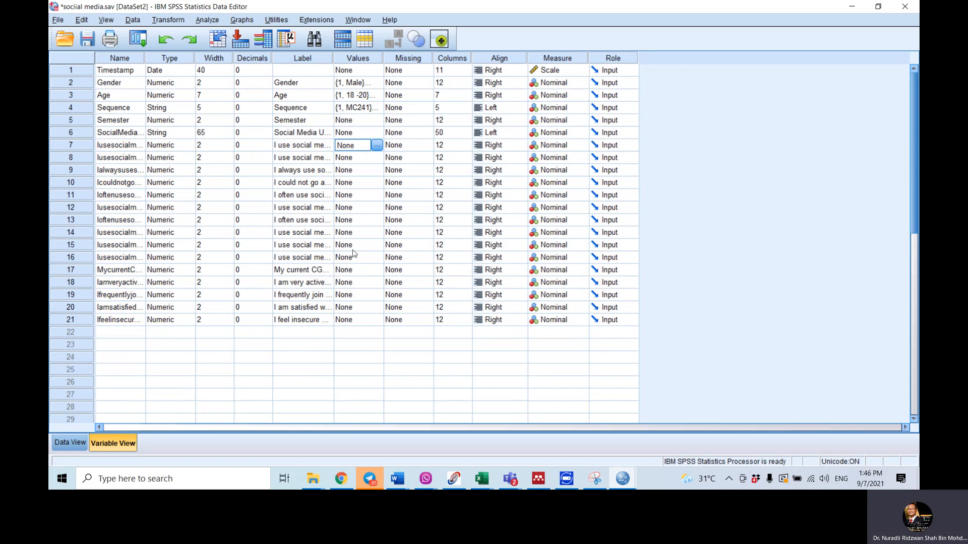
{"action": "left_click_drag", "start_coordinate": [351, 146], "coordinate": [360, 245]}
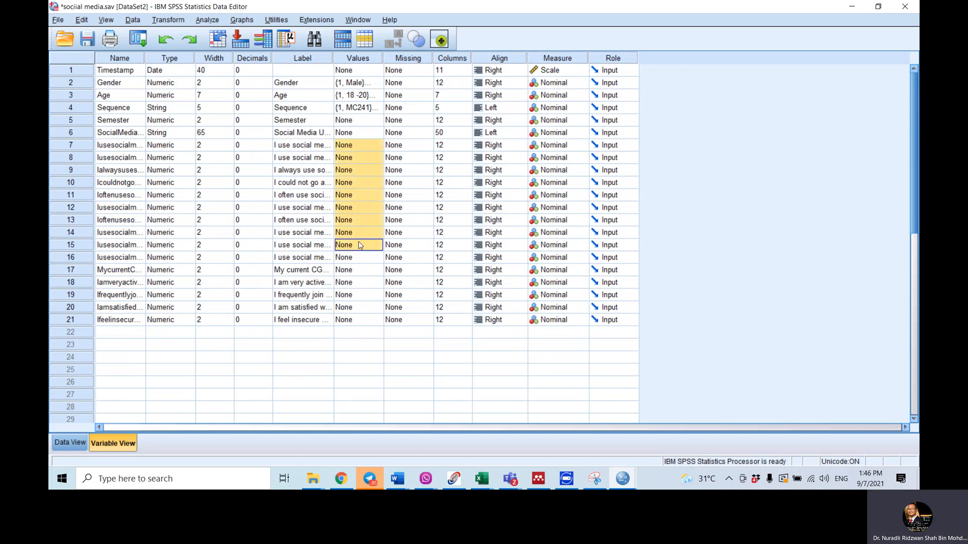
{"action": "left_click", "coordinate": [287, 150]}
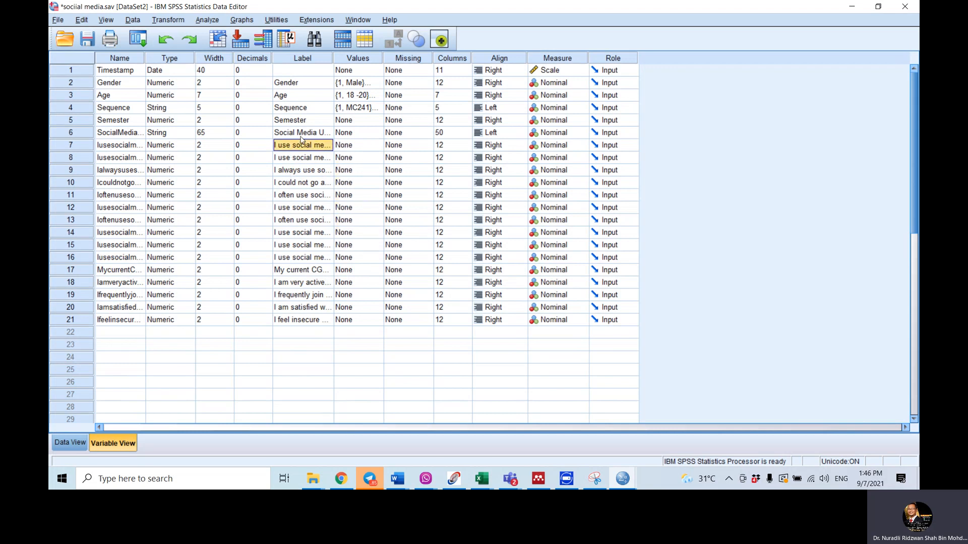
{"action": "left_click_drag", "start_coordinate": [333, 59], "coordinate": [420, 60]}
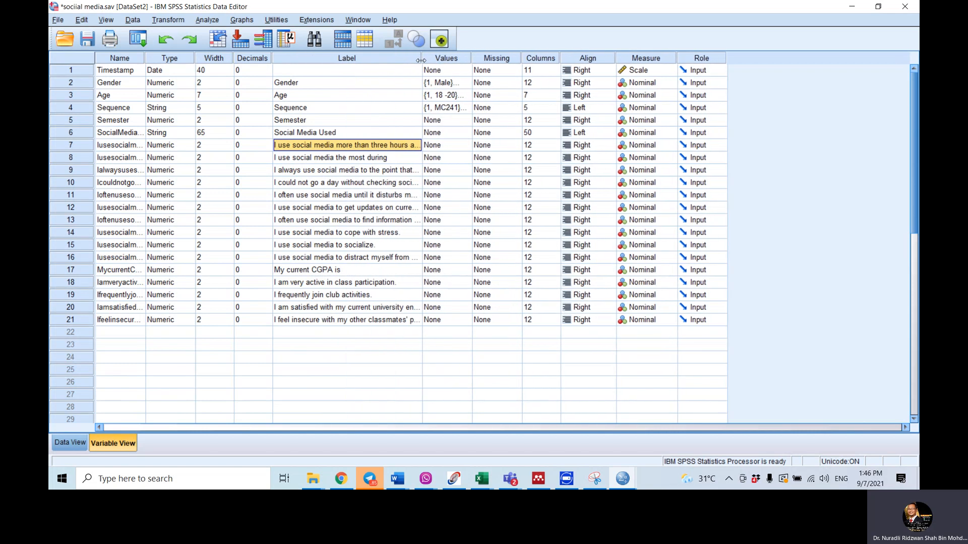
Open the value labels of the "I use social media more than three hours a day" variable and start a label for value 1.
{"action": "left_click", "coordinate": [440, 148]}
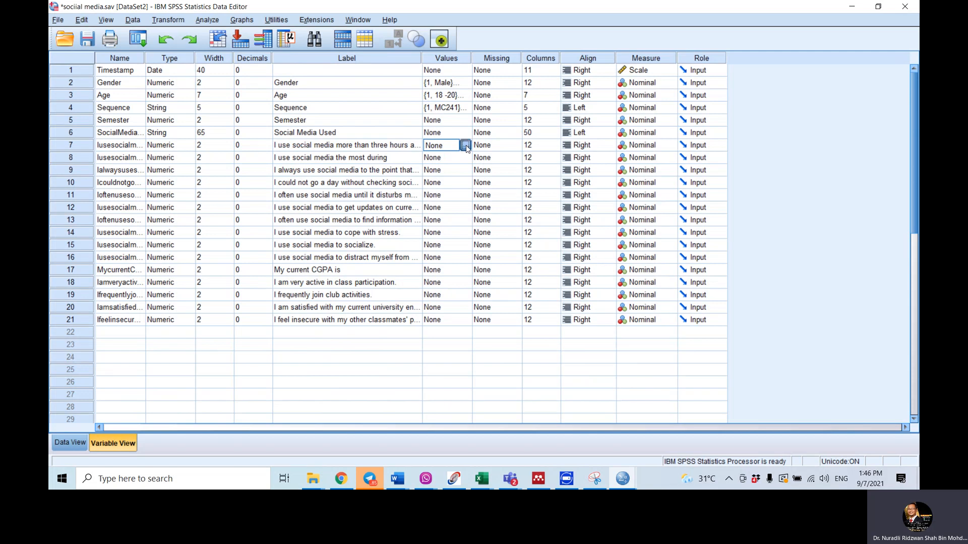
{"action": "left_click", "coordinate": [465, 146]}
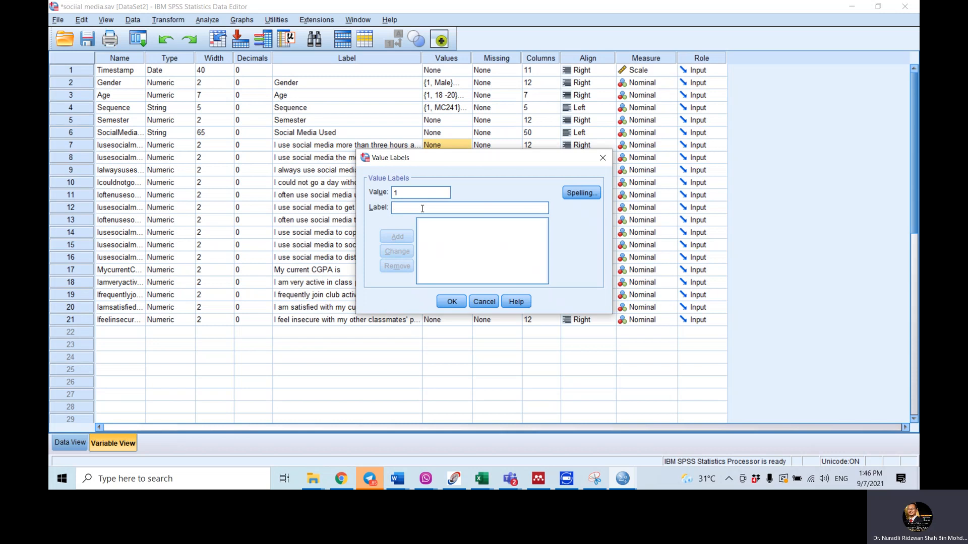
{"action": "type", "text": "S"}
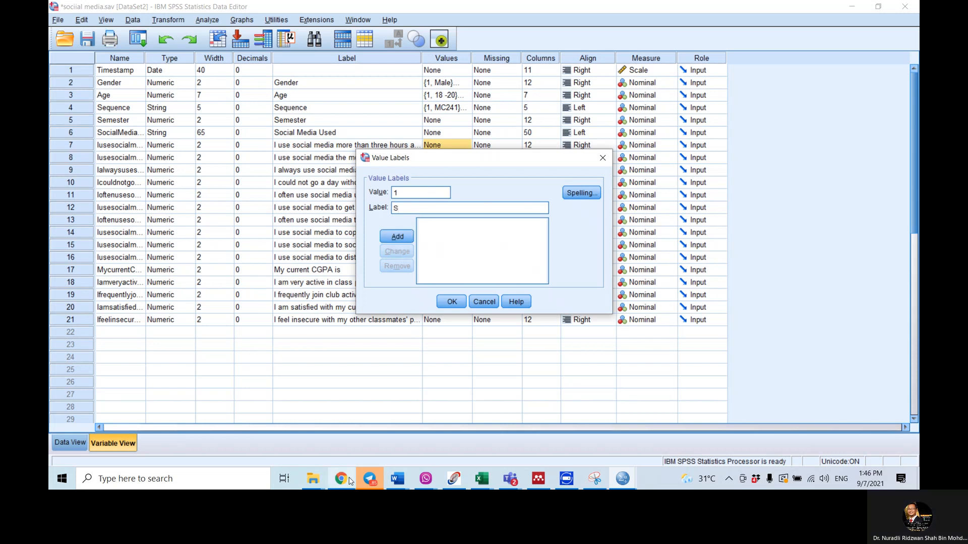
Switch to the COM570 Google Form in Chrome and examine the answer scales of the Section B social media usage questions.
{"action": "left_click", "coordinate": [342, 428]}
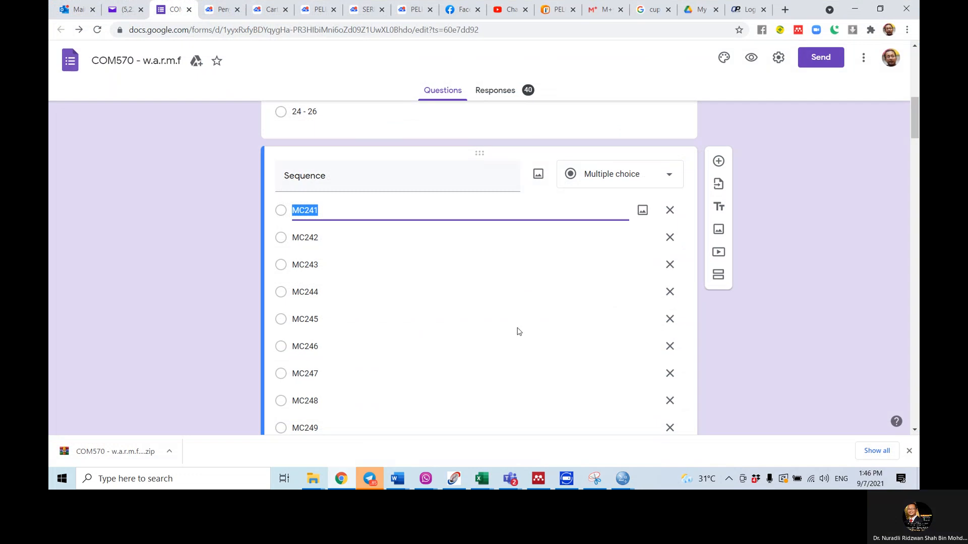
{"action": "scroll", "coordinate": [916, 219], "scroll_direction": "down", "scroll_amount": 10}
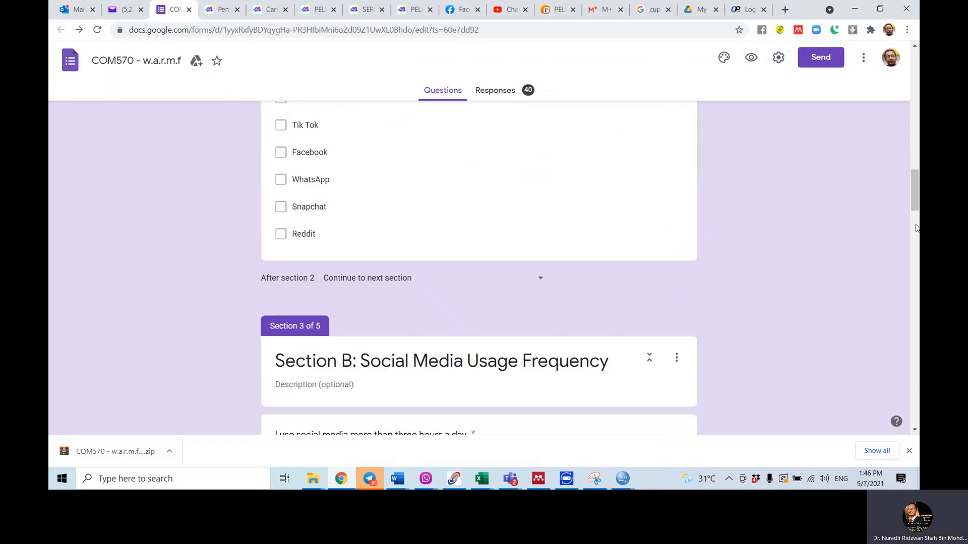
{"action": "scroll", "coordinate": [915, 227], "scroll_direction": "down", "scroll_amount": 5}
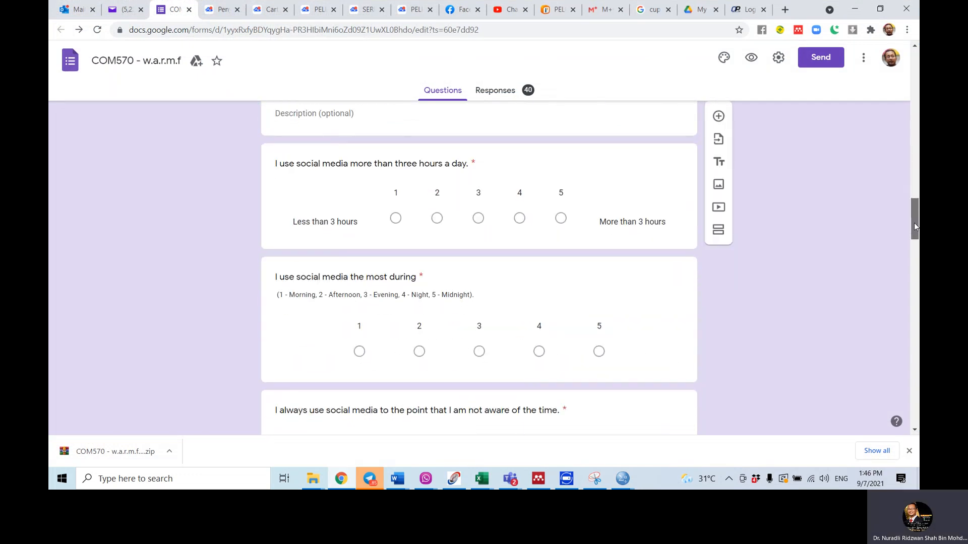
{"action": "scroll", "coordinate": [914, 226], "scroll_direction": "up", "scroll_amount": 2}
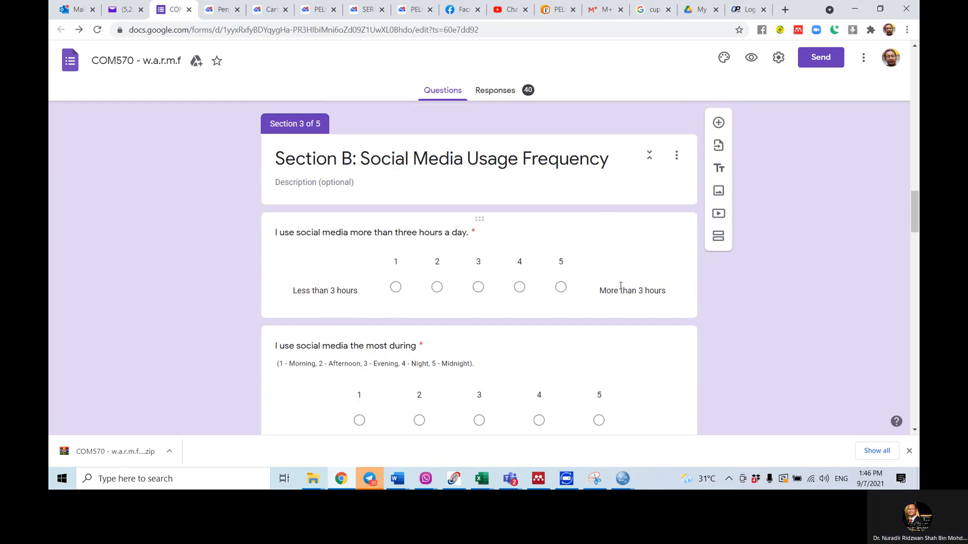
{"action": "scroll", "coordinate": [621, 287], "scroll_direction": "down", "scroll_amount": 2}
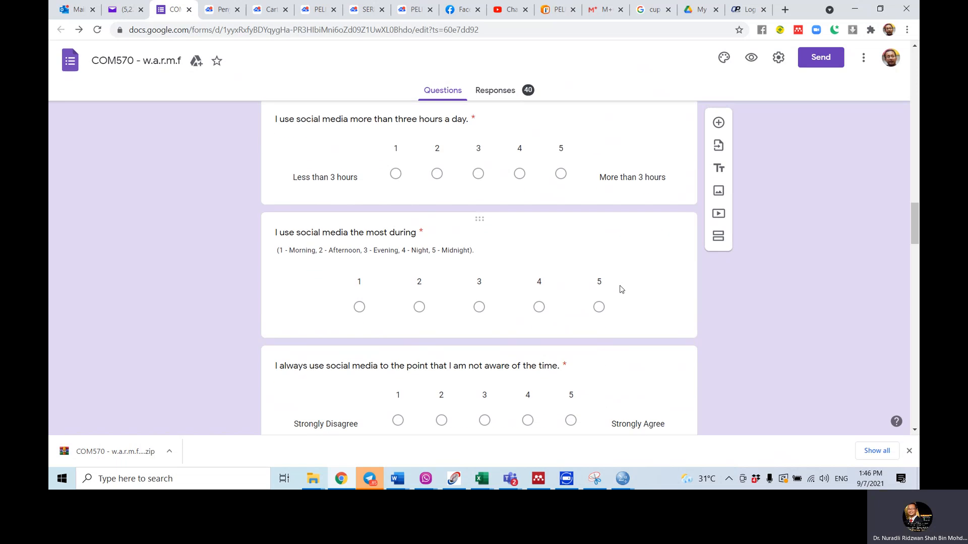
{"action": "scroll", "coordinate": [621, 289], "scroll_direction": "down", "scroll_amount": 1}
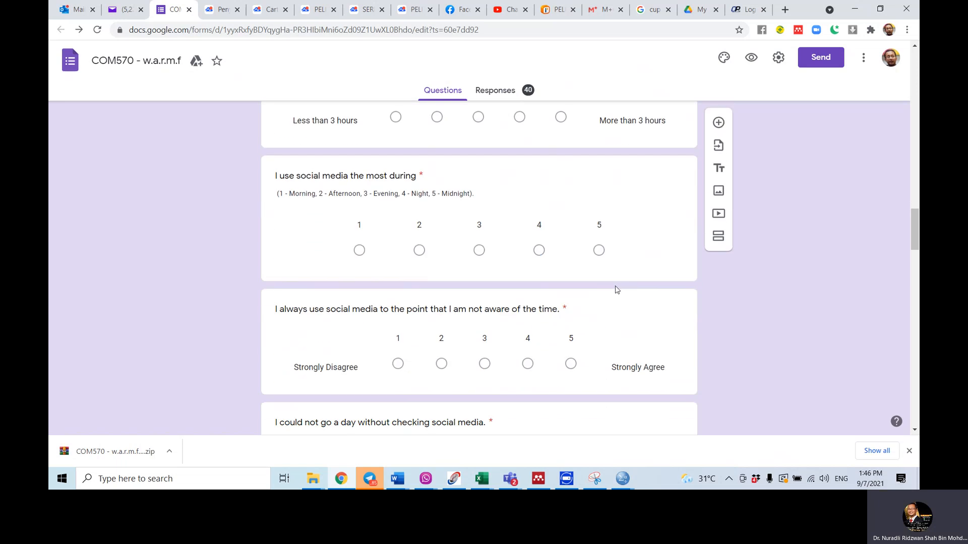
{"action": "scroll", "coordinate": [505, 263], "scroll_direction": "down", "scroll_amount": 1}
{"action": "scroll", "coordinate": [507, 264], "scroll_direction": "up", "scroll_amount": 2}
{"action": "scroll", "coordinate": [507, 264], "scroll_direction": "down", "scroll_amount": 2}
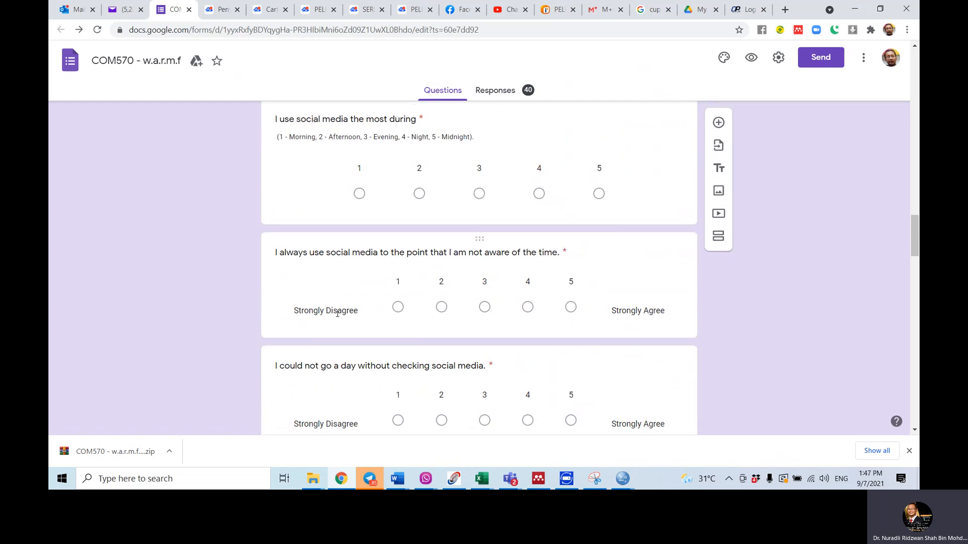
{"action": "scroll", "coordinate": [342, 307], "scroll_direction": "up", "scroll_amount": 3}
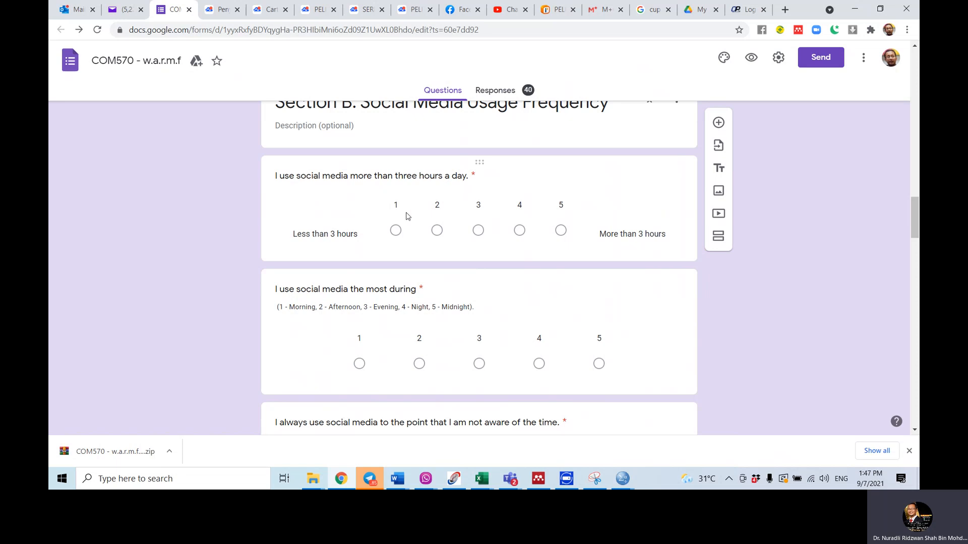
{"action": "scroll", "coordinate": [447, 225], "scroll_direction": "down", "scroll_amount": 3}
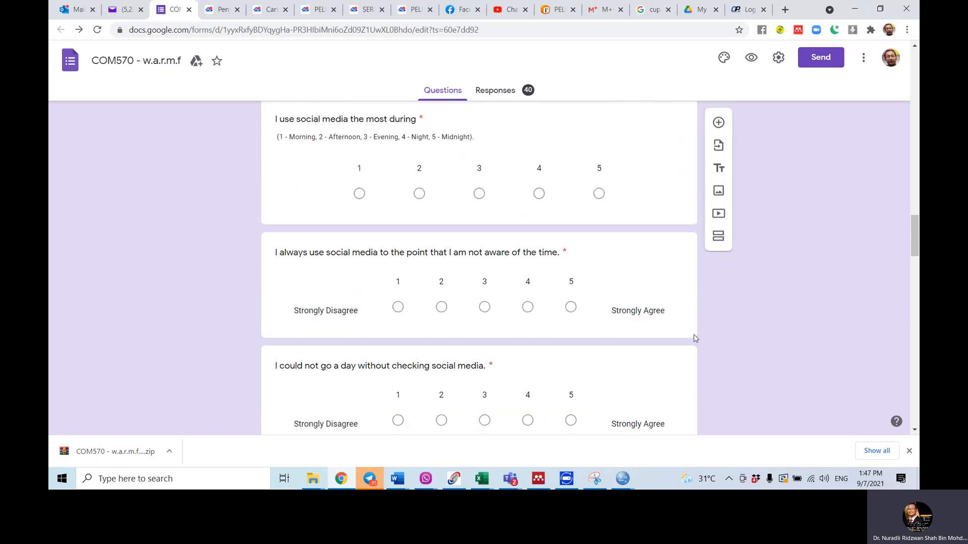
{"action": "scroll", "coordinate": [391, 328], "scroll_direction": "up", "scroll_amount": 1}
{"action": "scroll", "coordinate": [392, 329], "scroll_direction": "down", "scroll_amount": 1}
Examine the answer scales of the remaining form questions down to the last one, and return to the SPSS dataset.
{"action": "scroll", "coordinate": [476, 282], "scroll_direction": "down", "scroll_amount": 6}
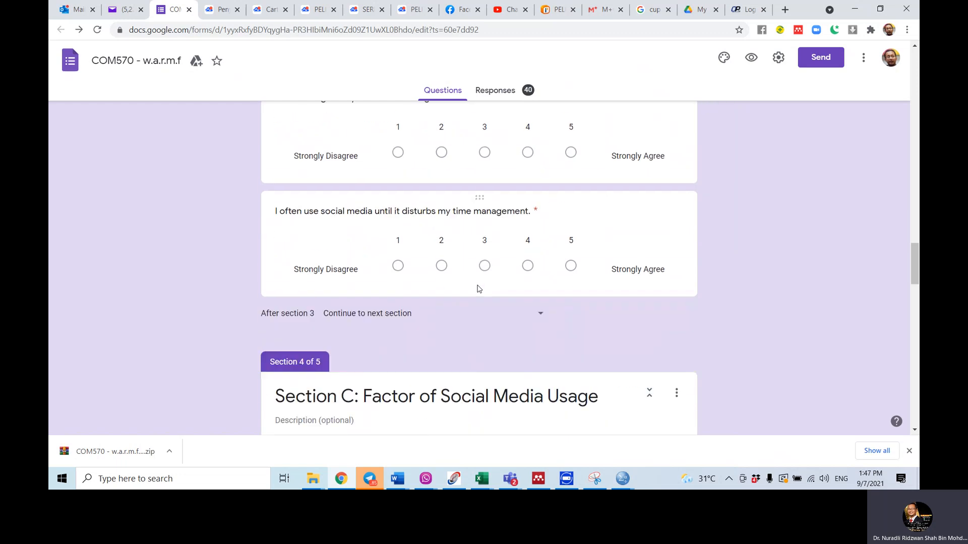
{"action": "scroll", "coordinate": [480, 302], "scroll_direction": "down", "scroll_amount": 6}
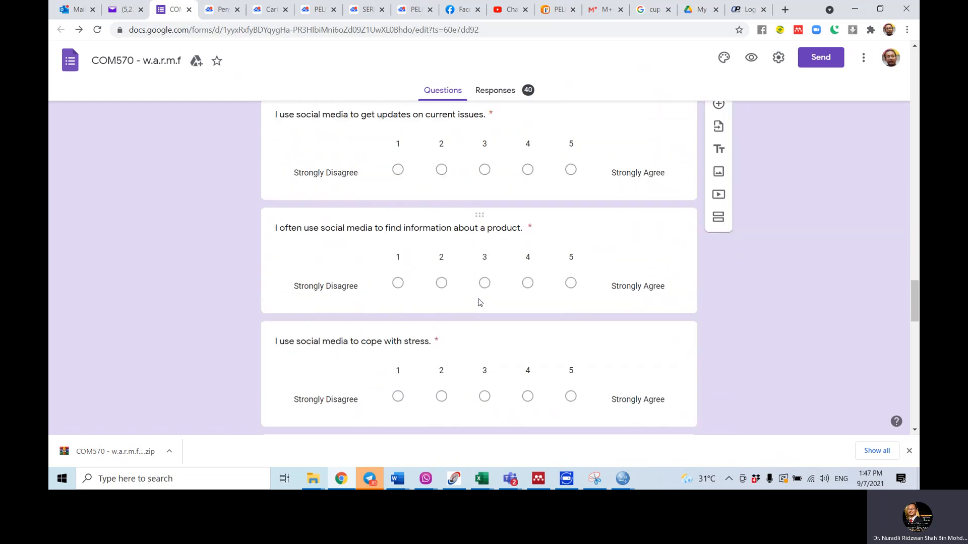
{"action": "scroll", "coordinate": [480, 302], "scroll_direction": "down", "scroll_amount": 12}
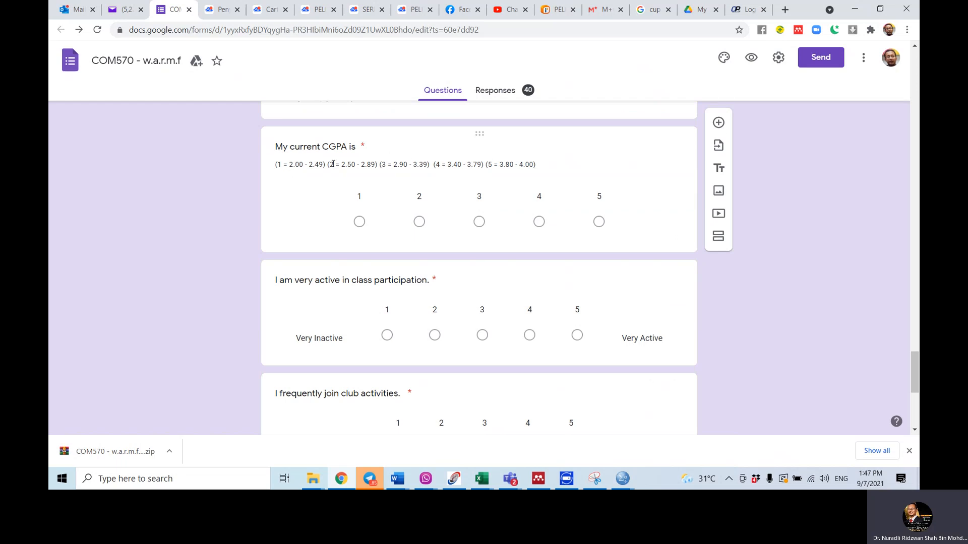
{"action": "scroll", "coordinate": [491, 223], "scroll_direction": "down", "scroll_amount": 6}
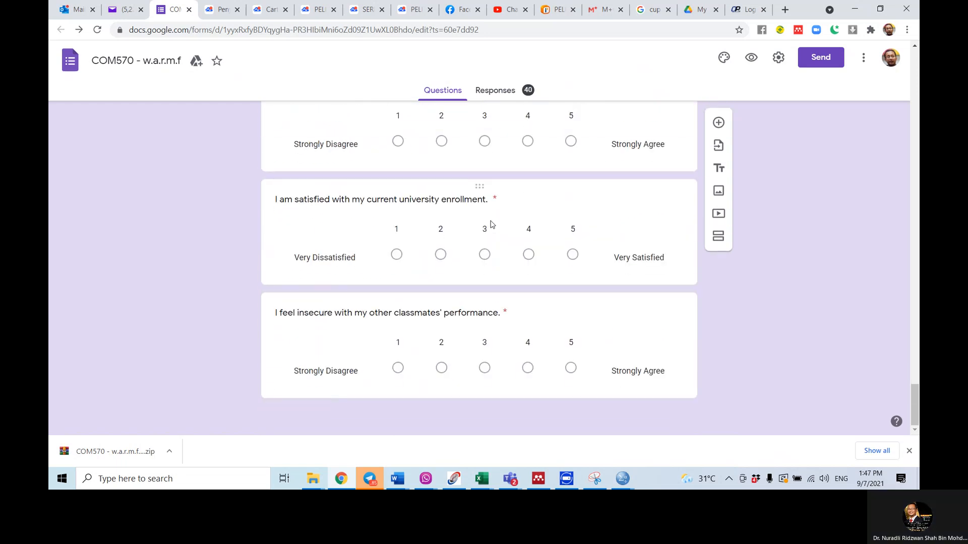
{"action": "left_click", "coordinate": [624, 481]}
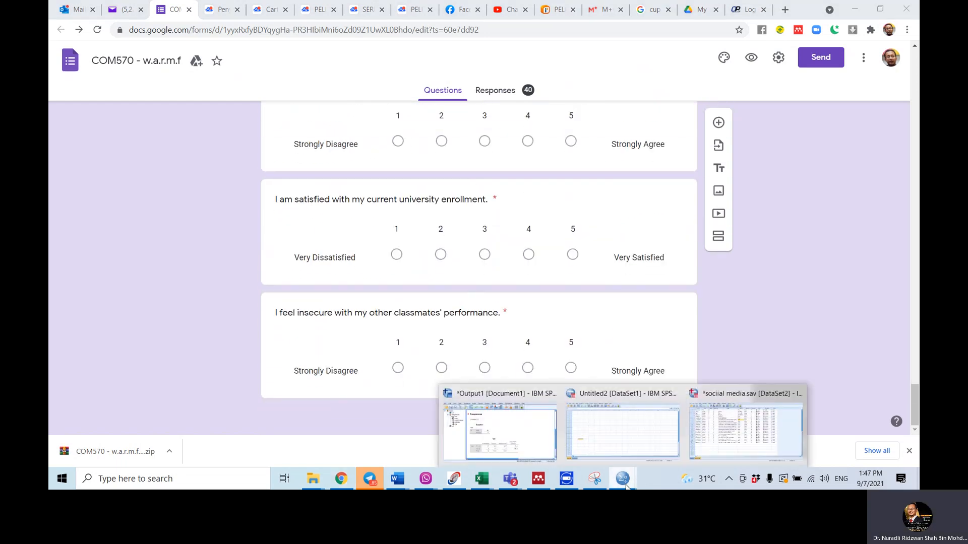
{"action": "left_click", "coordinate": [713, 438]}
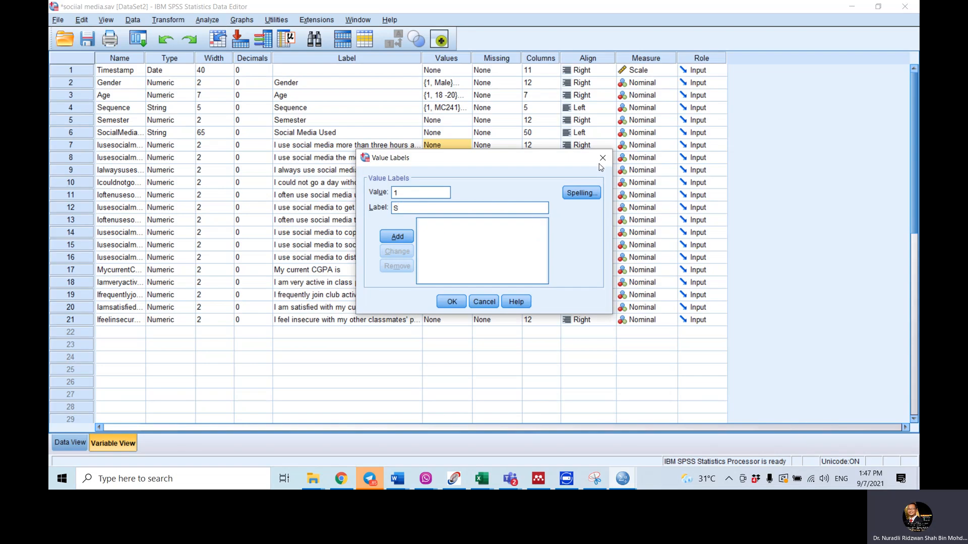
Complete the label for value 1 as "Strongly disagree" and add it to the value labels.
{"action": "type", "text": "orng"}
{"action": "key", "text": "BackSpace"}
{"action": "key", "text": "BackSpace"}
{"action": "key", "text": "BackSpace"}
{"action": "key", "text": "BackSpace"}
{"action": "type", "text": "rongly "}
{"action": "type", "text": "disagree"}
{"action": "left_click", "coordinate": [397, 236]}
Add value 2 with the label "Strngly agree".
{"action": "type", "text": "2"}
{"action": "left_click", "coordinate": [417, 207]}
{"action": "type", "text": "Strngly agree"}
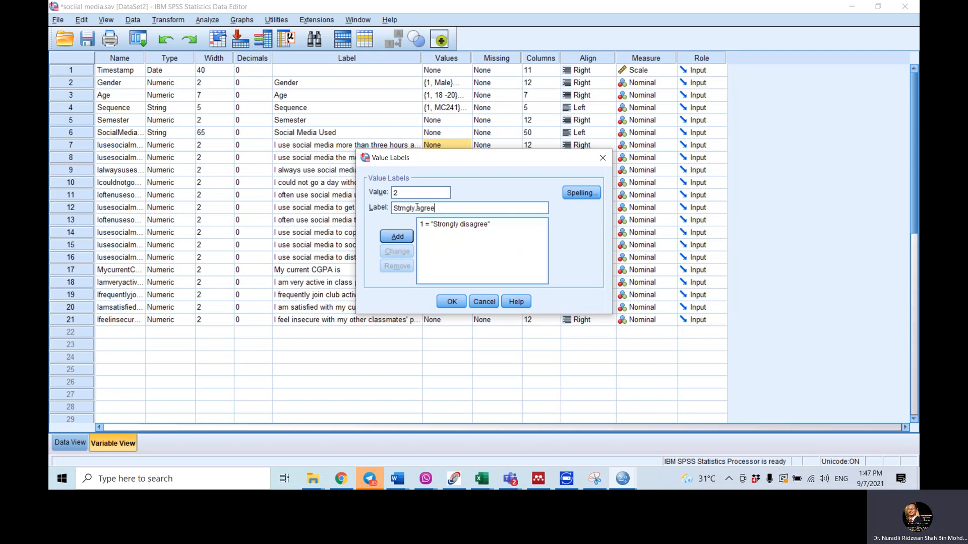
{"action": "left_click", "coordinate": [397, 237]}
{"action": "type", "text": "3"}
{"action": "left_click", "coordinate": [407, 208]}
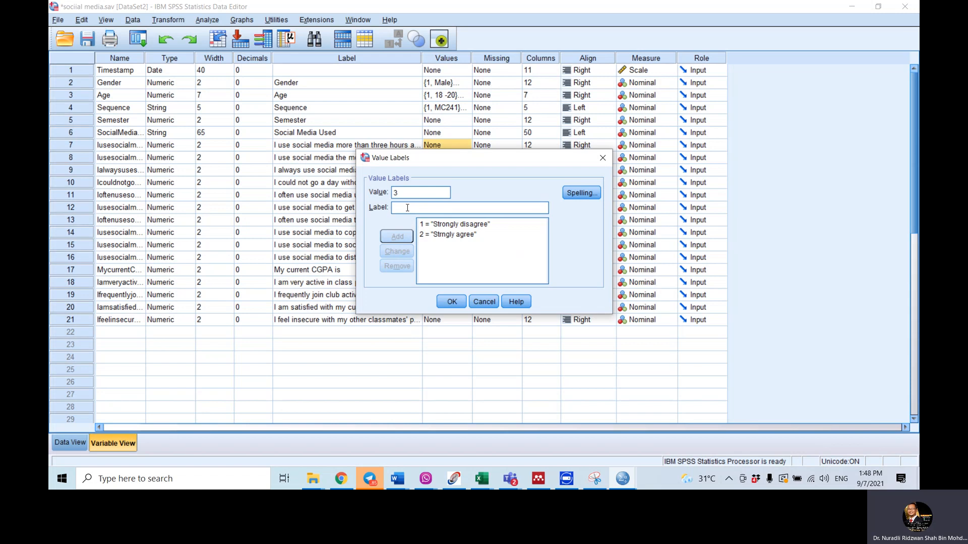
{"action": "type", "text": "3"}
{"action": "key", "text": "BackSpace"}
{"action": "type", "text": "Unce"}
{"action": "key", "text": "BackSpace"}
{"action": "key", "text": "BackSpace"}
{"action": "key", "text": "BackSpace"}
{"action": "key", "text": "BackSpace"}
Correct the spelling of the value 2 label to "Strongly agree" and apply the change.
{"action": "left_click", "coordinate": [437, 236]}
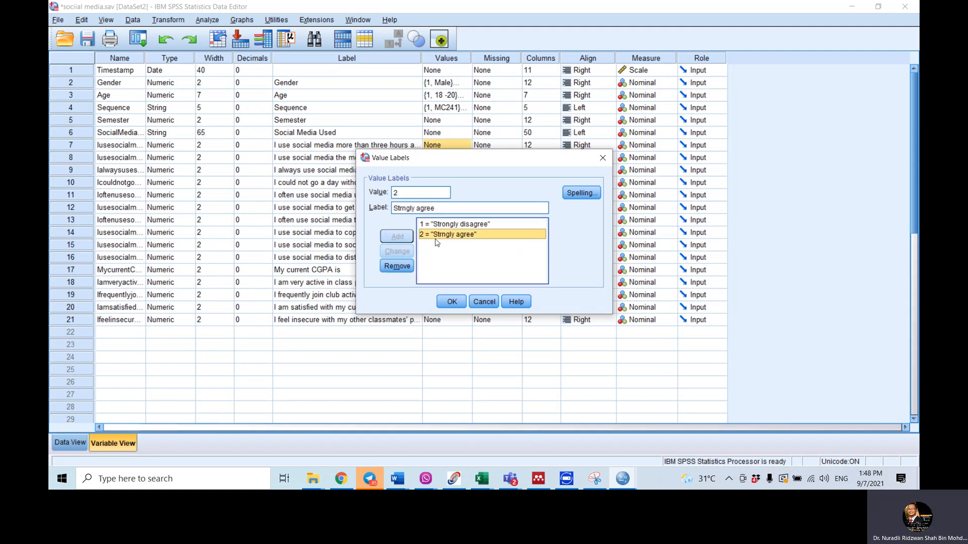
{"action": "left_click", "coordinate": [406, 208]}
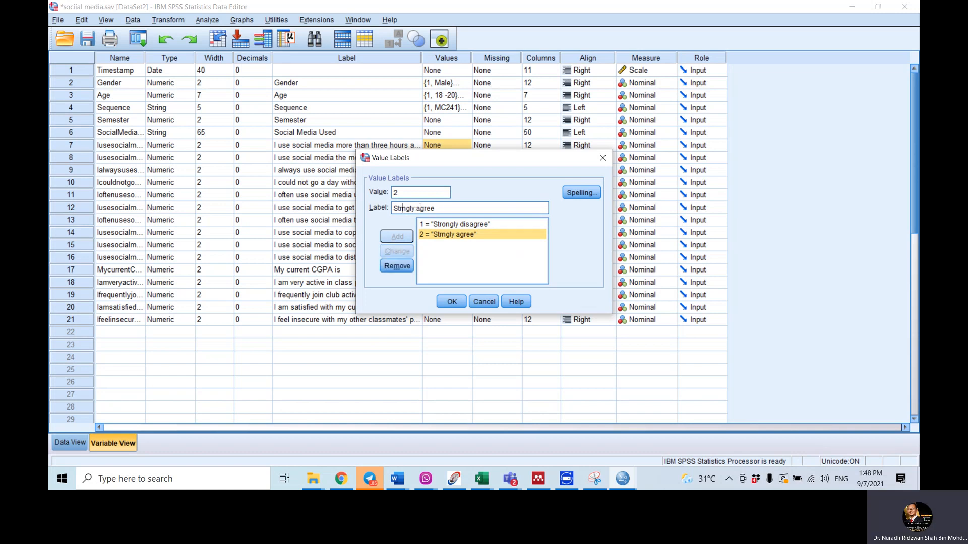
{"action": "type", "text": "o"}
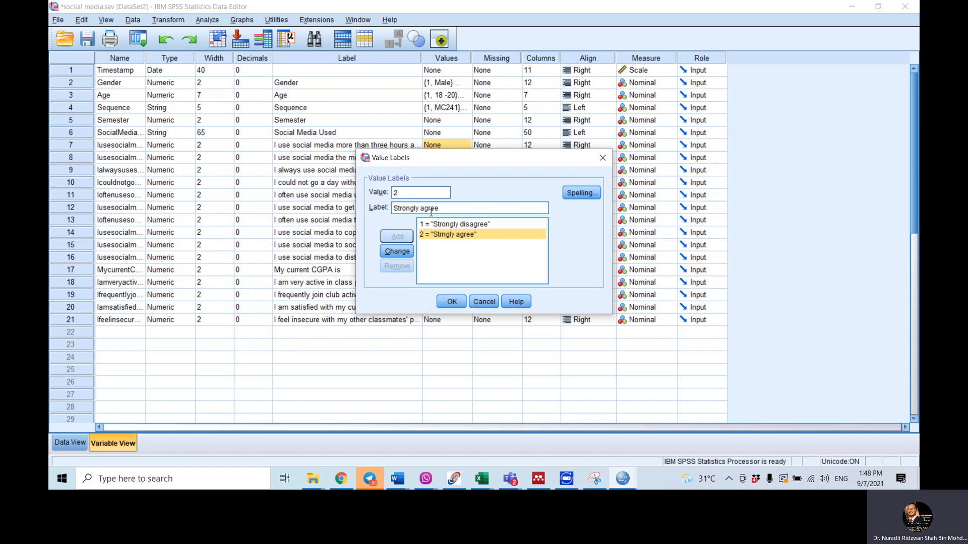
{"action": "left_click", "coordinate": [406, 252]}
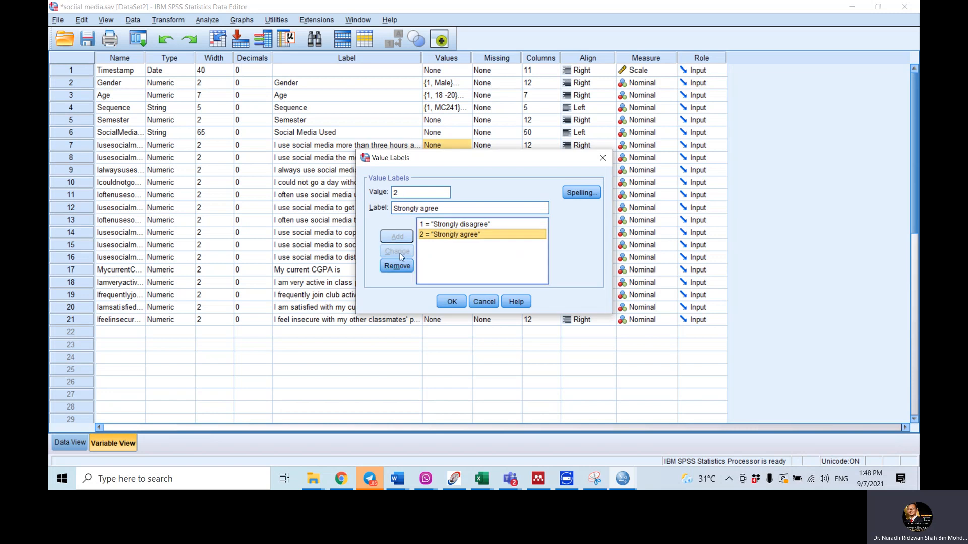
Set the value to 3 and change the label text to "Neither Disagree Nor agree" without adding it.
{"action": "left_click", "coordinate": [411, 192]}
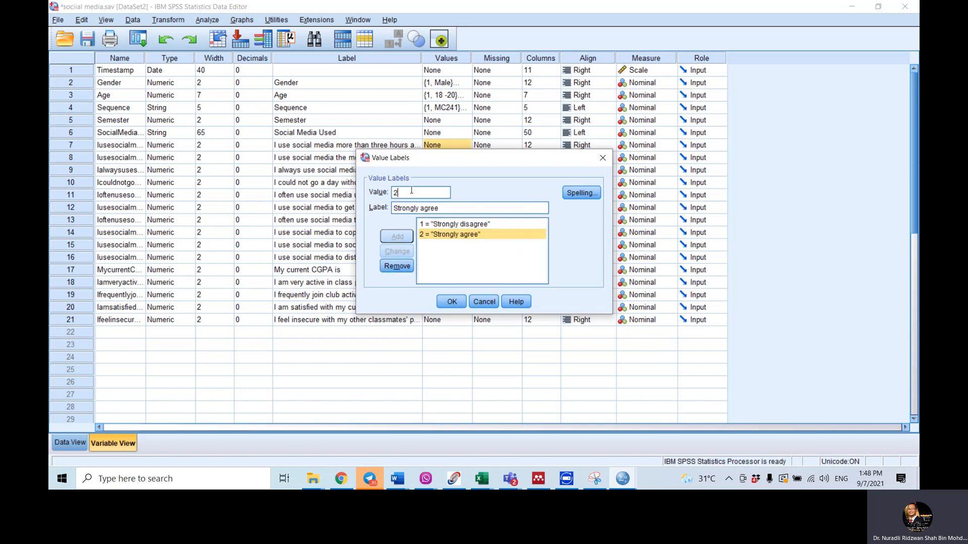
{"action": "key", "text": "BackSpace"}
{"action": "type", "text": "3"}
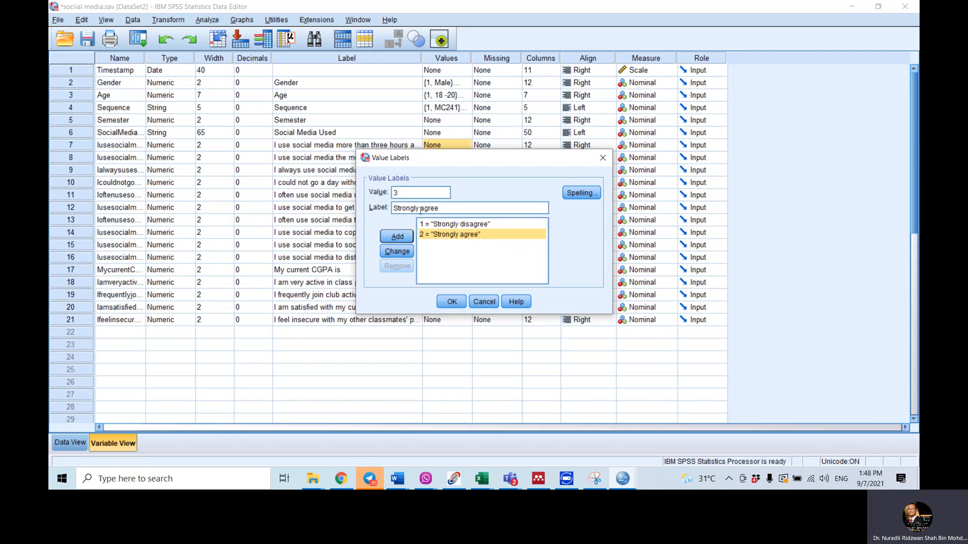
{"action": "type", "text": "Neithe"}
{"action": "type", "text": "r "}
{"action": "type", "text": "Disag"}
{"action": "type", "text": "ree Nor"}
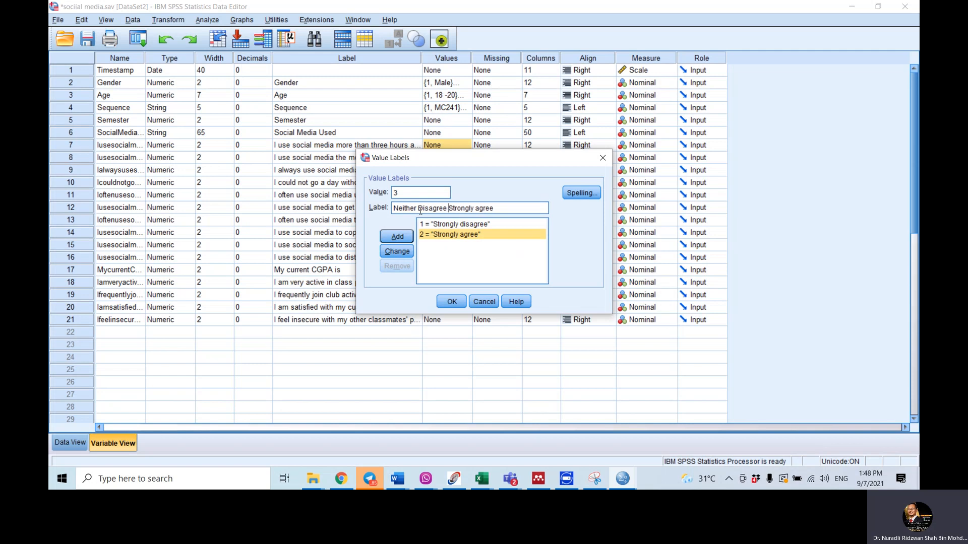
{"action": "key", "text": "ctrl+Delete"}
Replace the drafted label text for value 3 with "Unsure" and add it to the value labels.
{"action": "left_click_drag", "start_coordinate": [485, 212], "coordinate": [377, 208]}
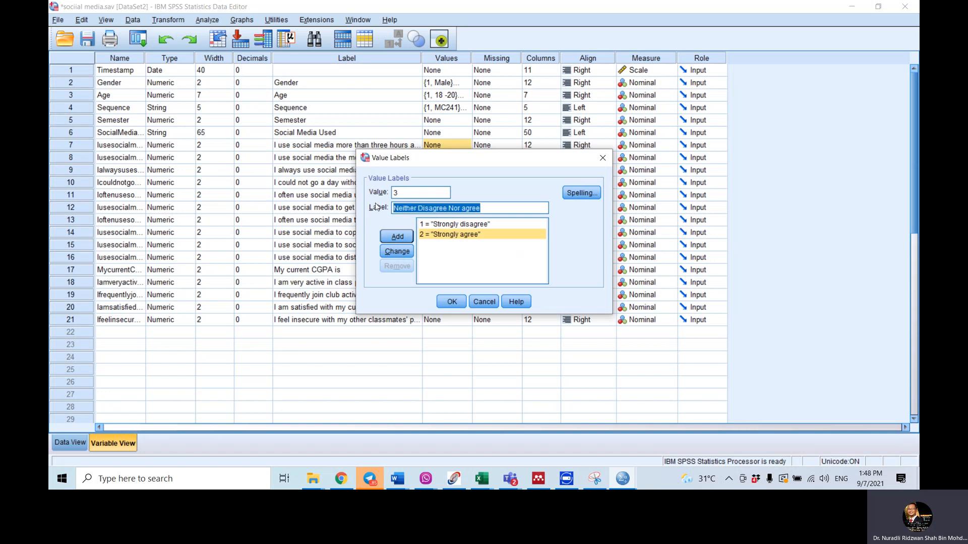
{"action": "type", "text": "Unsure"}
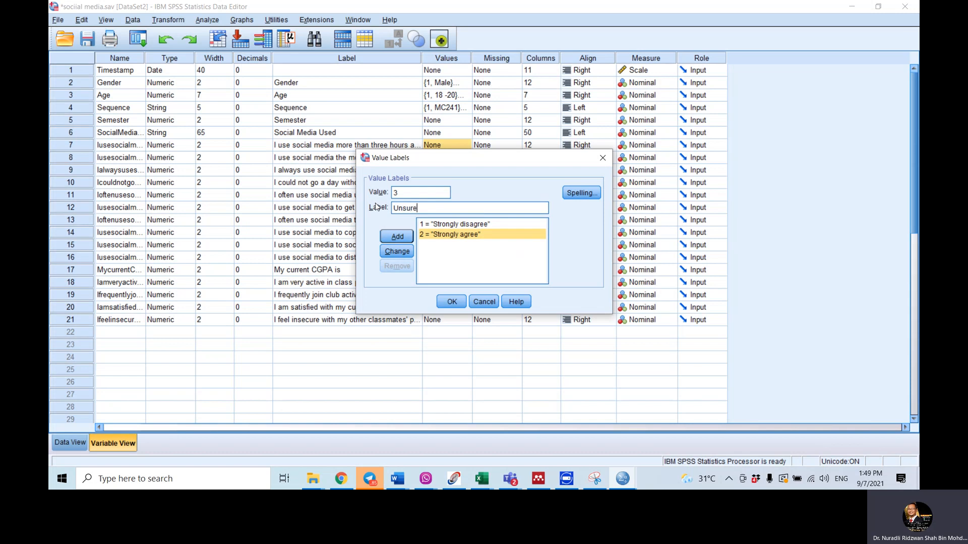
{"action": "left_click", "coordinate": [397, 236]}
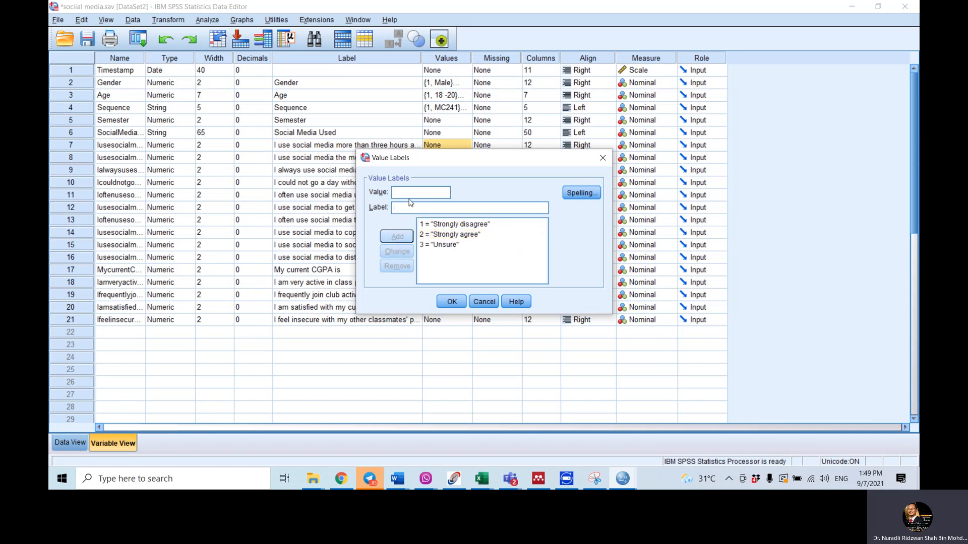
Add value 4 with the label "Agree".
{"action": "type", "text": "4"}
{"action": "left_click", "coordinate": [410, 206]}
{"action": "type", "text": "Agree"}
{"action": "left_click", "coordinate": [397, 236]}
Select the existing value 2 "Strongly agree" entry, followed by the value 1 "Strongly disagree" entry.
{"action": "left_click", "coordinate": [452, 235]}
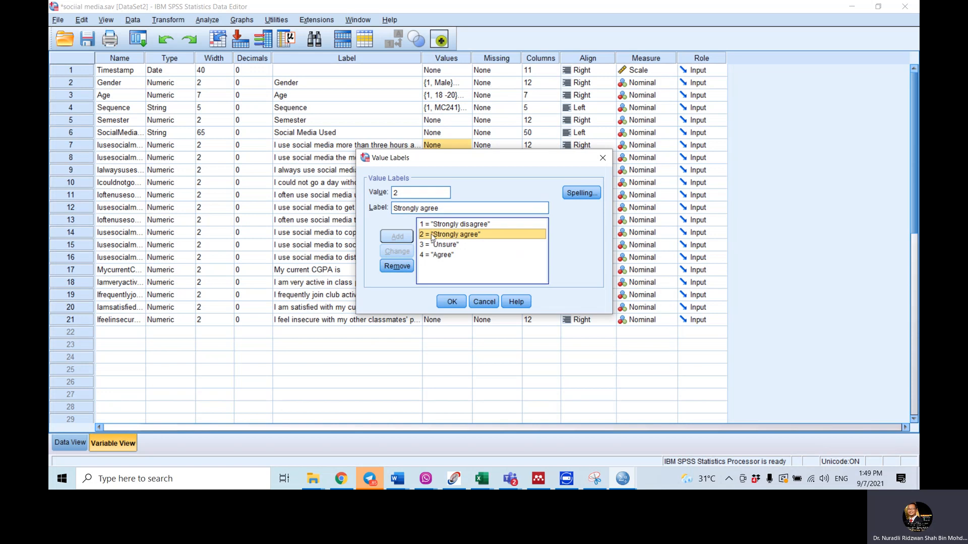
{"action": "left_click", "coordinate": [444, 224]}
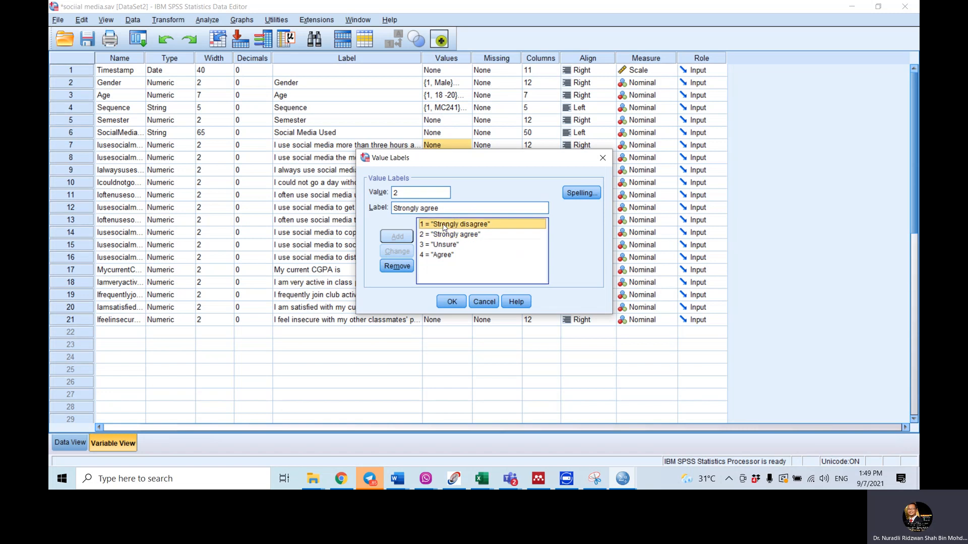
Replace the label of value 2 with "Disagree" in the value labels for the "more than three hours a day" variable.
{"action": "left_click", "coordinate": [444, 235]}
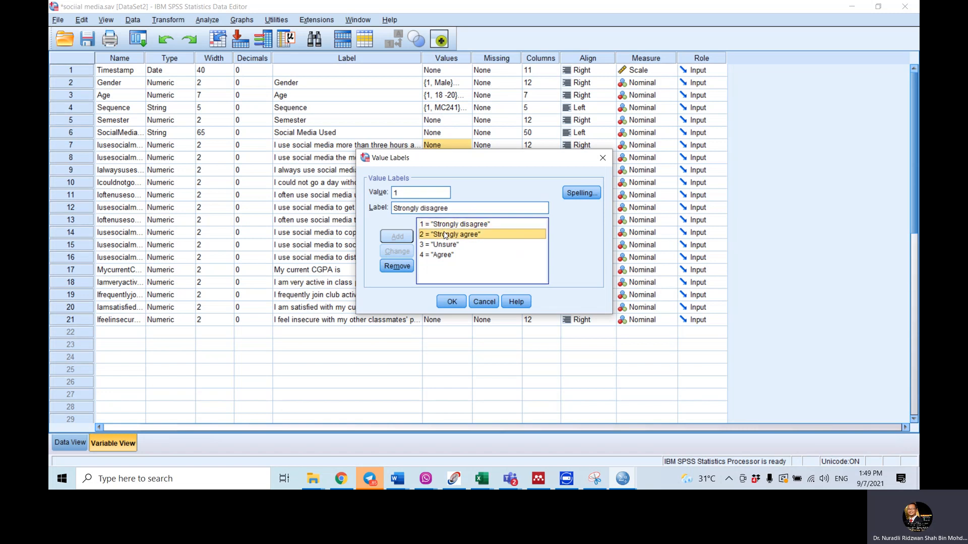
{"action": "left_click", "coordinate": [404, 266]}
{"action": "left_click", "coordinate": [413, 211]}
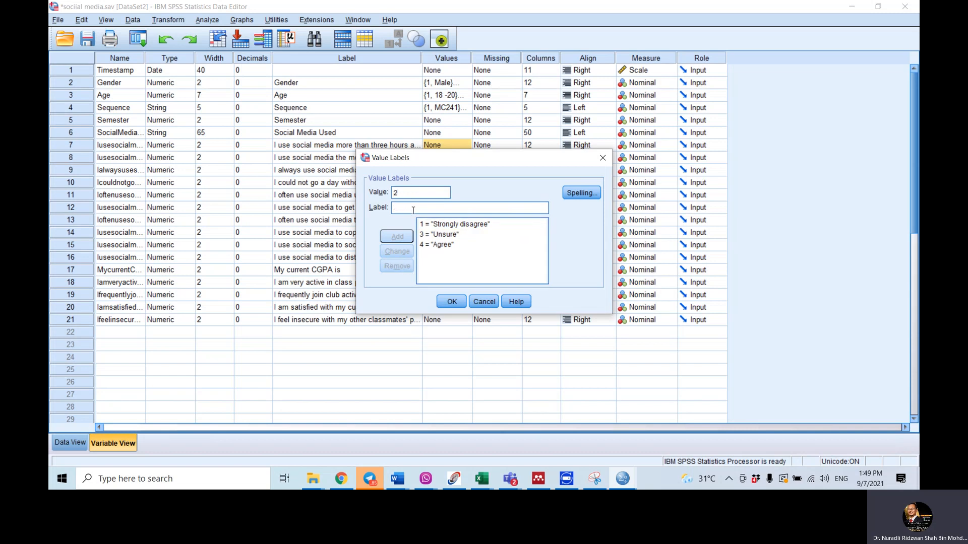
{"action": "type", "text": "Disagree"}
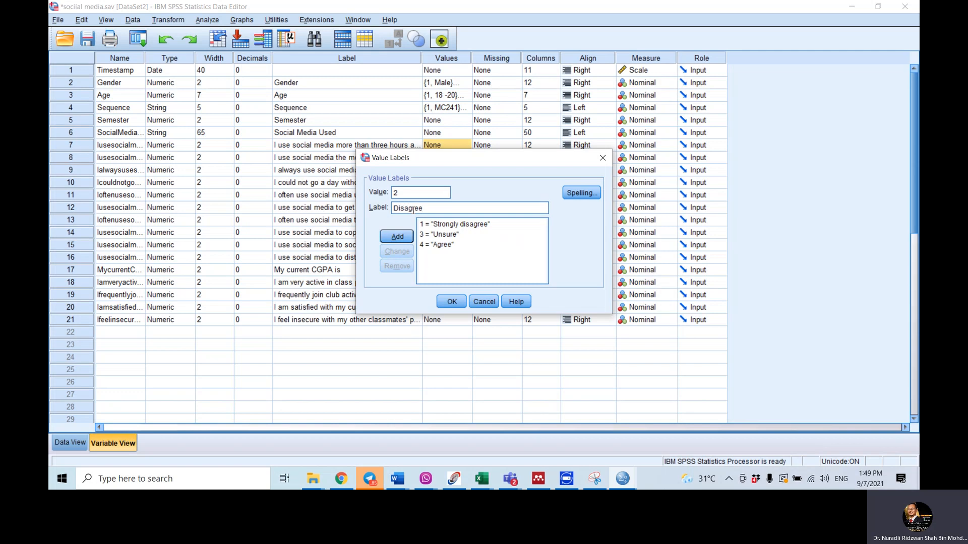
{"action": "left_click", "coordinate": [397, 237]}
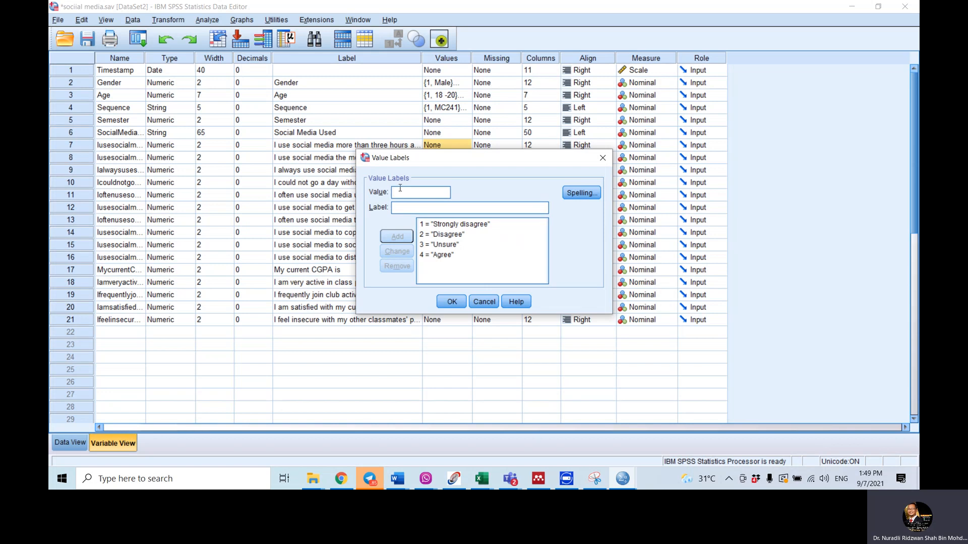
Add the value label 5 = "Strongly agree" and apply the set of value labels to the variable.
{"action": "type", "text": "5"}
{"action": "left_click", "coordinate": [401, 207]}
{"action": "type", "text": "Strongly agree"}
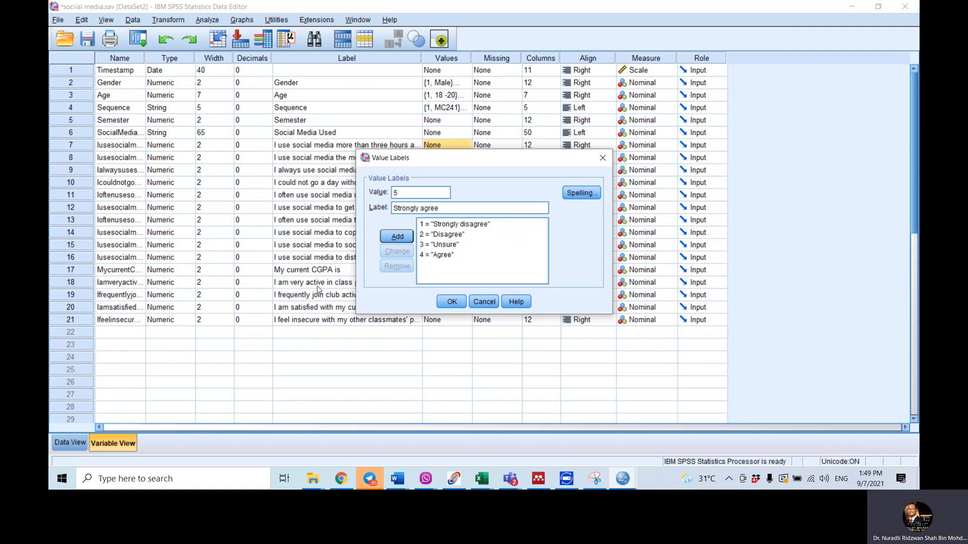
{"action": "left_click", "coordinate": [397, 236]}
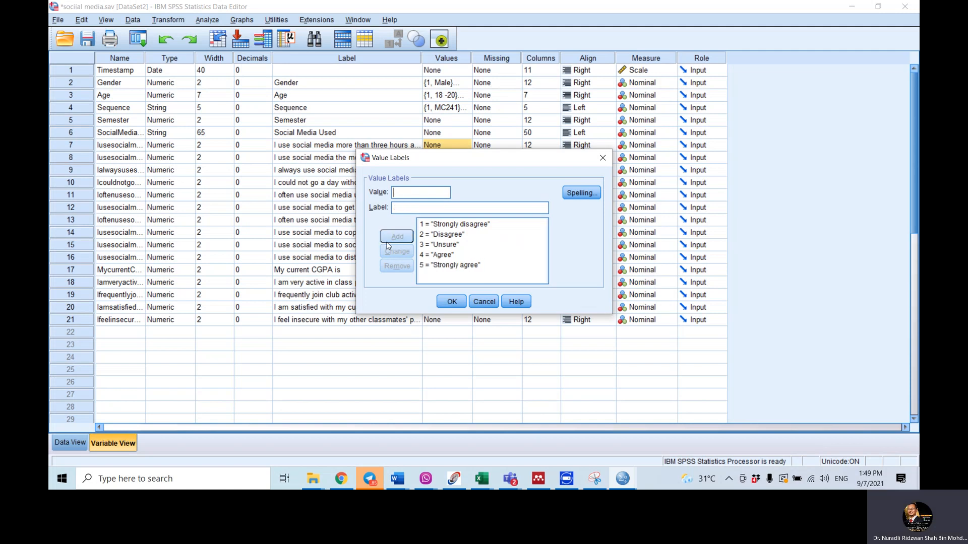
{"action": "left_click", "coordinate": [452, 301]}
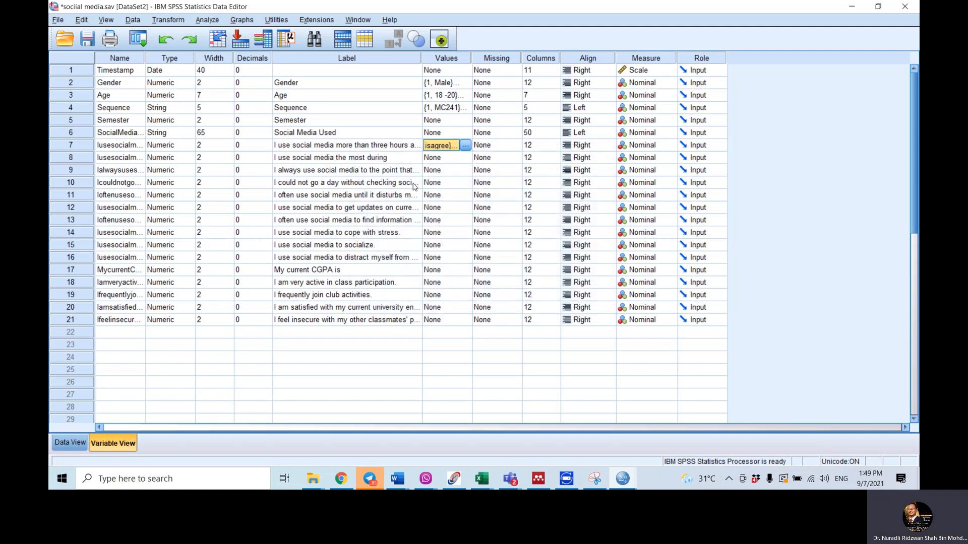
Copy the value labels of variable 7 to variables 8 through 21.
{"action": "right_click", "coordinate": [438, 150]}
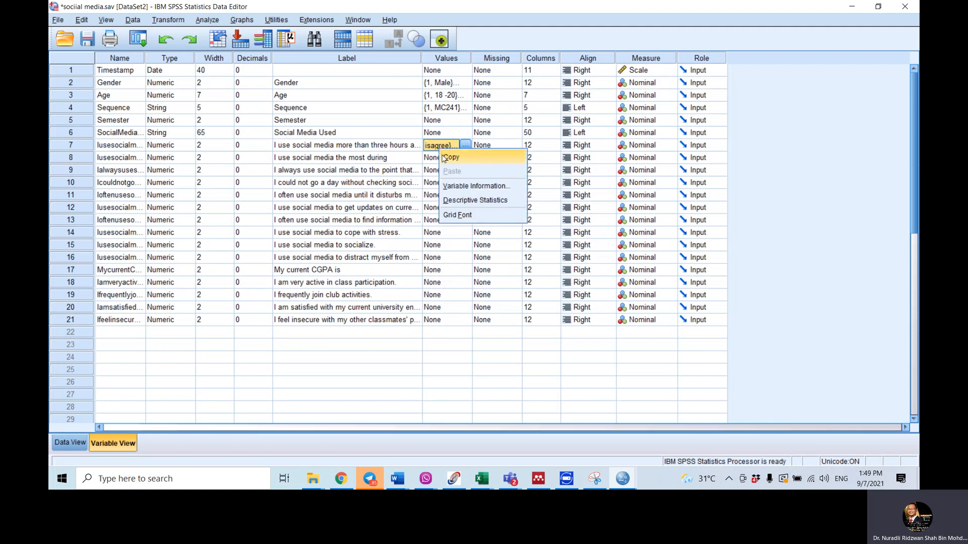
{"action": "left_click", "coordinate": [443, 156]}
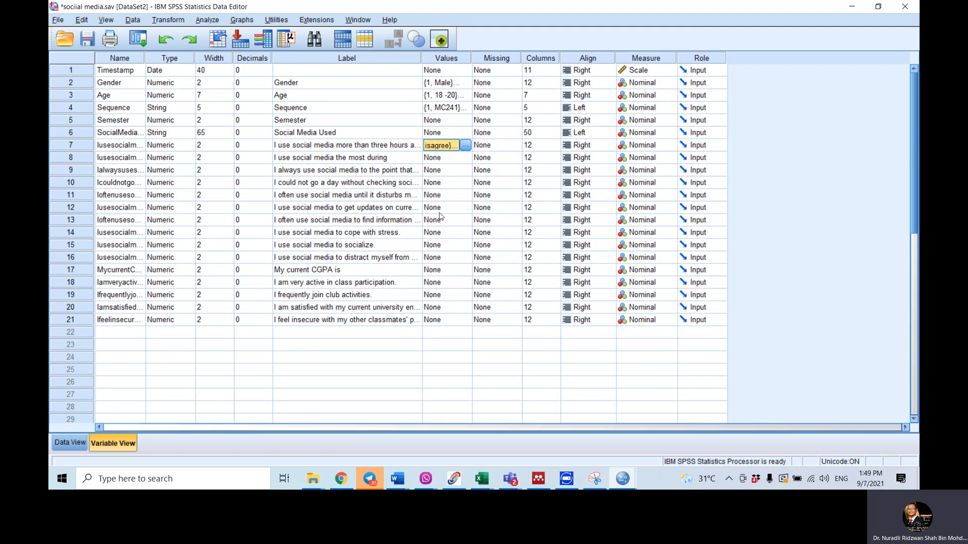
{"action": "left_click", "coordinate": [447, 160]}
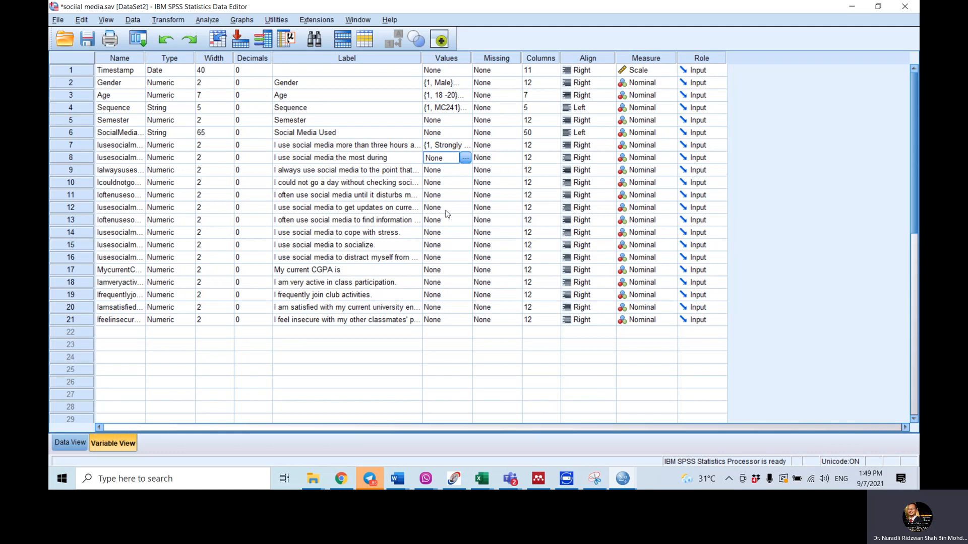
{"action": "left_click", "coordinate": [455, 320]}
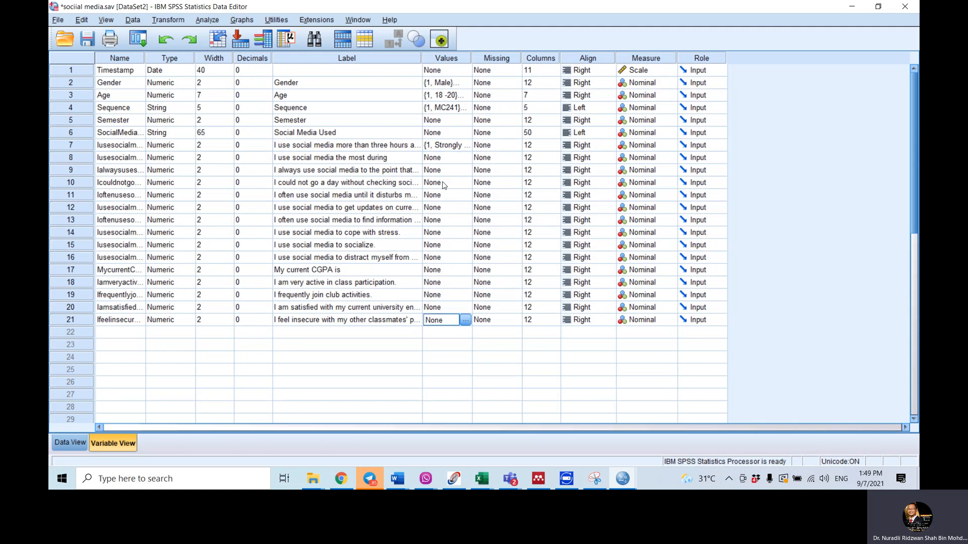
{"action": "left_click_drag", "start_coordinate": [442, 159], "coordinate": [450, 318]}
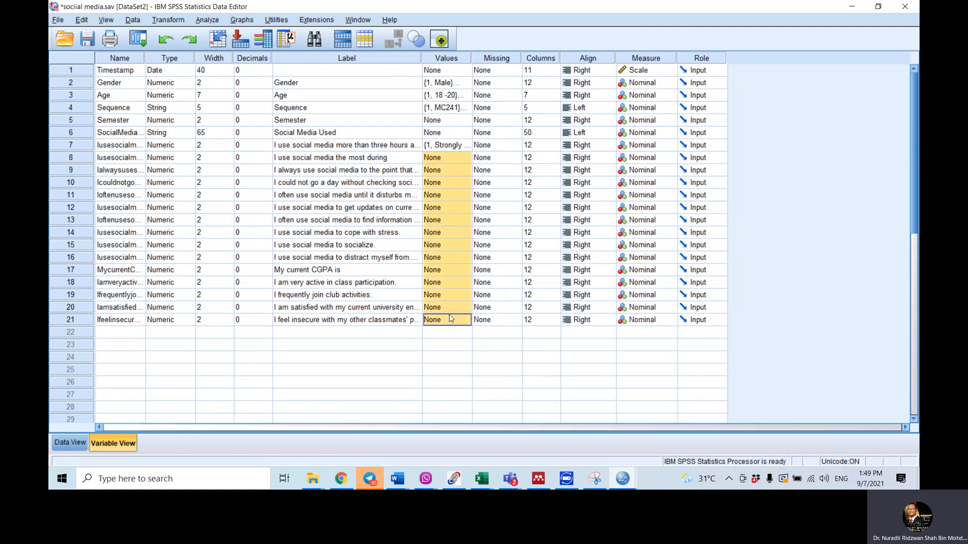
{"action": "key", "text": "ctrl+v"}
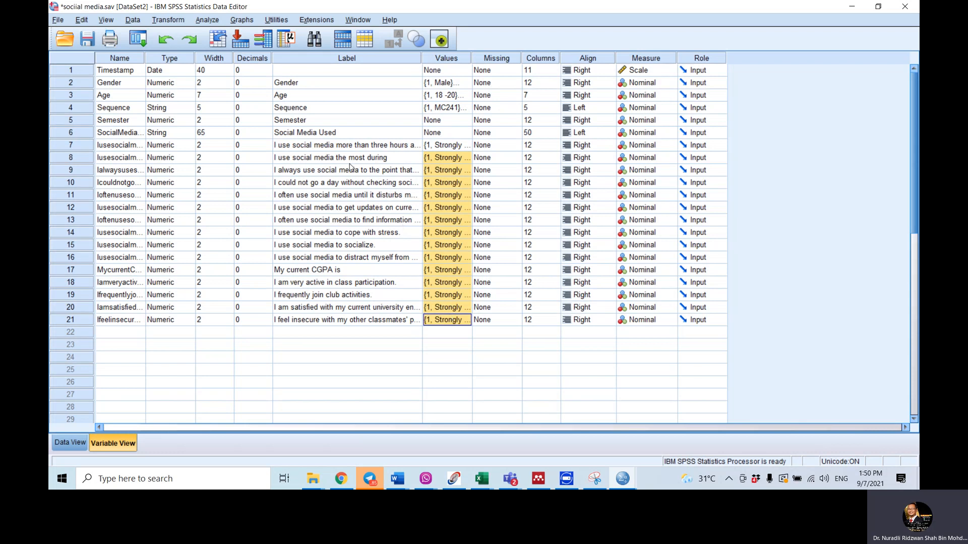
Review the value labels assigned to variable 7, then close them without changes and dismiss the browser notifications.
{"action": "left_click", "coordinate": [343, 148]}
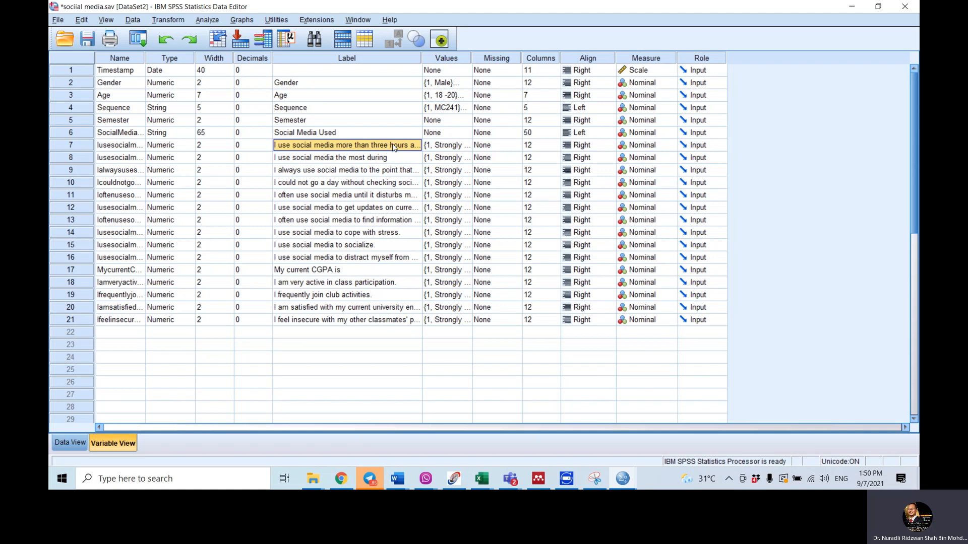
{"action": "left_click", "coordinate": [459, 146]}
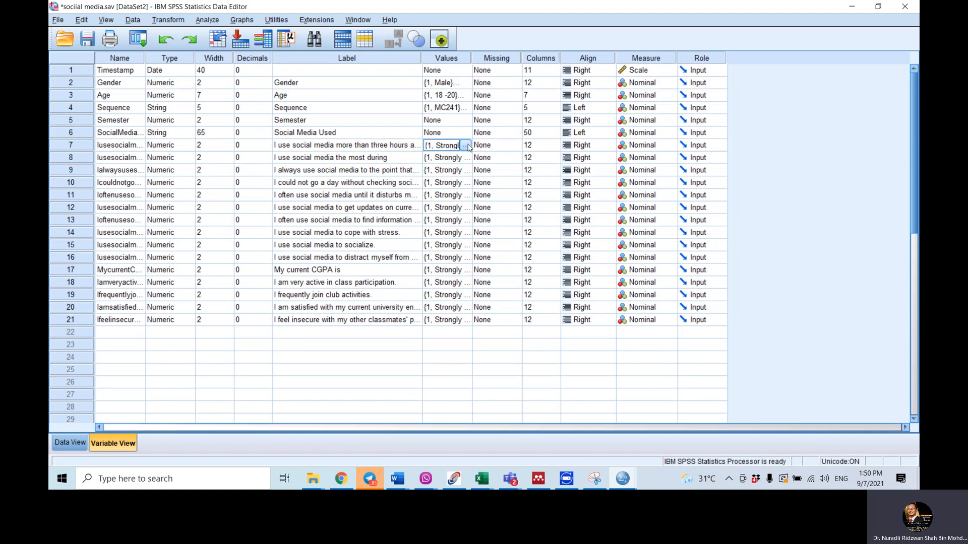
{"action": "left_click", "coordinate": [466, 145]}
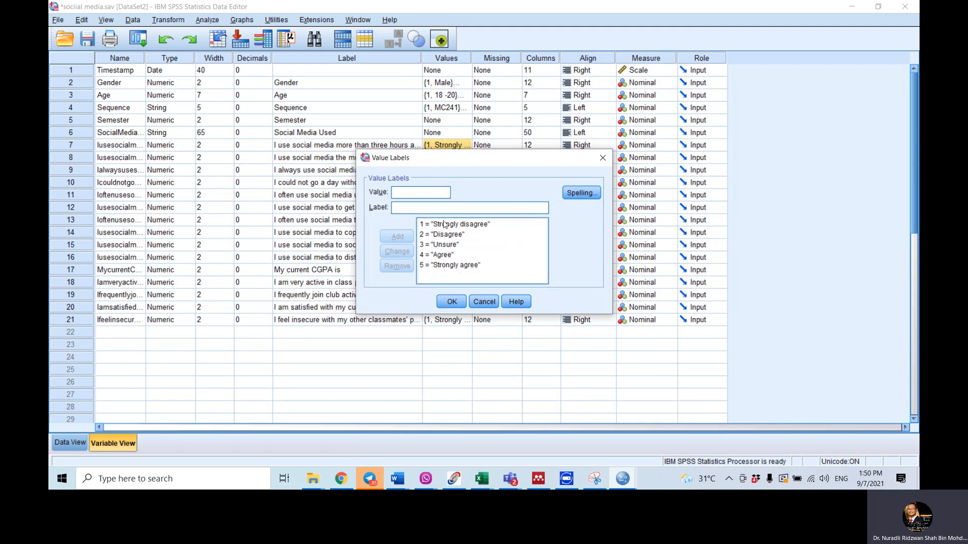
{"action": "left_click", "coordinate": [443, 225]}
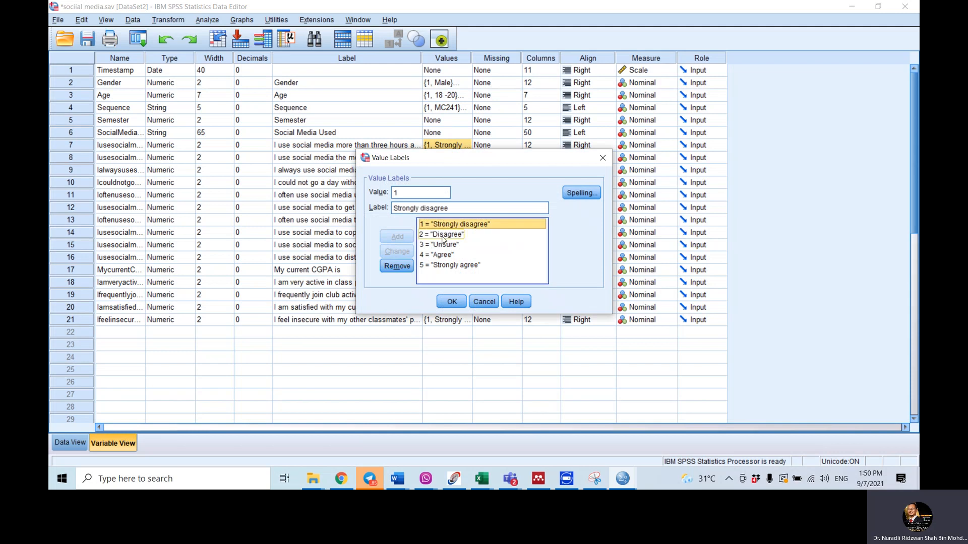
{"action": "key", "text": "Down"}
{"action": "key", "text": "Down"}
{"action": "key", "text": "Up"}
{"action": "key", "text": "Up"}
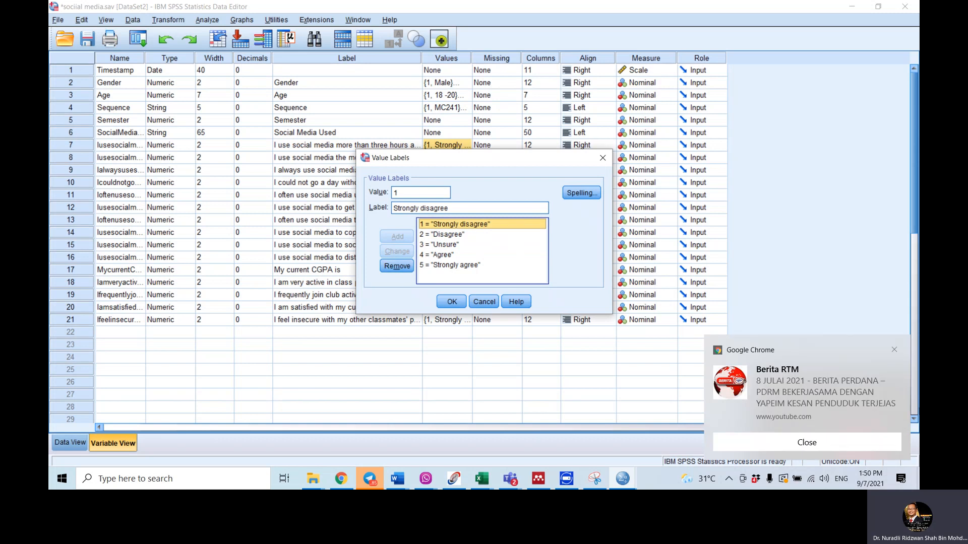
{"action": "left_click", "coordinate": [893, 349]}
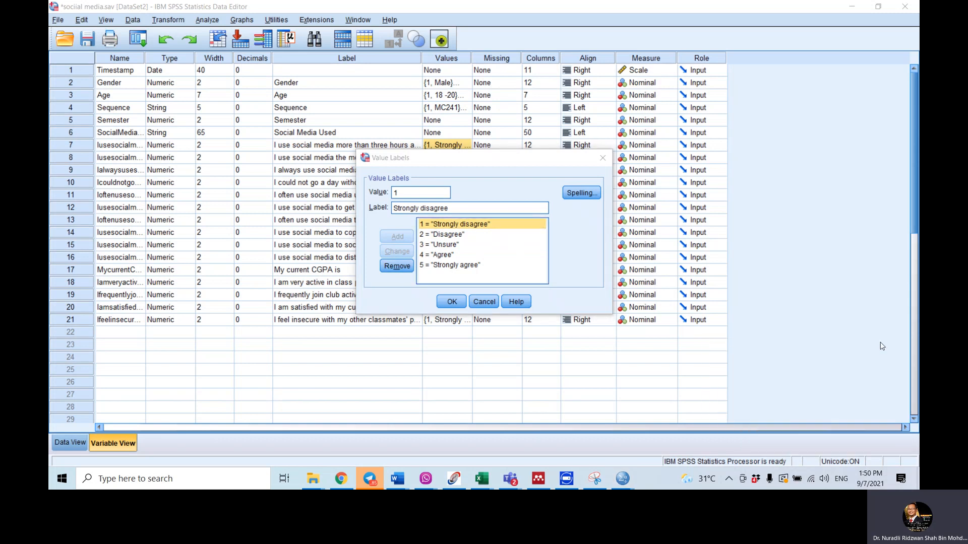
{"action": "left_click", "coordinate": [603, 159]}
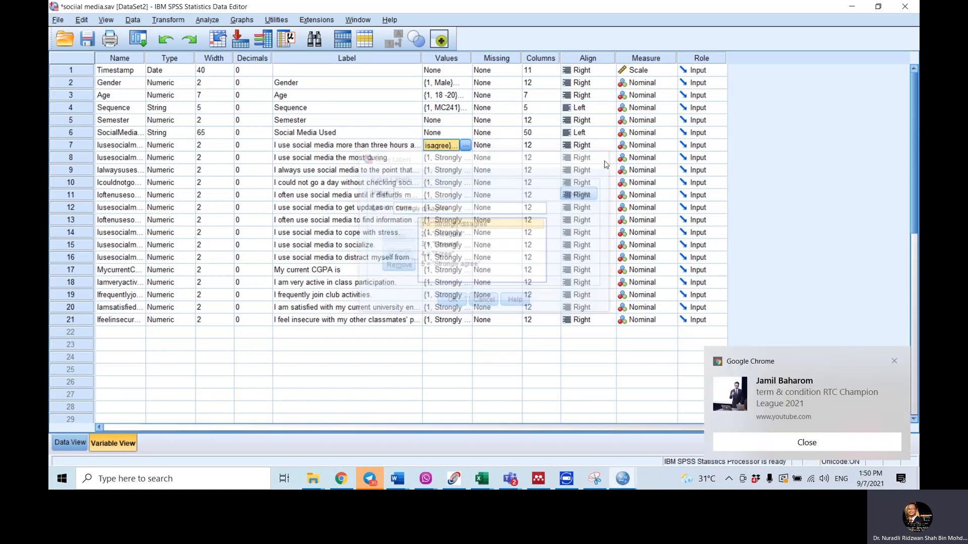
{"action": "left_click", "coordinate": [893, 362]}
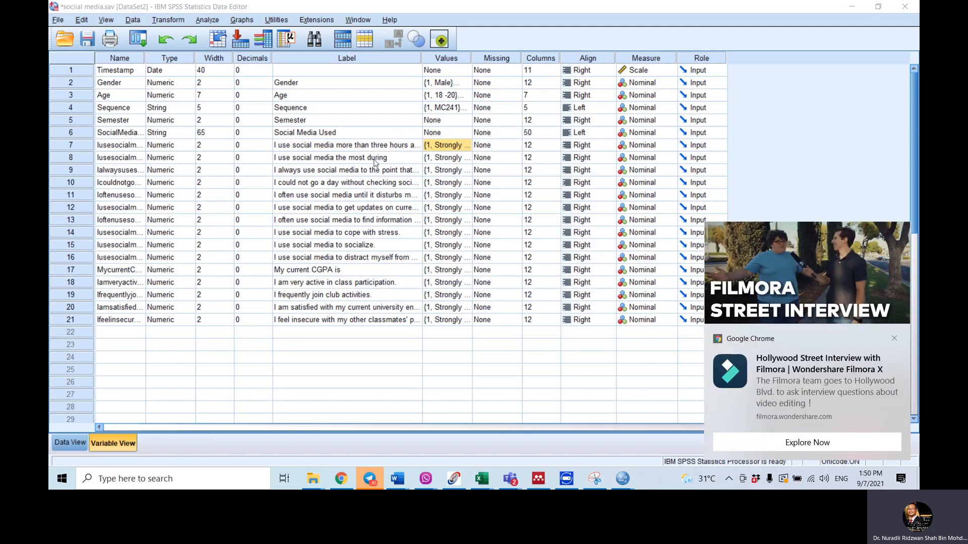
Open the value labels of "I use social media the most during" and clear the label text for value 1.
{"action": "left_click", "coordinate": [447, 160]}
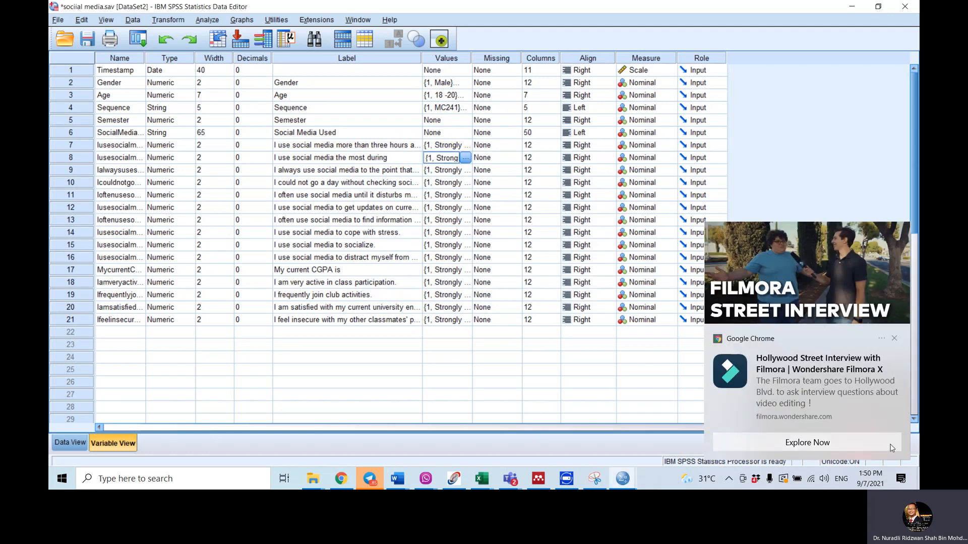
{"action": "left_click", "coordinate": [894, 338]}
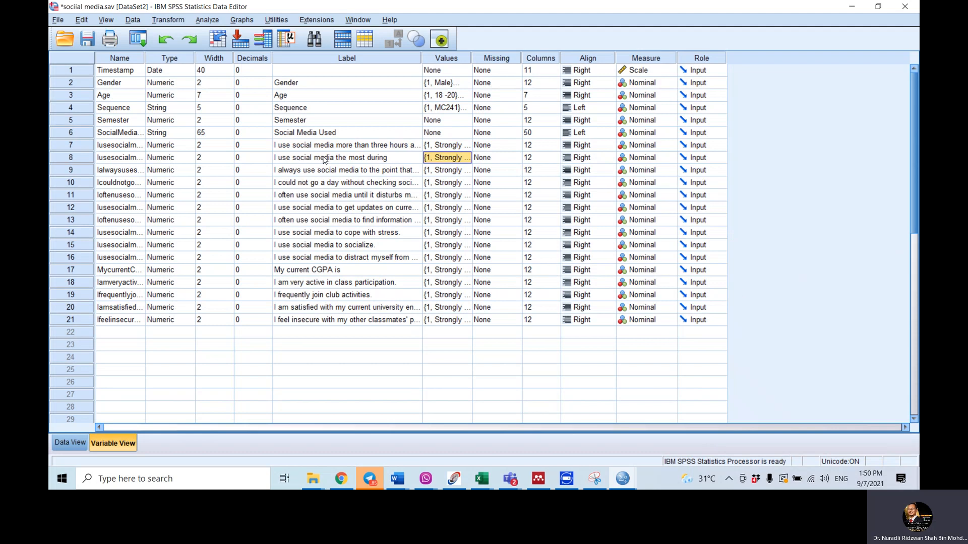
{"action": "left_click", "coordinate": [466, 158]}
{"action": "left_click", "coordinate": [467, 158]}
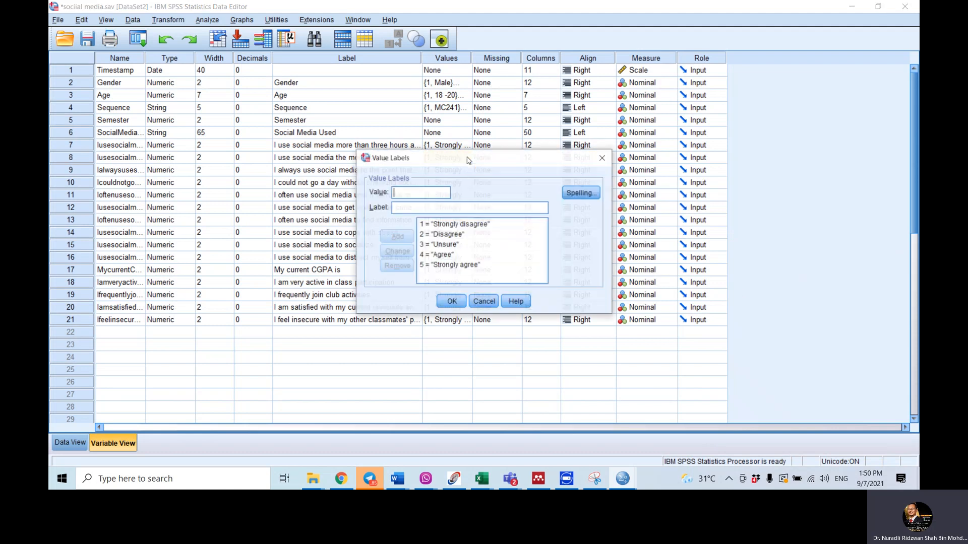
{"action": "left_click", "coordinate": [443, 224]}
{"action": "left_click_drag", "start_coordinate": [453, 207], "coordinate": [403, 209]}
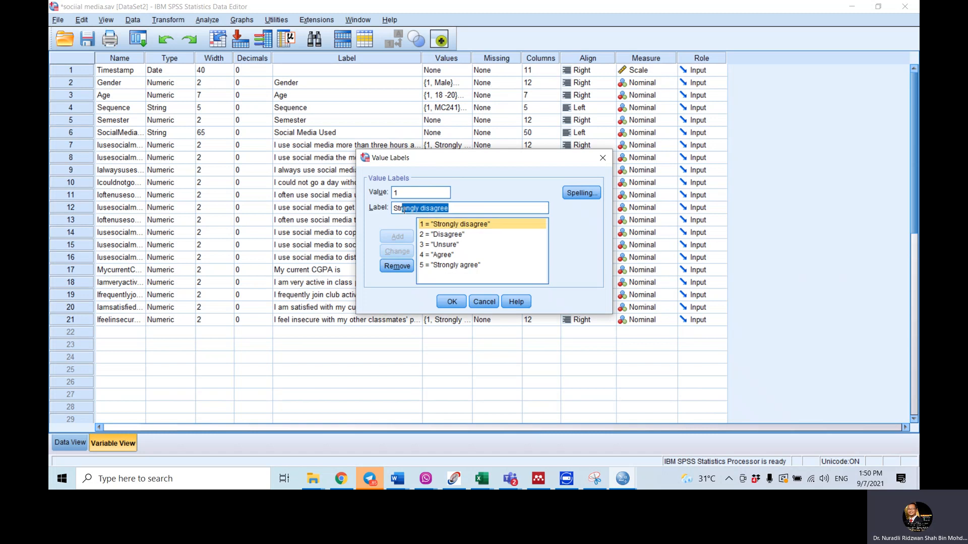
{"action": "key", "text": "ctrl+BackSpace"}
{"action": "key", "text": "BackSpace"}
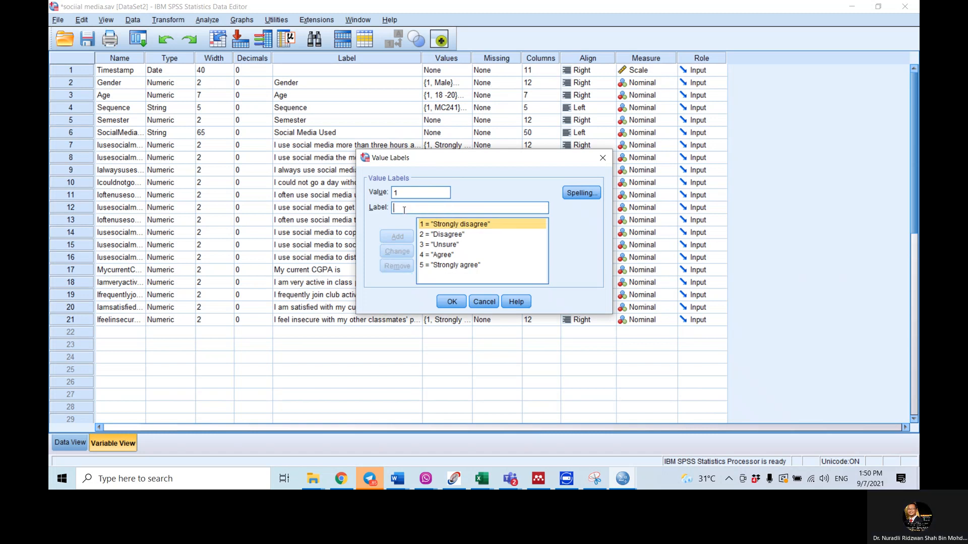
Switch to the COM570 questionnaire in Chrome and look up the answer coding for "I use social media the most during".
{"action": "left_click", "coordinate": [346, 479]}
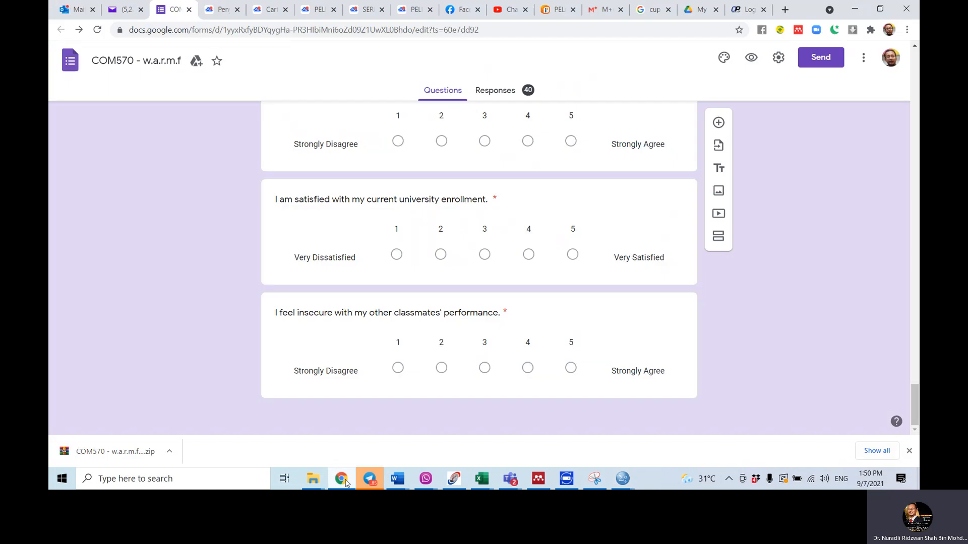
{"action": "scroll", "coordinate": [357, 286], "scroll_direction": "up", "scroll_amount": 6}
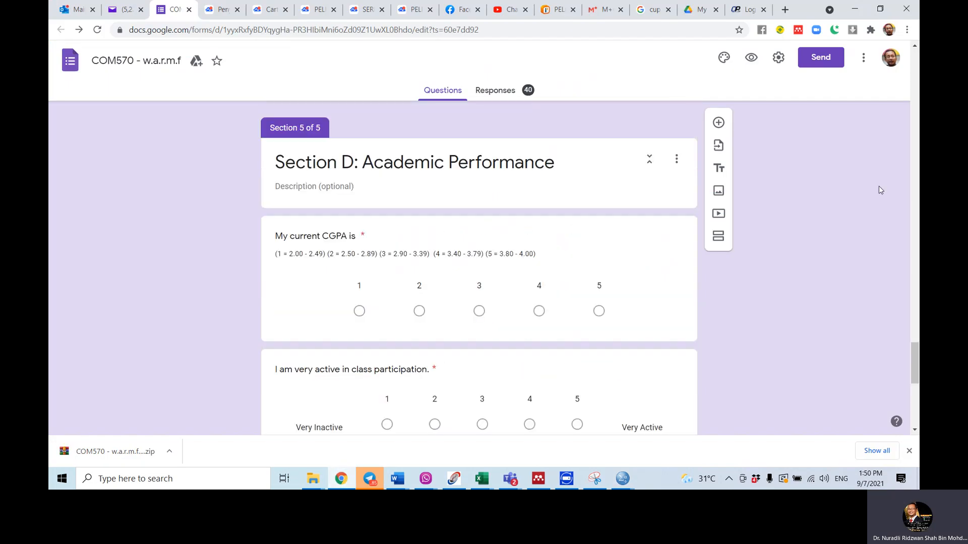
{"action": "scroll", "coordinate": [878, 187], "scroll_direction": "up", "scroll_amount": 15}
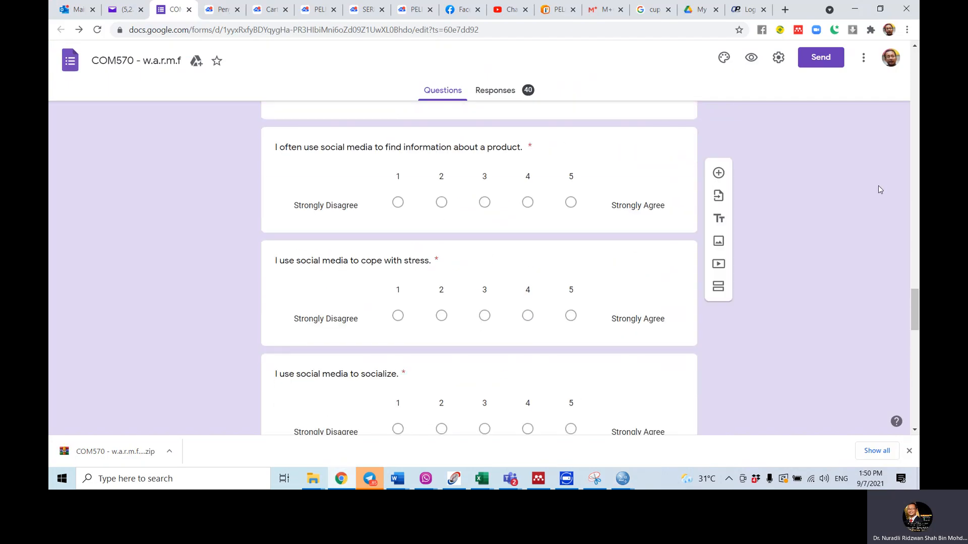
{"action": "scroll", "coordinate": [878, 186], "scroll_direction": "up", "scroll_amount": 10}
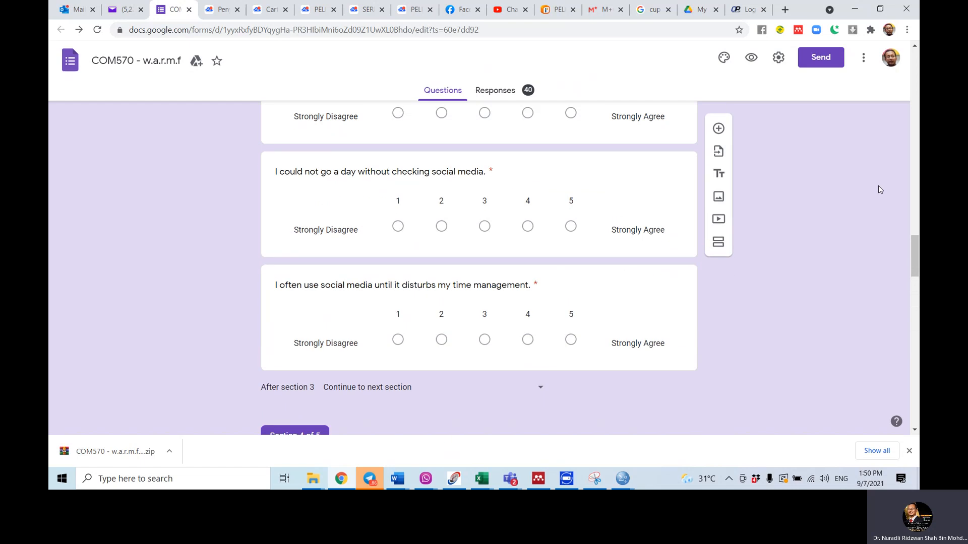
{"action": "scroll", "coordinate": [878, 189], "scroll_direction": "up", "scroll_amount": 10}
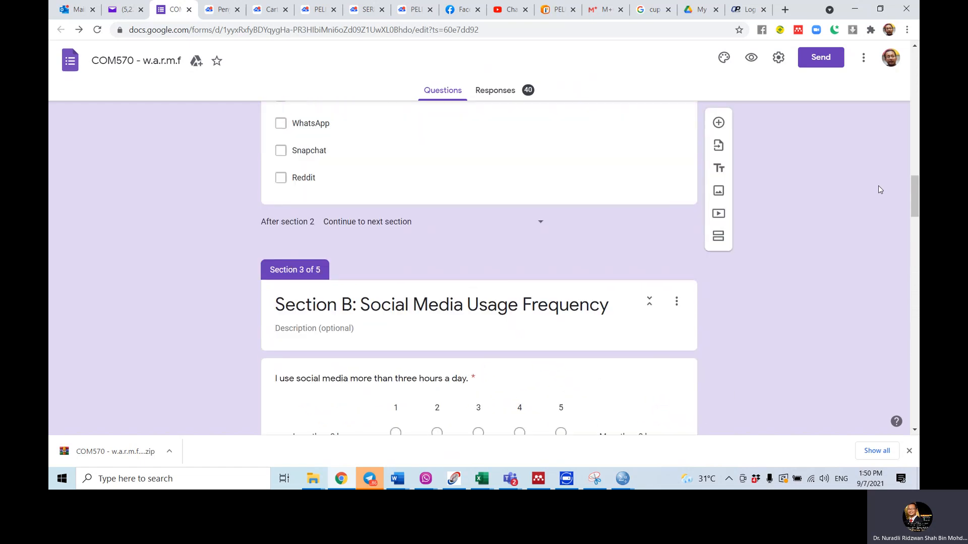
{"action": "scroll", "coordinate": [880, 189], "scroll_direction": "down", "scroll_amount": 8}
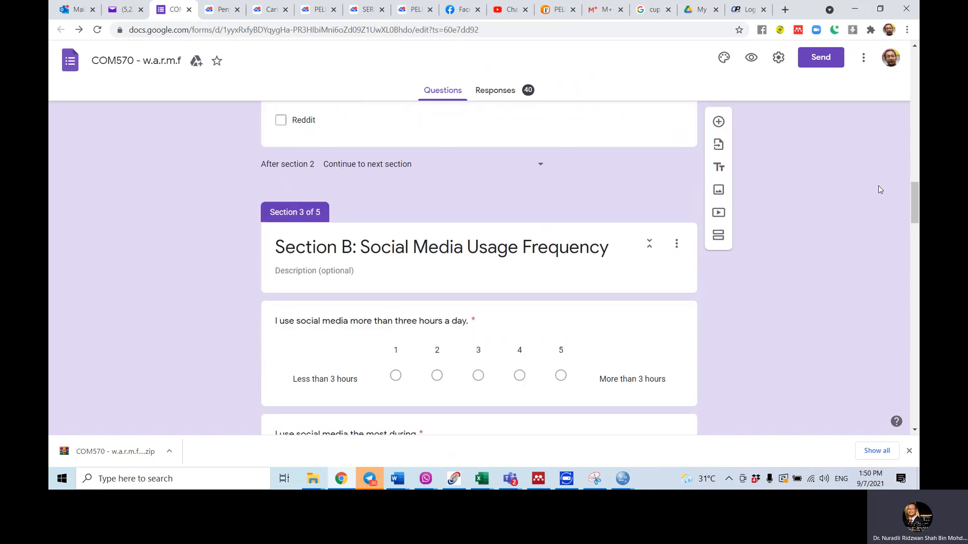
{"action": "scroll", "coordinate": [878, 190], "scroll_direction": "down", "scroll_amount": 1}
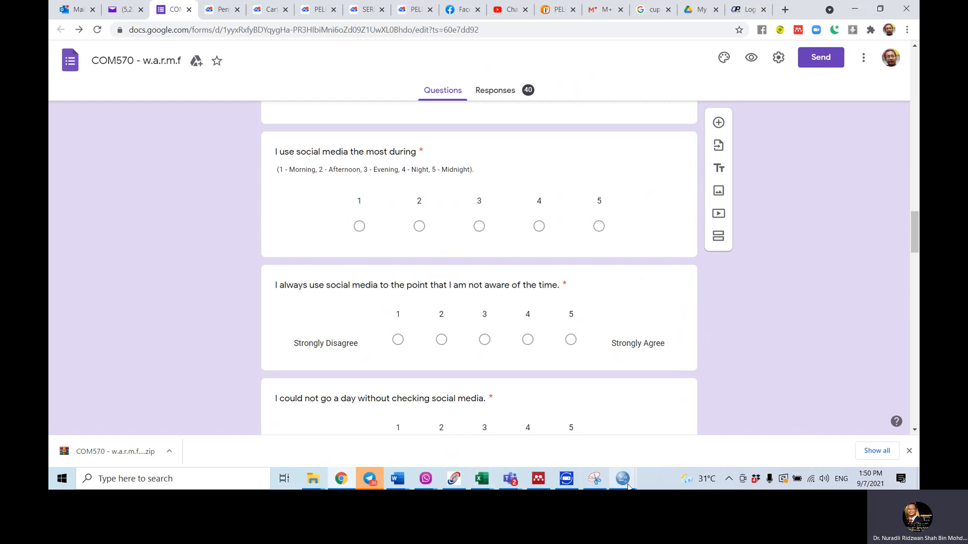
Switch to the social media dataset in SPSS and change the label of value 1 to "Morning".
{"action": "mouse_move", "coordinate": [622, 484]}
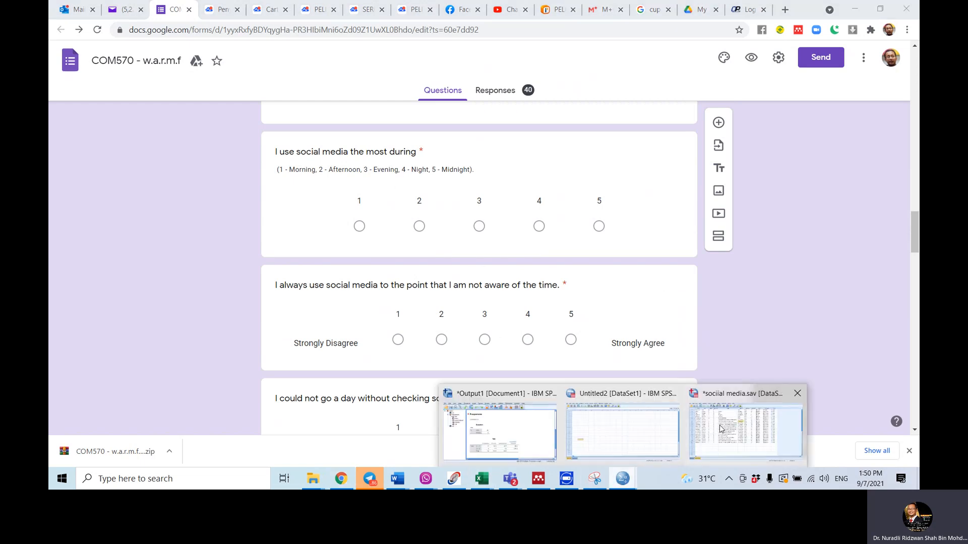
{"action": "left_click", "coordinate": [746, 418]}
{"action": "type", "text": "Morning"}
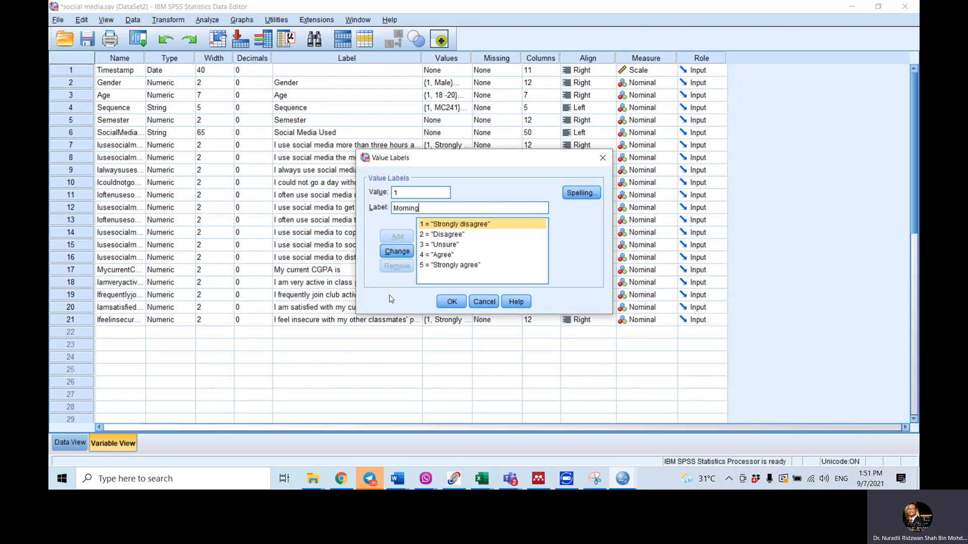
{"action": "left_click", "coordinate": [397, 251]}
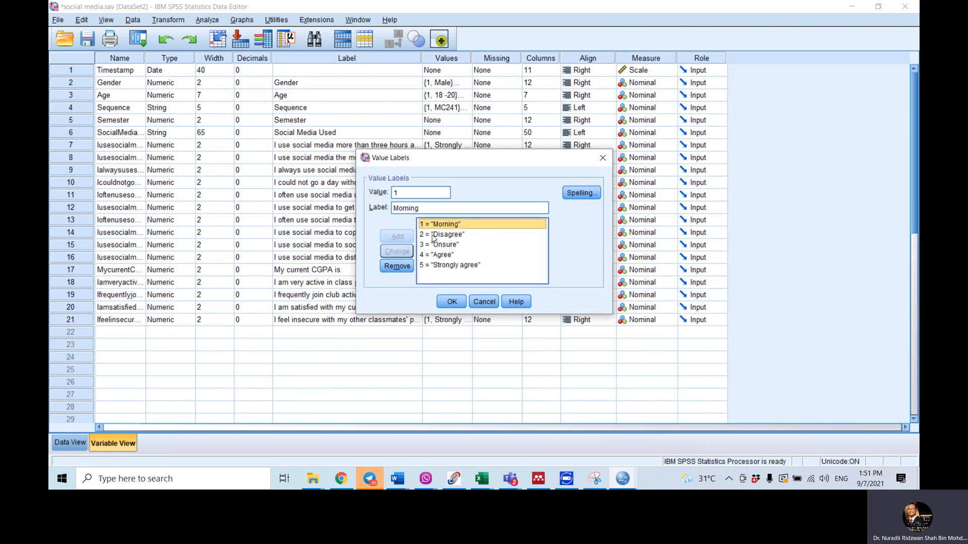
Change the label of value 2 from the agreement scale to "Afternoon" for "I use social media the most during".
{"action": "left_click", "coordinate": [433, 234]}
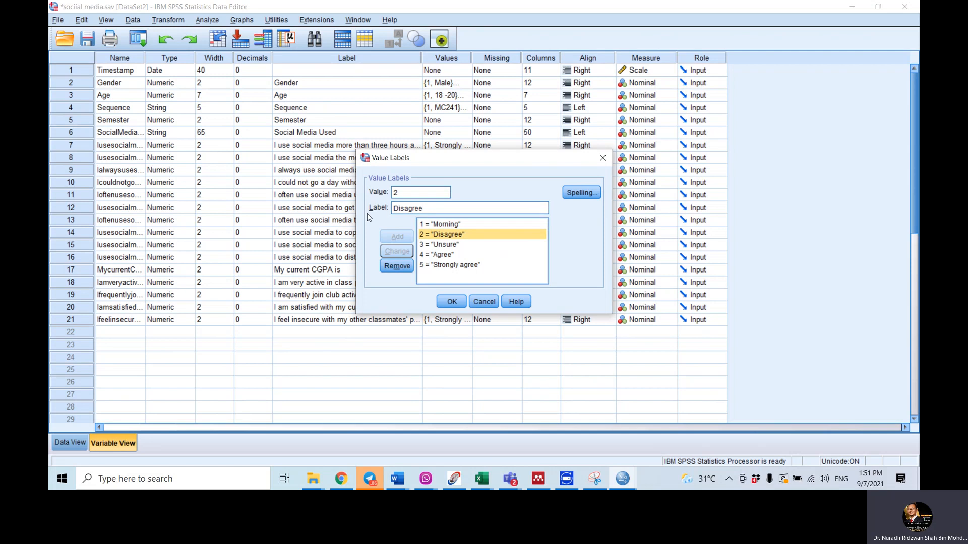
{"action": "key", "text": "BackSpace"}
{"action": "key", "text": "BackSpace"}
{"action": "key", "text": "BackSpace"}
{"action": "key", "text": "BackSpace"}
{"action": "key", "text": "BackSpace"}
{"action": "key", "text": "BackSpace"}
{"action": "key", "text": "BackSpace"}
{"action": "key", "text": "BackSpace"}
{"action": "type", "text": "Afternoom"}
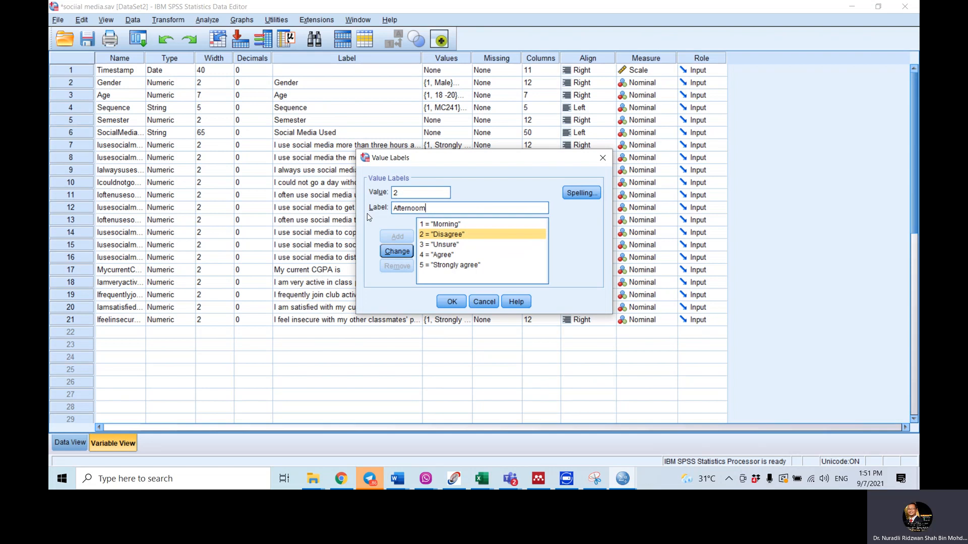
{"action": "key", "text": "BackSpace"}
{"action": "type", "text": "n"}
{"action": "left_click", "coordinate": [397, 252]}
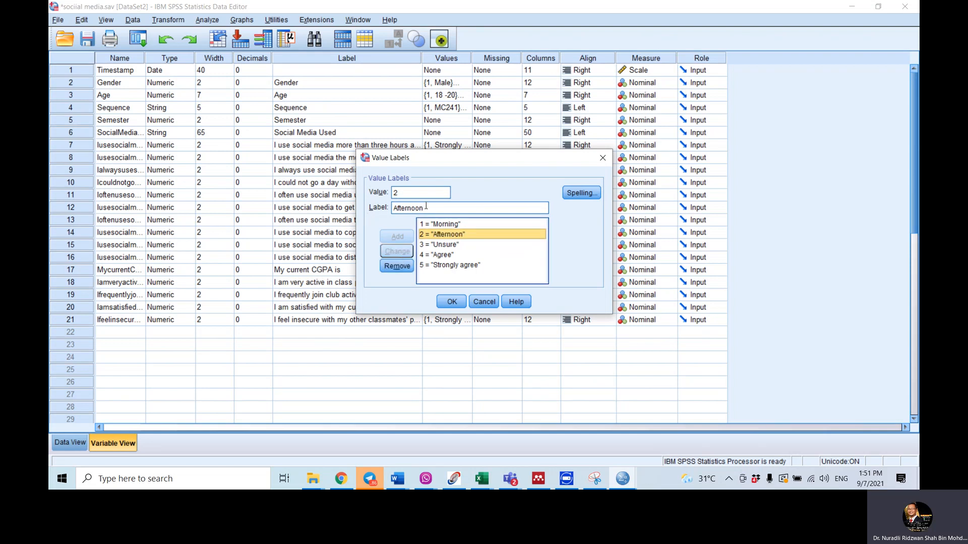
{"action": "left_click_drag", "start_coordinate": [425, 208], "coordinate": [369, 213]}
{"action": "type", "text": "Eve"}
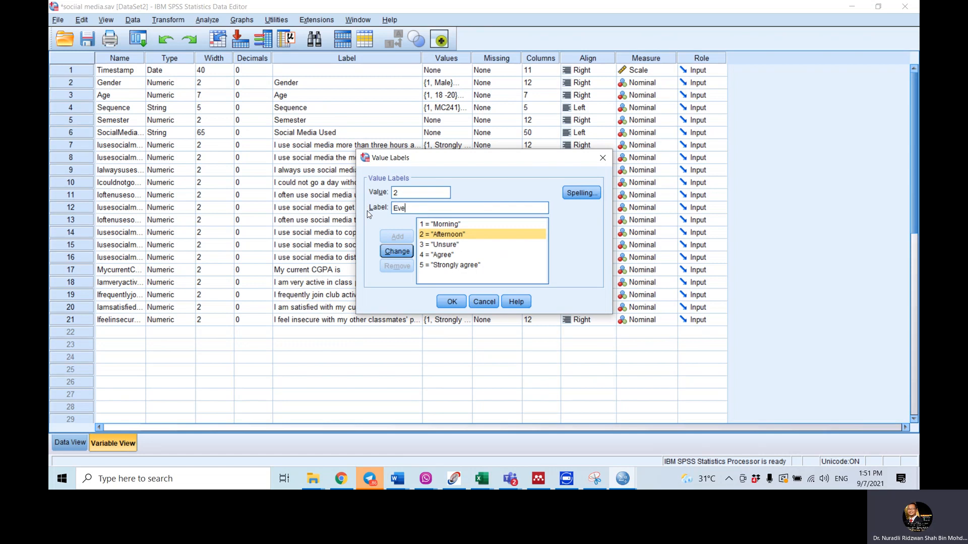
{"action": "type", "text": "ning"}
{"action": "left_click", "coordinate": [395, 251]}
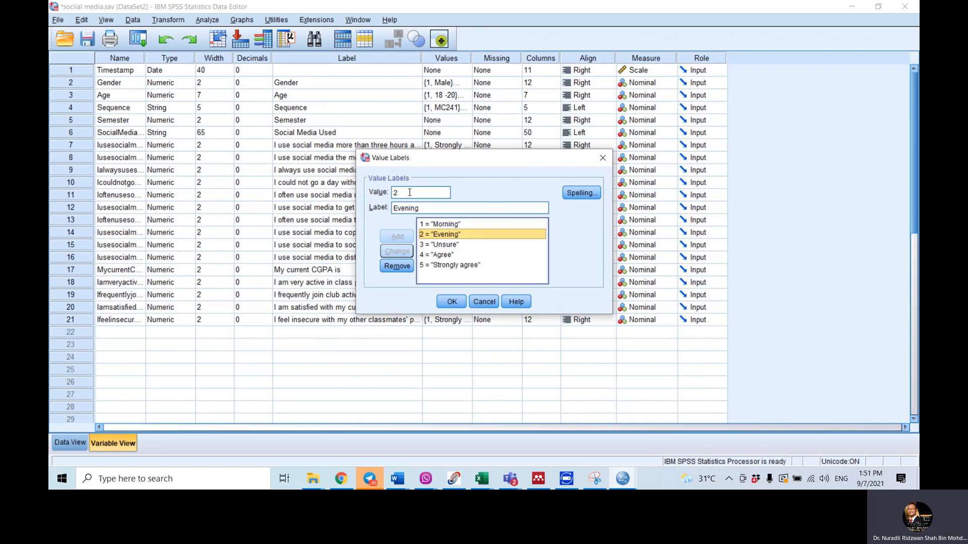
{"action": "left_click_drag", "start_coordinate": [418, 209], "coordinate": [386, 212]}
{"action": "type", "text": "Afternoon"}
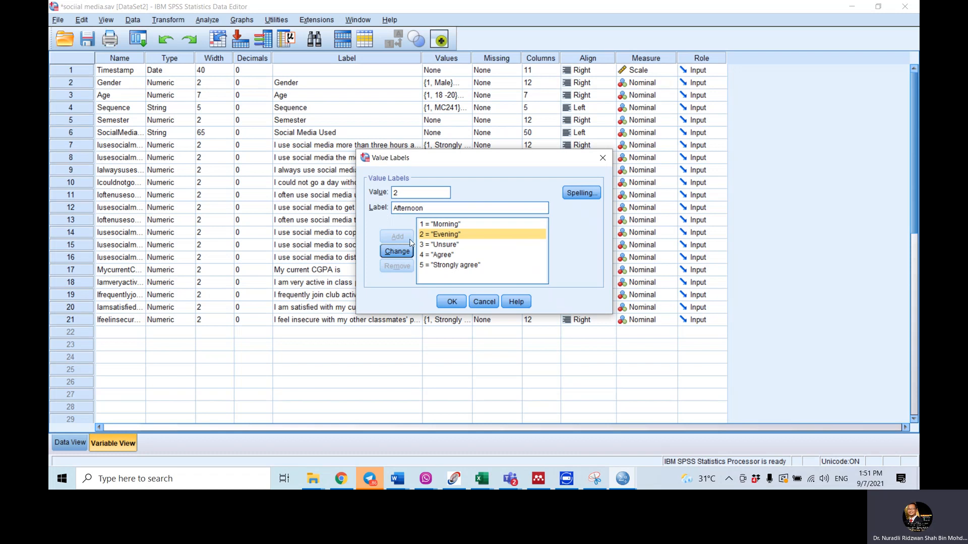
{"action": "left_click", "coordinate": [396, 251]}
Set value 3 to the label "Evening" and accept replacing the label already defined for that value.
{"action": "left_click", "coordinate": [416, 191]}
{"action": "type", "text": "3"}
{"action": "key", "text": "Tab"}
{"action": "type", "text": "Evenin"}
{"action": "key", "text": "Delete"}
{"action": "key", "text": "Delete"}
{"action": "key", "text": "Delete"}
{"action": "key", "text": "Delete"}
{"action": "key", "text": "Delete"}
{"action": "key", "text": "Delete"}
{"action": "key", "text": "Delete"}
{"action": "key", "text": "Delete"}
{"action": "key", "text": "Delete"}
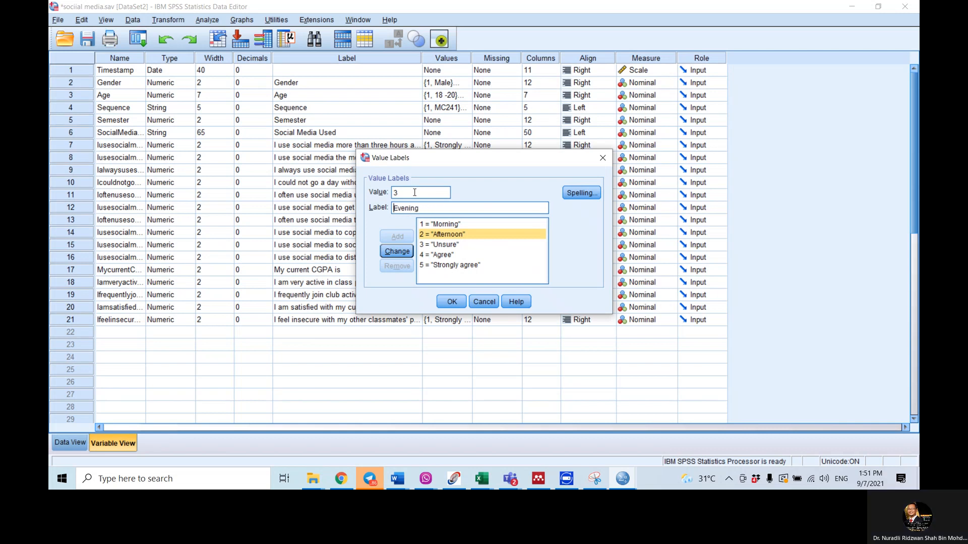
{"action": "left_click", "coordinate": [398, 250]}
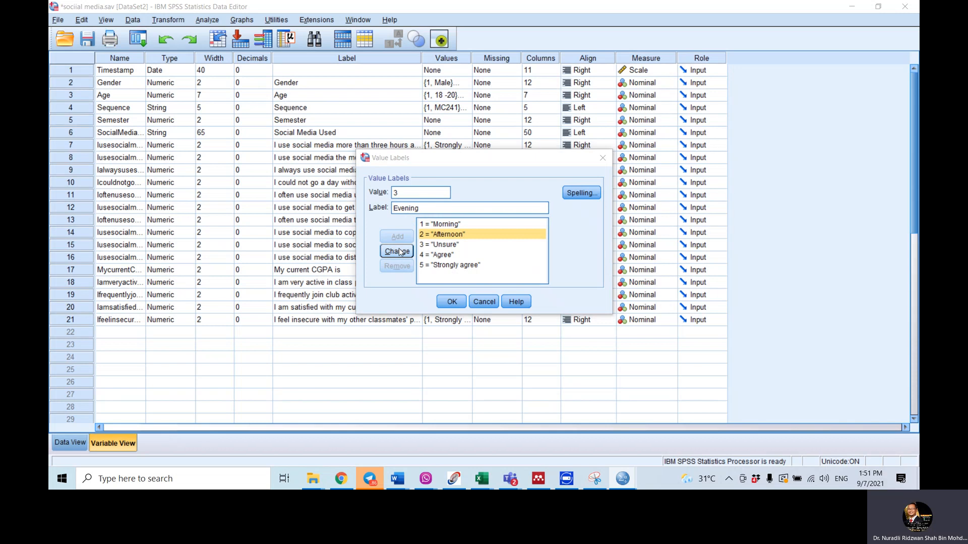
{"action": "left_click", "coordinate": [459, 256]}
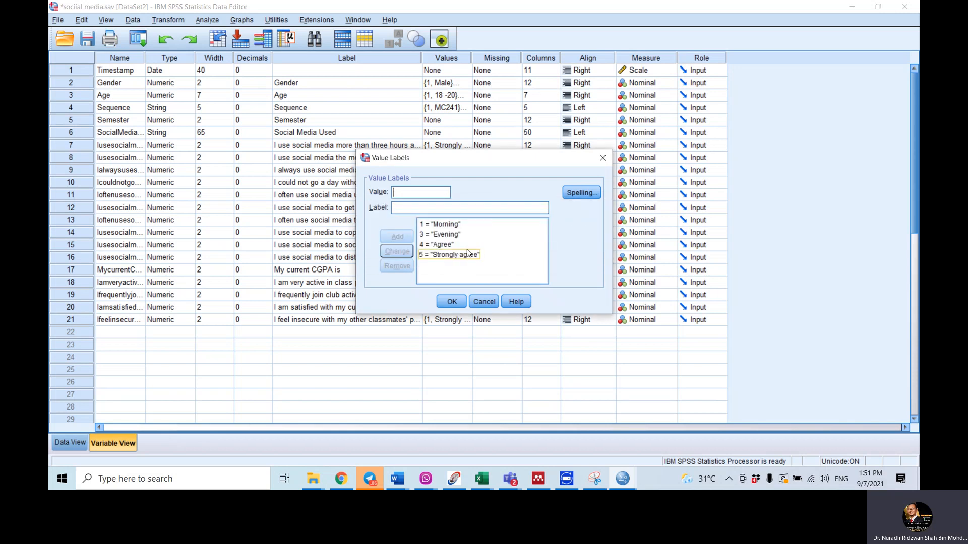
Add value 2 with the label "Afternoon" to the value labels.
{"action": "left_click", "coordinate": [419, 193]}
{"action": "left_click", "coordinate": [417, 210]}
{"action": "type", "text": "Afternoon"}
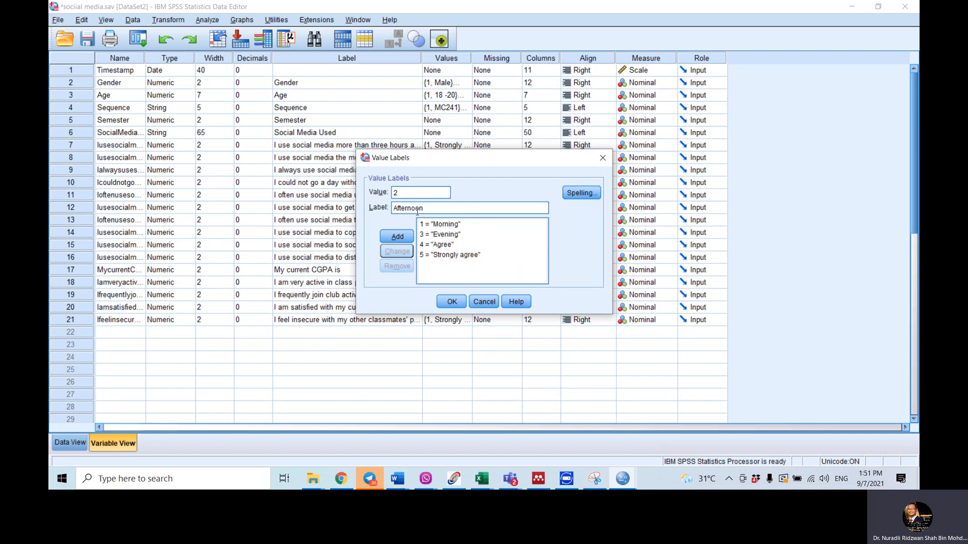
{"action": "left_click", "coordinate": [405, 241]}
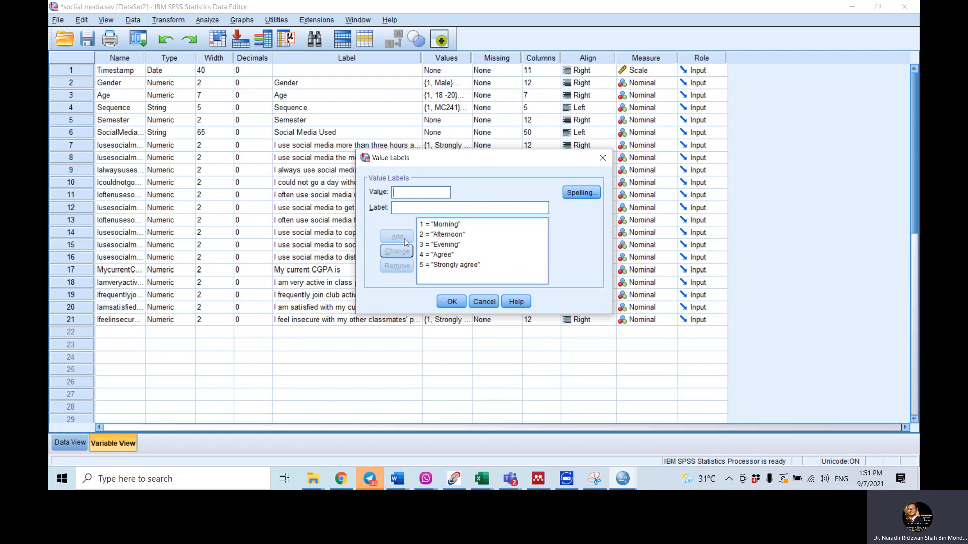
Change the label of value 4 to "Night".
{"action": "left_click", "coordinate": [436, 255]}
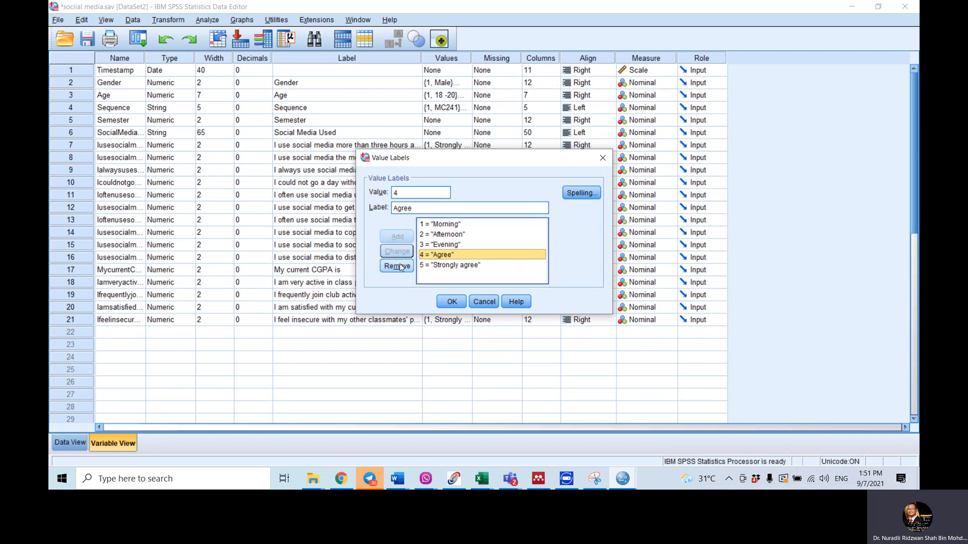
{"action": "left_click_drag", "start_coordinate": [414, 208], "coordinate": [370, 217]}
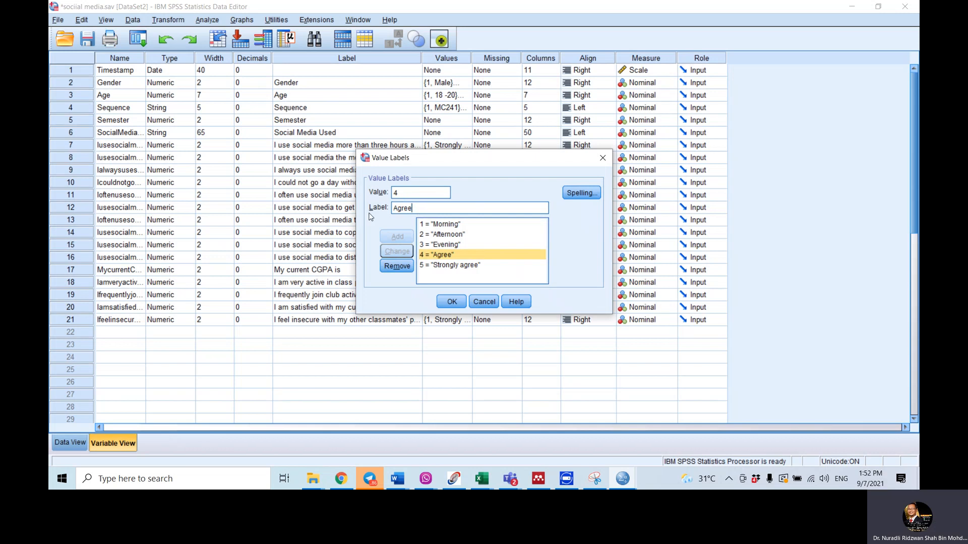
{"action": "type", "text": "Nig"}
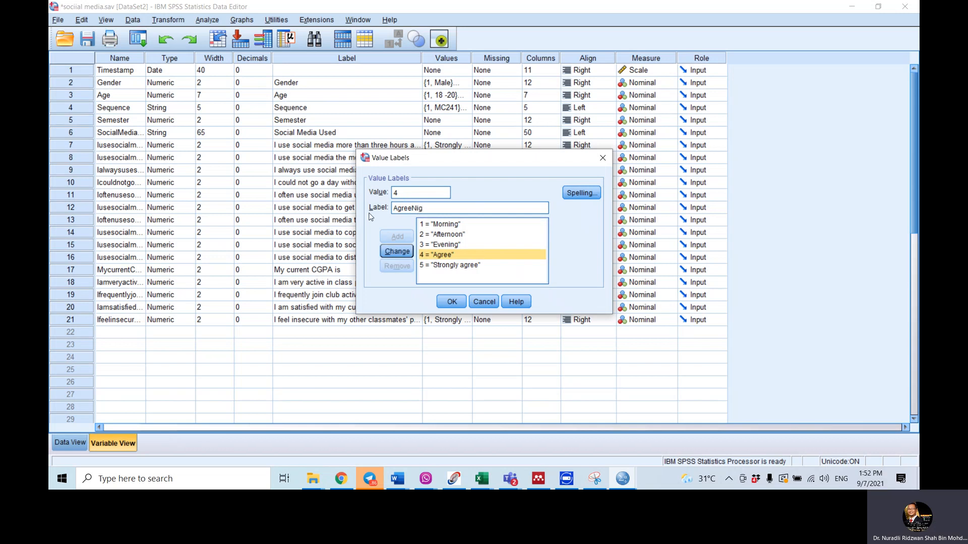
{"action": "type", "text": "ht"}
{"action": "key", "text": "Left"}
{"action": "key", "text": "Left"}
{"action": "key", "text": "Left"}
{"action": "key", "text": "BackSpace"}
{"action": "key", "text": "BackSpace"}
{"action": "key", "text": "BackSpace"}
{"action": "key", "text": "BackSpace"}
{"action": "key", "text": "BackSpace"}
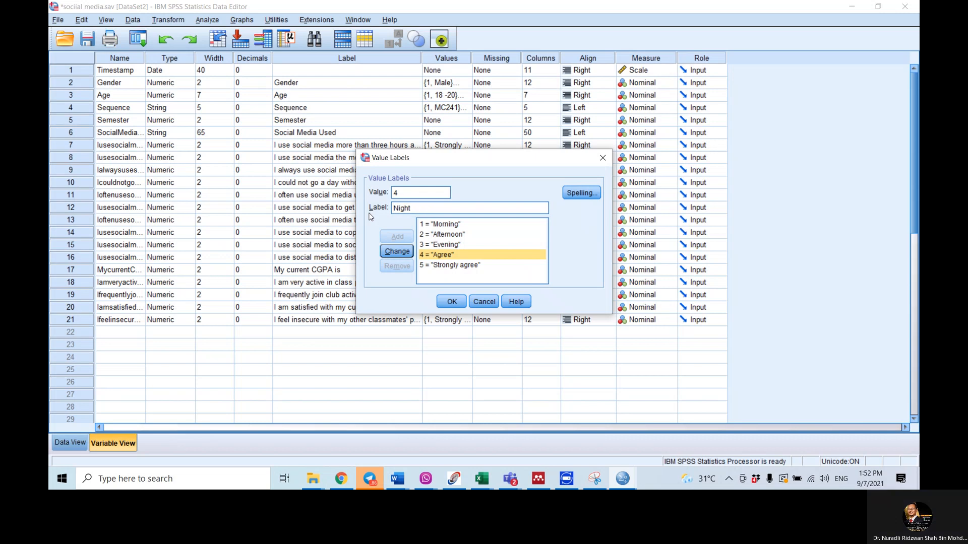
{"action": "left_click", "coordinate": [397, 251]}
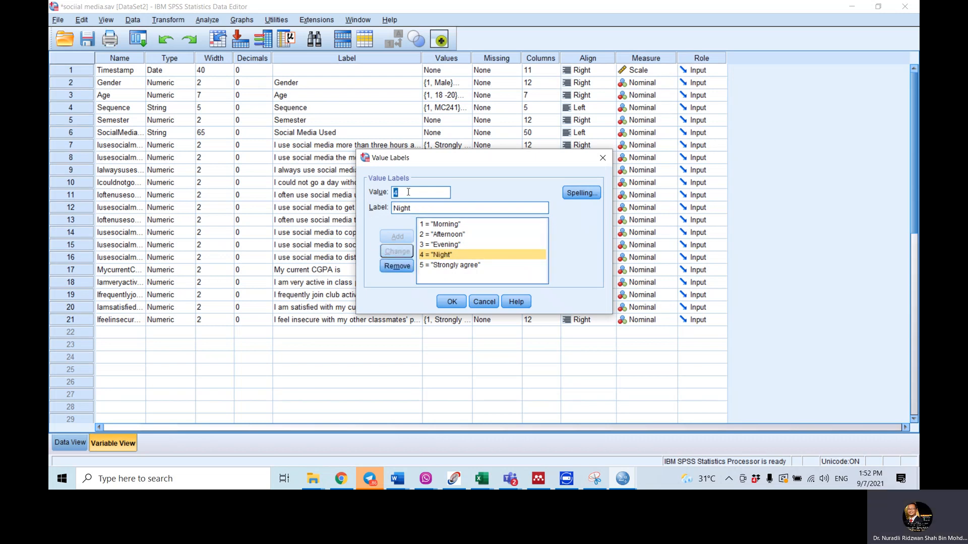
Set value 5 to the label "After midnight", replace its existing label, and apply the value labels to the variable.
{"action": "type", "text": "5"}
{"action": "left_click_drag", "start_coordinate": [414, 208], "coordinate": [362, 212]}
{"action": "type", "text": "Aft"}
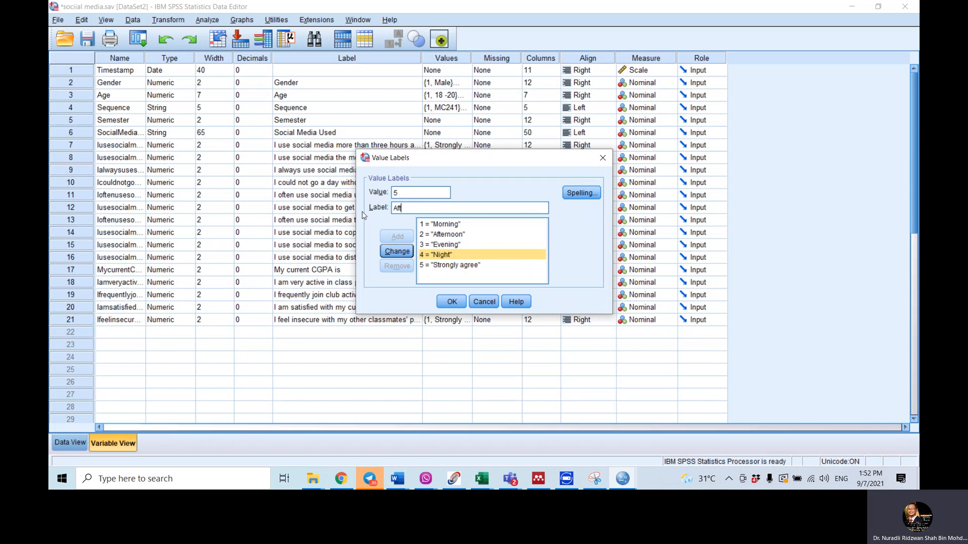
{"action": "type", "text": "er mid"}
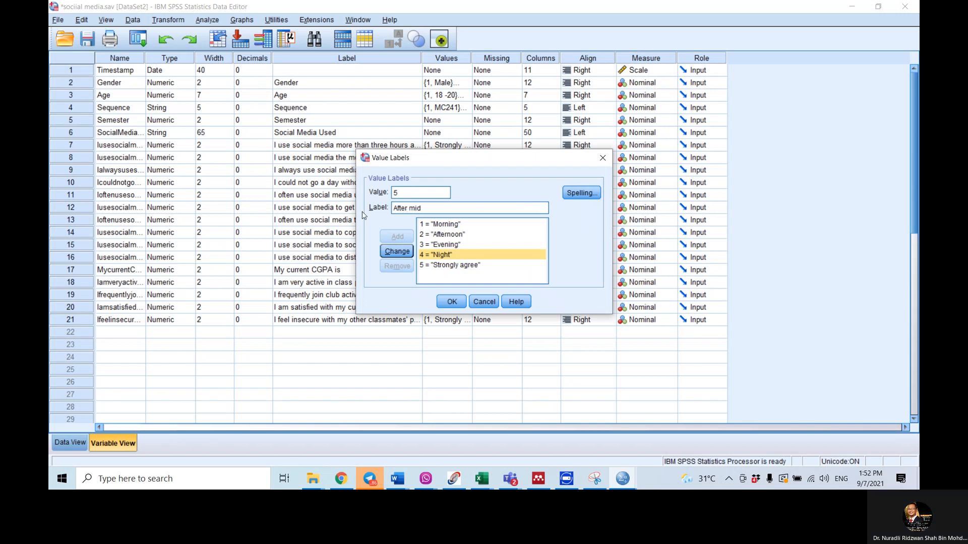
{"action": "type", "text": "night"}
{"action": "left_click", "coordinate": [394, 253]}
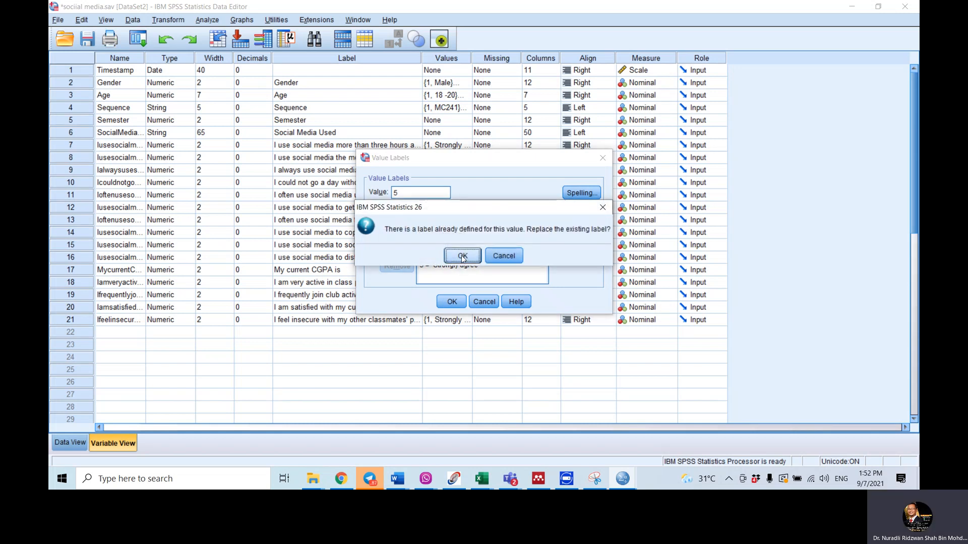
{"action": "left_click", "coordinate": [462, 256]}
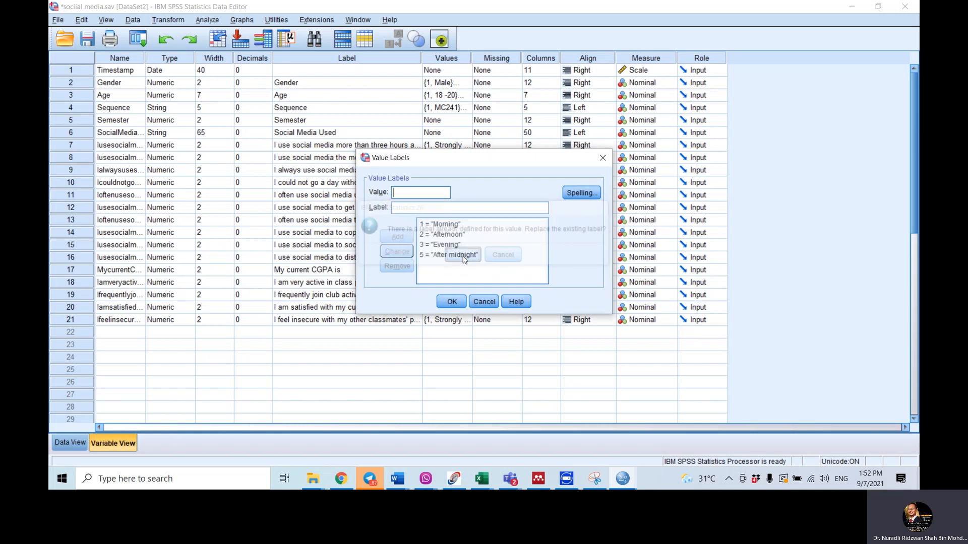
{"action": "left_click", "coordinate": [457, 302]}
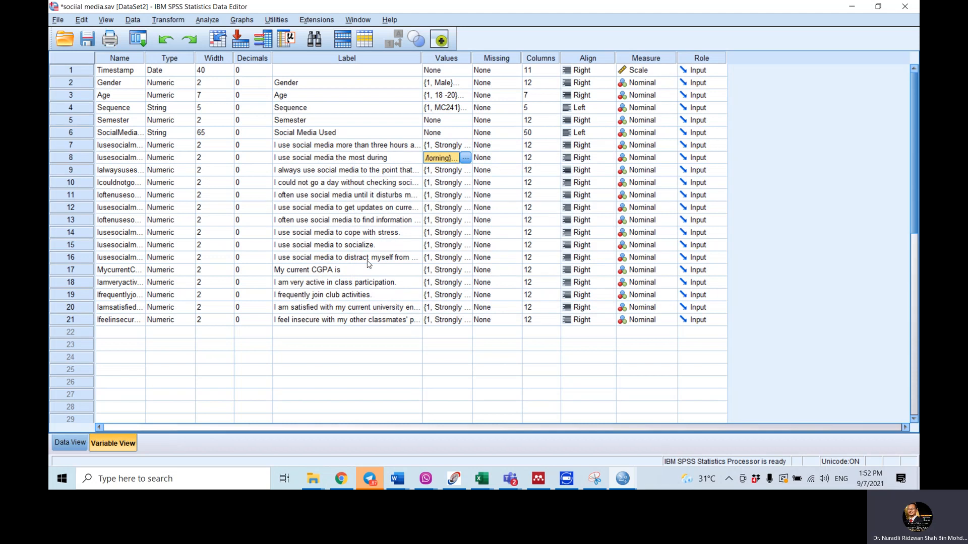
Open the value labels of "My current CGPA is" and select the label text of value 1 for replacement.
{"action": "left_click", "coordinate": [451, 273]}
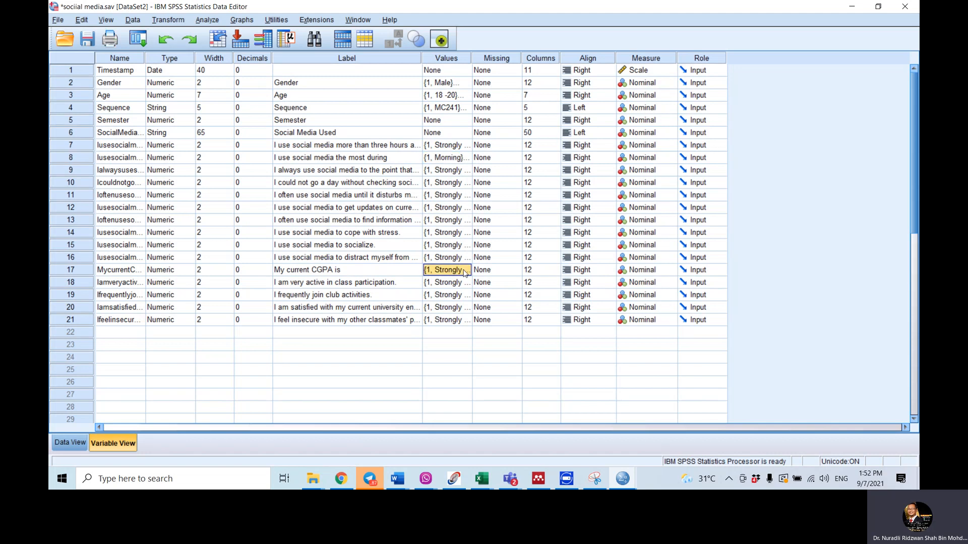
{"action": "left_click", "coordinate": [465, 271]}
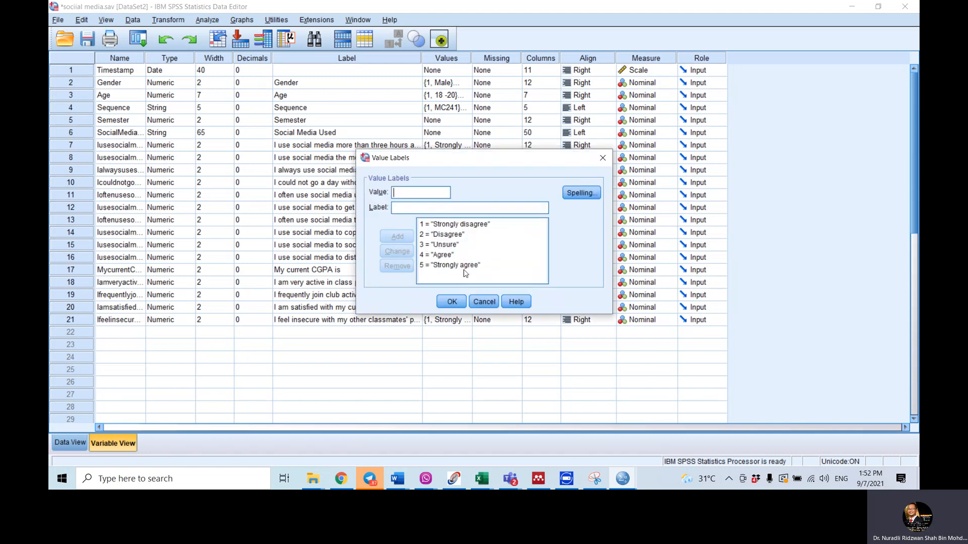
{"action": "type", "text": "1"}
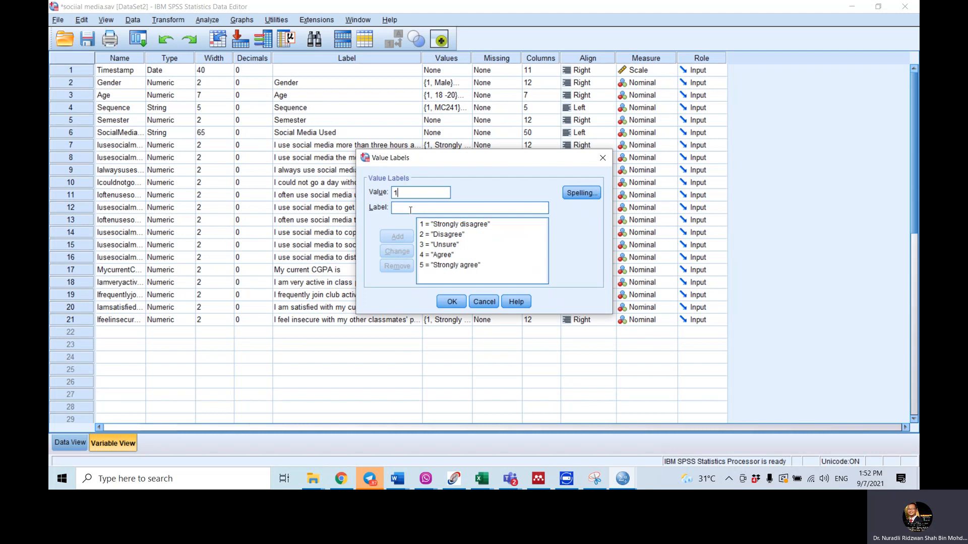
{"action": "left_click", "coordinate": [436, 225]}
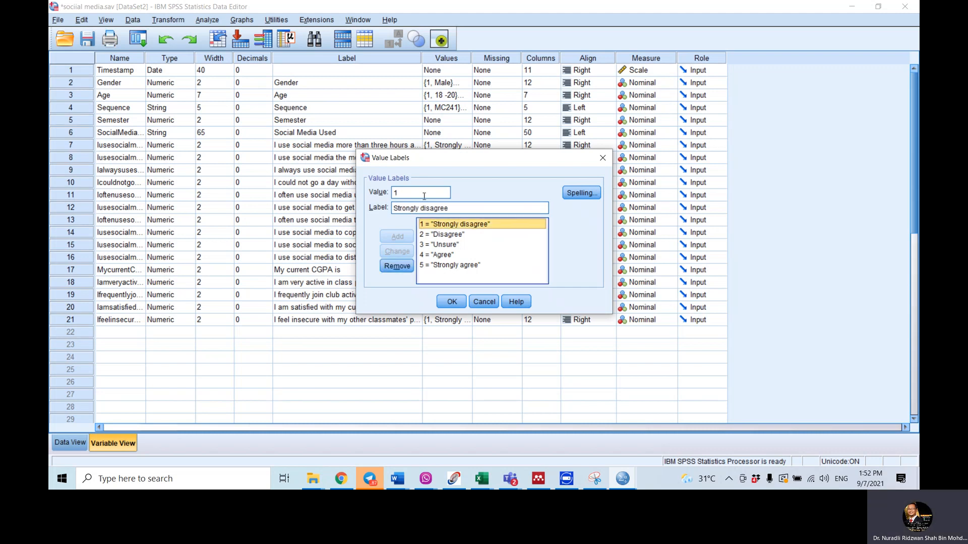
{"action": "triple_click", "coordinate": [432, 208]}
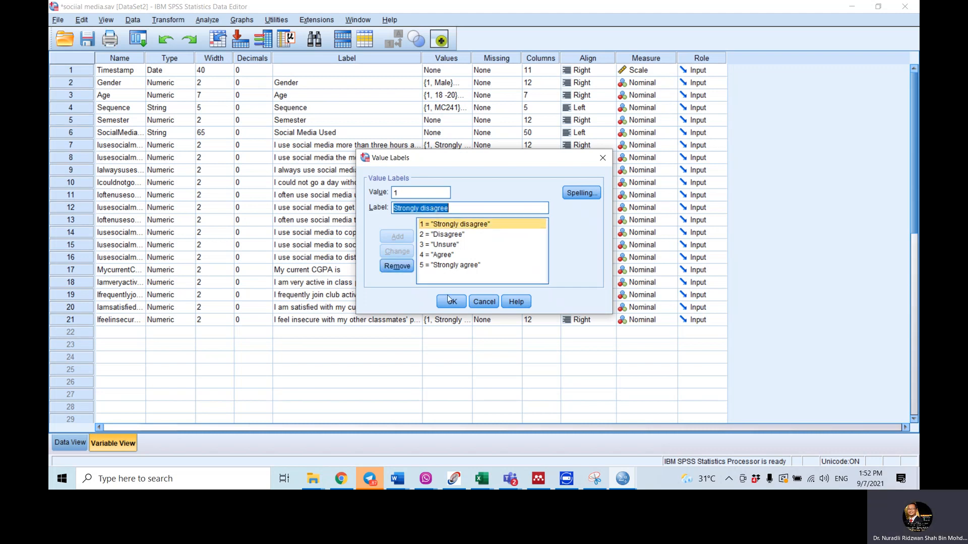
Switch to the Google Forms survey in Chrome and copy the scale description of the question "My current CGPA is".
{"action": "left_click", "coordinate": [342, 482]}
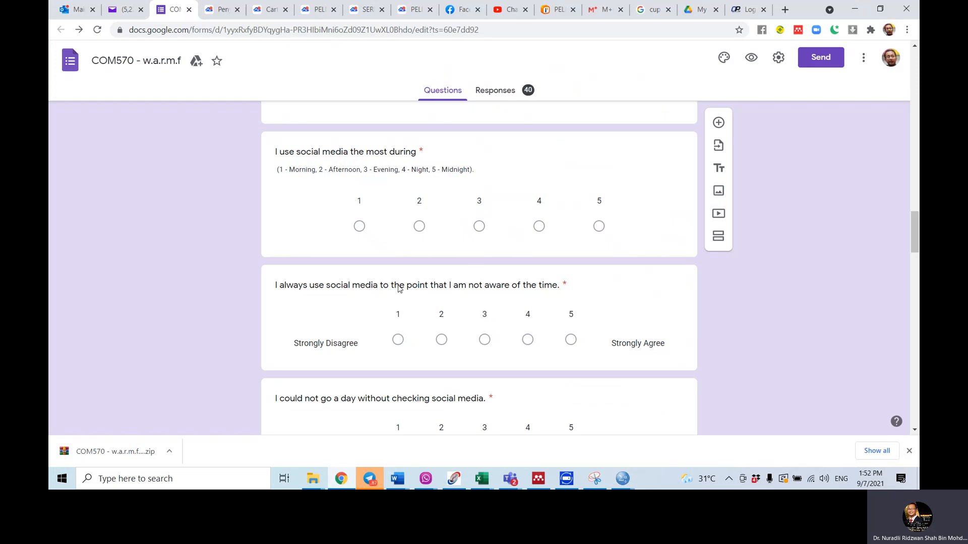
{"action": "scroll", "coordinate": [397, 302], "scroll_direction": "down", "scroll_amount": 1}
{"action": "scroll", "coordinate": [397, 285], "scroll_direction": "down", "scroll_amount": 8}
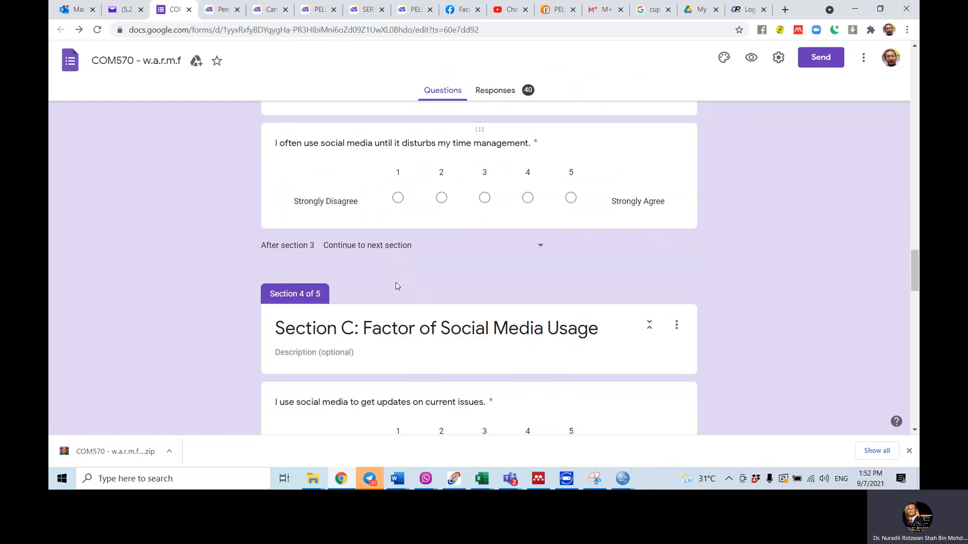
{"action": "scroll", "coordinate": [396, 286], "scroll_direction": "down", "scroll_amount": 6}
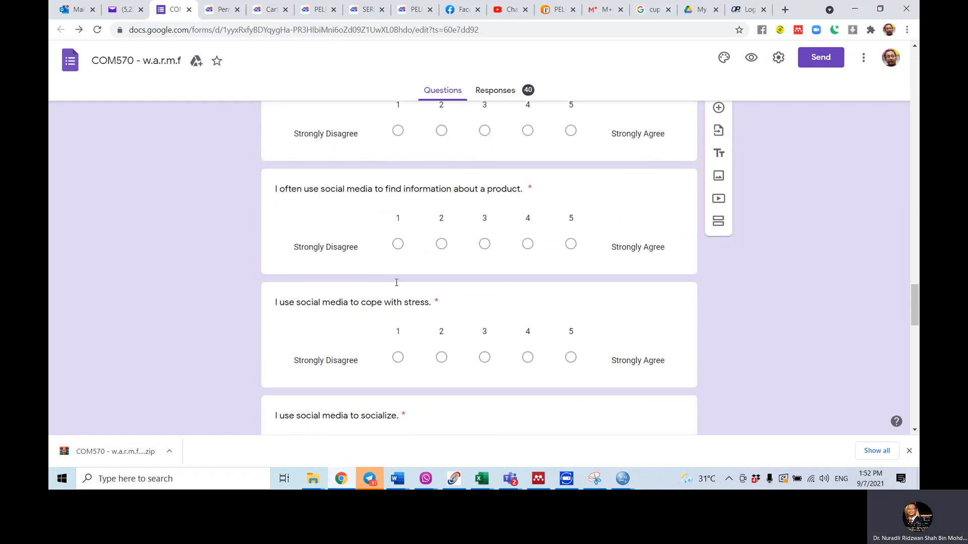
{"action": "scroll", "coordinate": [396, 283], "scroll_direction": "down", "scroll_amount": 8}
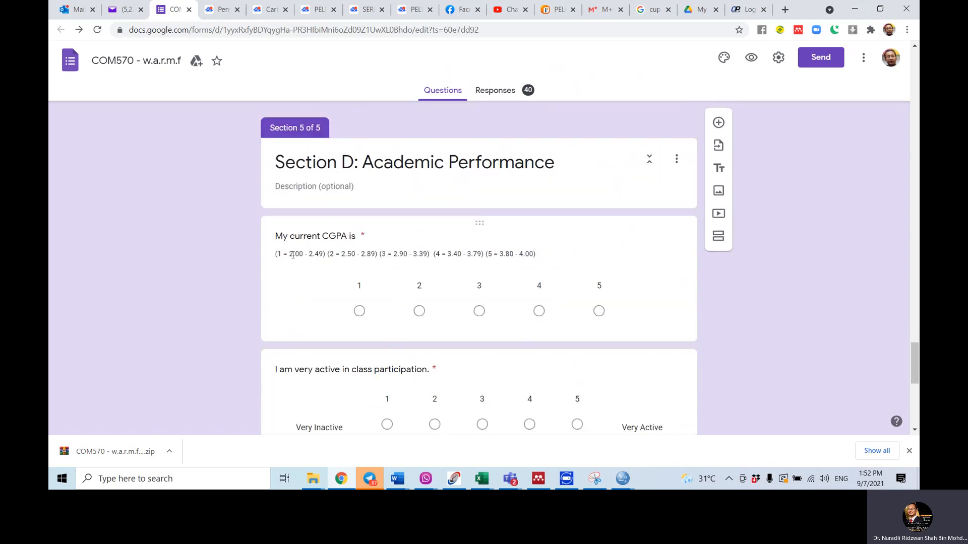
{"action": "triple_click", "coordinate": [322, 253]}
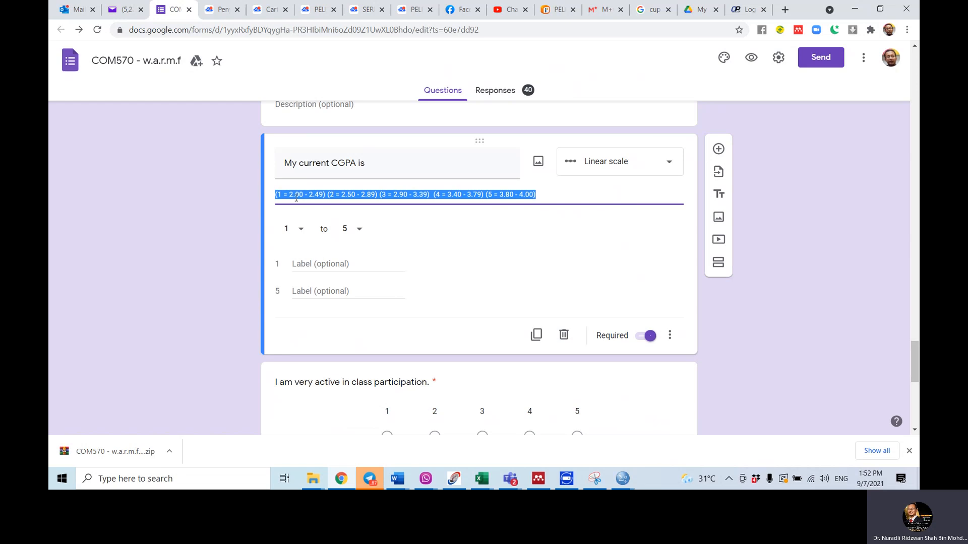
{"action": "triple_click", "coordinate": [312, 195]}
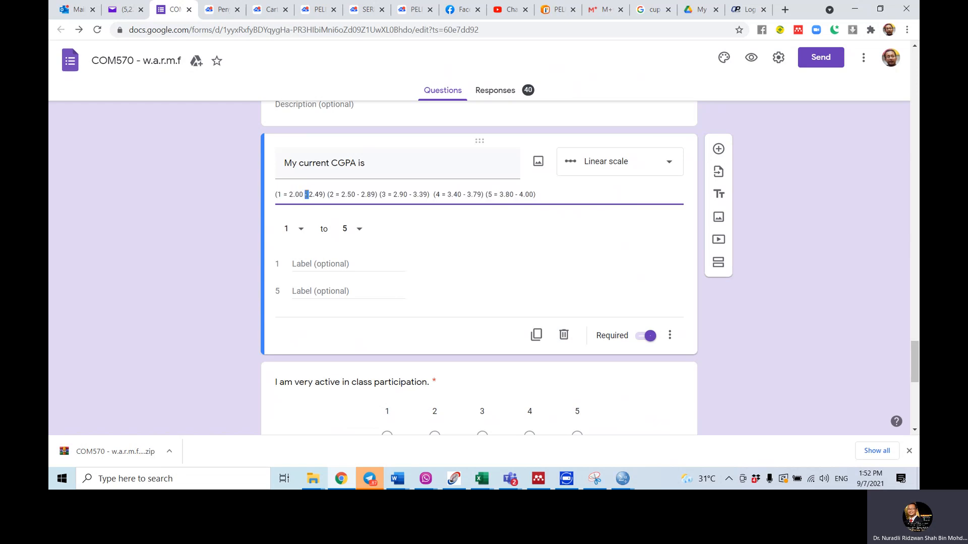
{"action": "triple_click", "coordinate": [306, 195]}
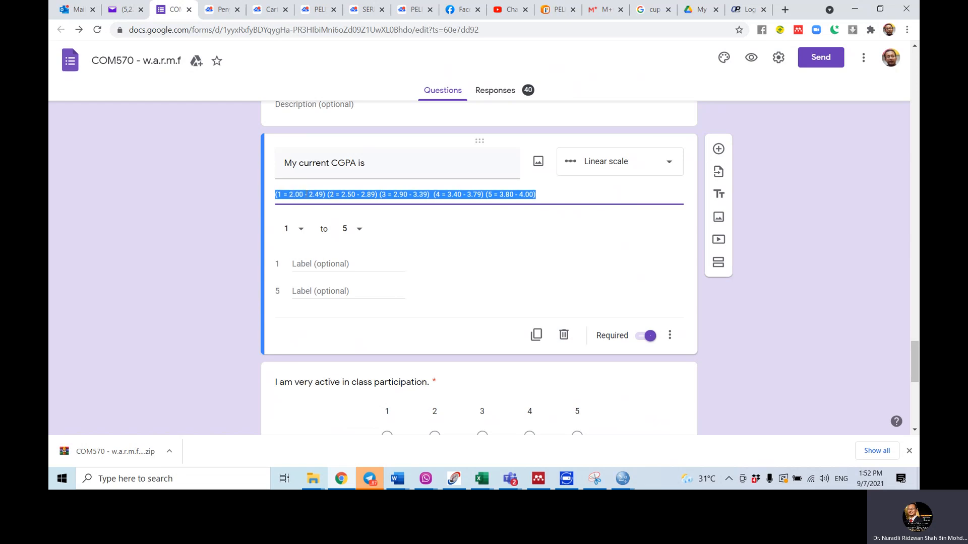
Return to the SPSS social media dataset and change the label of value 1 to "2.00 - 2.49", trimmed from the copied scale text.
{"action": "left_click", "coordinate": [621, 479]}
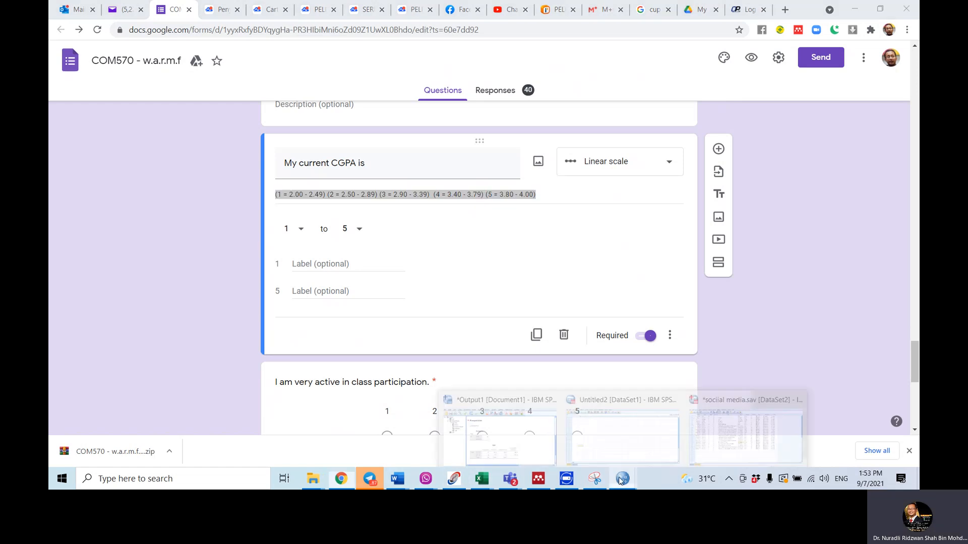
{"action": "left_click", "coordinate": [723, 429]}
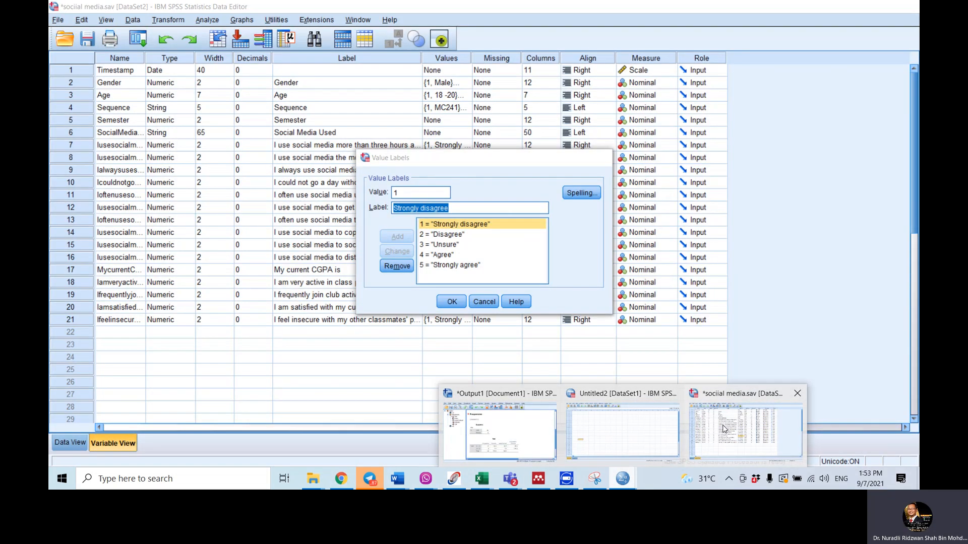
{"action": "key", "text": "ctrl+v"}
{"action": "key", "text": "BackSpace"}
{"action": "key", "text": "BackSpace"}
{"action": "key", "text": "BackSpace"}
{"action": "key", "text": "BackSpace"}
{"action": "key", "text": "BackSpace"}
{"action": "key", "text": "BackSpace"}
{"action": "key", "text": "BackSpace"}
{"action": "key", "text": "BackSpace"}
{"action": "key", "text": "BackSpace"}
{"action": "key", "text": "BackSpace"}
{"action": "key", "text": "BackSpace"}
{"action": "key", "text": "BackSpace"}
{"action": "key", "text": "BackSpace"}
{"action": "key", "text": "BackSpace"}
{"action": "key", "text": "BackSpace"}
{"action": "key", "text": "BackSpace"}
{"action": "key", "text": "BackSpace"}
{"action": "key", "text": "BackSpace"}
{"action": "key", "text": "BackSpace"}
{"action": "key", "text": "BackSpace"}
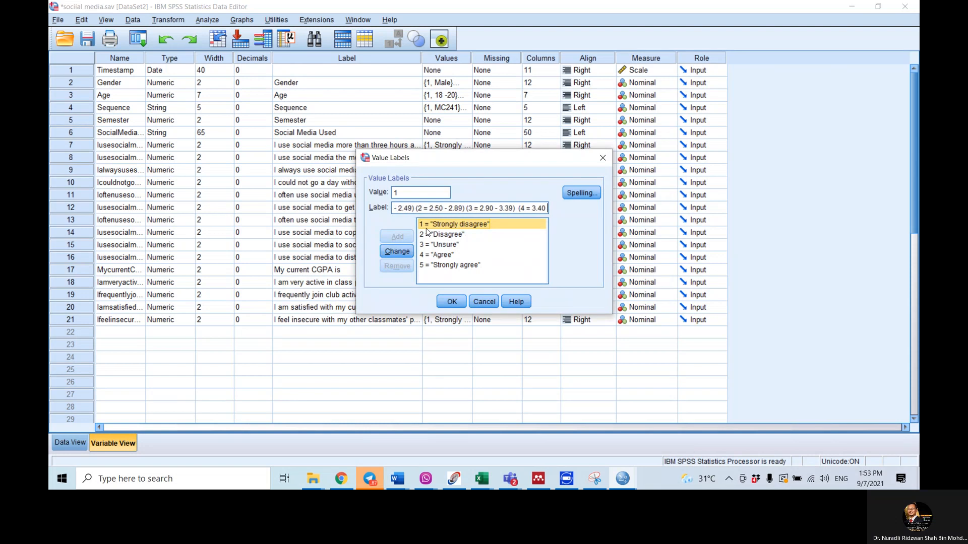
{"action": "key", "text": "BackSpace"}
{"action": "key", "text": "BackSpace"}
{"action": "key", "text": "BackSpace"}
{"action": "key", "text": "BackSpace"}
{"action": "key", "text": "BackSpace"}
{"action": "key", "text": "BackSpace"}
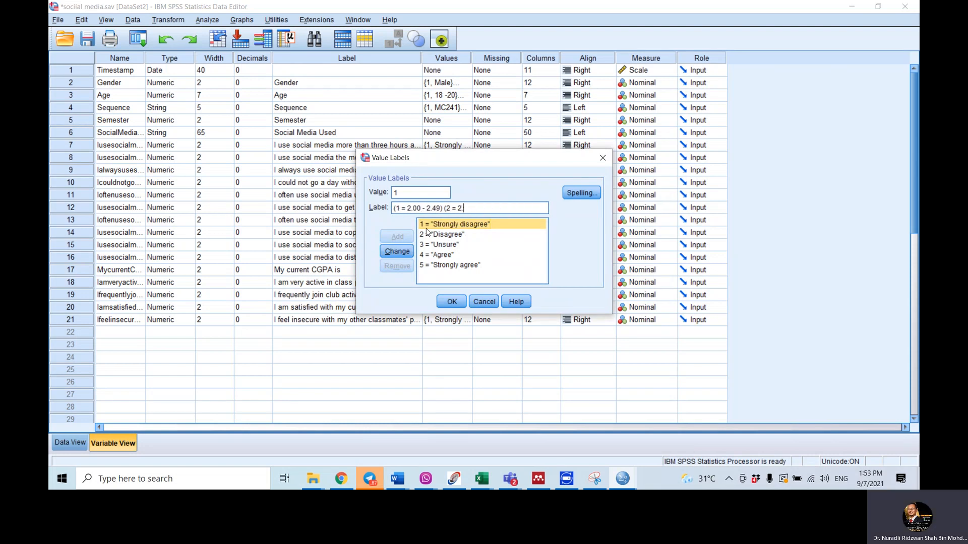
{"action": "key", "text": "BackSpace"}
{"action": "key", "text": "BackSpace"}
{"action": "key", "text": "BackSpace"}
{"action": "key", "text": "BackSpace"}
{"action": "key", "text": "BackSpace"}
{"action": "key", "text": "BackSpace"}
{"action": "key", "text": "BackSpace"}
{"action": "key", "text": "BackSpace"}
{"action": "key", "text": "BackSpace"}
{"action": "left_click", "coordinate": [397, 252]}
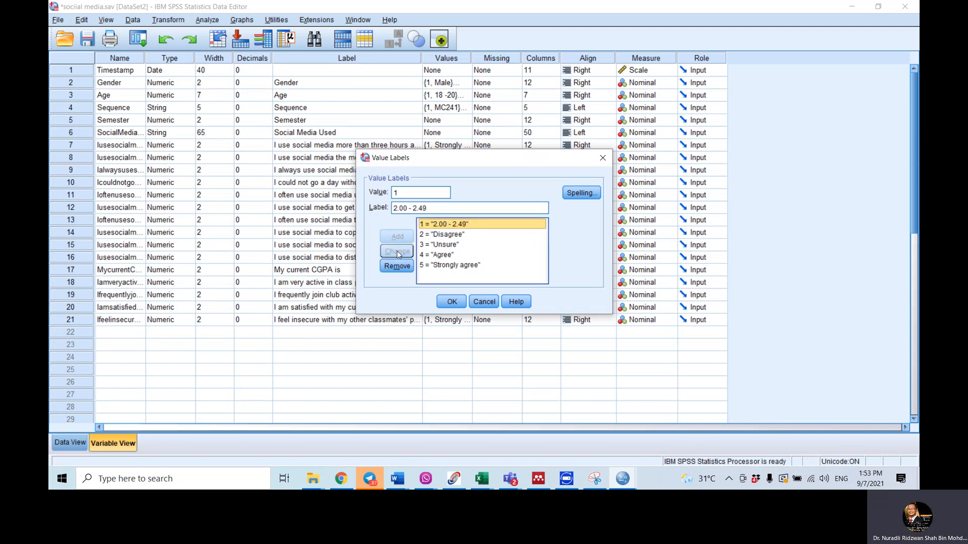
Change the selected value label entry to value 2 with the label "2.50 - 2.89", trimmed from the copied scale text.
{"action": "left_click", "coordinate": [408, 191]}
{"action": "type", "text": "2"}
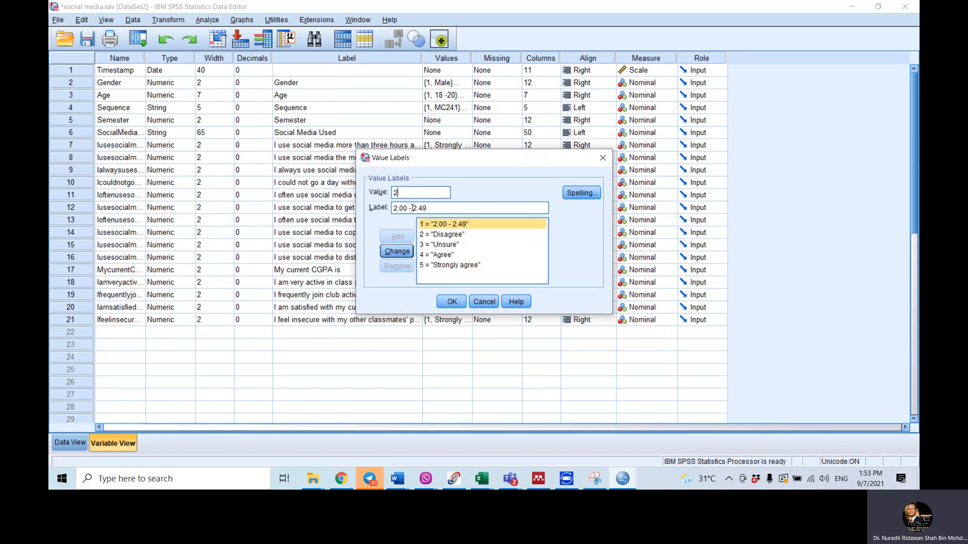
{"action": "key", "text": "Tab"}
{"action": "key", "text": "ctrl+v"}
{"action": "key", "text": "BackSpace"}
{"action": "key", "text": "BackSpace"}
{"action": "key", "text": "BackSpace"}
{"action": "key", "text": "BackSpace"}
{"action": "key", "text": "BackSpace"}
{"action": "key", "text": "BackSpace"}
{"action": "key", "text": "BackSpace"}
{"action": "key", "text": "BackSpace"}
{"action": "key", "text": "BackSpace"}
{"action": "key", "text": "BackSpace"}
{"action": "key", "text": "BackSpace"}
{"action": "key", "text": "BackSpace"}
{"action": "key", "text": "BackSpace"}
{"action": "key", "text": "BackSpace"}
{"action": "key", "text": "BackSpace"}
{"action": "key", "text": "BackSpace"}
{"action": "key", "text": "BackSpace"}
{"action": "key", "text": "BackSpace"}
{"action": "key", "text": "BackSpace"}
{"action": "key", "text": "BackSpace"}
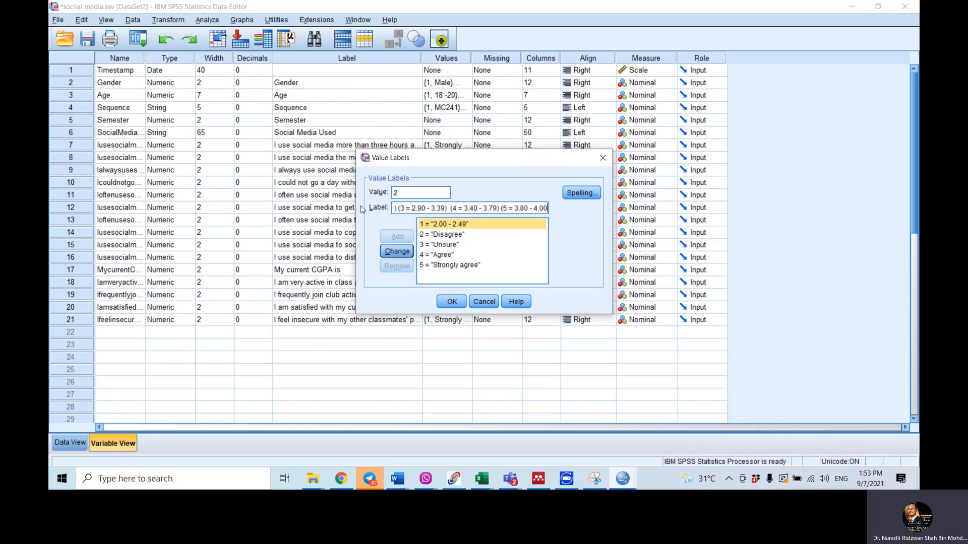
{"action": "key", "text": "BackSpace"}
{"action": "key", "text": "BackSpace"}
{"action": "key", "text": "BackSpace"}
{"action": "key", "text": "BackSpace"}
{"action": "key", "text": "BackSpace"}
{"action": "key", "text": "BackSpace"}
{"action": "key", "text": "BackSpace"}
{"action": "key", "text": "BackSpace"}
{"action": "key", "text": "BackSpace"}
{"action": "key", "text": "BackSpace"}
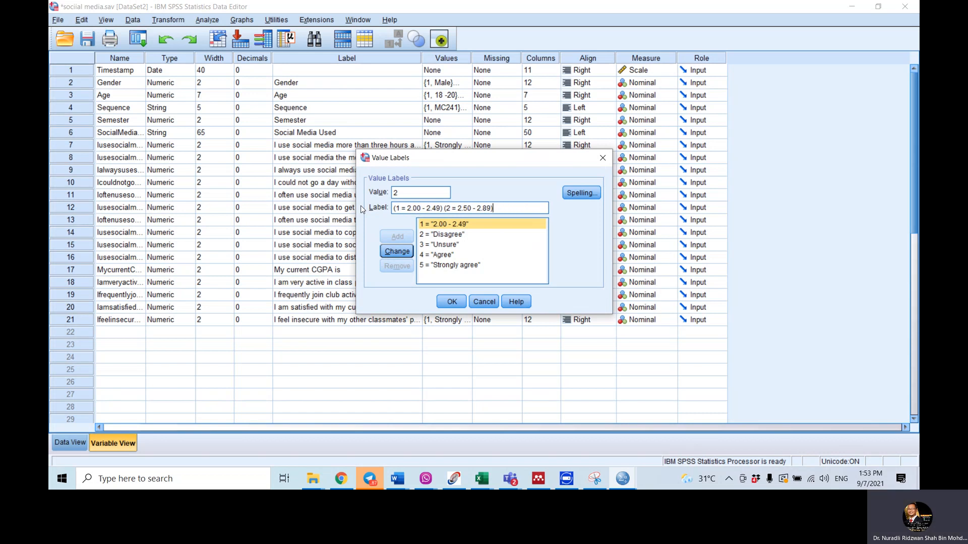
{"action": "key", "text": "Left"}
{"action": "key", "text": "Left"}
{"action": "key", "text": "Left"}
{"action": "key", "text": "BackSpace"}
{"action": "key", "text": "BackSpace"}
{"action": "key", "text": "BackSpace"}
{"action": "key", "text": "BackSpace"}
{"action": "key", "text": "BackSpace"}
{"action": "key", "text": "BackSpace"}
{"action": "key", "text": "BackSpace"}
{"action": "key", "text": "BackSpace"}
{"action": "key", "text": "BackSpace"}
{"action": "key", "text": "BackSpace"}
{"action": "key", "text": "BackSpace"}
{"action": "key", "text": "BackSpace"}
{"action": "key", "text": "BackSpace"}
{"action": "key", "text": "BackSpace"}
{"action": "key", "text": "BackSpace"}
{"action": "key", "text": "BackSpace"}
{"action": "key", "text": "BackSpace"}
{"action": "key", "text": "BackSpace"}
{"action": "key", "text": "BackSpace"}
{"action": "key", "text": "BackSpace"}
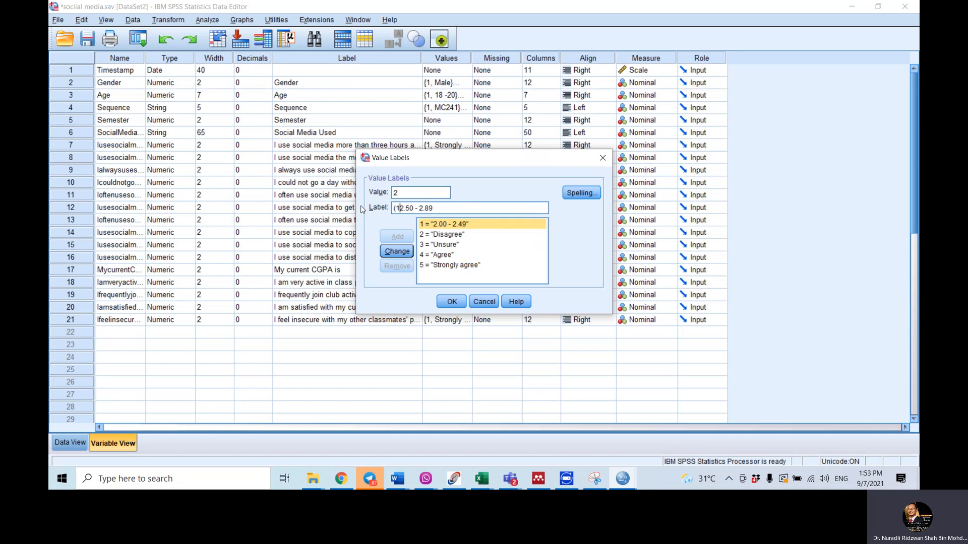
{"action": "left_click", "coordinate": [393, 252]}
{"action": "left_click", "coordinate": [462, 256]}
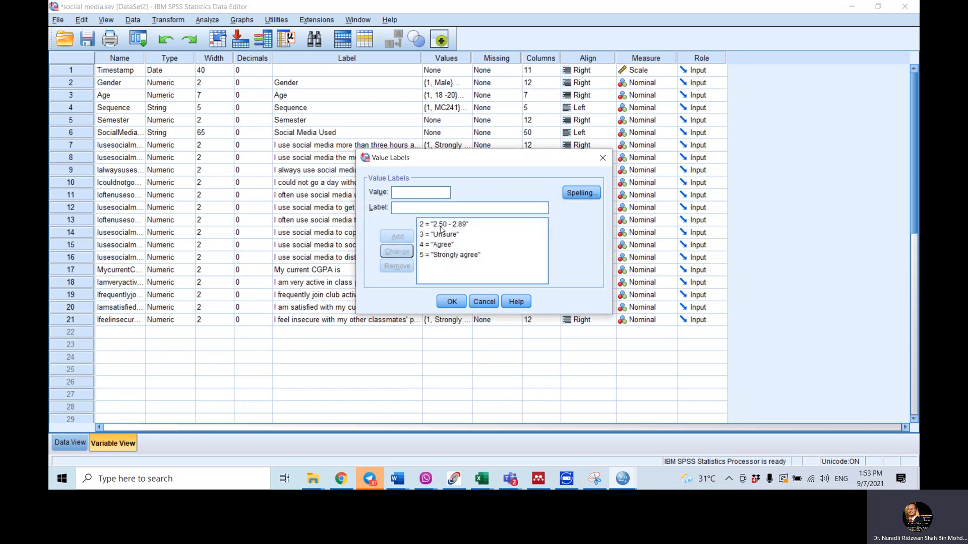
Change the label of value 3 from "Unsure" to "2.90 - 3.39", trimmed from the copied scale text.
{"action": "left_click", "coordinate": [440, 235]}
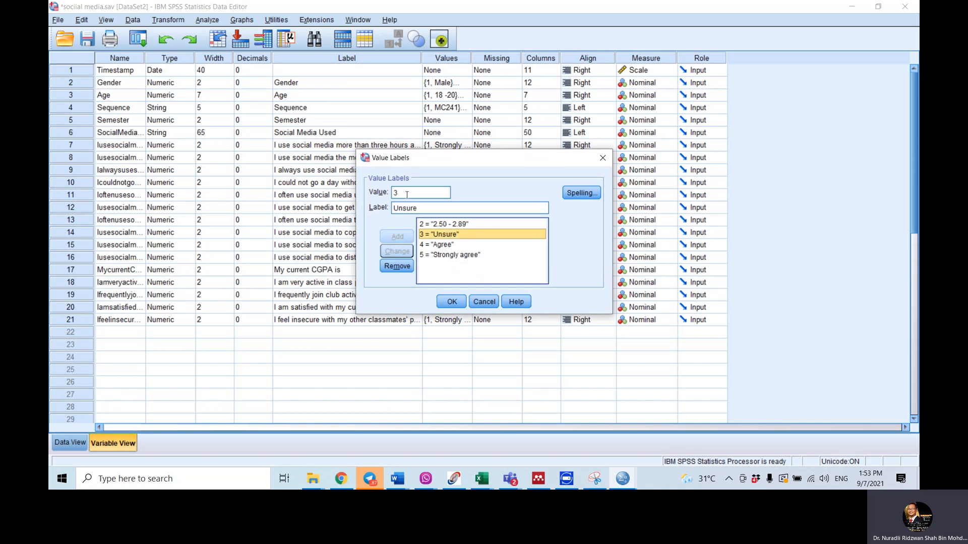
{"action": "left_click_drag", "start_coordinate": [420, 209], "coordinate": [379, 207]}
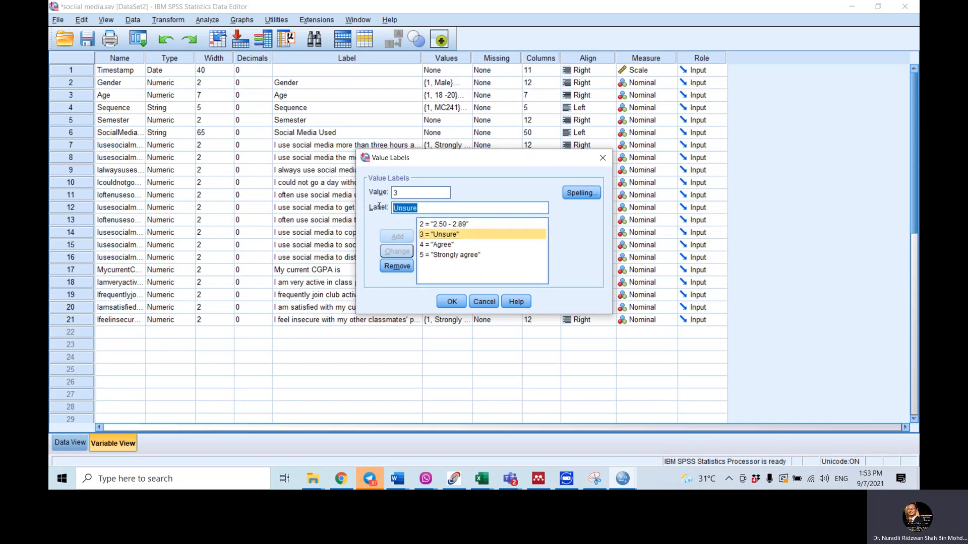
{"action": "key", "text": "ctrl+v"}
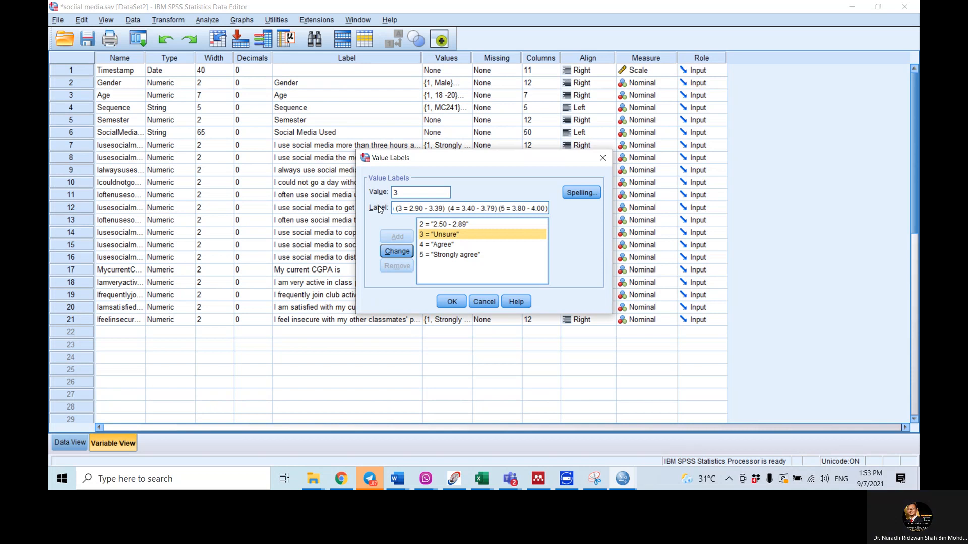
{"action": "key", "text": "BackSpace"}
{"action": "key", "text": "BackSpace"}
{"action": "key", "text": "BackSpace"}
{"action": "key", "text": "BackSpace"}
{"action": "key", "text": "BackSpace"}
{"action": "key", "text": "BackSpace"}
{"action": "key", "text": "BackSpace"}
{"action": "key", "text": "BackSpace"}
{"action": "key", "text": "BackSpace"}
{"action": "key", "text": "BackSpace"}
{"action": "key", "text": "BackSpace"}
{"action": "key", "text": "BackSpace"}
{"action": "key", "text": "BackSpace"}
{"action": "key", "text": "BackSpace"}
{"action": "key", "text": "BackSpace"}
{"action": "key", "text": "BackSpace"}
{"action": "key", "text": "BackSpace"}
{"action": "key", "text": "BackSpace"}
{"action": "key", "text": "BackSpace"}
{"action": "key", "text": "BackSpace"}
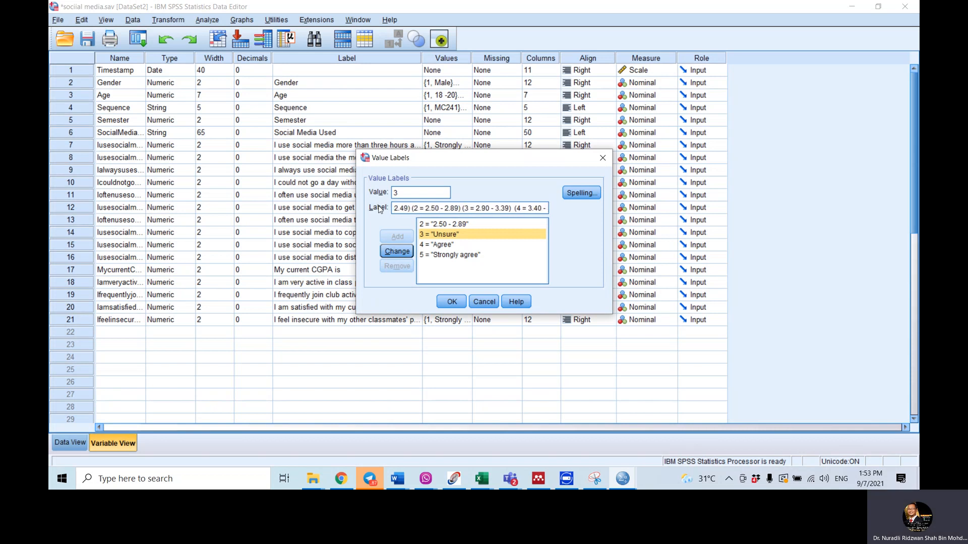
{"action": "key", "text": "BackSpace"}
{"action": "key", "text": "BackSpace"}
{"action": "key", "text": "BackSpace"}
{"action": "key", "text": "BackSpace"}
{"action": "key", "text": "BackSpace"}
{"action": "key", "text": "BackSpace"}
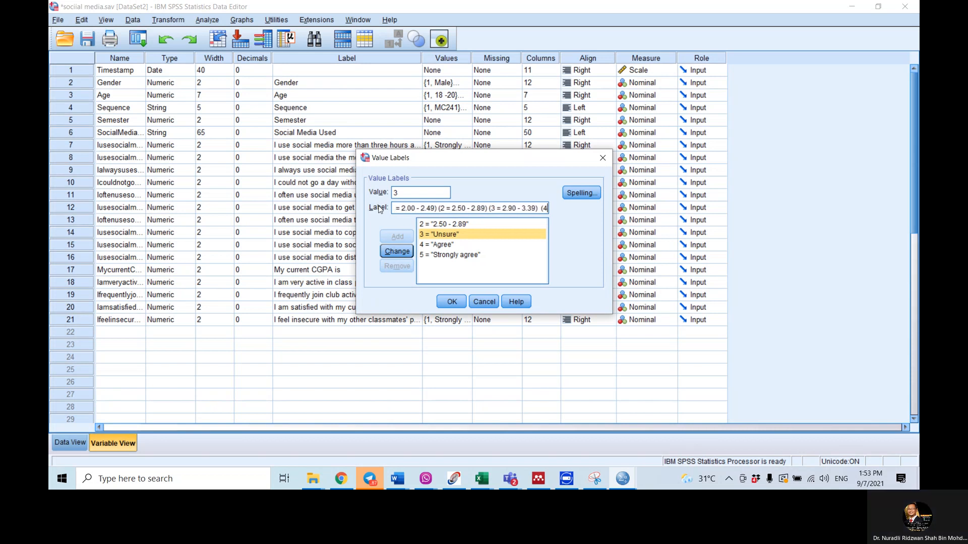
{"action": "key", "text": "Left"}
{"action": "key", "text": "Left"}
{"action": "key", "text": "Left"}
{"action": "key", "text": "Left"}
{"action": "key", "text": "Left"}
{"action": "key", "text": "Left"}
{"action": "key", "text": "Left"}
{"action": "key", "text": "BackSpace"}
{"action": "key", "text": "BackSpace"}
{"action": "key", "text": "BackSpace"}
{"action": "key", "text": "BackSpace"}
{"action": "key", "text": "BackSpace"}
{"action": "key", "text": "BackSpace"}
{"action": "key", "text": "BackSpace"}
{"action": "key", "text": "BackSpace"}
{"action": "key", "text": "BackSpace"}
{"action": "key", "text": "BackSpace"}
{"action": "key", "text": "BackSpace"}
{"action": "key", "text": "BackSpace"}
{"action": "key", "text": "BackSpace"}
{"action": "key", "text": "BackSpace"}
{"action": "key", "text": "BackSpace"}
{"action": "key", "text": "BackSpace"}
{"action": "key", "text": "BackSpace"}
{"action": "key", "text": "BackSpace"}
{"action": "key", "text": "BackSpace"}
{"action": "key", "text": "BackSpace"}
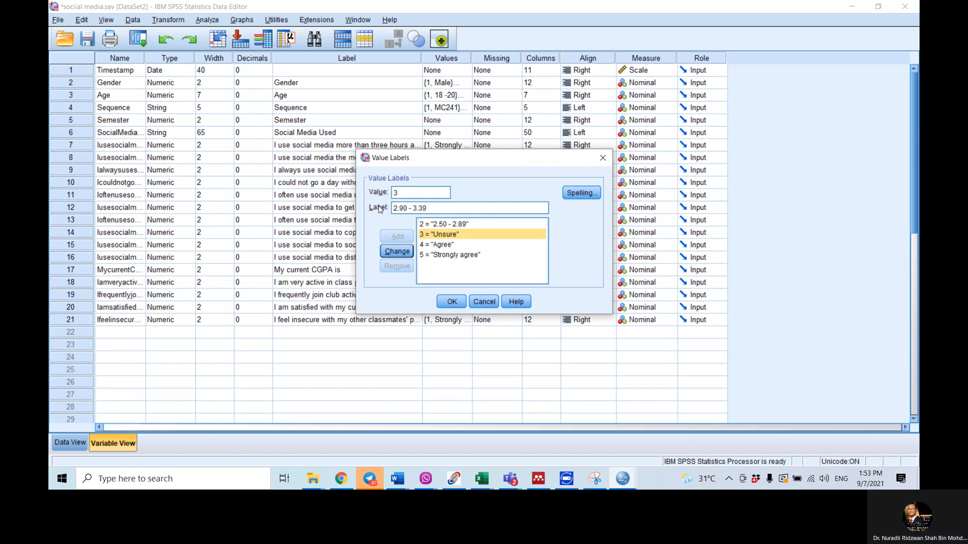
{"action": "left_click", "coordinate": [398, 250]}
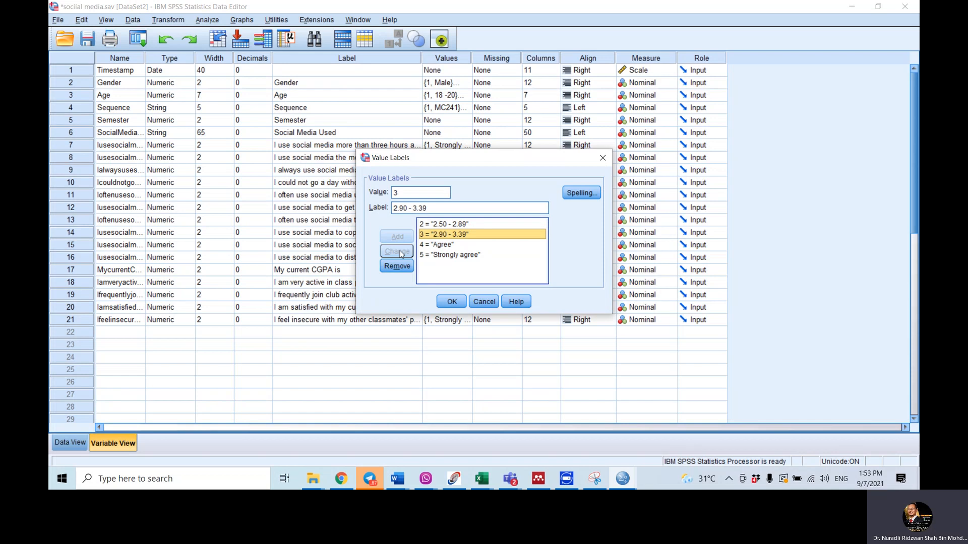
{"action": "left_click", "coordinate": [411, 191]}
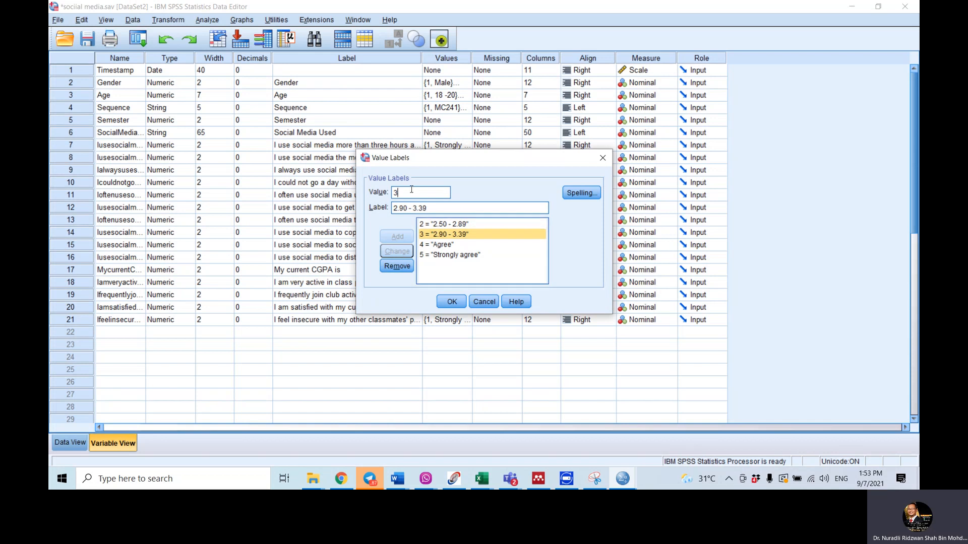
{"action": "key", "text": "BackSpace"}
{"action": "type", "text": "4"}
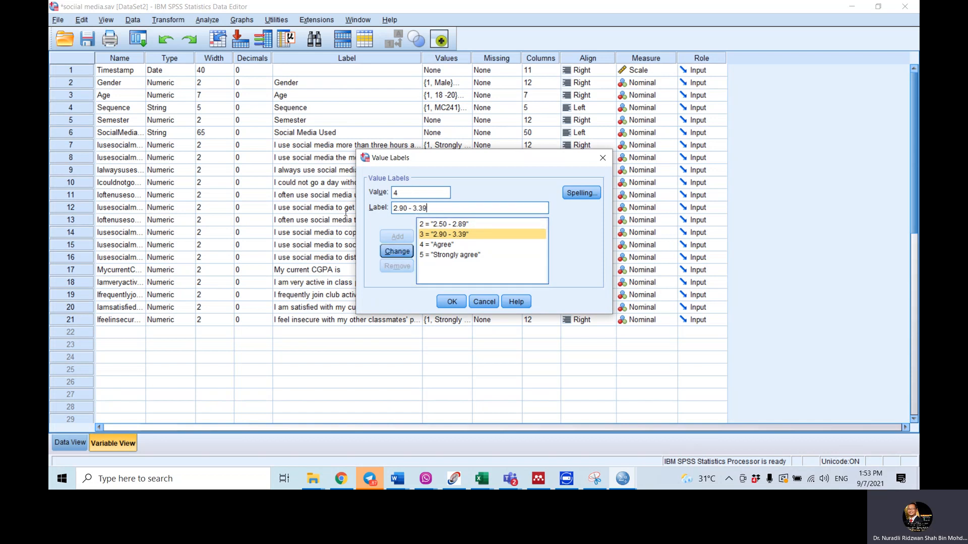
{"action": "key", "text": "Tab"}
{"action": "key", "text": "ctrl+v"}
{"action": "key", "text": "Left"}
{"action": "key", "text": "Left"}
{"action": "key", "text": "Left"}
{"action": "key", "text": "Left"}
{"action": "key", "text": "Left"}
{"action": "key", "text": "Left"}
{"action": "key", "text": "Left"}
{"action": "key", "text": "Left"}
{"action": "key", "text": "Left"}
{"action": "key", "text": "Left"}
{"action": "key", "text": "Left"}
{"action": "key", "text": "Left"}
{"action": "key", "text": "Left"}
{"action": "key", "text": "Left"}
{"action": "key", "text": "Left"}
{"action": "key", "text": "Left"}
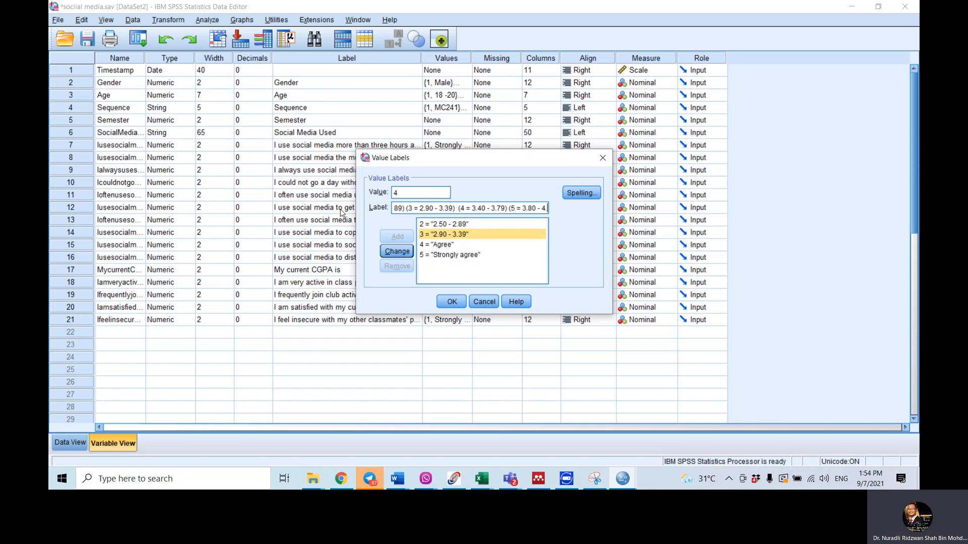
{"action": "key", "text": "BackSpace"}
{"action": "key", "text": "BackSpace"}
{"action": "key", "text": "BackSpace"}
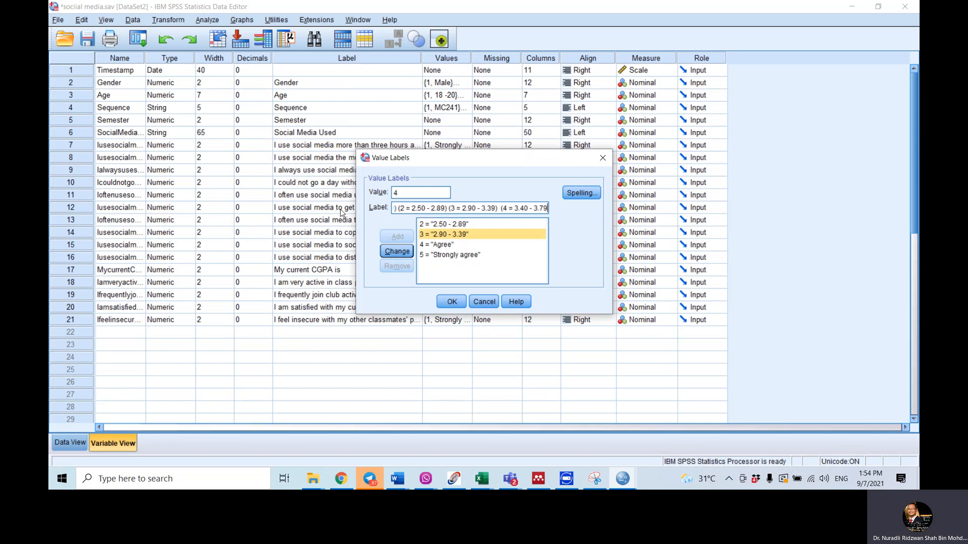
{"action": "key", "text": "Left"}
{"action": "key", "text": "Left"}
{"action": "key", "text": "Left"}
{"action": "key", "text": "Left"}
{"action": "key", "text": "Left"}
{"action": "key", "text": "Left"}
{"action": "key", "text": "Left"}
{"action": "key", "text": "Left"}
{"action": "key", "text": "Left"}
{"action": "key", "text": "Left"}
{"action": "key", "text": "BackSpace"}
{"action": "key", "text": "BackSpace"}
{"action": "key", "text": "BackSpace"}
{"action": "key", "text": "BackSpace"}
{"action": "key", "text": "BackSpace"}
{"action": "key", "text": "BackSpace"}
{"action": "key", "text": "BackSpace"}
{"action": "key", "text": "BackSpace"}
{"action": "key", "text": "BackSpace"}
{"action": "key", "text": "BackSpace"}
{"action": "key", "text": "BackSpace"}
{"action": "key", "text": "BackSpace"}
{"action": "key", "text": "BackSpace"}
{"action": "key", "text": "BackSpace"}
{"action": "key", "text": "BackSpace"}
{"action": "key", "text": "BackSpace"}
{"action": "key", "text": "BackSpace"}
{"action": "key", "text": "BackSpace"}
{"action": "key", "text": "BackSpace"}
{"action": "key", "text": "BackSpace"}
{"action": "key", "text": "BackSpace"}
{"action": "key", "text": "BackSpace"}
{"action": "key", "text": "BackSpace"}
{"action": "key", "text": "BackSpace"}
{"action": "key", "text": "BackSpace"}
{"action": "key", "text": "BackSpace"}
{"action": "key", "text": "BackSpace"}
{"action": "key", "text": "BackSpace"}
{"action": "key", "text": "BackSpace"}
{"action": "key", "text": "BackSpace"}
{"action": "key", "text": "BackSpace"}
{"action": "key", "text": "BackSpace"}
{"action": "key", "text": "BackSpace"}
{"action": "key", "text": "BackSpace"}
{"action": "key", "text": "BackSpace"}
{"action": "key", "text": "BackSpace"}
{"action": "key", "text": "BackSpace"}
{"action": "left_click", "coordinate": [383, 251]}
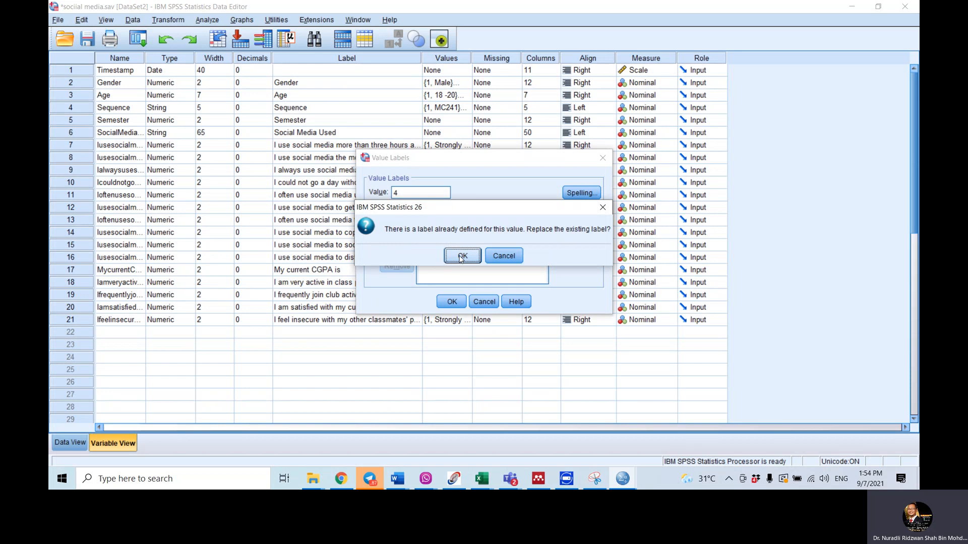
{"action": "left_click", "coordinate": [504, 256]}
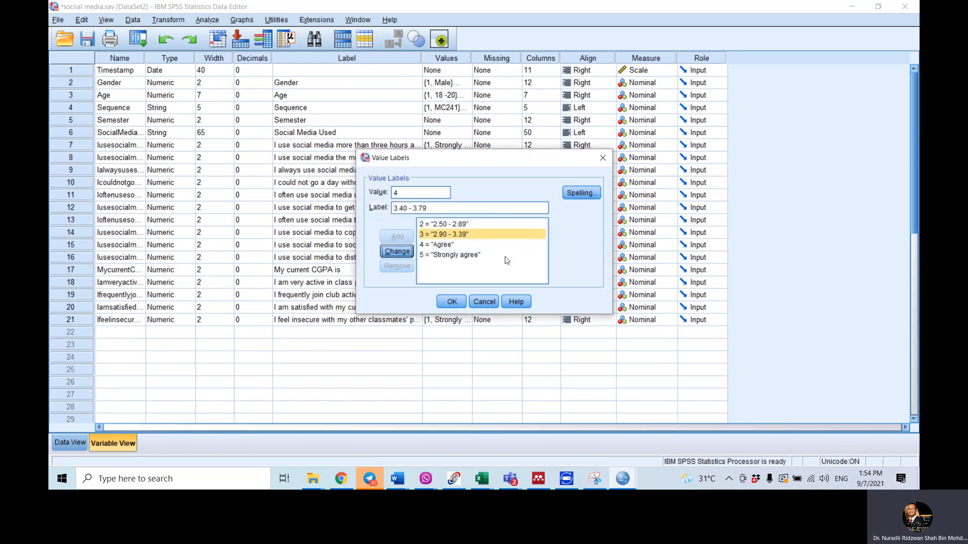
Change the label of value 4 from "Agree" to "3.40 - 3.79", trimmed from the copied scale text.
{"action": "left_click", "coordinate": [450, 245]}
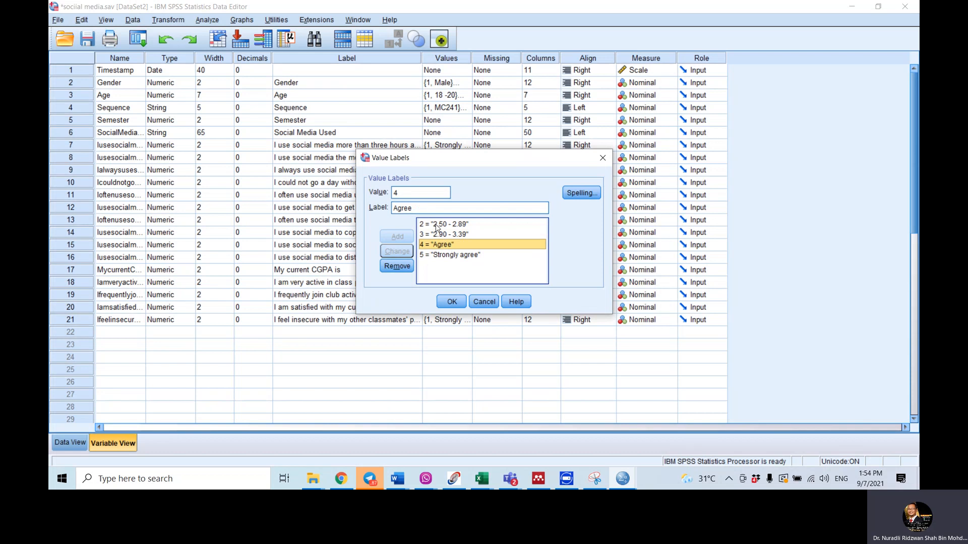
{"action": "left_click_drag", "start_coordinate": [414, 208], "coordinate": [372, 214]}
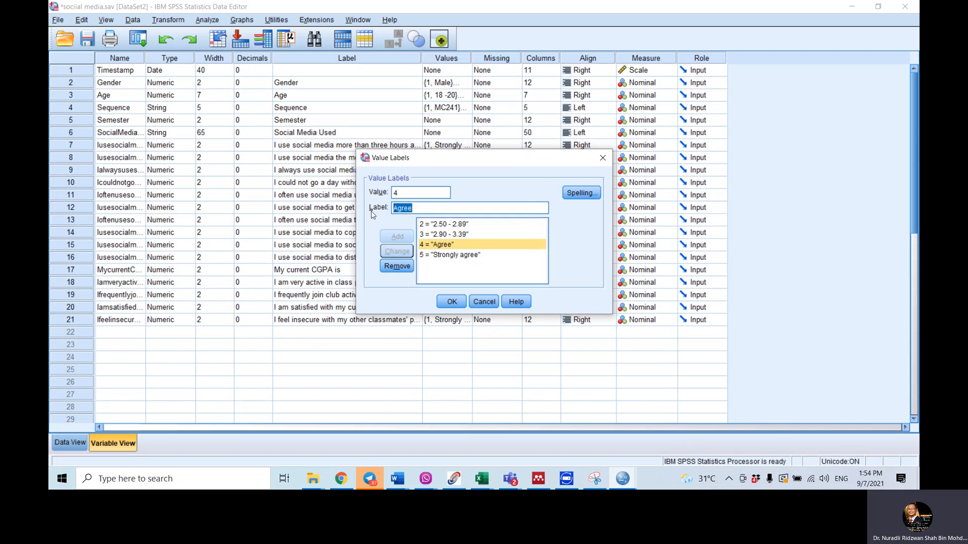
{"action": "key", "text": "ctrl+v"}
{"action": "key", "text": "BackSpace"}
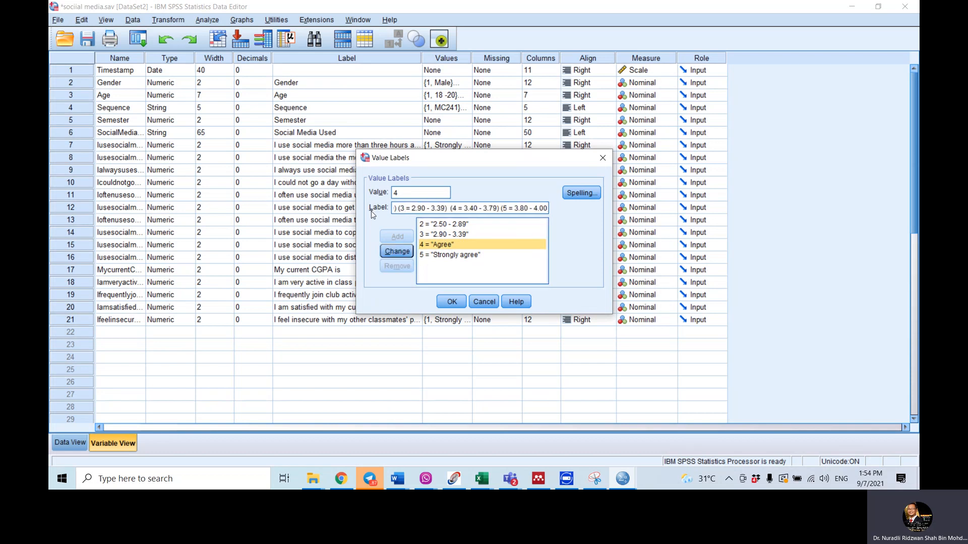
{"action": "key", "text": "BackSpace"}
{"action": "key", "text": "BackSpace"}
{"action": "key", "text": "BackSpace"}
{"action": "key", "text": "BackSpace"}
{"action": "key", "text": "BackSpace"}
{"action": "key", "text": "BackSpace"}
{"action": "key", "text": "BackSpace"}
{"action": "key", "text": "BackSpace"}
{"action": "key", "text": "BackSpace"}
{"action": "key", "text": "BackSpace"}
{"action": "key", "text": "BackSpace"}
{"action": "key", "text": "BackSpace"}
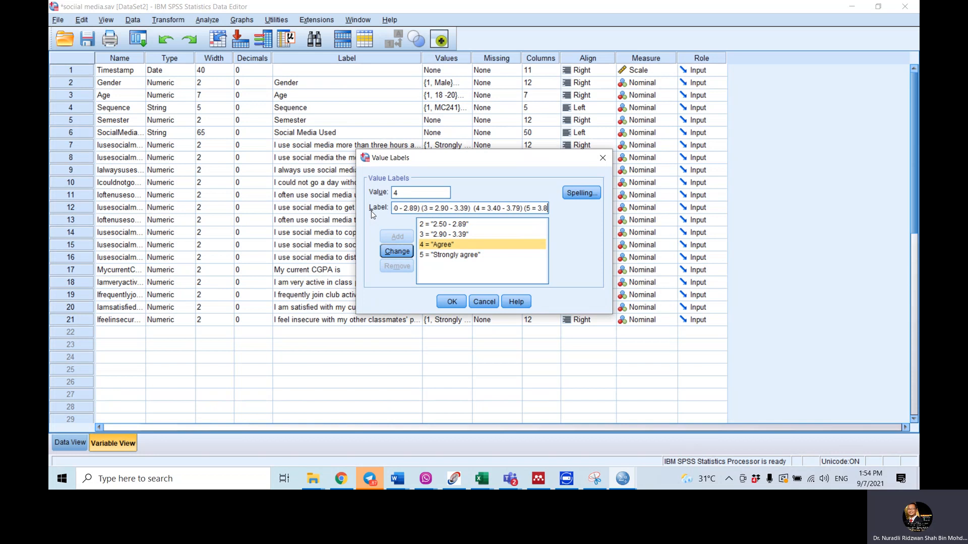
{"action": "key", "text": "BackSpace"}
{"action": "key", "text": "BackSpace"}
{"action": "key", "text": "BackSpace"}
{"action": "key", "text": "BackSpace"}
{"action": "key", "text": "BackSpace"}
{"action": "key", "text": "BackSpace"}
{"action": "key", "text": "BackSpace"}
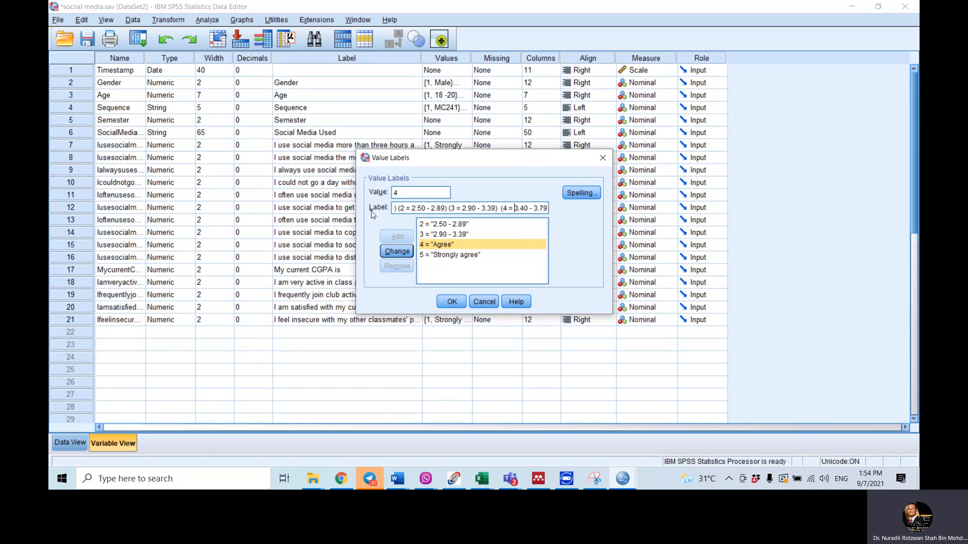
{"action": "key", "text": "Left"}
{"action": "key", "text": "Left"}
{"action": "key", "text": "Left"}
{"action": "key", "text": "Left"}
{"action": "key", "text": "Left"}
{"action": "key", "text": "Left"}
{"action": "key", "text": "Left"}
{"action": "key", "text": "Left"}
{"action": "key", "text": "Left"}
{"action": "key", "text": "Left"}
{"action": "key", "text": "Left"}
{"action": "key", "text": "BackSpace"}
{"action": "key", "text": "BackSpace"}
{"action": "key", "text": "BackSpace"}
{"action": "key", "text": "BackSpace"}
{"action": "key", "text": "BackSpace"}
{"action": "key", "text": "BackSpace"}
{"action": "key", "text": "BackSpace"}
{"action": "key", "text": "BackSpace"}
{"action": "key", "text": "BackSpace"}
{"action": "key", "text": "BackSpace"}
{"action": "key", "text": "BackSpace"}
{"action": "key", "text": "BackSpace"}
{"action": "key", "text": "BackSpace"}
{"action": "key", "text": "BackSpace"}
{"action": "key", "text": "BackSpace"}
{"action": "key", "text": "BackSpace"}
{"action": "key", "text": "BackSpace"}
{"action": "key", "text": "BackSpace"}
{"action": "key", "text": "BackSpace"}
{"action": "key", "text": "BackSpace"}
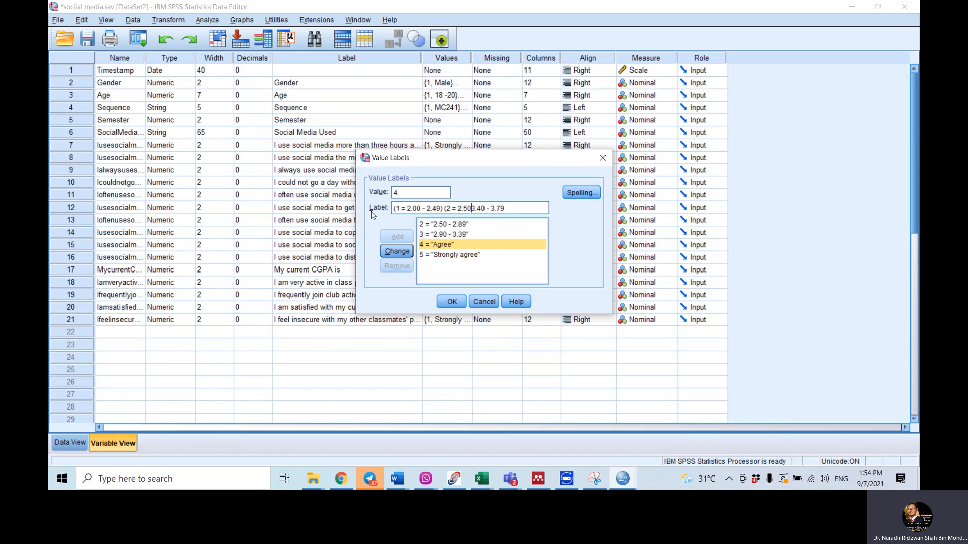
{"action": "key", "text": "BackSpace"}
{"action": "key", "text": "BackSpace"}
{"action": "key", "text": "BackSpace"}
{"action": "key", "text": "BackSpace"}
{"action": "key", "text": "BackSpace"}
{"action": "key", "text": "BackSpace"}
{"action": "key", "text": "BackSpace"}
{"action": "key", "text": "BackSpace"}
{"action": "key", "text": "BackSpace"}
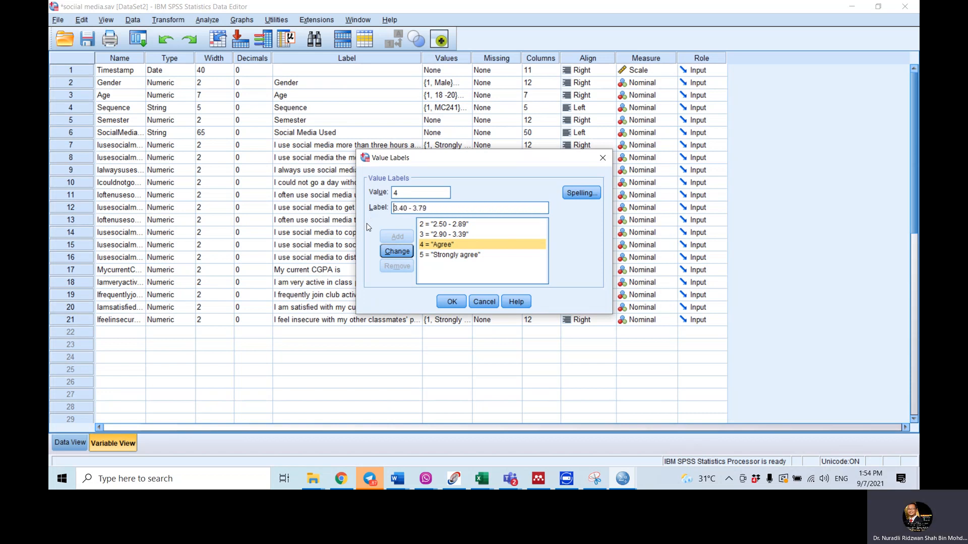
{"action": "left_click", "coordinate": [397, 251]}
Change the label of value 5 from "Strongly agree" to "3.80 - 4.00", trimmed from the copied scale text.
{"action": "left_click", "coordinate": [444, 256]}
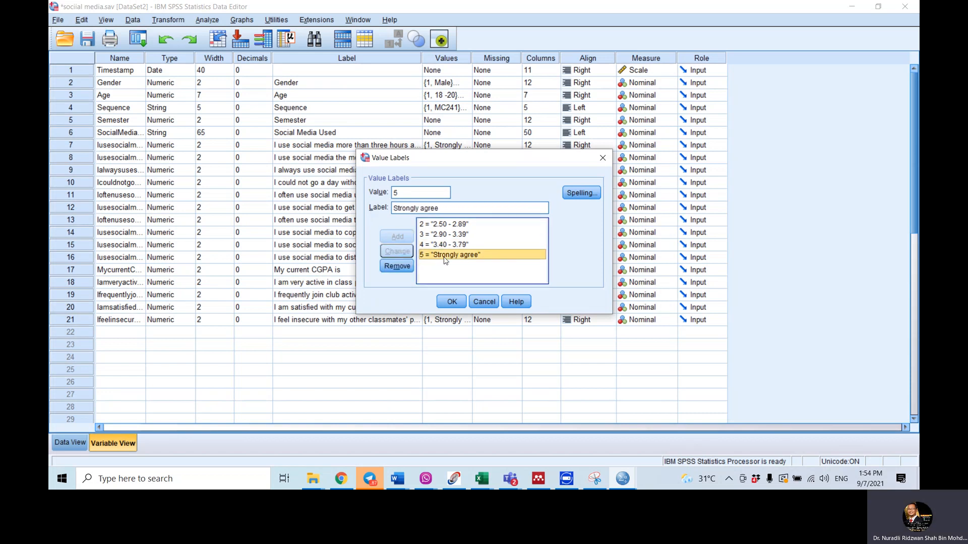
{"action": "left_click_drag", "start_coordinate": [446, 208], "coordinate": [341, 214]}
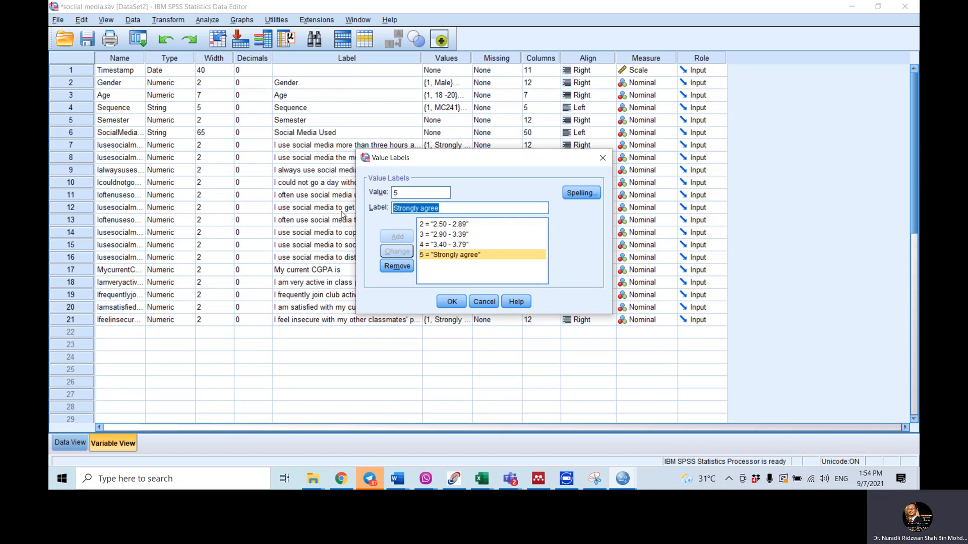
{"action": "key", "text": "ctrl+v"}
{"action": "key", "text": "BackSpace"}
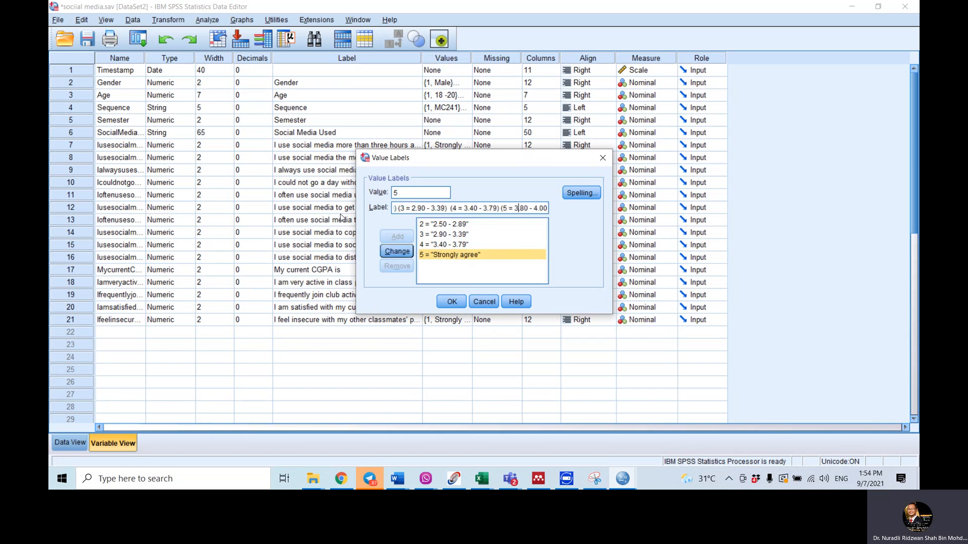
{"action": "key", "text": "BackSpace"}
{"action": "key", "text": "BackSpace"}
{"action": "key", "text": "BackSpace"}
{"action": "key", "text": "BackSpace"}
{"action": "key", "text": "BackSpace"}
{"action": "key", "text": "BackSpace"}
{"action": "key", "text": "BackSpace"}
{"action": "key", "text": "BackSpace"}
{"action": "key", "text": "BackSpace"}
{"action": "key", "text": "BackSpace"}
{"action": "key", "text": "BackSpace"}
{"action": "key", "text": "BackSpace"}
{"action": "key", "text": "BackSpace"}
{"action": "key", "text": "BackSpace"}
{"action": "key", "text": "BackSpace"}
{"action": "key", "text": "BackSpace"}
{"action": "key", "text": "BackSpace"}
{"action": "key", "text": "BackSpace"}
{"action": "key", "text": "BackSpace"}
{"action": "key", "text": "BackSpace"}
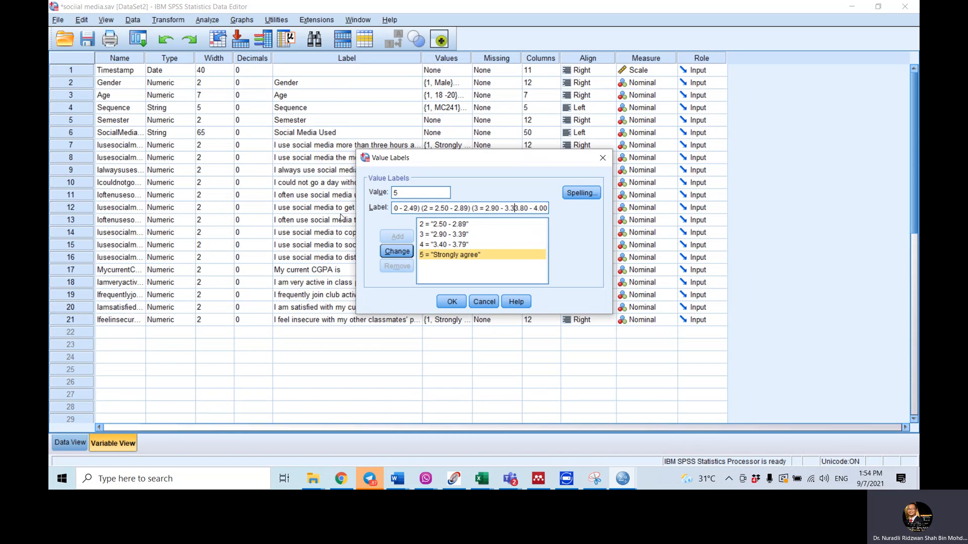
{"action": "key", "text": "BackSpace"}
{"action": "key", "text": "BackSpace"}
{"action": "key", "text": "BackSpace"}
{"action": "key", "text": "BackSpace"}
{"action": "key", "text": "BackSpace"}
{"action": "key", "text": "BackSpace"}
{"action": "key", "text": "BackSpace"}
{"action": "key", "text": "BackSpace"}
{"action": "key", "text": "BackSpace"}
{"action": "key", "text": "BackSpace"}
{"action": "key", "text": "BackSpace"}
{"action": "key", "text": "BackSpace"}
{"action": "key", "text": "BackSpace"}
{"action": "key", "text": "BackSpace"}
{"action": "key", "text": "BackSpace"}
{"action": "key", "text": "BackSpace"}
{"action": "key", "text": "BackSpace"}
{"action": "key", "text": "BackSpace"}
{"action": "key", "text": "BackSpace"}
{"action": "key", "text": "BackSpace"}
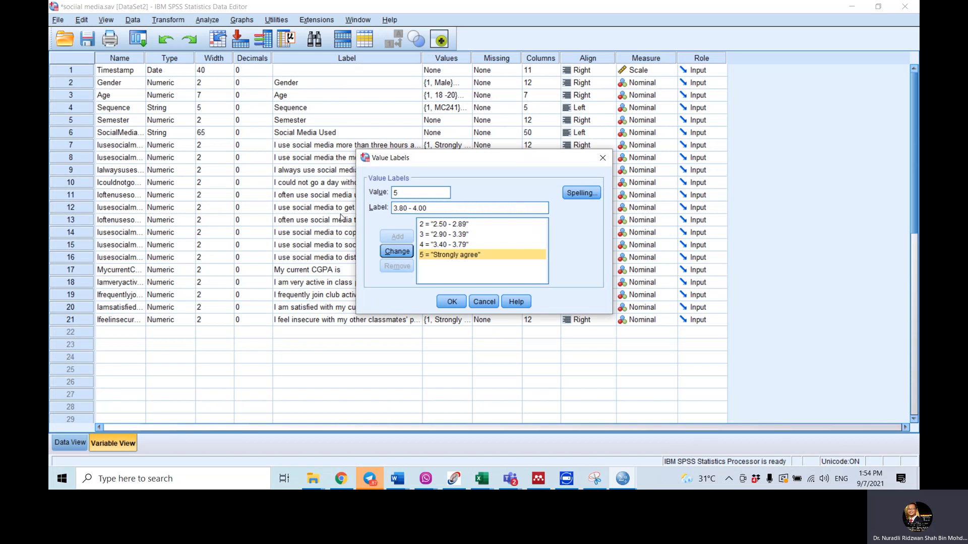
{"action": "left_click", "coordinate": [394, 251]}
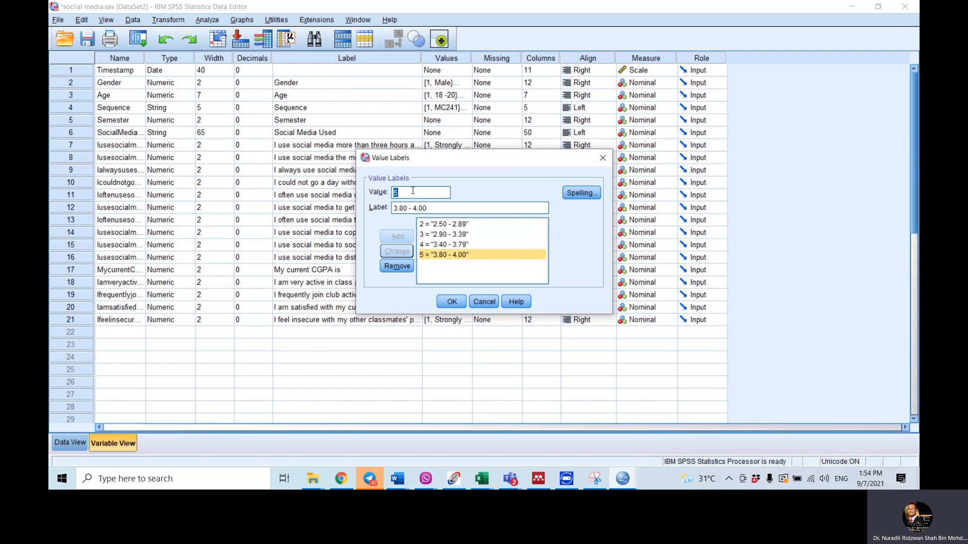
Add value 1 with the label "2.00 - 2.49", trimmed from the copied scale text, and apply the CGPA value labels.
{"action": "type", "text": "1"}
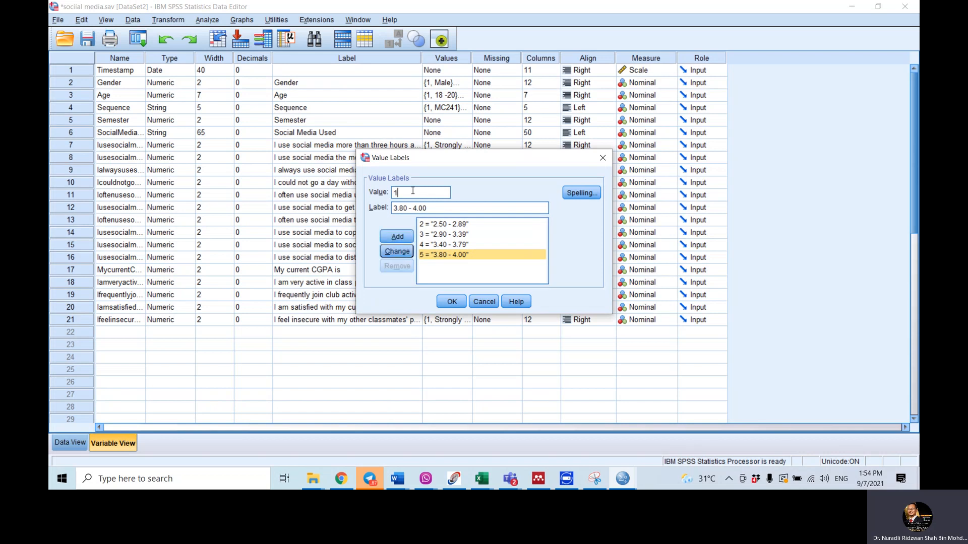
{"action": "key", "text": "Tab"}
{"action": "key", "text": "ctrl+v"}
{"action": "key", "text": "BackSpace"}
{"action": "key", "text": "BackSpace"}
{"action": "key", "text": "BackSpace"}
{"action": "key", "text": "BackSpace"}
{"action": "key", "text": "BackSpace"}
{"action": "key", "text": "BackSpace"}
{"action": "key", "text": "BackSpace"}
{"action": "key", "text": "BackSpace"}
{"action": "key", "text": "BackSpace"}
{"action": "key", "text": "BackSpace"}
{"action": "key", "text": "BackSpace"}
{"action": "key", "text": "BackSpace"}
{"action": "key", "text": "BackSpace"}
{"action": "key", "text": "BackSpace"}
{"action": "key", "text": "BackSpace"}
{"action": "key", "text": "BackSpace"}
{"action": "key", "text": "BackSpace"}
{"action": "key", "text": "BackSpace"}
{"action": "key", "text": "BackSpace"}
{"action": "key", "text": "BackSpace"}
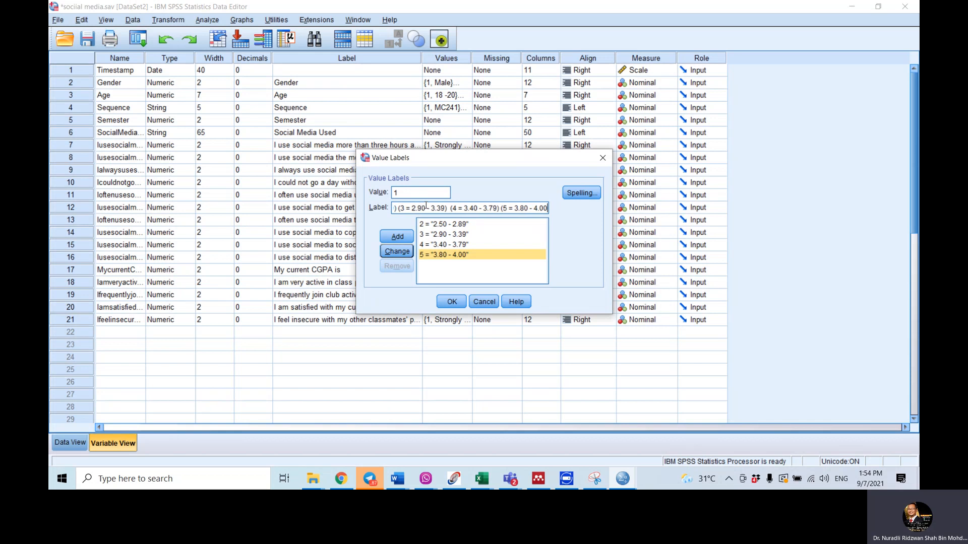
{"action": "key", "text": "BackSpace"}
{"action": "key", "text": "BackSpace"}
{"action": "key", "text": "BackSpace"}
{"action": "key", "text": "BackSpace"}
{"action": "key", "text": "BackSpace"}
{"action": "key", "text": "BackSpace"}
{"action": "key", "text": "BackSpace"}
{"action": "key", "text": "BackSpace"}
{"action": "key", "text": "BackSpace"}
{"action": "key", "text": "BackSpace"}
{"action": "key", "text": "BackSpace"}
{"action": "key", "text": "BackSpace"}
{"action": "key", "text": "BackSpace"}
{"action": "key", "text": "BackSpace"}
{"action": "key", "text": "BackSpace"}
{"action": "key", "text": "BackSpace"}
{"action": "key", "text": "BackSpace"}
{"action": "key", "text": "BackSpace"}
{"action": "key", "text": "BackSpace"}
{"action": "key", "text": "BackSpace"}
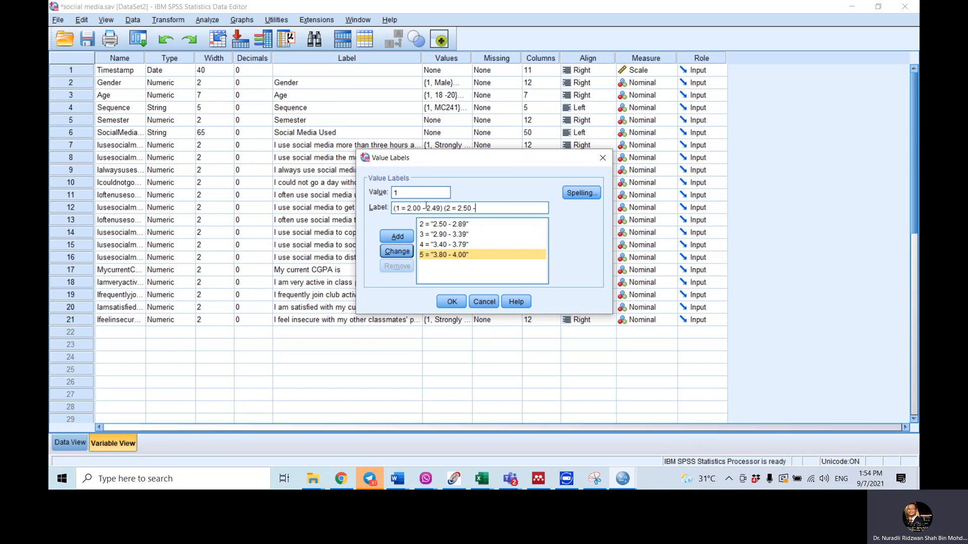
{"action": "key", "text": "BackSpace"}
{"action": "key", "text": "BackSpace"}
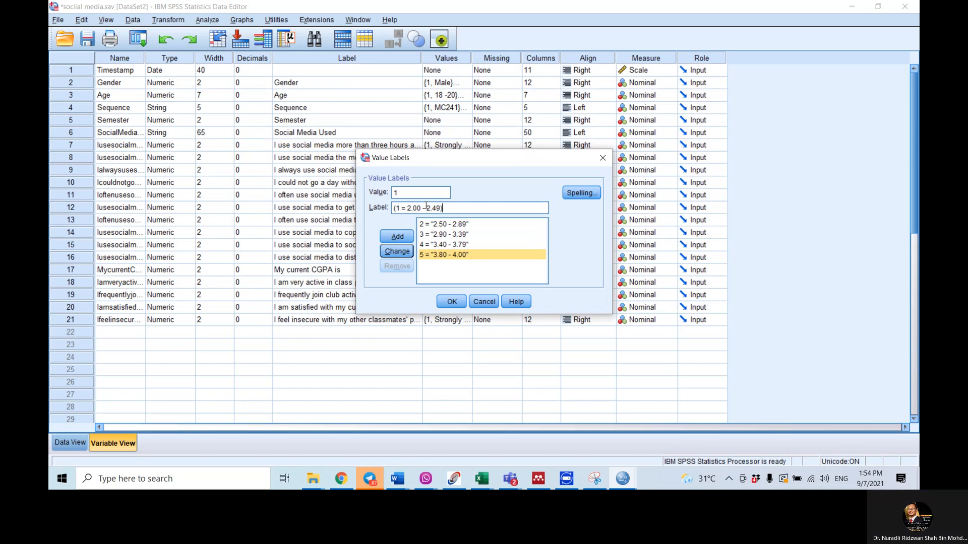
{"action": "key", "text": "BackSpace"}
{"action": "key", "text": "Home"}
{"action": "key", "text": "Delete"}
{"action": "key", "text": "Delete"}
{"action": "key", "text": "Delete"}
{"action": "key", "text": "Delete"}
{"action": "key", "text": "Delete"}
{"action": "left_click", "coordinate": [407, 237]}
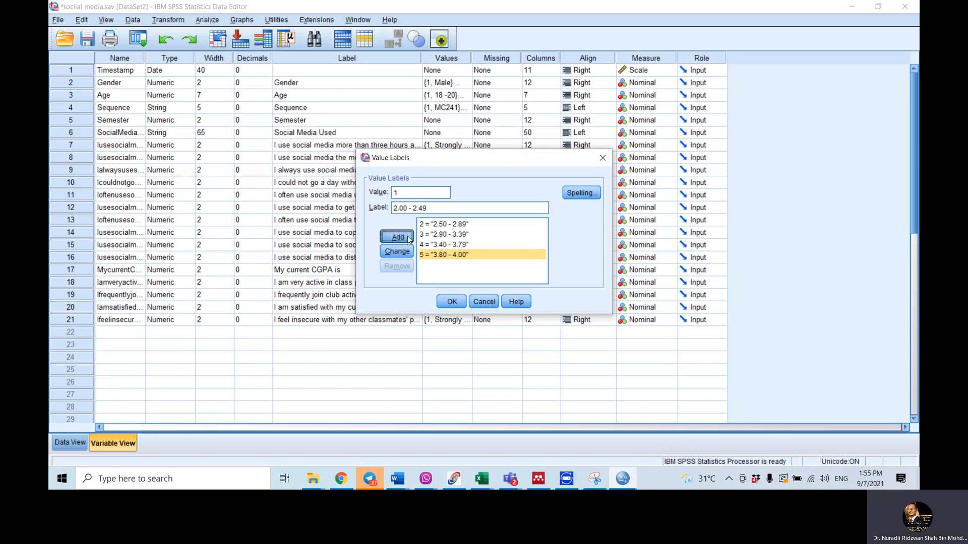
{"action": "left_click", "coordinate": [451, 302]}
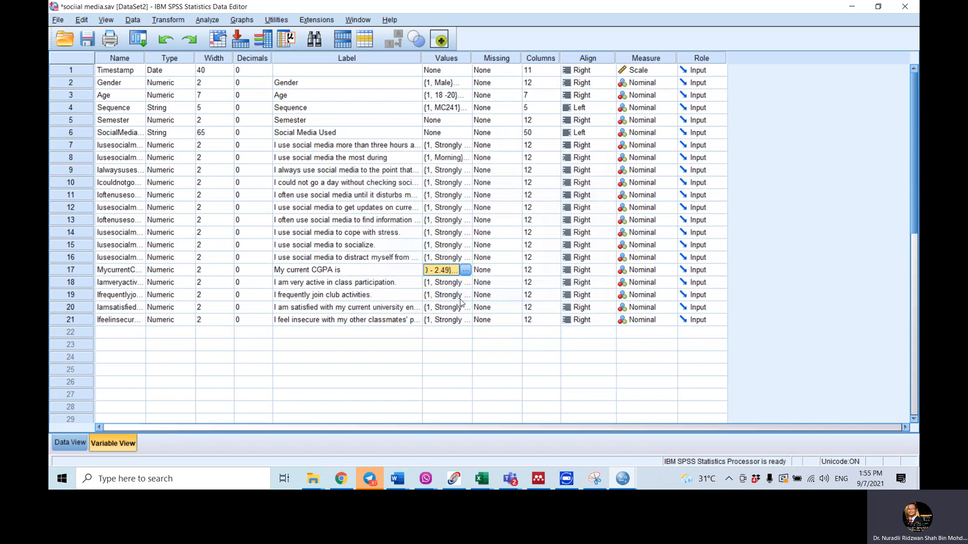
Switch to the Google Forms survey and examine the answer scales of the social media and academic performance questions.
{"action": "left_click", "coordinate": [341, 479]}
{"action": "key", "text": "ctrl+a"}
{"action": "scroll", "coordinate": [482, 258], "scroll_direction": "down", "scroll_amount": 1}
{"action": "scroll", "coordinate": [482, 260], "scroll_direction": "down", "scroll_amount": 2}
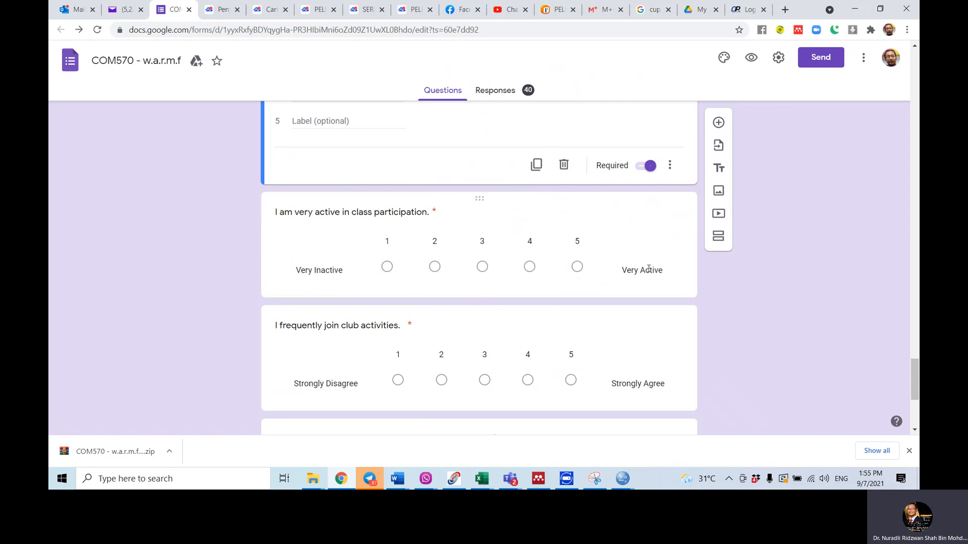
{"action": "scroll", "coordinate": [646, 271], "scroll_direction": "down", "scroll_amount": 5}
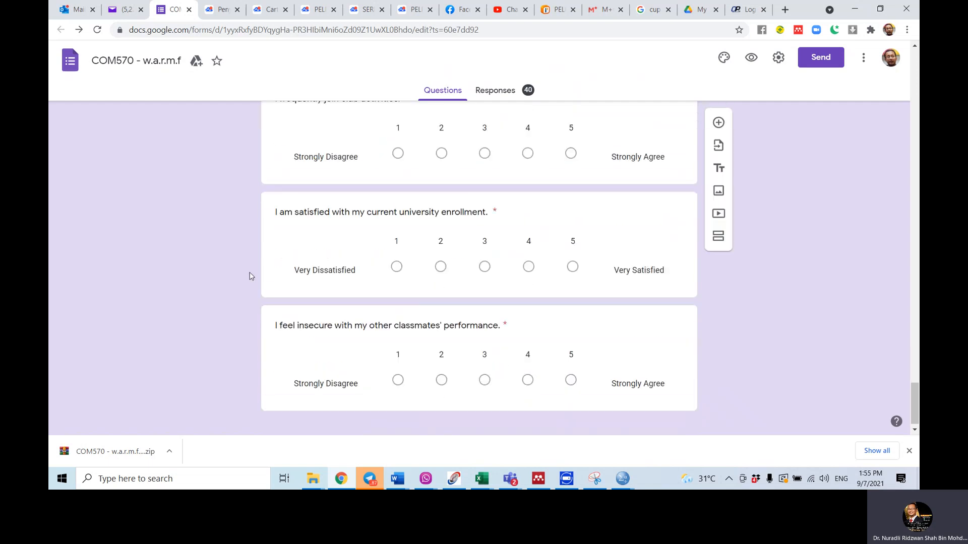
{"action": "scroll", "coordinate": [645, 287], "scroll_direction": "down", "scroll_amount": 1}
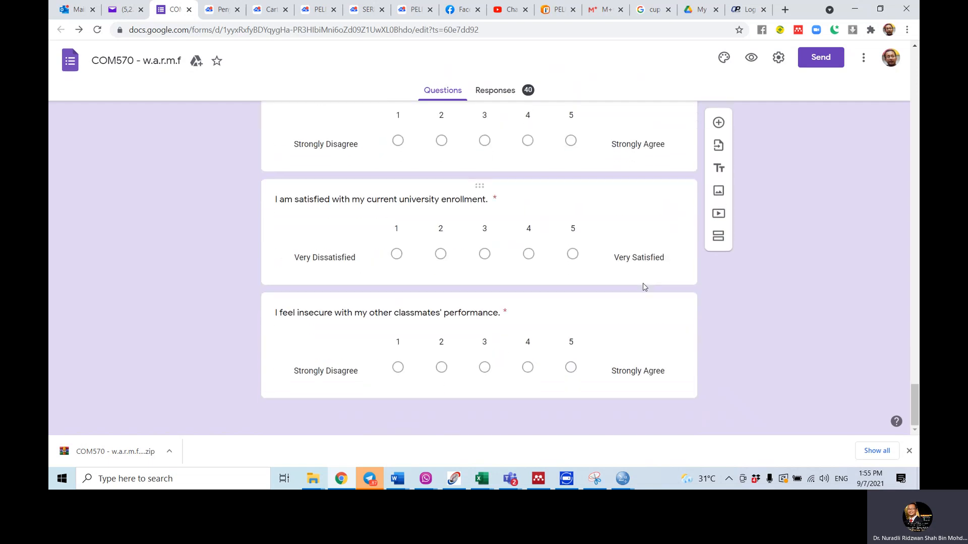
{"action": "scroll", "coordinate": [643, 287], "scroll_direction": "up", "scroll_amount": 5}
{"action": "scroll", "coordinate": [643, 286], "scroll_direction": "down", "scroll_amount": 10}
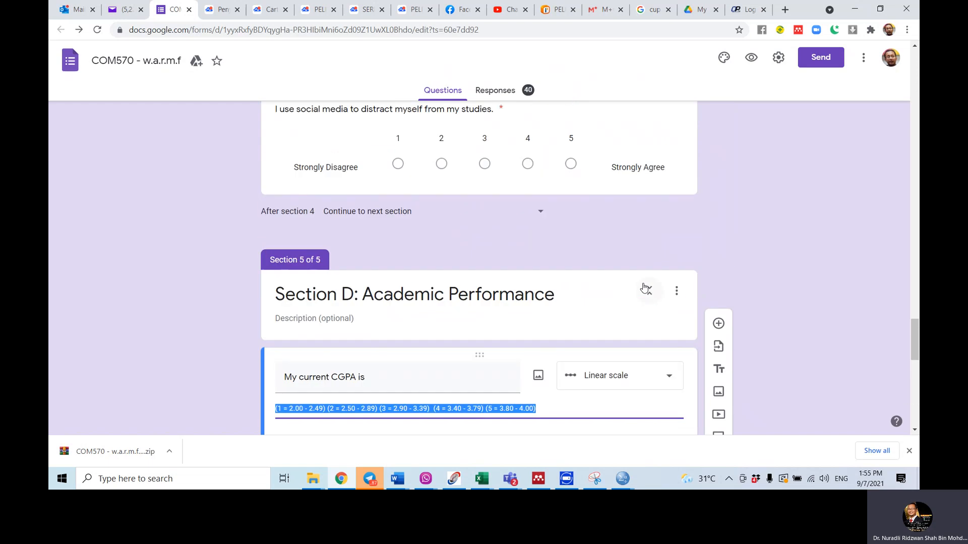
{"action": "scroll", "coordinate": [644, 285], "scroll_direction": "up", "scroll_amount": 5}
{"action": "scroll", "coordinate": [644, 284], "scroll_direction": "up", "scroll_amount": 9}
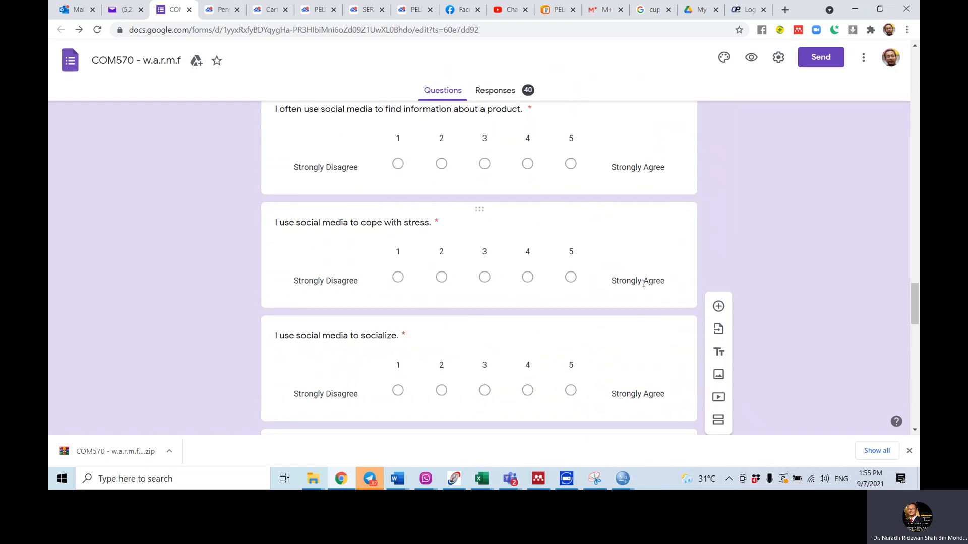
{"action": "scroll", "coordinate": [643, 284], "scroll_direction": "up", "scroll_amount": 12}
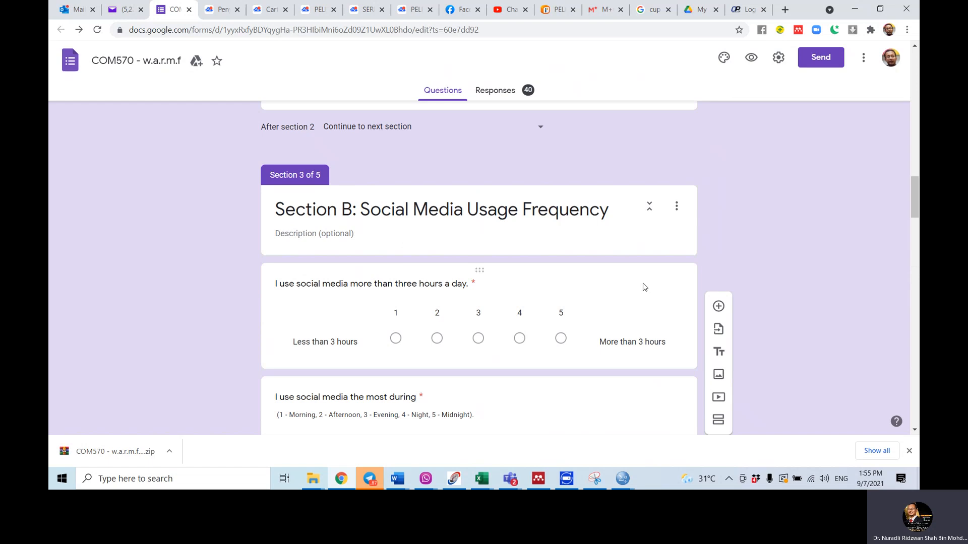
{"action": "scroll", "coordinate": [643, 285], "scroll_direction": "up", "scroll_amount": 2}
{"action": "scroll", "coordinate": [643, 285], "scroll_direction": "down", "scroll_amount": 8}
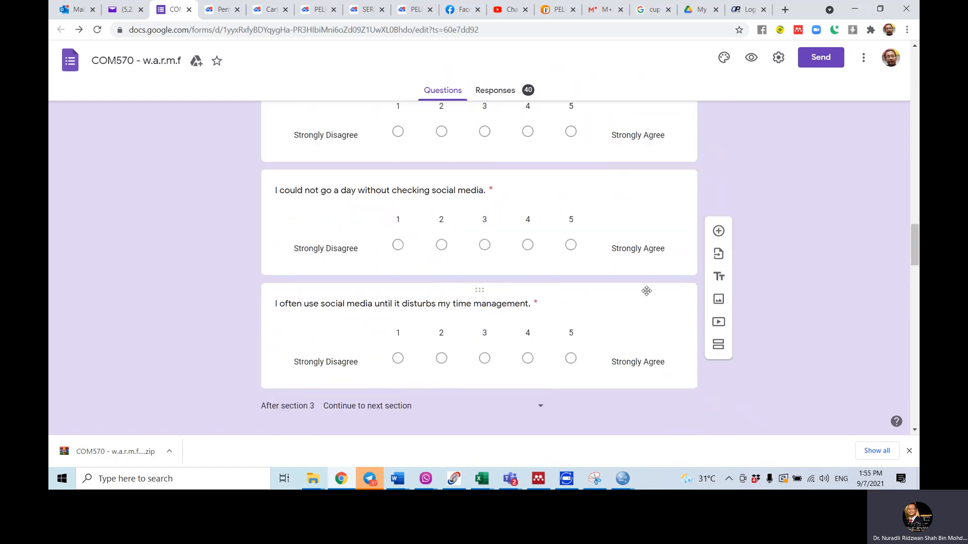
{"action": "scroll", "coordinate": [648, 295], "scroll_direction": "down", "scroll_amount": 10}
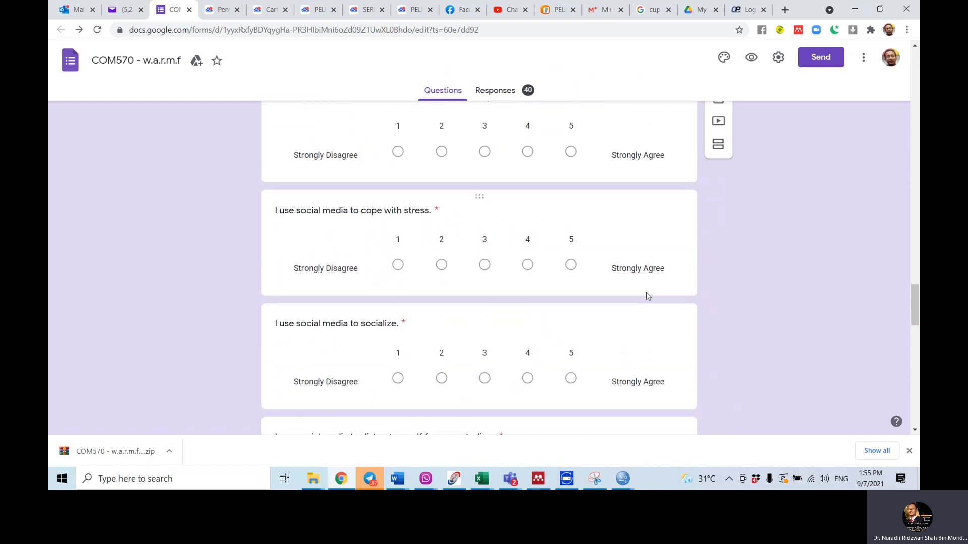
{"action": "scroll", "coordinate": [647, 293], "scroll_direction": "down", "scroll_amount": 6}
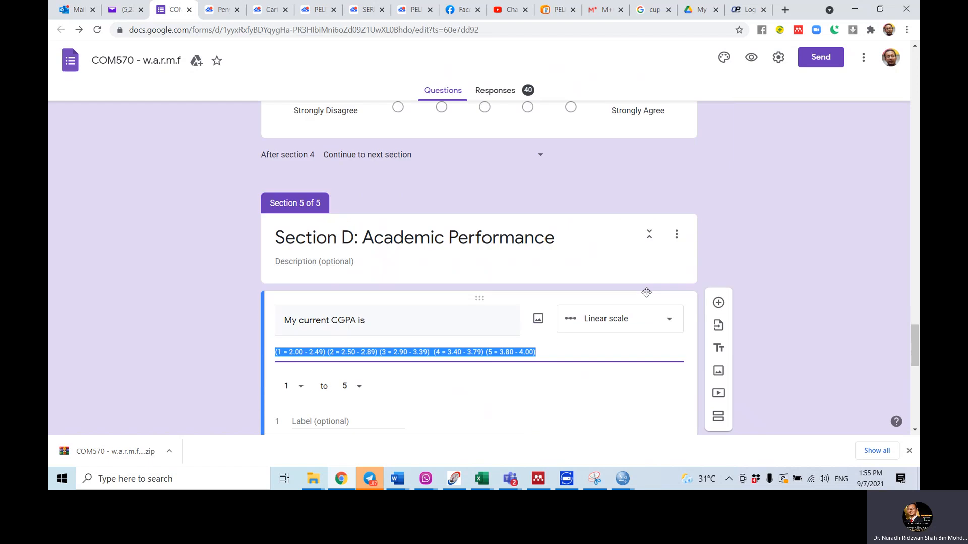
{"action": "scroll", "coordinate": [647, 293], "scroll_direction": "down", "scroll_amount": 6}
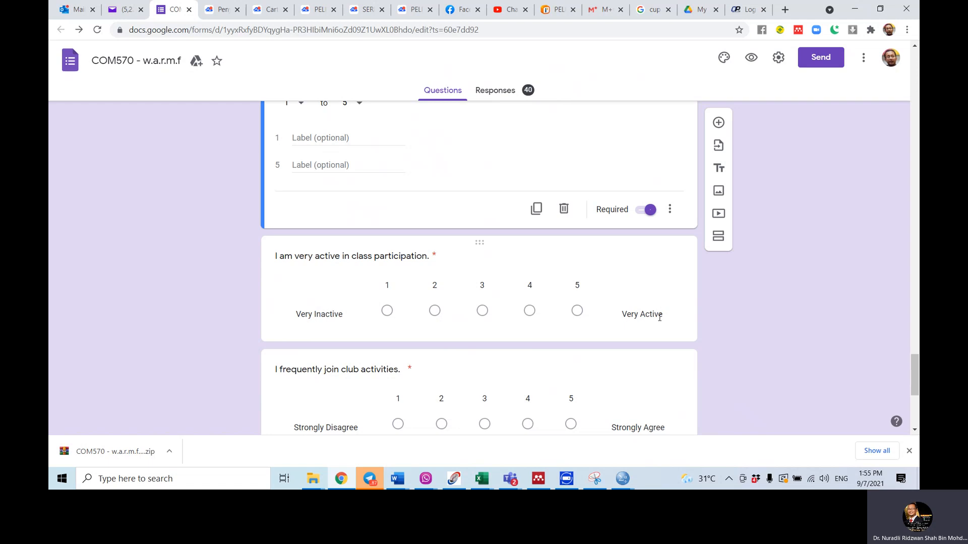
{"action": "scroll", "coordinate": [658, 321], "scroll_direction": "down", "scroll_amount": 2}
{"action": "scroll", "coordinate": [658, 321], "scroll_direction": "down", "scroll_amount": 1}
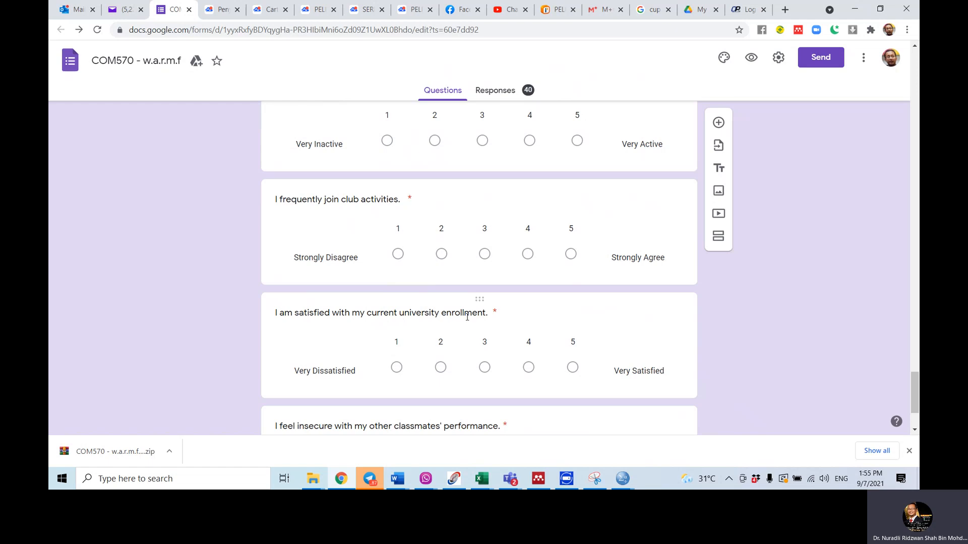
{"action": "scroll", "coordinate": [342, 360], "scroll_direction": "down", "scroll_amount": 1}
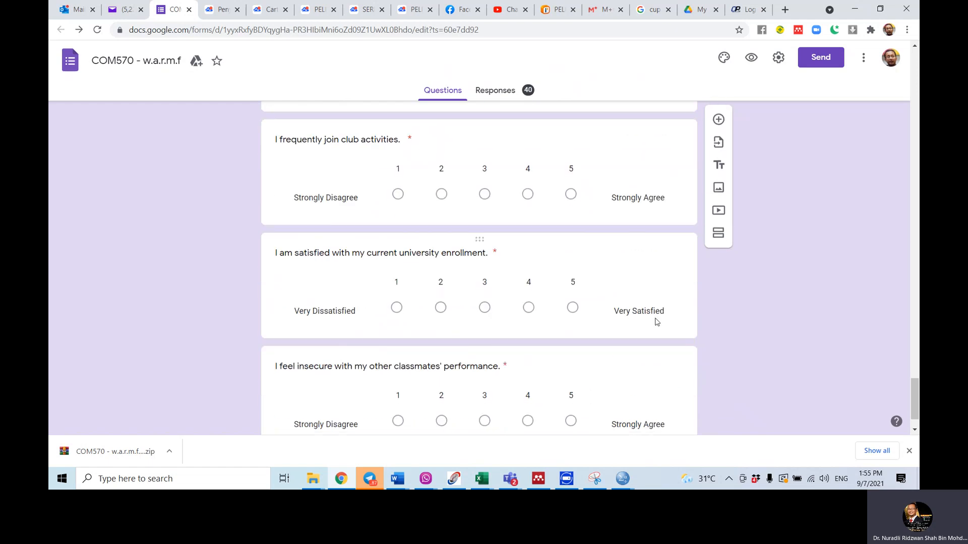
{"action": "scroll", "coordinate": [656, 319], "scroll_direction": "down", "scroll_amount": 1}
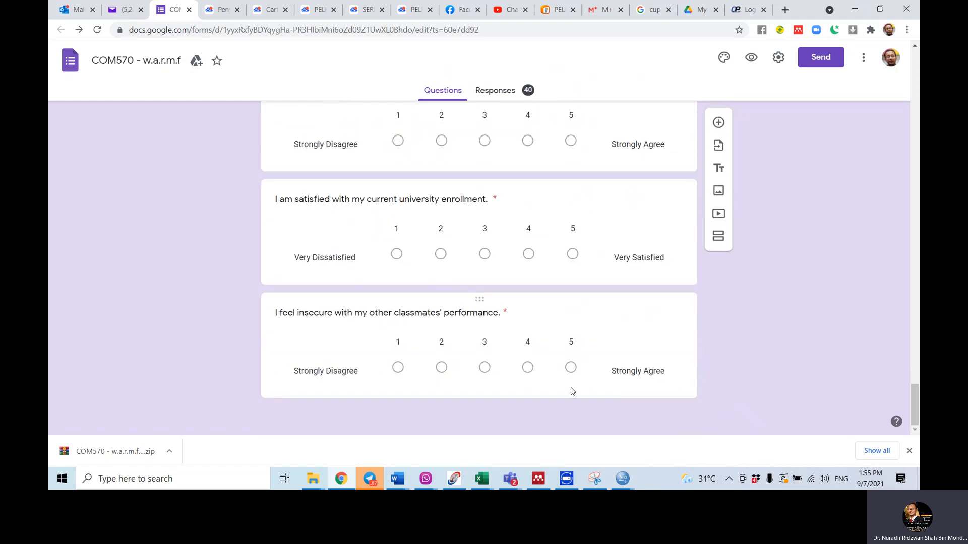
Return to the social media dataset in SPSS and change value 1's label to "Very inactive" for the class participation variable.
{"action": "left_click", "coordinate": [624, 479]}
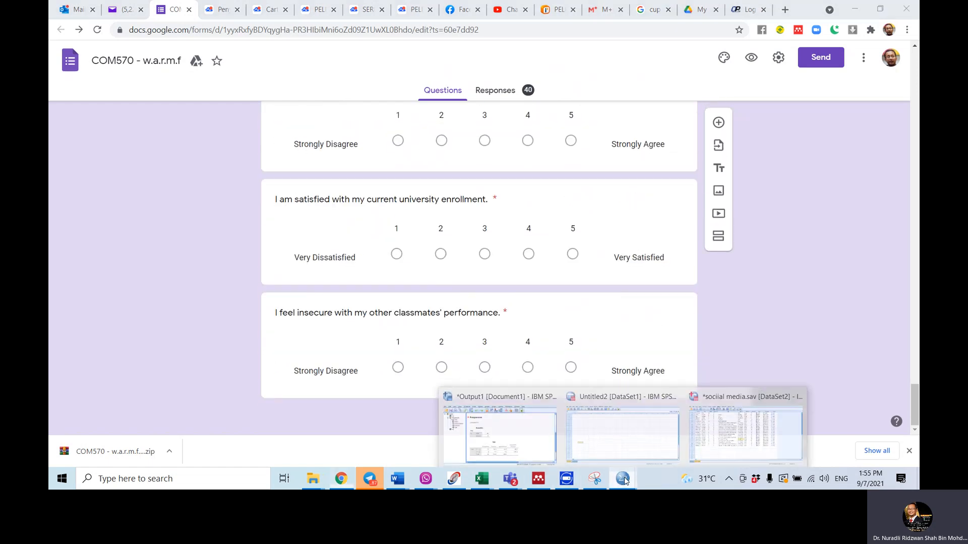
{"action": "left_click", "coordinate": [728, 432]}
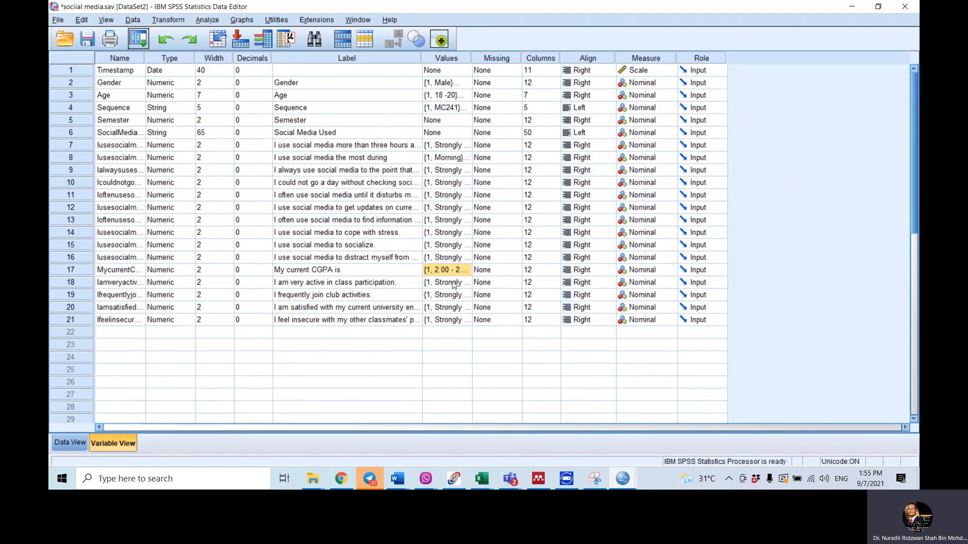
{"action": "left_click", "coordinate": [454, 285]}
{"action": "left_click", "coordinate": [468, 283]}
{"action": "left_click", "coordinate": [448, 225]}
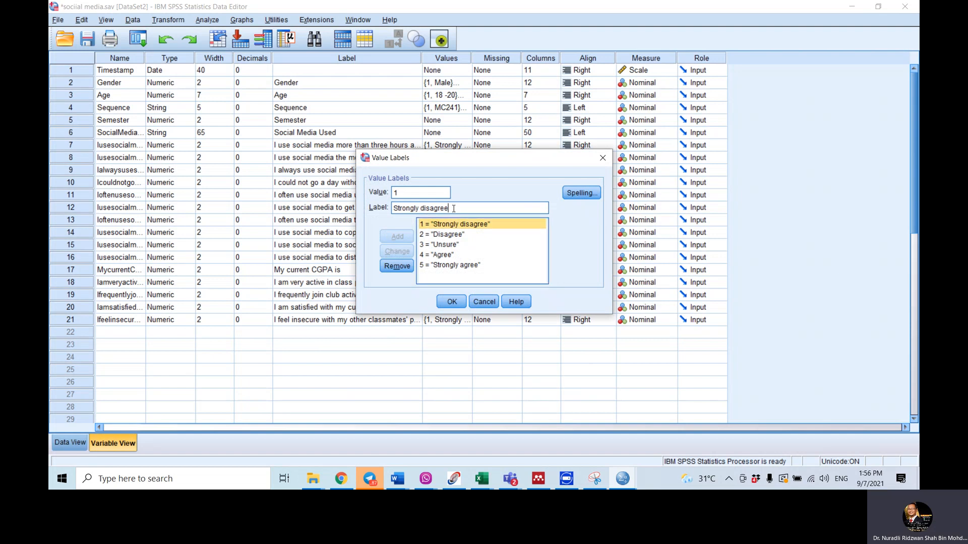
{"action": "left_click_drag", "start_coordinate": [451, 209], "coordinate": [392, 208]}
{"action": "type", "text": "V"}
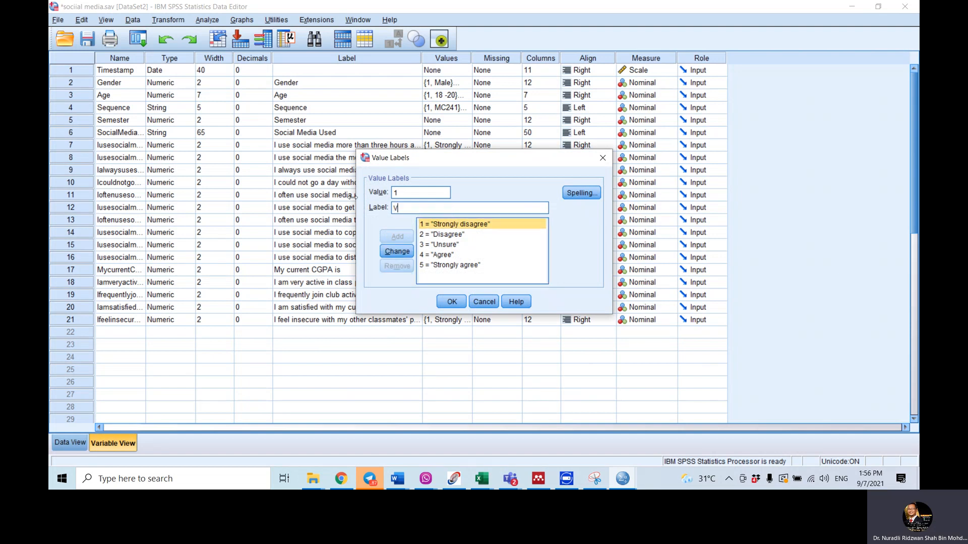
{"action": "type", "text": "ery inactive"}
{"action": "left_click", "coordinate": [396, 252]}
Change the label of value 2 to "inactive" for the class participation variable.
{"action": "left_click", "coordinate": [435, 235]}
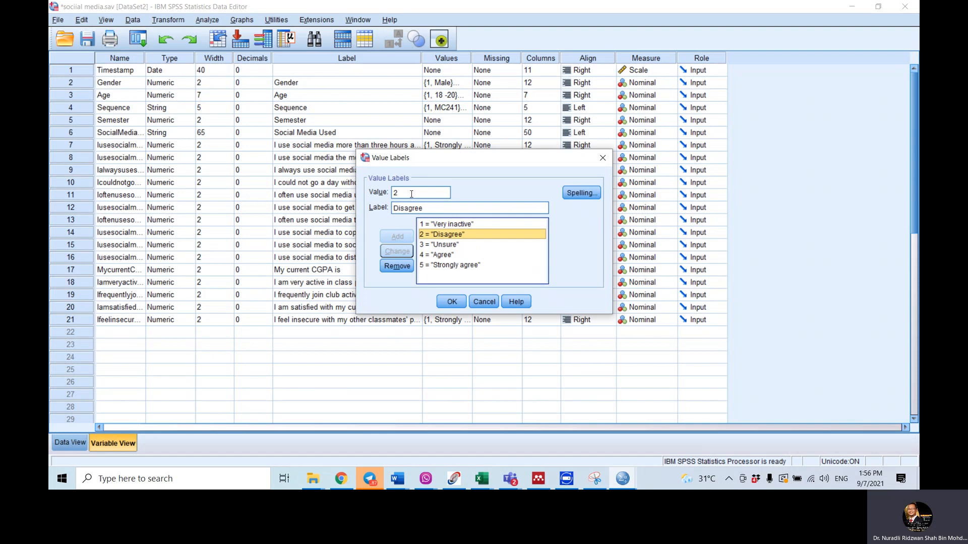
{"action": "left_click_drag", "start_coordinate": [423, 207], "coordinate": [386, 210]}
{"action": "type", "text": "inactive"}
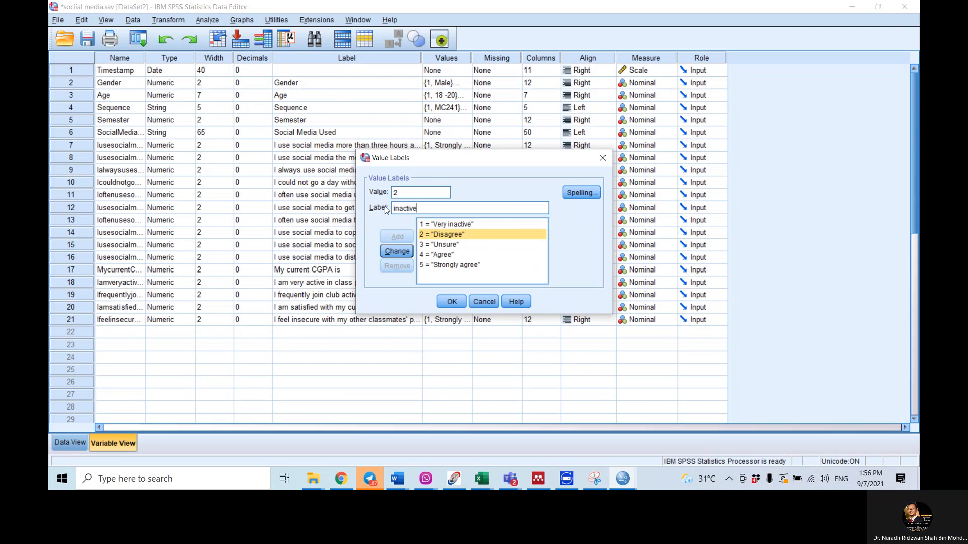
{"action": "left_click", "coordinate": [401, 257]}
Change the label of value 3 to "somewhat active" for the class participation variable.
{"action": "left_click", "coordinate": [450, 245]}
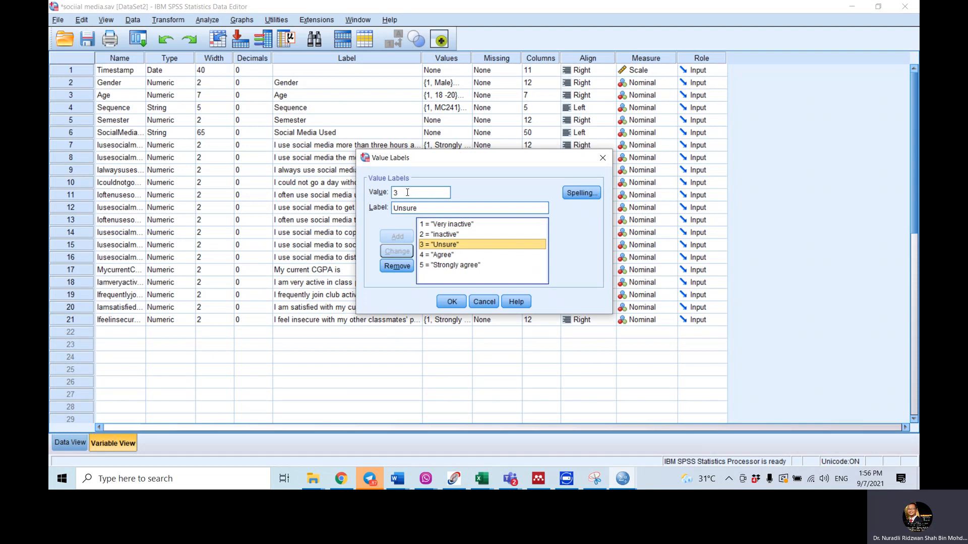
{"action": "left_click", "coordinate": [427, 212]}
{"action": "double_click", "coordinate": [428, 212]}
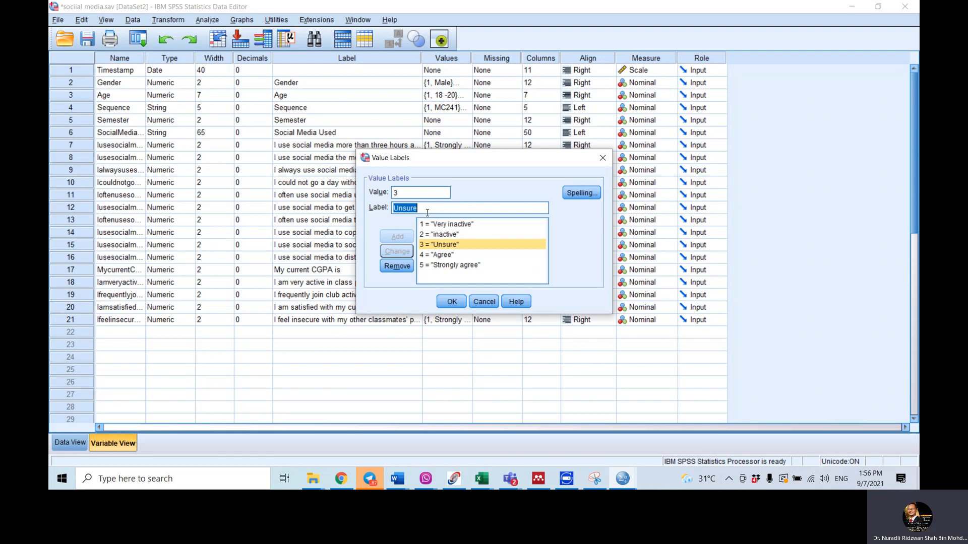
{"action": "type", "text": "som"}
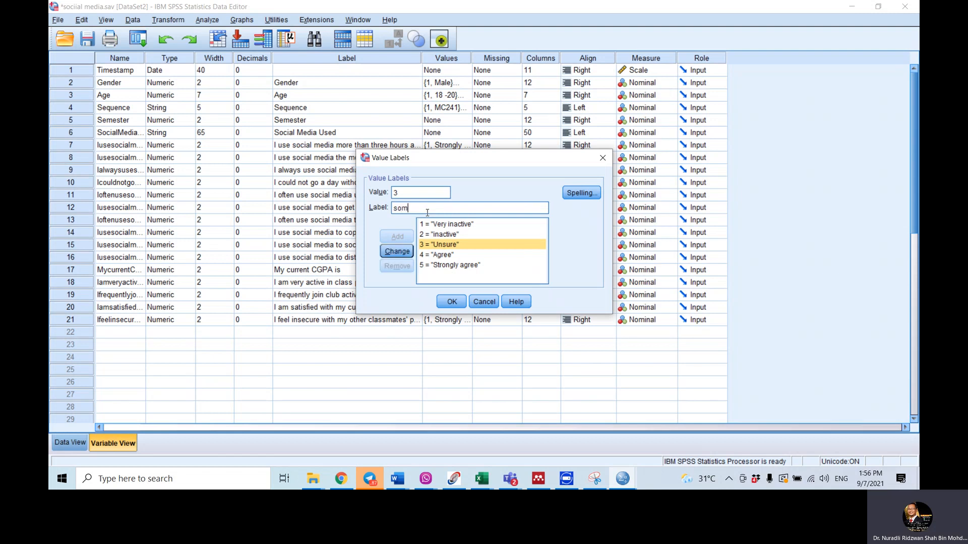
{"action": "type", "text": "ewhat active"}
{"action": "left_click", "coordinate": [397, 251]}
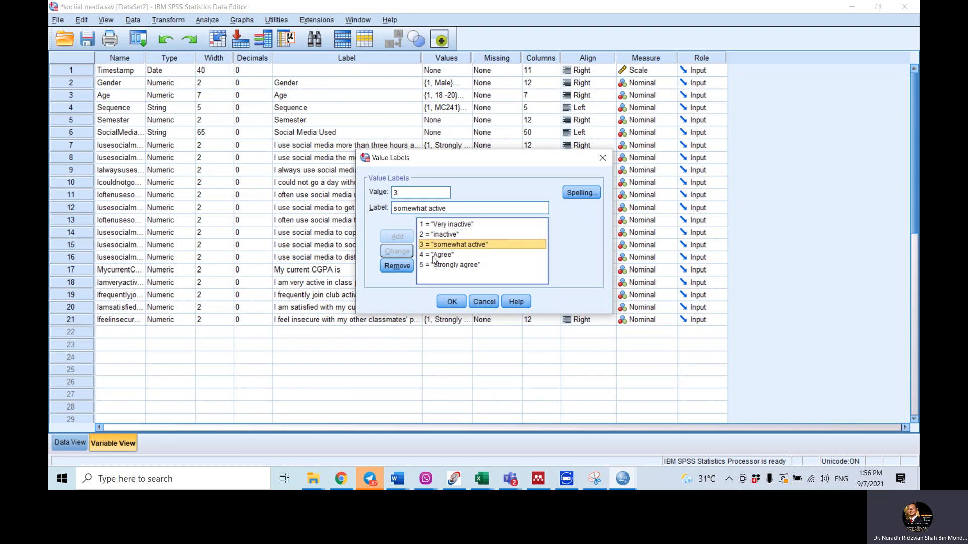
Change the label of value 4 to "active" for the class participation variable.
{"action": "left_click", "coordinate": [433, 256]}
{"action": "left_click_drag", "start_coordinate": [416, 208], "coordinate": [374, 207]}
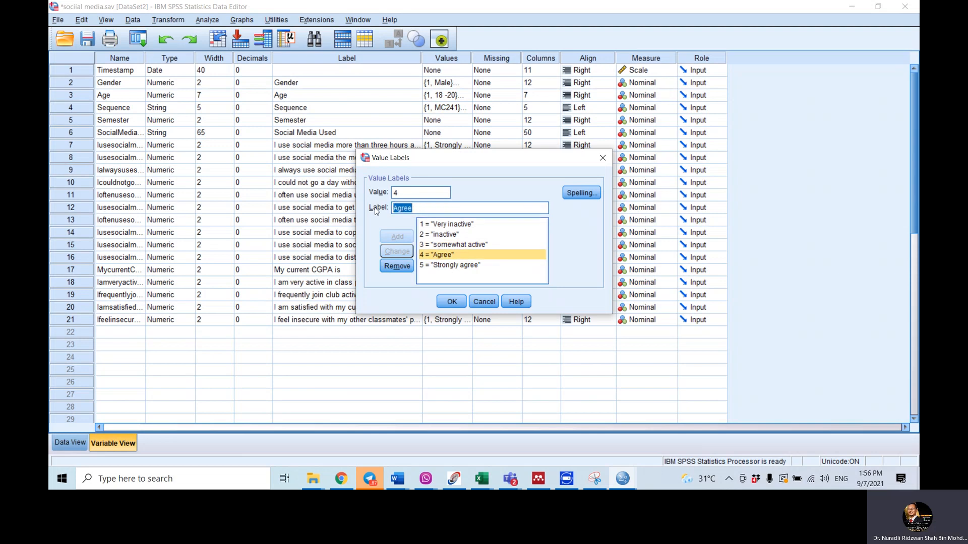
{"action": "type", "text": "active"}
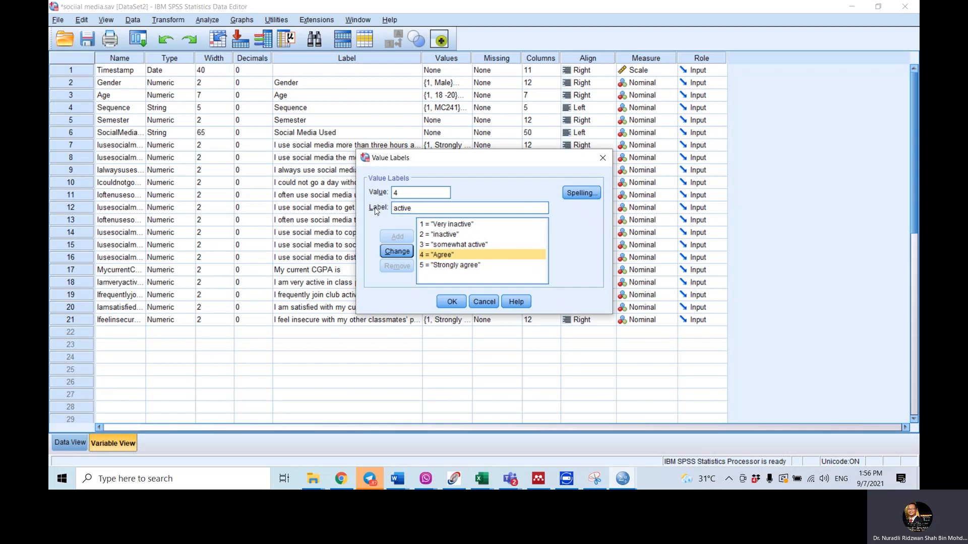
{"action": "left_click", "coordinate": [397, 251]}
Change the label of value 5 to "very active" and apply the class participation value labels.
{"action": "left_click", "coordinate": [447, 265]}
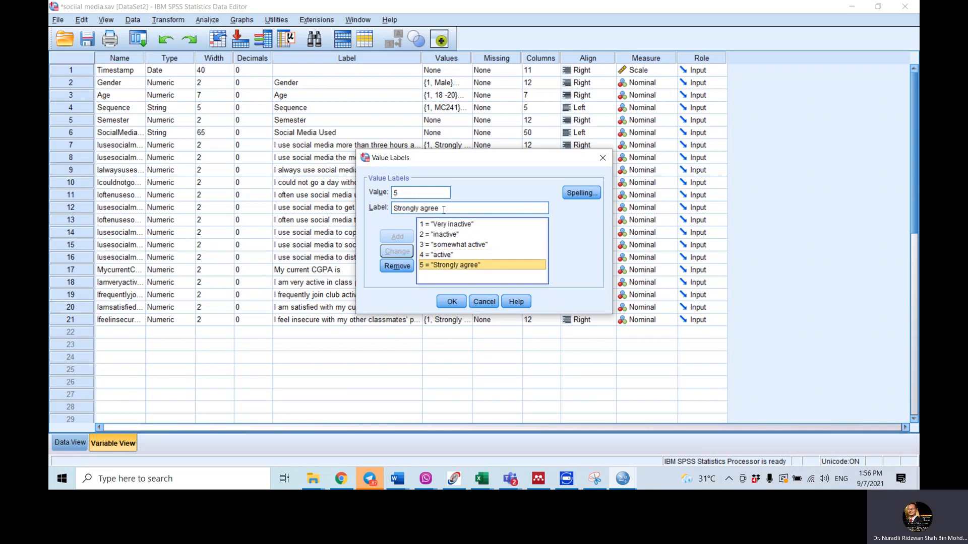
{"action": "left_click_drag", "start_coordinate": [442, 209], "coordinate": [391, 208]}
{"action": "type", "text": "v"}
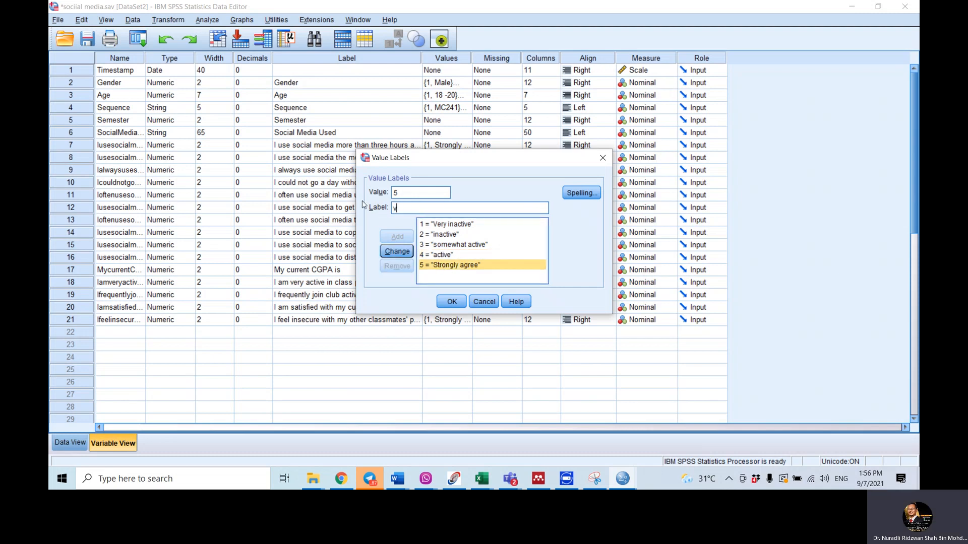
{"action": "type", "text": "ery active"}
{"action": "left_click", "coordinate": [397, 251]}
{"action": "left_click", "coordinate": [452, 303]}
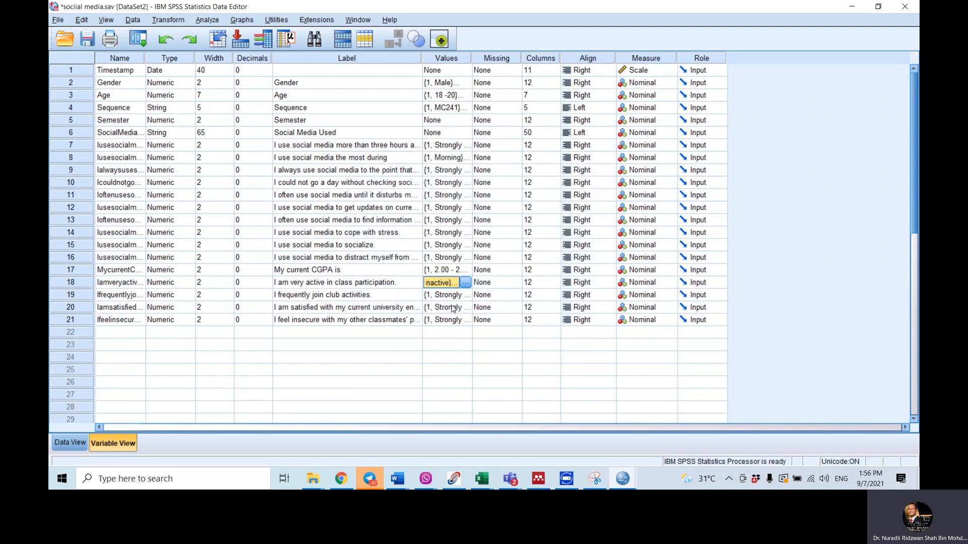
Change the label of value 1 to "Strongly dissatified" for the variable about satisfaction with the current university.
{"action": "left_click", "coordinate": [446, 308]}
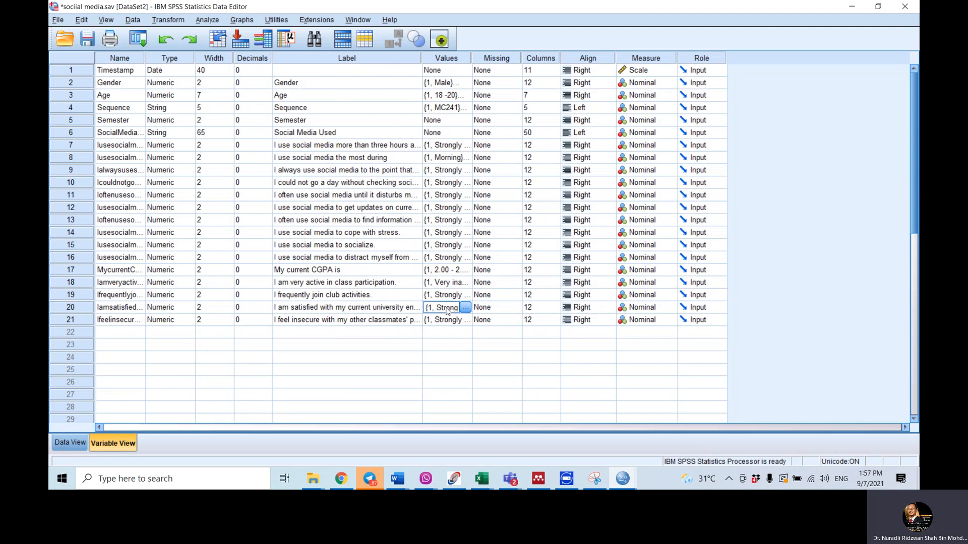
{"action": "left_click", "coordinate": [465, 307]}
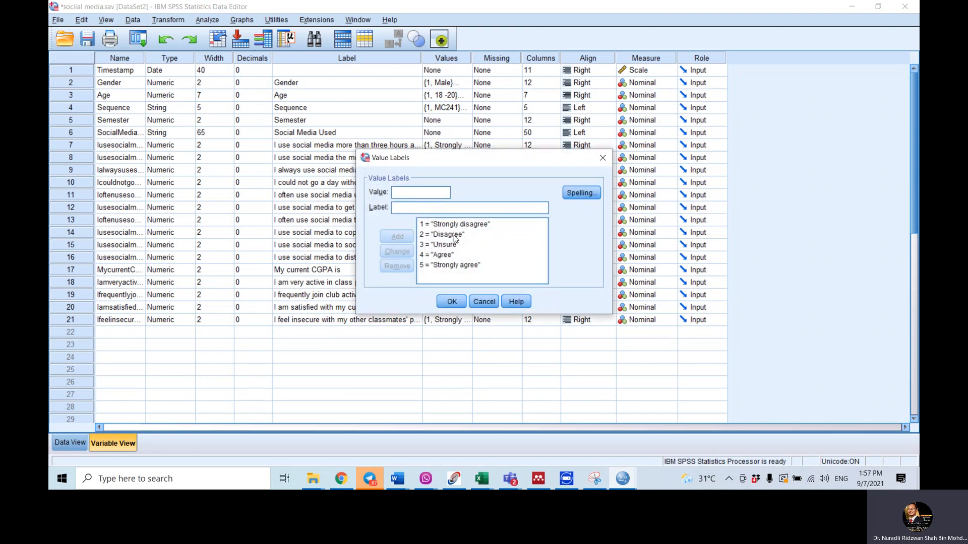
{"action": "left_click", "coordinate": [422, 225]}
{"action": "left_click", "coordinate": [424, 233]}
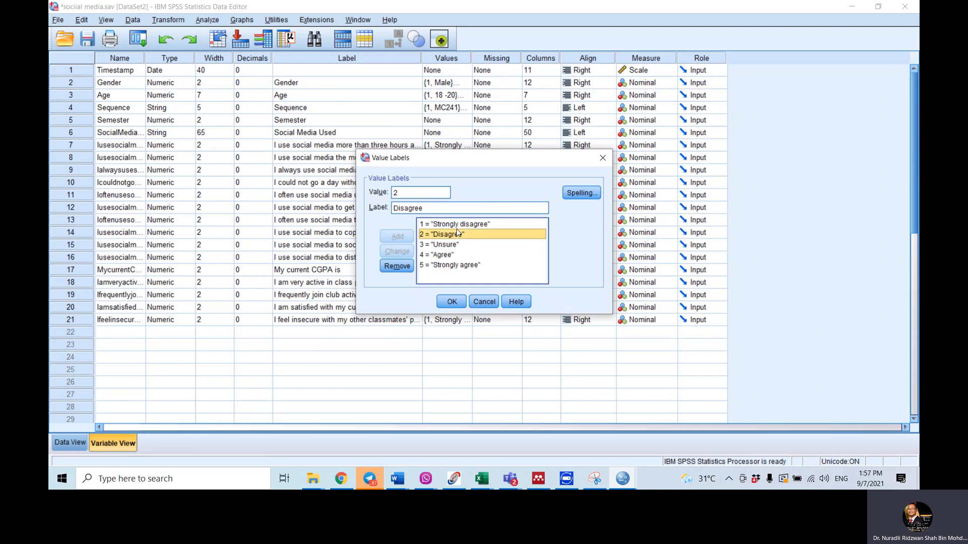
{"action": "left_click", "coordinate": [459, 223]}
{"action": "left_click", "coordinate": [463, 207]}
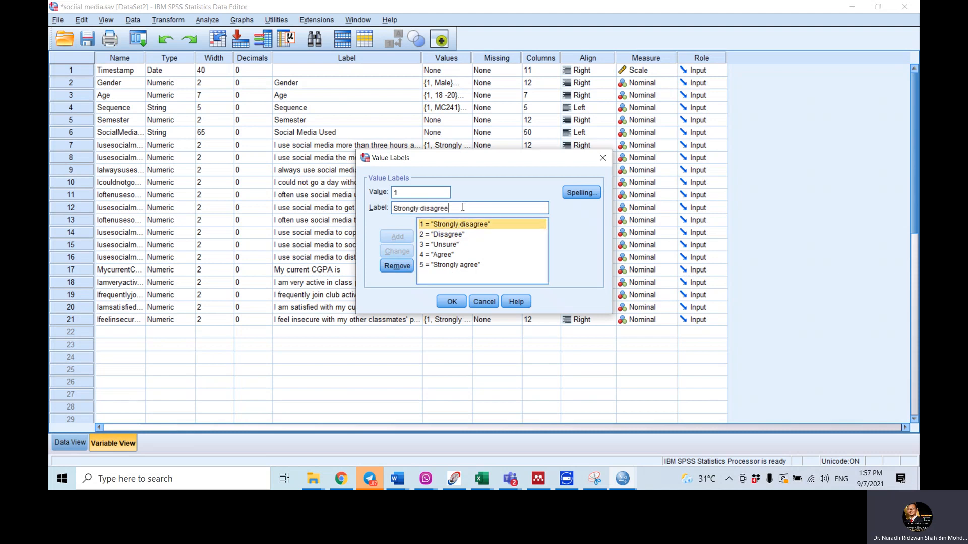
{"action": "key", "text": "BackSpace"}
{"action": "key", "text": "BackSpace"}
{"action": "key", "text": "BackSpace"}
{"action": "key", "text": "BackSpace"}
{"action": "key", "text": "BackSpace"}
{"action": "key", "text": "BackSpace"}
{"action": "key", "text": "BackSpace"}
{"action": "key", "text": "BackSpace"}
{"action": "type", "text": "dis"}
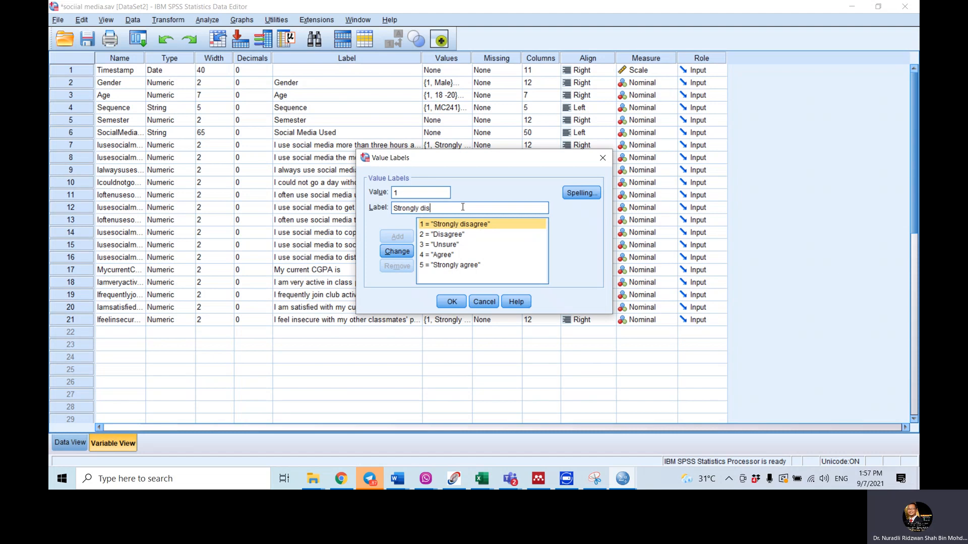
{"action": "type", "text": "satified"}
{"action": "double_click", "coordinate": [463, 208]}
{"action": "left_click", "coordinate": [396, 251]}
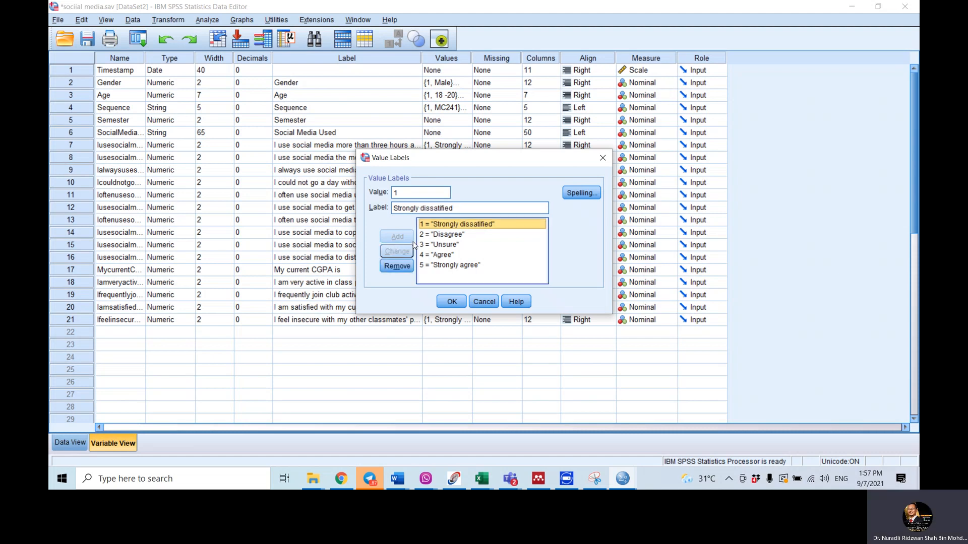
Change the label of value 2 to "dissatified" for the university satisfaction variable.
{"action": "left_click", "coordinate": [442, 235]}
{"action": "left_click", "coordinate": [439, 206]}
{"action": "double_click", "coordinate": [408, 208]}
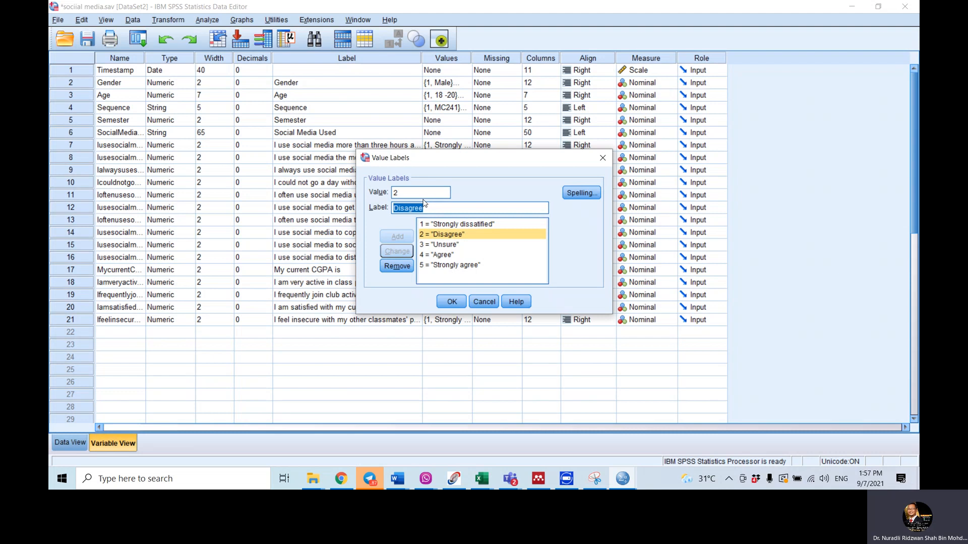
{"action": "type", "text": "dissatified"}
{"action": "left_click", "coordinate": [398, 252]}
Change the label of value 4 to "Satisfied" for the university satisfaction variable.
{"action": "left_click", "coordinate": [457, 244]}
{"action": "left_click", "coordinate": [444, 257]}
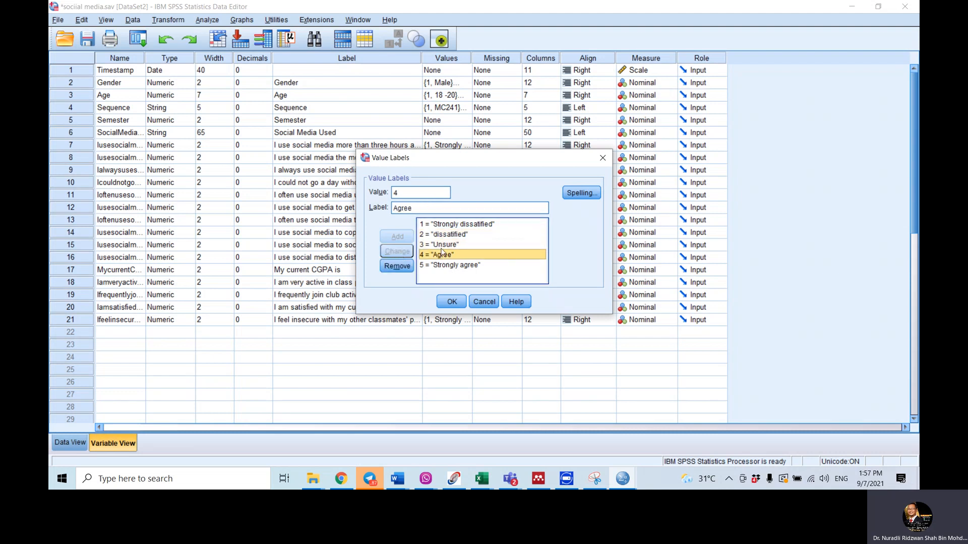
{"action": "double_click", "coordinate": [413, 208]}
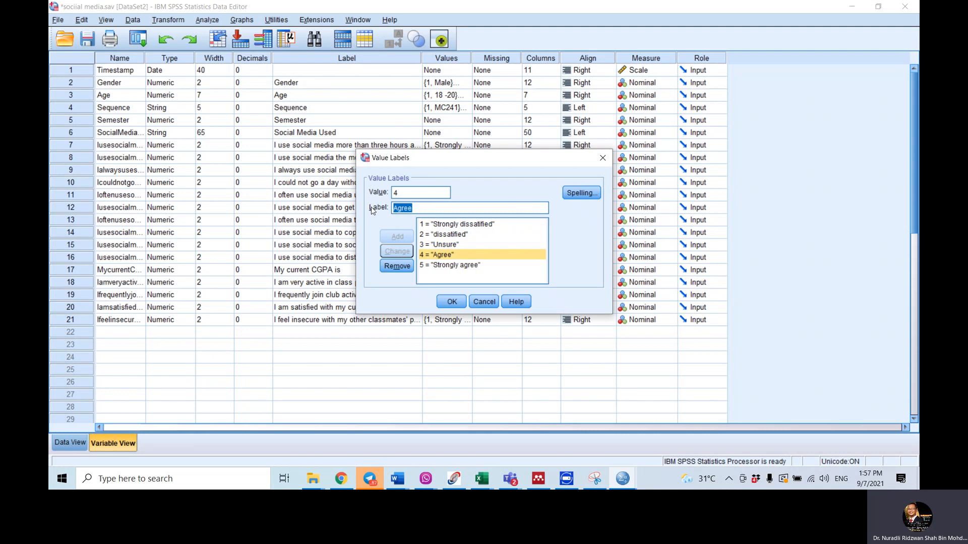
{"action": "type", "text": "S"}
{"action": "type", "text": "t"}
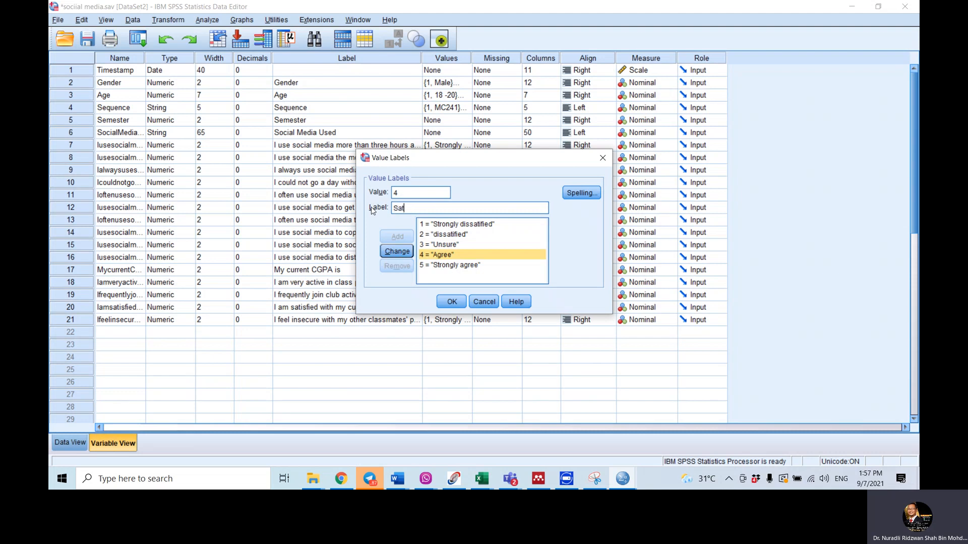
{"action": "type", "text": "atisfied"}
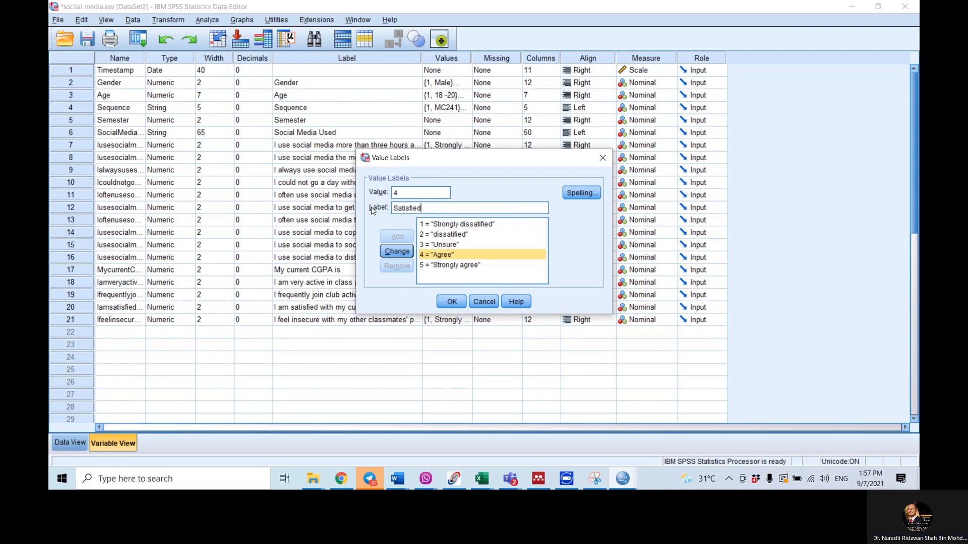
{"action": "left_click", "coordinate": [397, 251]}
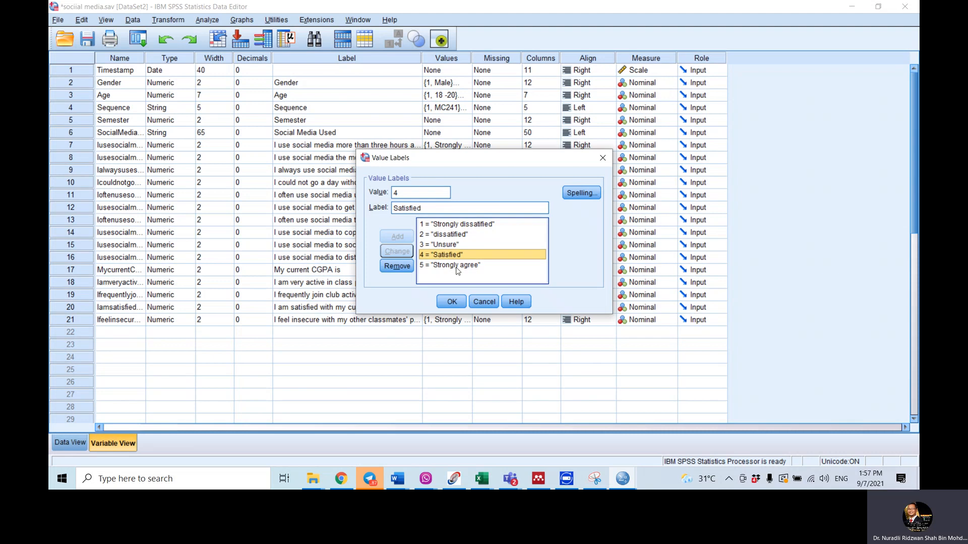
Change the label of value 5 to "Very Satisfied" for the university satisfaction variable.
{"action": "left_click", "coordinate": [457, 267]}
{"action": "left_click", "coordinate": [457, 208]}
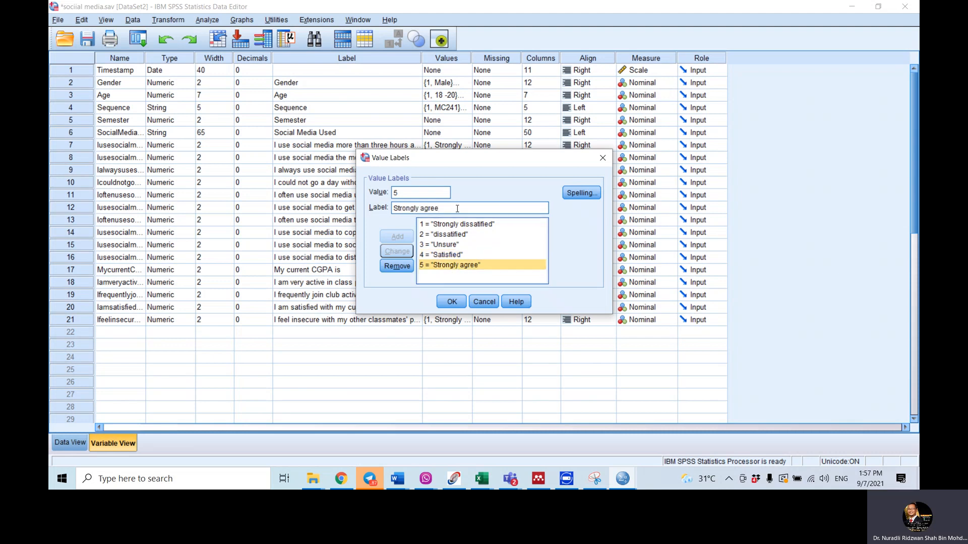
{"action": "key", "text": "BackSpace"}
{"action": "key", "text": "BackSpace"}
{"action": "key", "text": "BackSpace"}
{"action": "key", "text": "BackSpace"}
{"action": "key", "text": "BackSpace"}
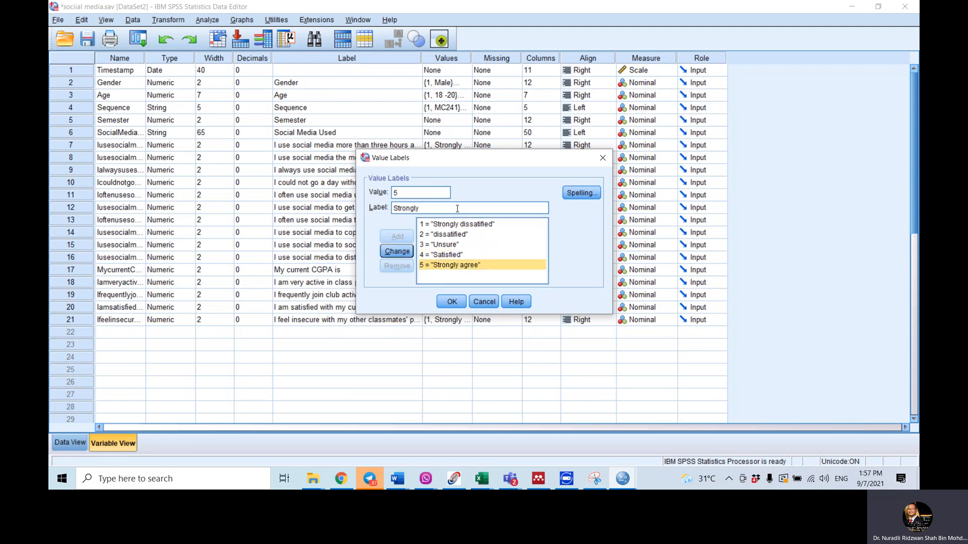
{"action": "key", "text": "BackSpace"}
{"action": "key", "text": "BackSpace"}
{"action": "key", "text": "BackSpace"}
{"action": "key", "text": "BackSpace"}
{"action": "key", "text": "BackSpace"}
{"action": "key", "text": "BackSpace"}
{"action": "key", "text": "BackSpace"}
{"action": "key", "text": "BackSpace"}
{"action": "key", "text": "BackSpace"}
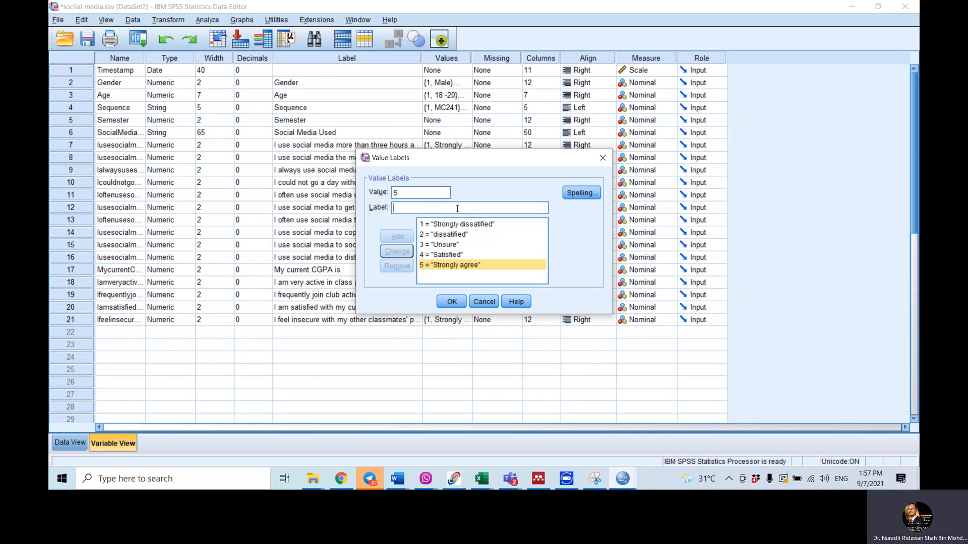
{"action": "type", "text": "Very Satis"}
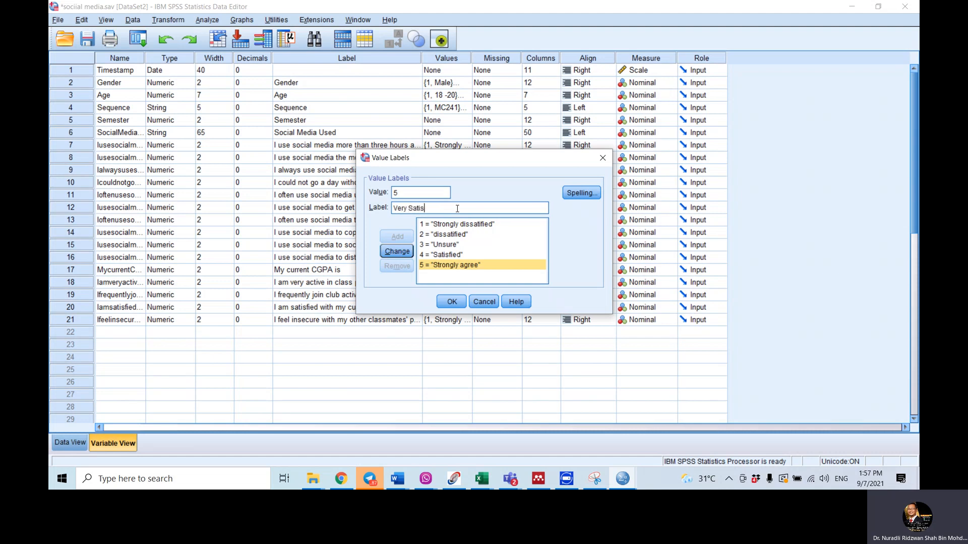
{"action": "type", "text": "fied"}
{"action": "left_click", "coordinate": [396, 251]}
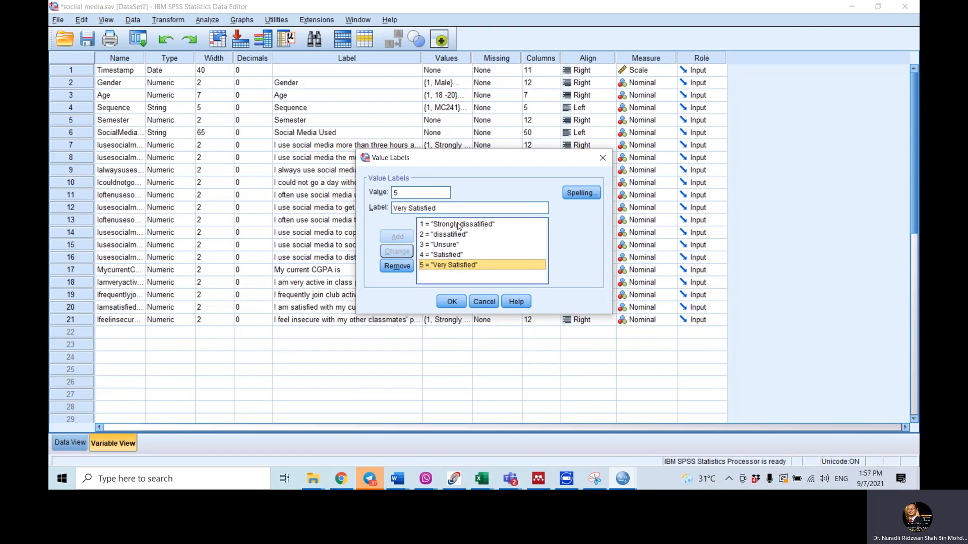
Change the label of value 1 to "Very dissatified" and apply the university satisfaction value labels.
{"action": "left_click", "coordinate": [458, 224]}
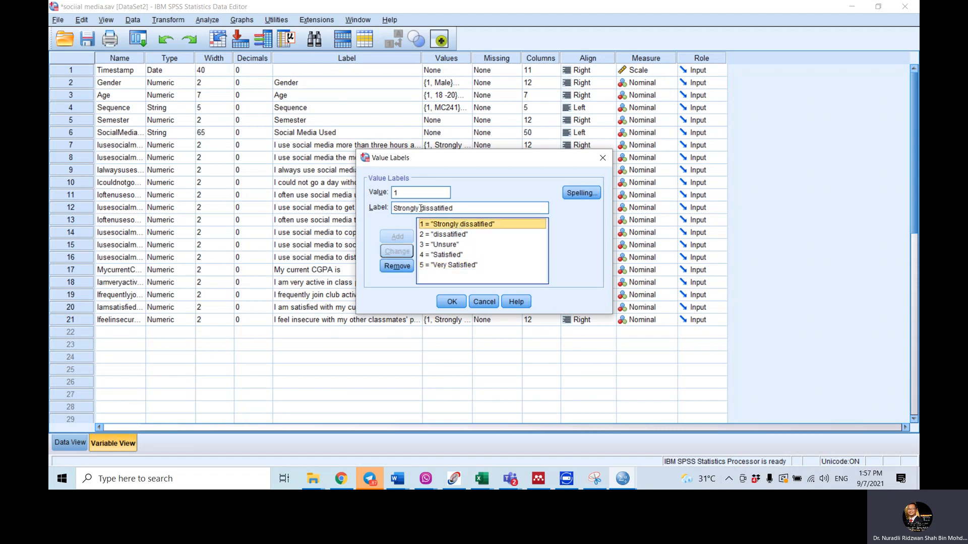
{"action": "left_click_drag", "start_coordinate": [420, 208], "coordinate": [386, 207]}
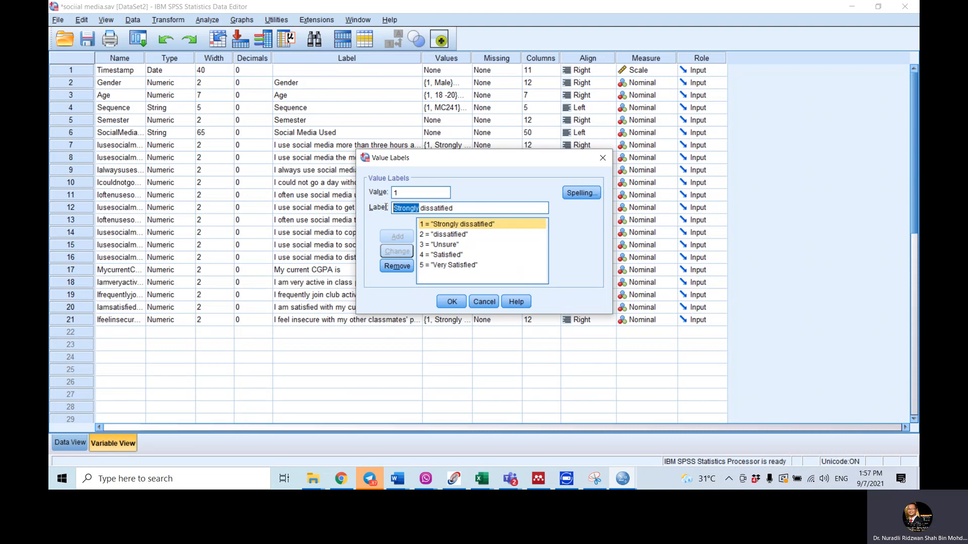
{"action": "key", "text": "BackSpace"}
{"action": "type", "text": "Very"}
{"action": "key", "text": "Delete"}
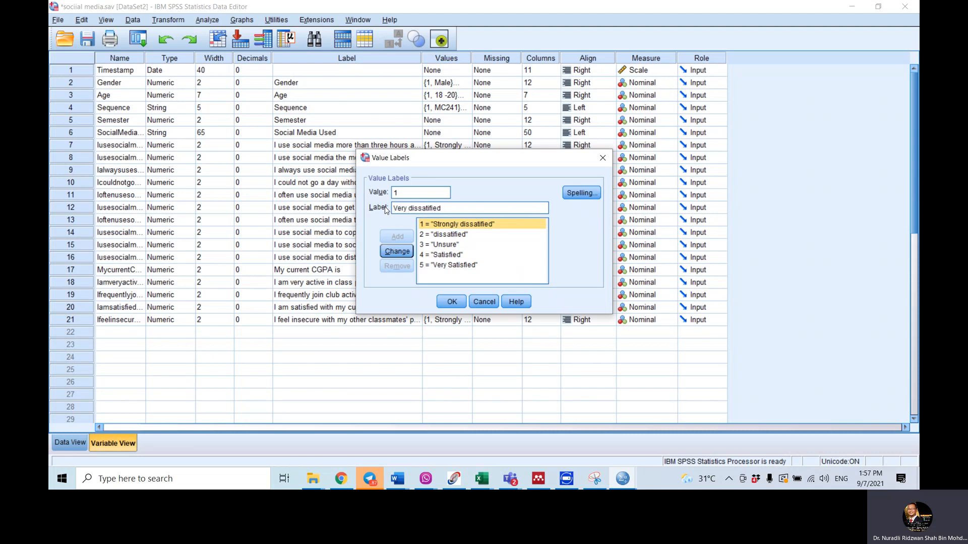
{"action": "left_click", "coordinate": [401, 252]}
{"action": "left_click", "coordinate": [449, 302]}
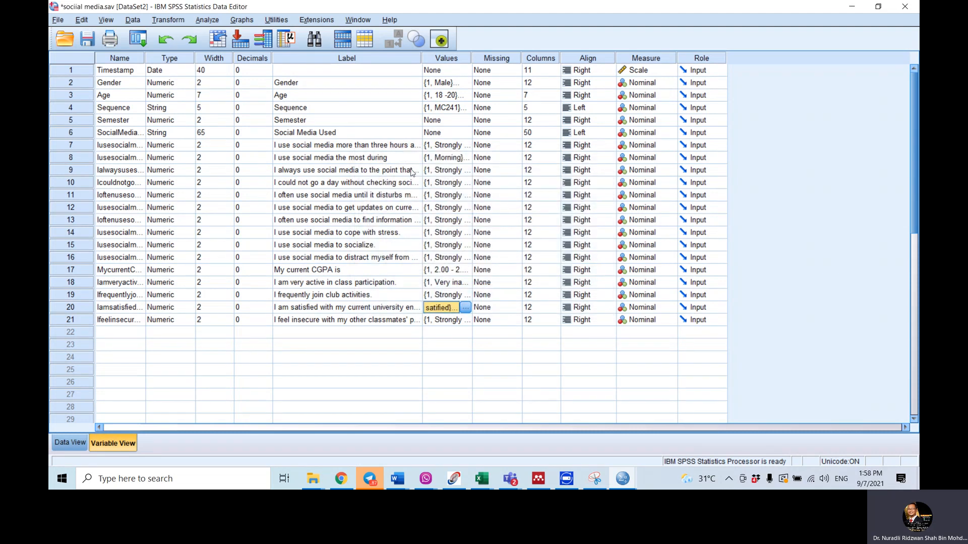
Examine the platform combinations recorded for the SocialMediaUsed variable across the cases in the data.
{"action": "scroll", "coordinate": [438, 195], "scroll_direction": "down", "scroll_amount": 1}
{"action": "scroll", "coordinate": [438, 195], "scroll_direction": "up", "scroll_amount": 1}
{"action": "left_click", "coordinate": [115, 134]}
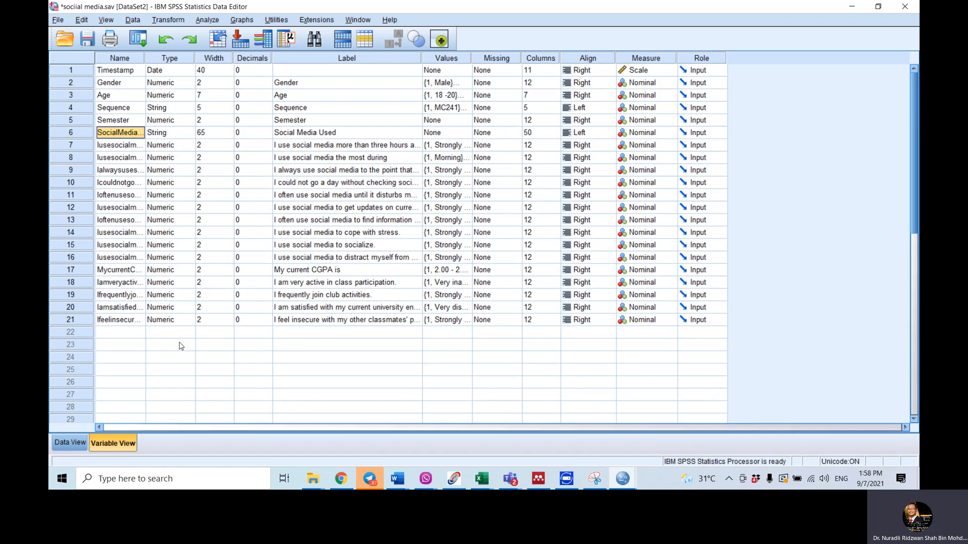
{"action": "left_click", "coordinate": [73, 443]}
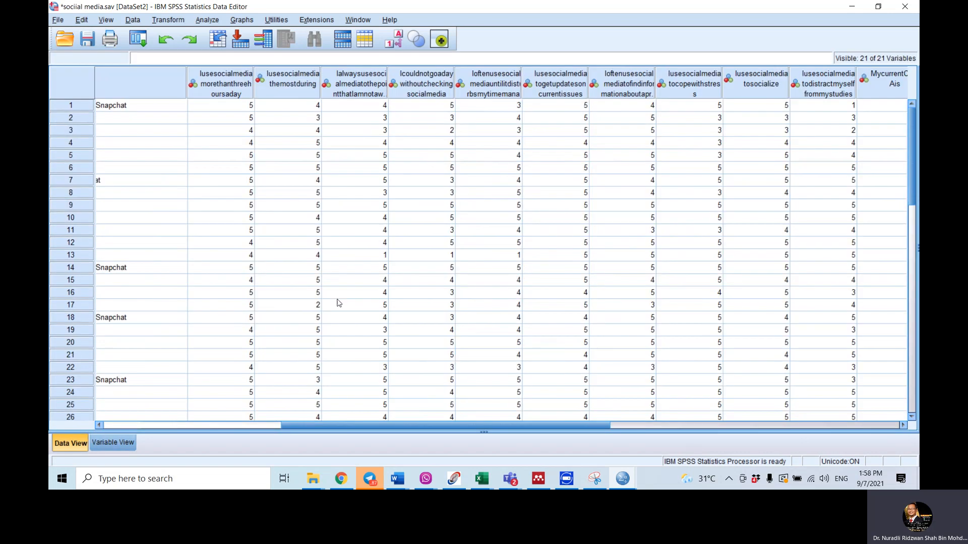
{"action": "scroll", "coordinate": [421, 396], "scroll_direction": "down", "scroll_amount": 3}
{"action": "left_click_drag", "start_coordinate": [423, 426], "coordinate": [239, 416]}
{"action": "scroll", "coordinate": [467, 231], "scroll_direction": "up", "scroll_amount": 4}
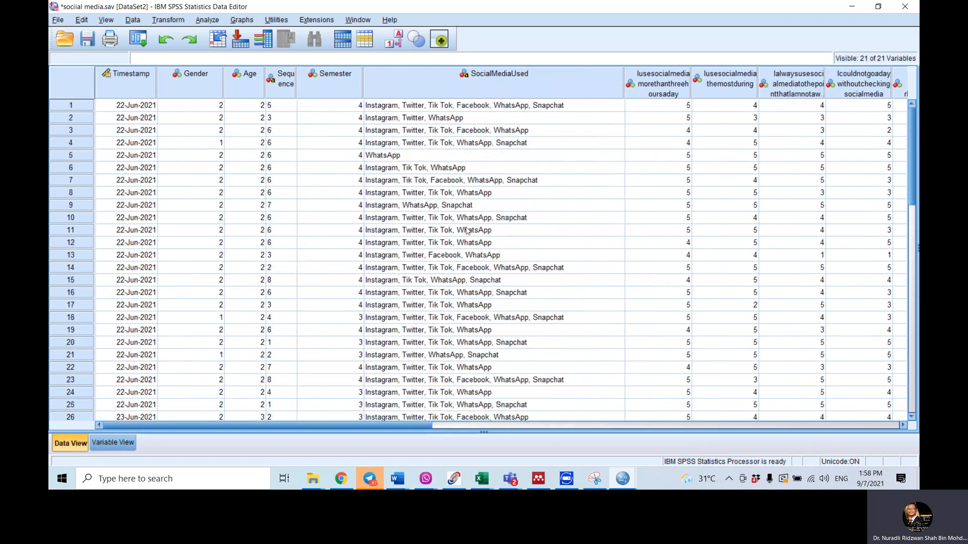
{"action": "left_click", "coordinate": [449, 107]}
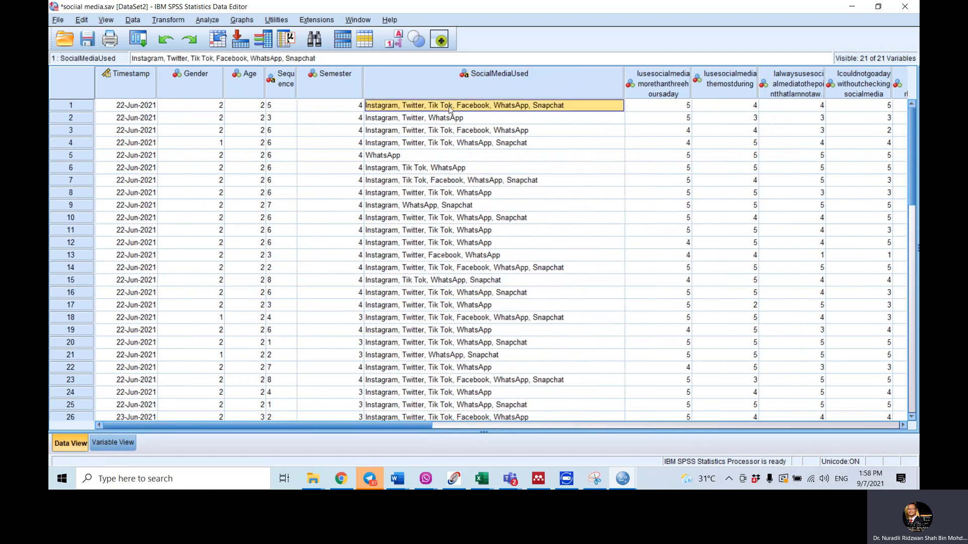
{"action": "left_click", "coordinate": [451, 120]}
{"action": "left_click", "coordinate": [451, 134]}
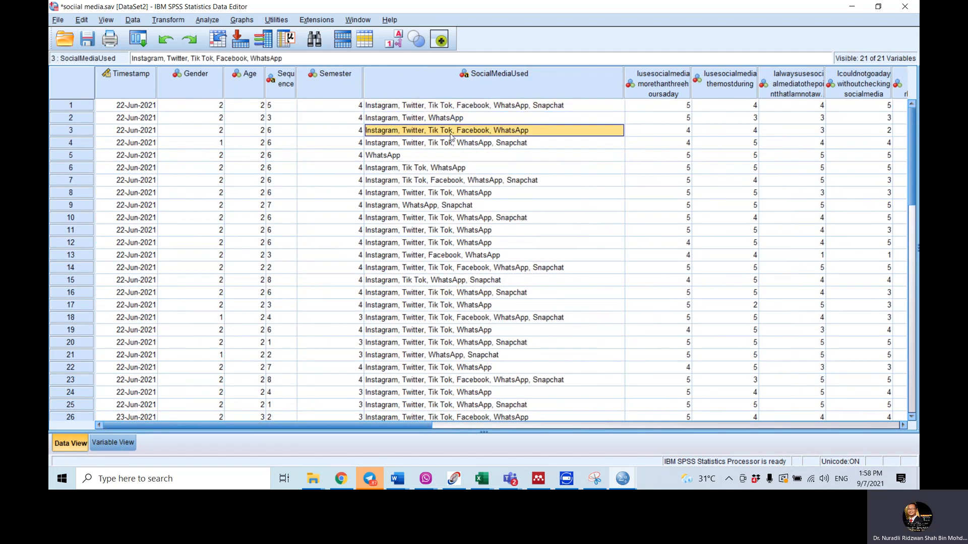
{"action": "left_click", "coordinate": [451, 146]}
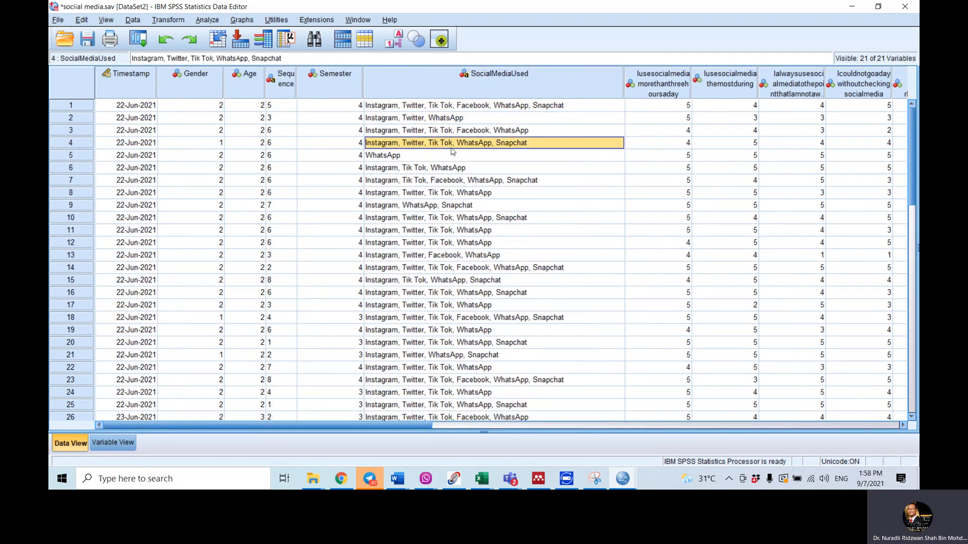
{"action": "left_click", "coordinate": [396, 156]}
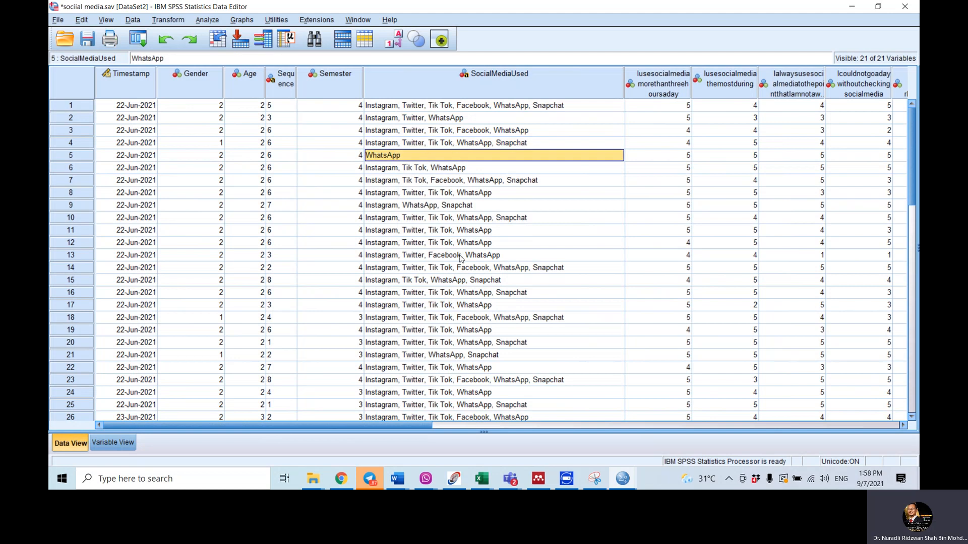
{"action": "scroll", "coordinate": [460, 257], "scroll_direction": "down", "scroll_amount": 4}
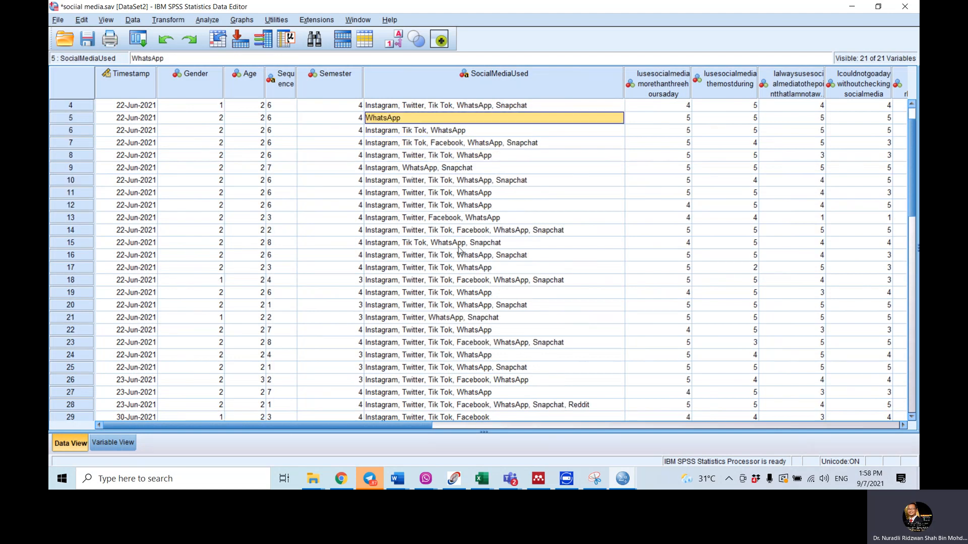
{"action": "scroll", "coordinate": [460, 250], "scroll_direction": "down", "scroll_amount": 4}
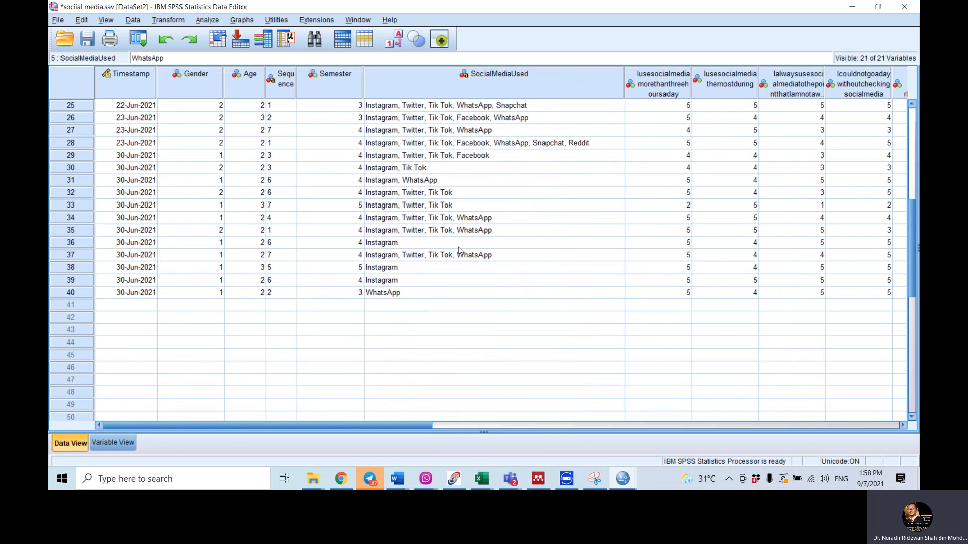
{"action": "scroll", "coordinate": [459, 250], "scroll_direction": "up", "scroll_amount": 8}
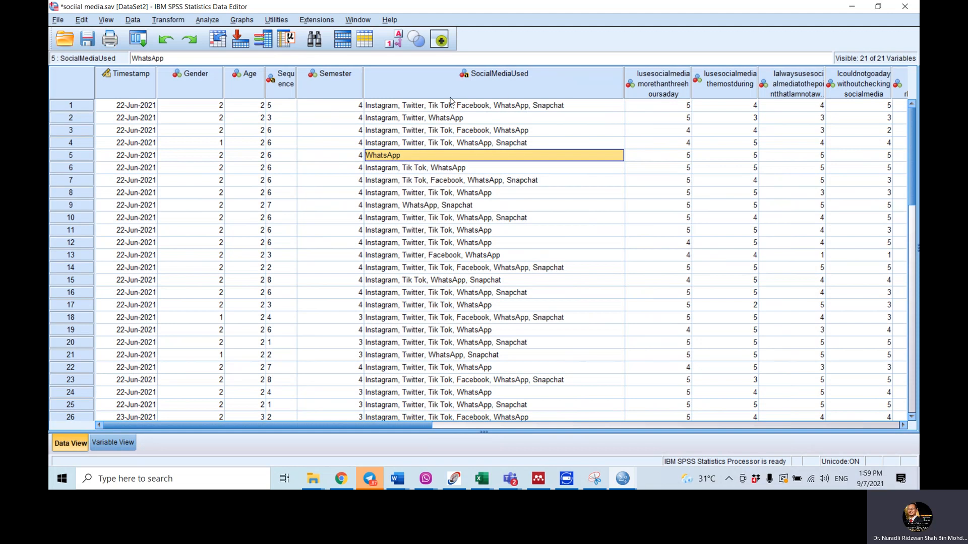
{"action": "left_click", "coordinate": [416, 109]}
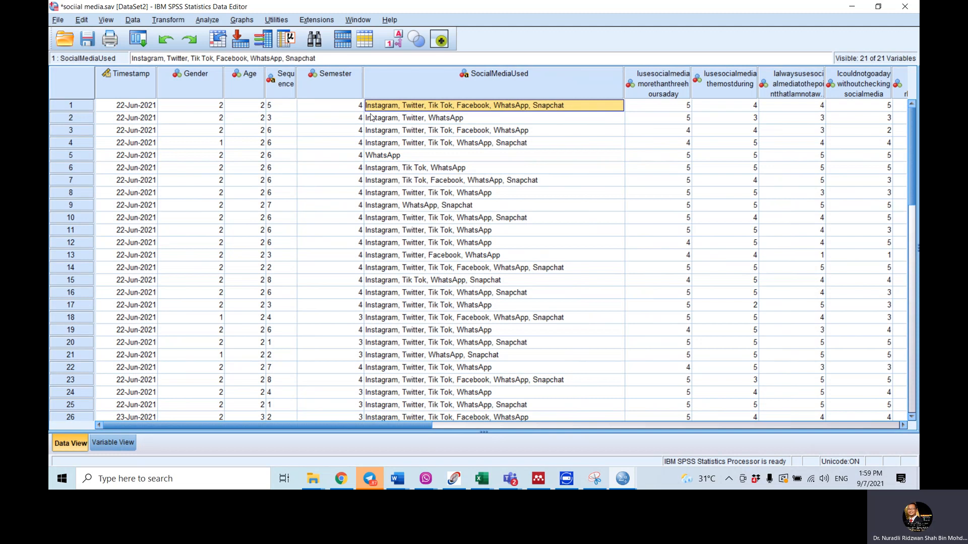
{"action": "left_click", "coordinate": [422, 121]}
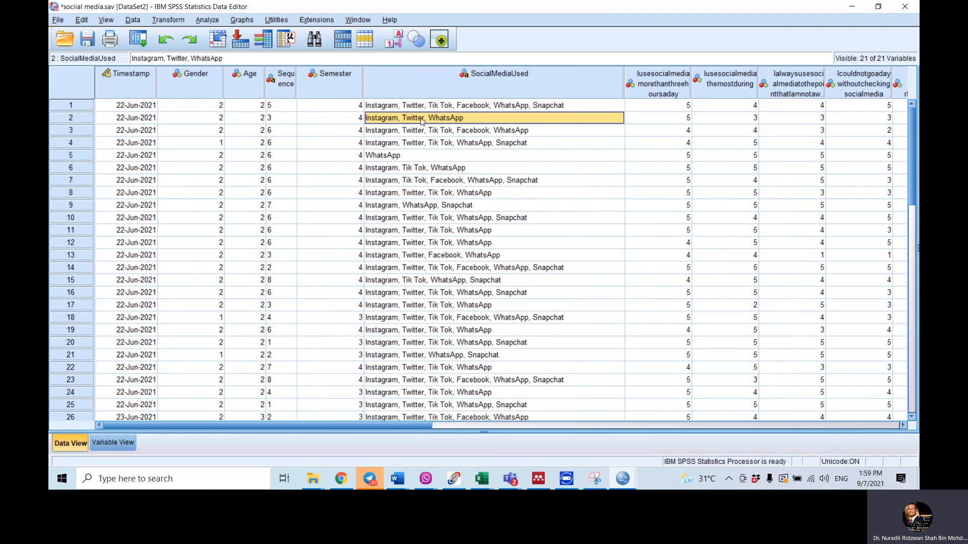
Insert a new variable directly before SocialMediaUsed in the dataset.
{"action": "left_click", "coordinate": [415, 79]}
{"action": "right_click", "coordinate": [415, 77]}
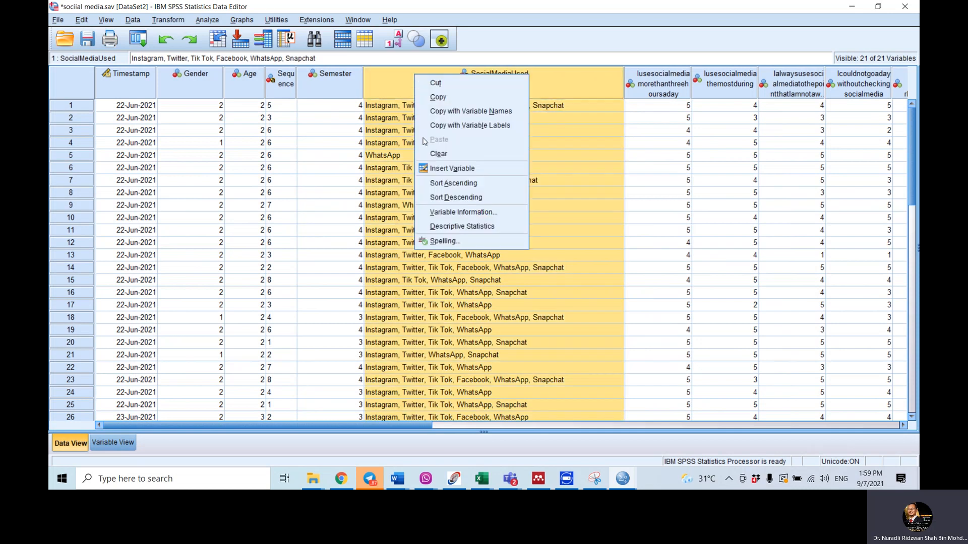
{"action": "left_click", "coordinate": [429, 169]}
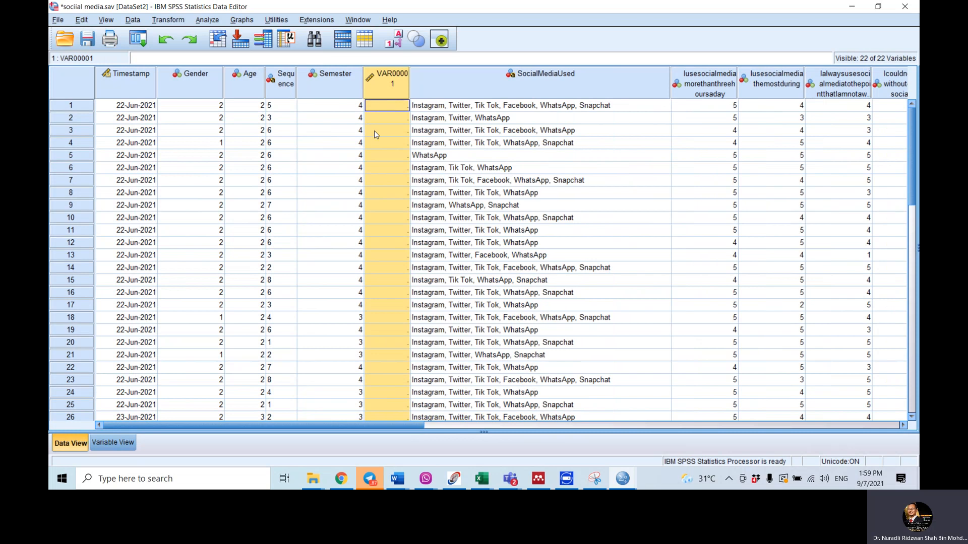
Try to name the new variable before SocialMediaUsed with a spaced phrase beginning "numbers of SM".
{"action": "left_click", "coordinate": [115, 443]}
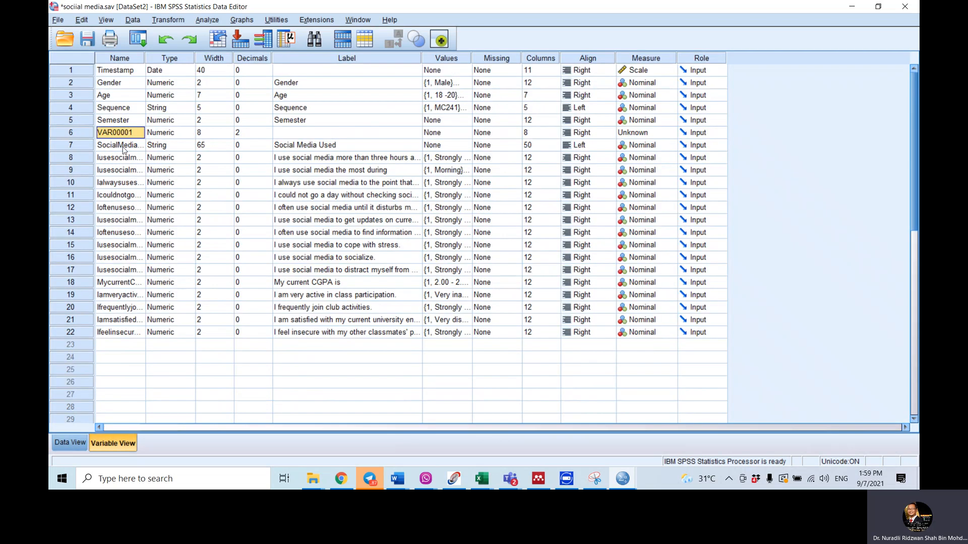
{"action": "type", "text": "num"}
{"action": "type", "text": "bers of SM Us"}
{"action": "left_click", "coordinate": [122, 147]}
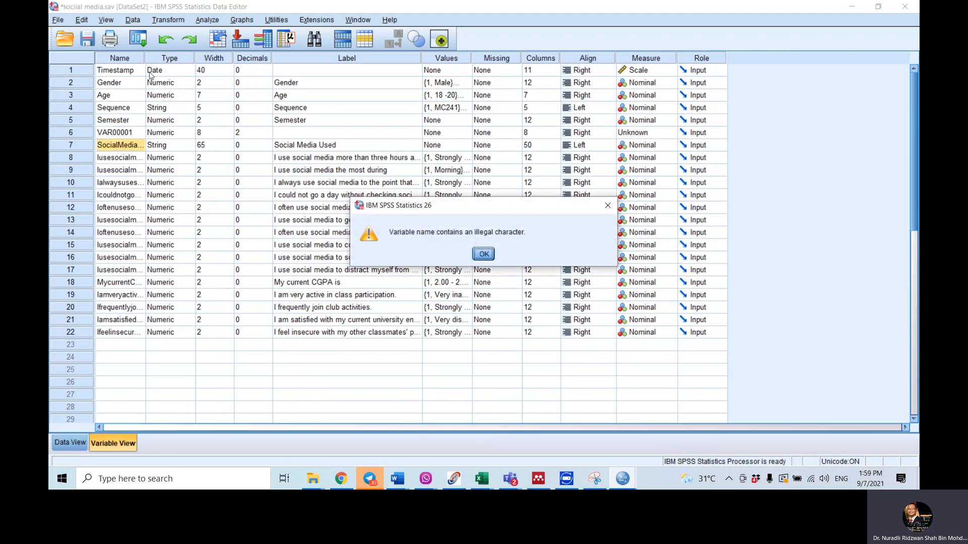
{"action": "left_click", "coordinate": [483, 254]}
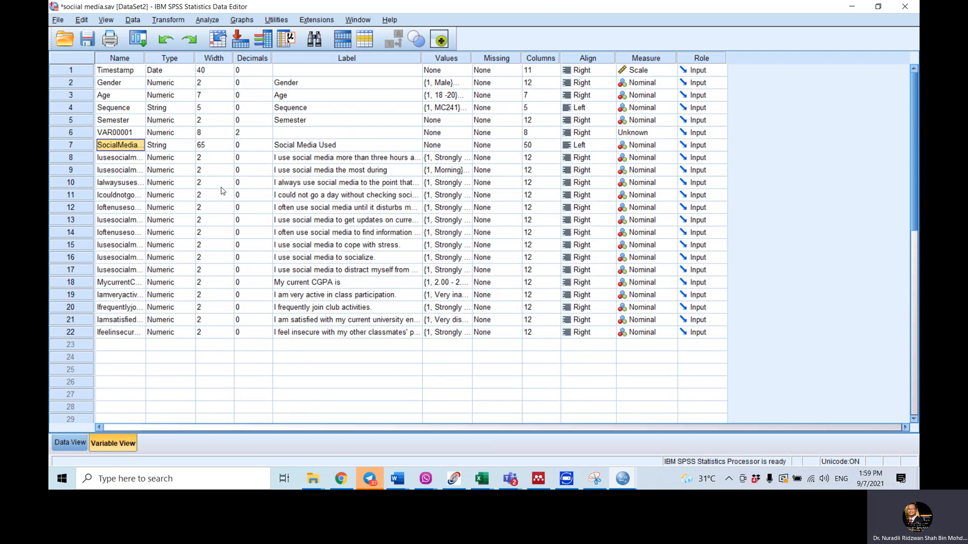
Rename the new variable before SocialMediaUsed to numberofsmused.
{"action": "left_click", "coordinate": [129, 132]}
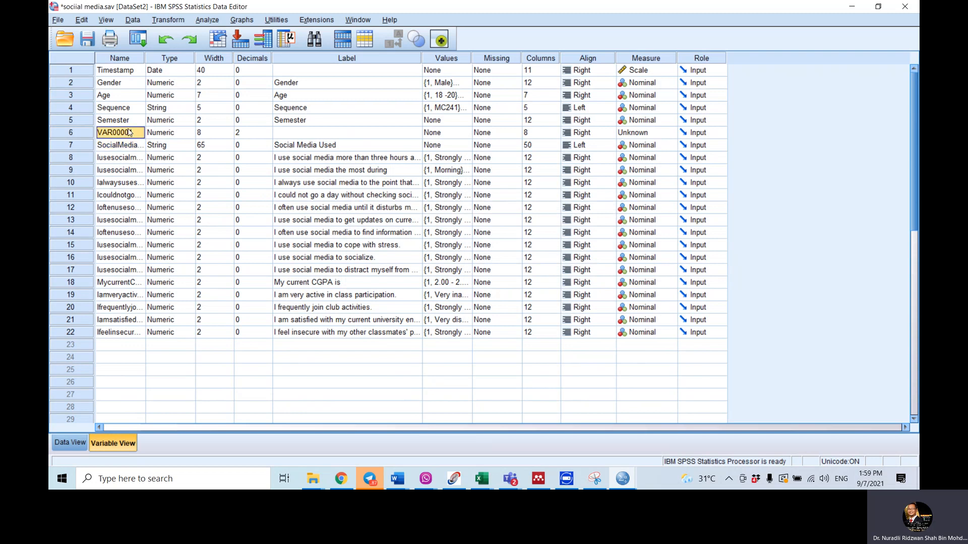
{"action": "type", "text": "num"}
{"action": "type", "text": "ber"}
{"action": "type", "text": "ofsmused"}
{"action": "key", "text": "Return"}
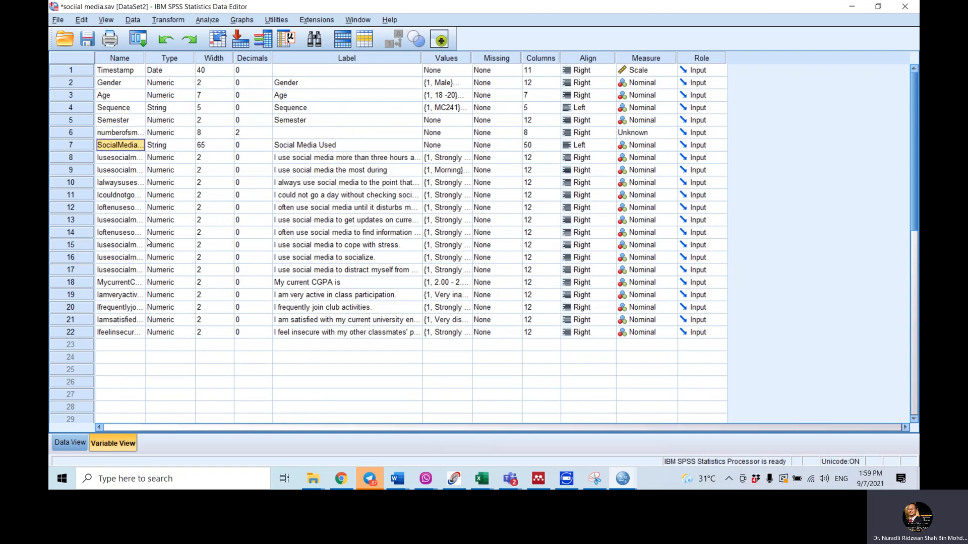
Set the label of the numberofsmused variable to "number of SM used".
{"action": "left_click", "coordinate": [294, 133]}
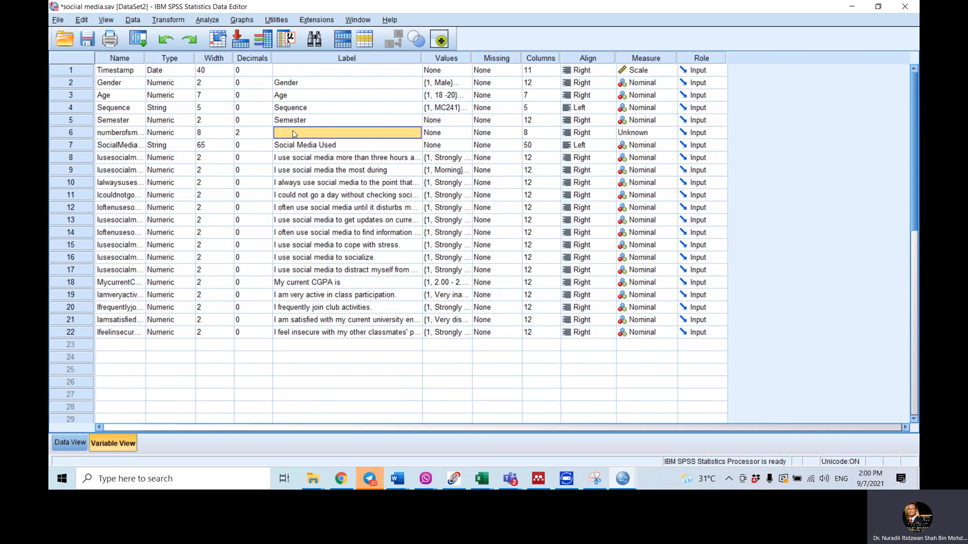
{"action": "type", "text": "number of SM used"}
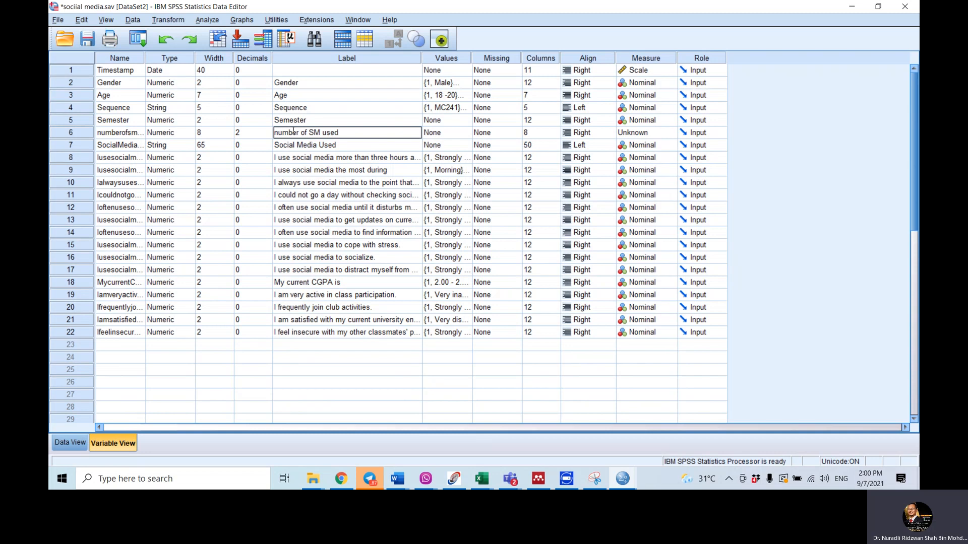
{"action": "key", "text": "Return"}
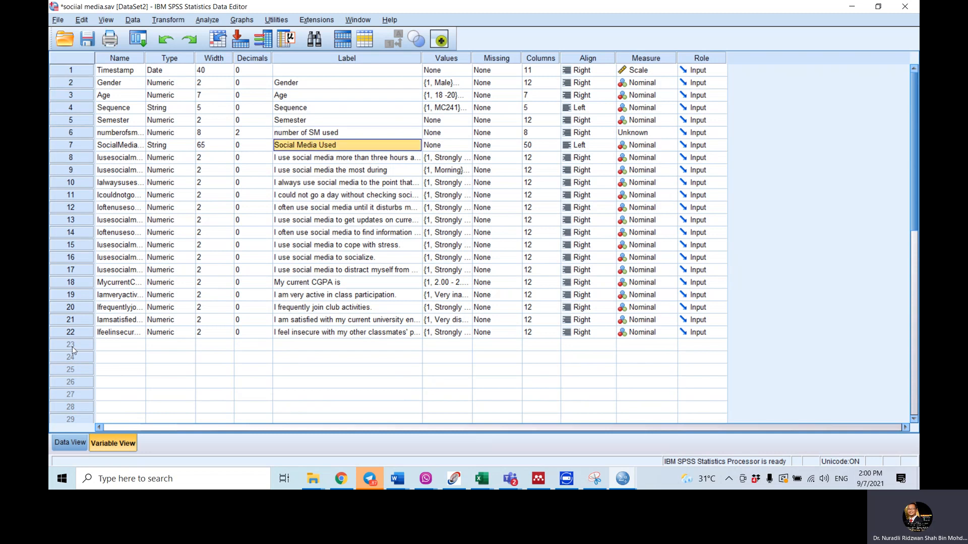
Enter the platform counts 6, 3, 5, 5 and 1 in numberofsmused for cases 1 to 5 of the data.
{"action": "left_click", "coordinate": [63, 438]}
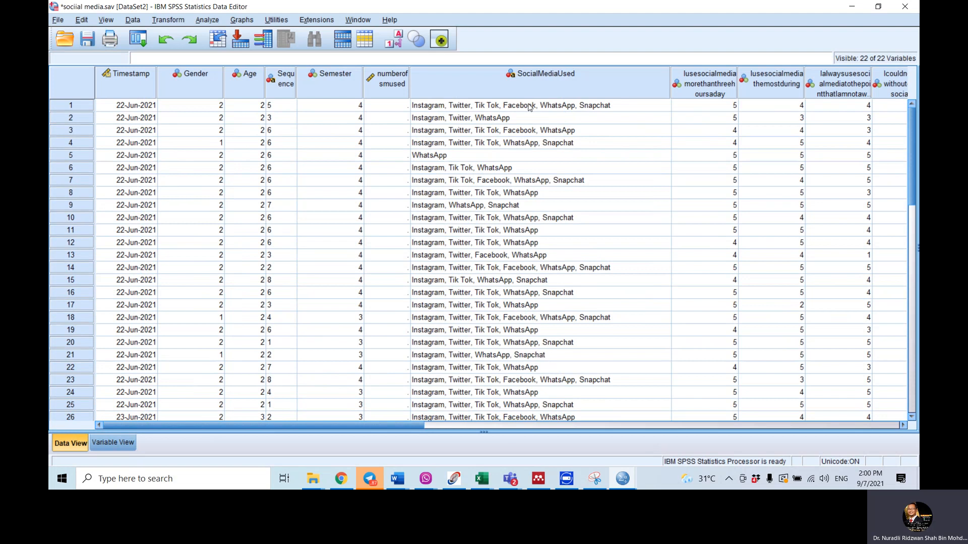
{"action": "left_click", "coordinate": [389, 108]}
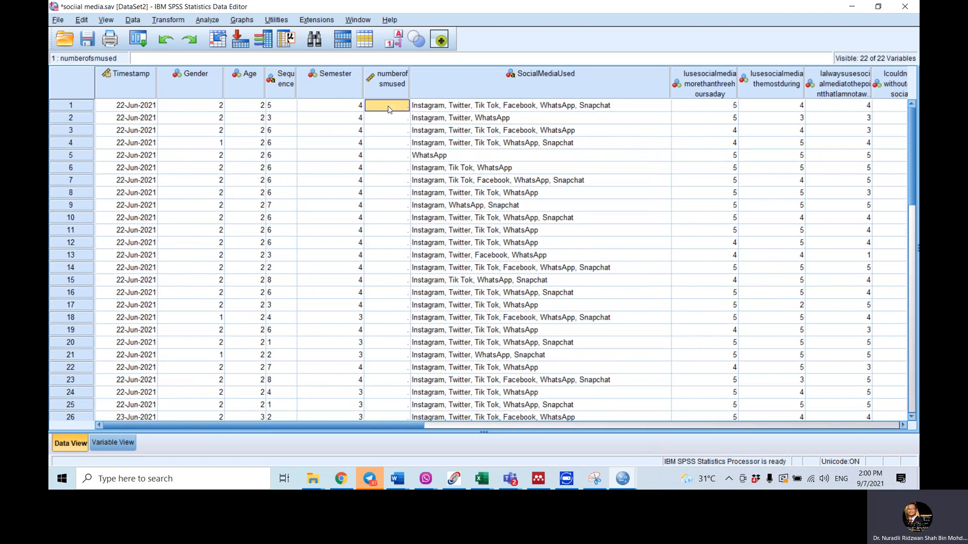
{"action": "type", "text": "6"}
{"action": "key", "text": "Return"}
{"action": "type", "text": "3"}
{"action": "key", "text": "Return"}
{"action": "type", "text": "5"}
{"action": "key", "text": "Return"}
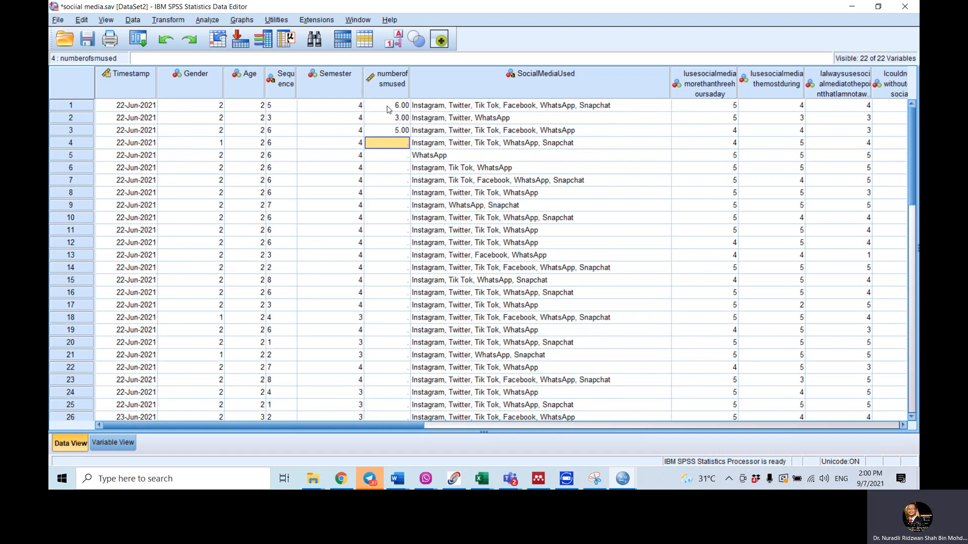
{"action": "type", "text": "5"}
{"action": "key", "text": "Return"}
{"action": "type", "text": "1"}
{"action": "key", "text": "Return"}
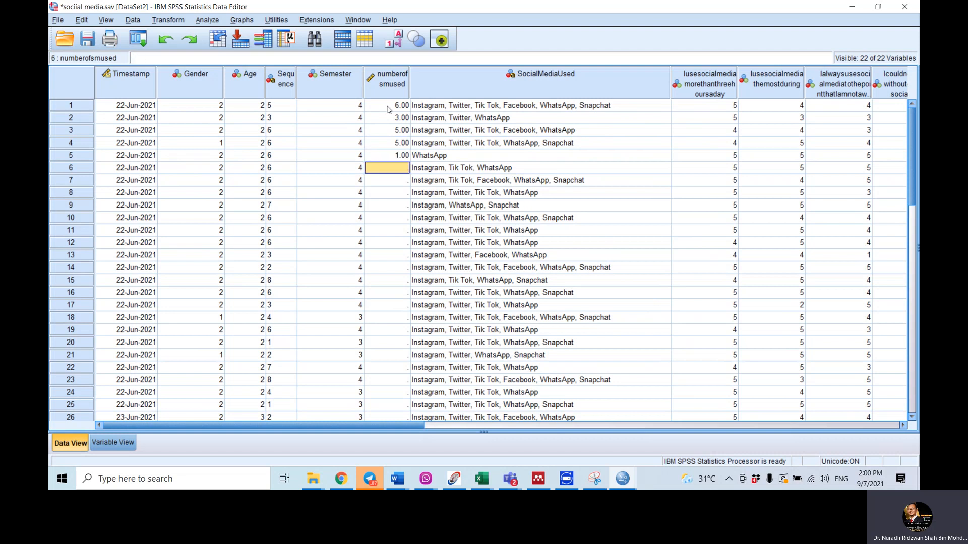
Enter the platform counts 3, 5, 4, 3 and 5 in numberofsmused for cases 6 to 10.
{"action": "type", "text": "3"}
{"action": "key", "text": "Return"}
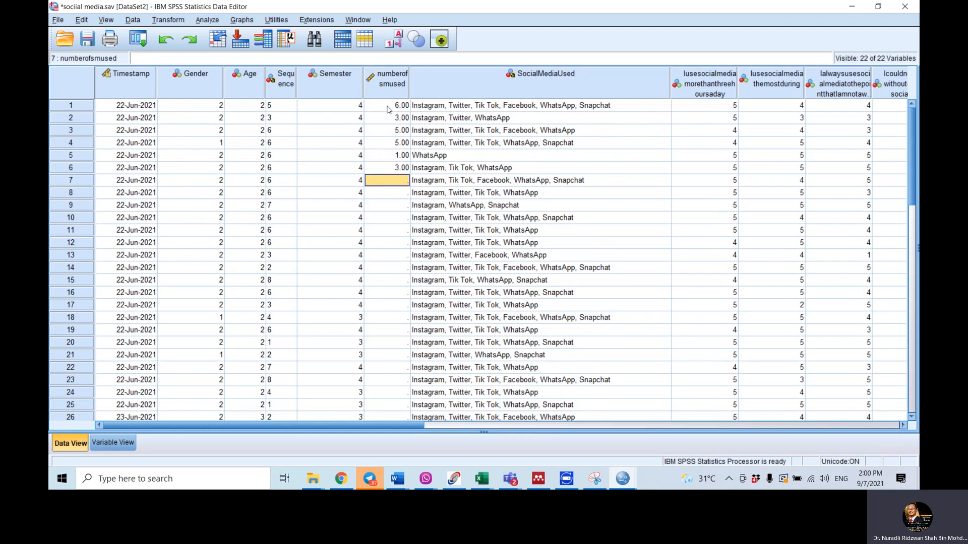
{"action": "type", "text": "5"}
{"action": "key", "text": "Return"}
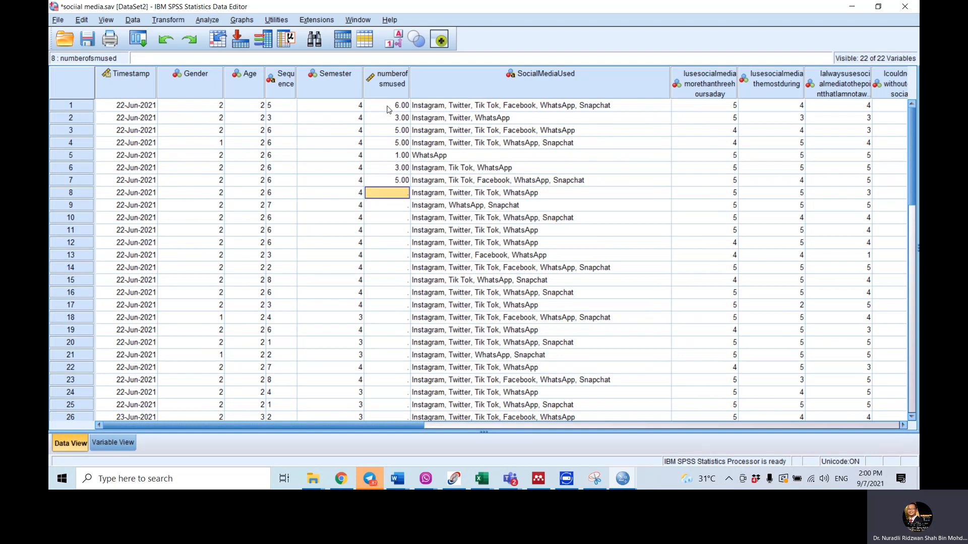
{"action": "type", "text": "4"}
{"action": "key", "text": "Return"}
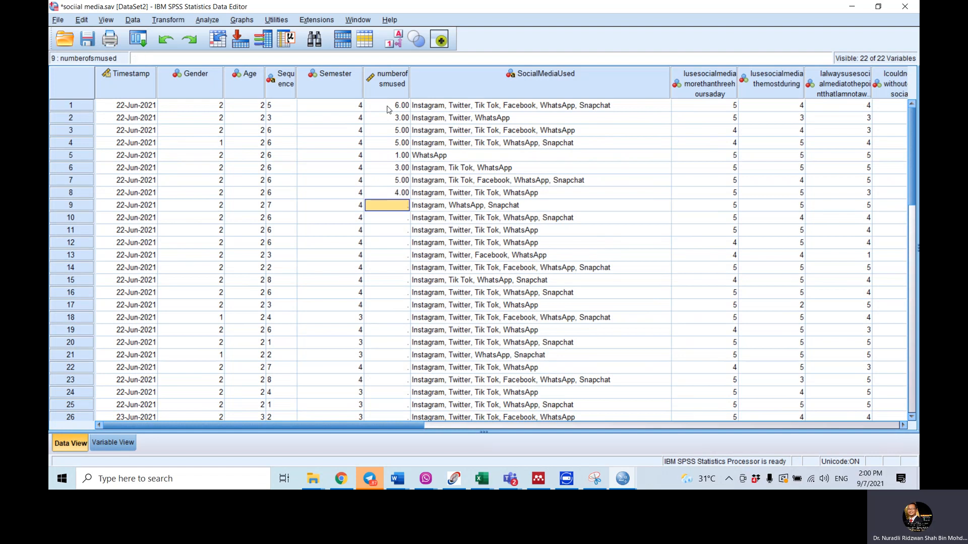
{"action": "type", "text": "3"}
{"action": "key", "text": "Return"}
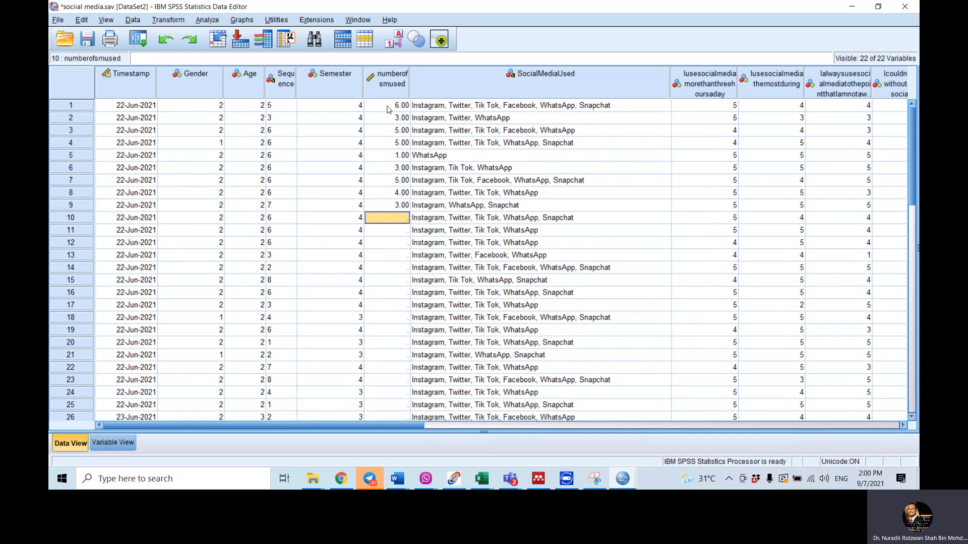
{"action": "type", "text": "5"}
{"action": "key", "text": "Return"}
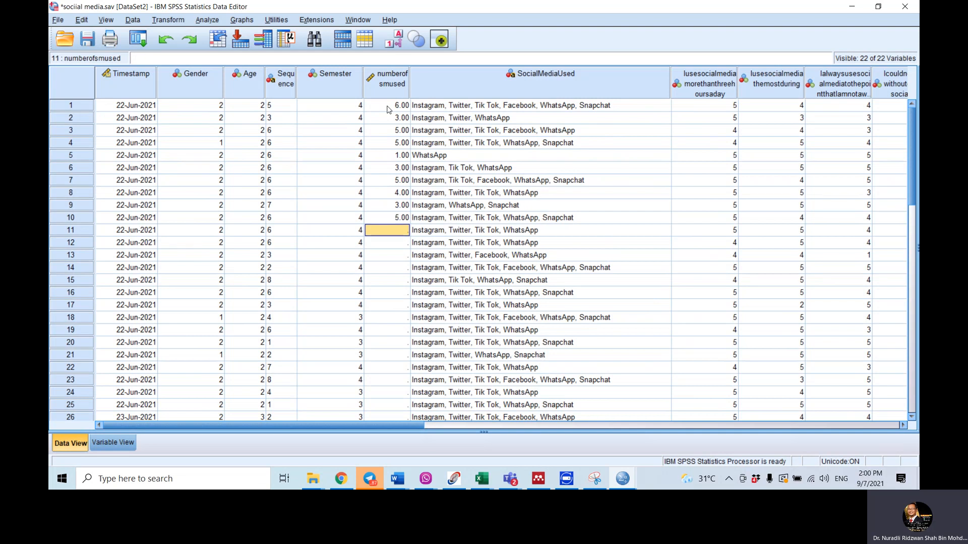
Enter the platform counts 4, 4, 4, 6 and 4 in numberofsmused for cases 11 to 15.
{"action": "type", "text": "4"}
{"action": "key", "text": "Return"}
{"action": "key", "text": "Return"}
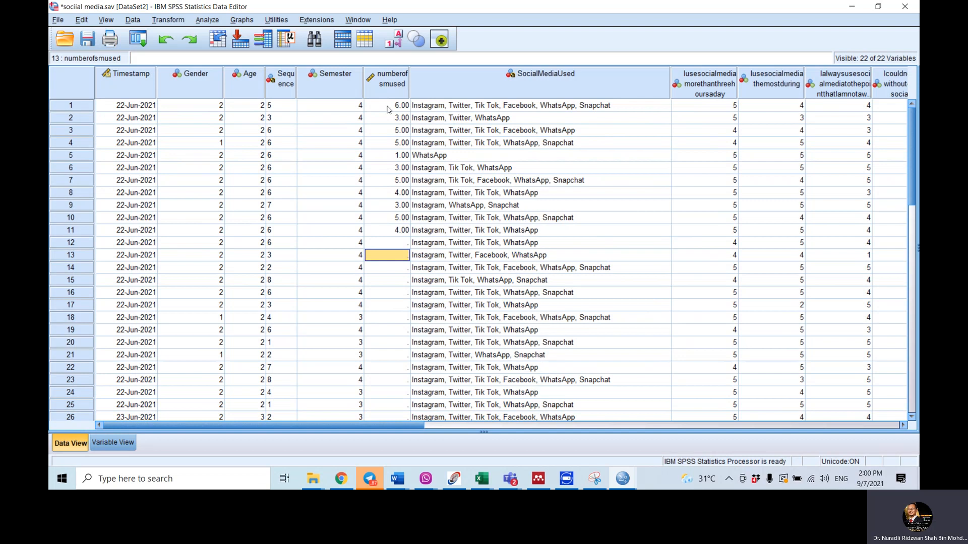
{"action": "key", "text": "Up"}
{"action": "type", "text": "4"}
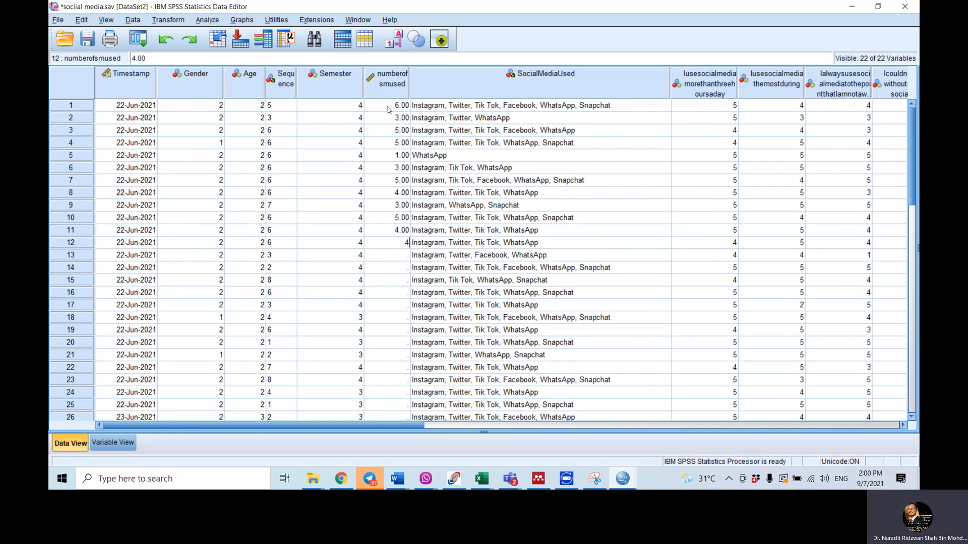
{"action": "key", "text": "Return"}
{"action": "type", "text": "4"}
{"action": "key", "text": "Return"}
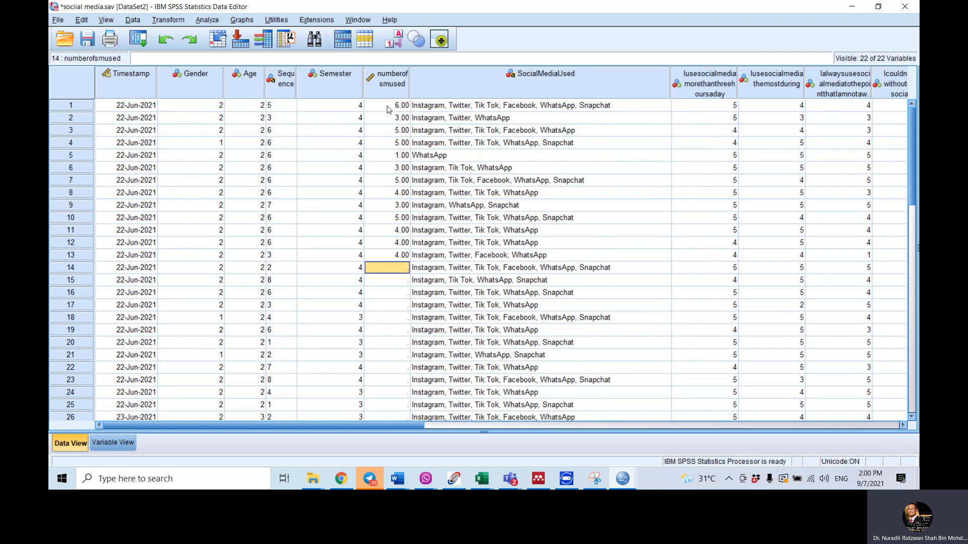
{"action": "type", "text": "6"}
{"action": "key", "text": "Return"}
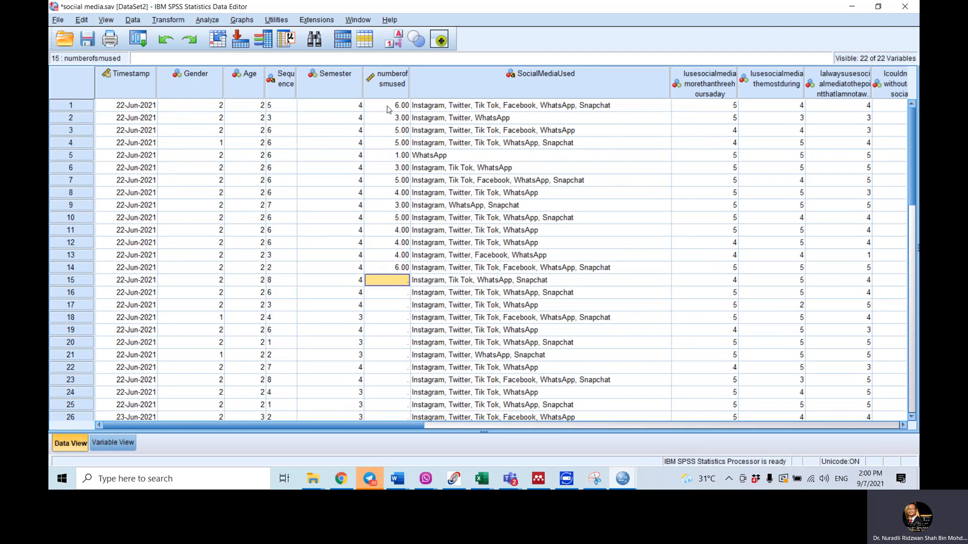
{"action": "type", "text": "4"}
{"action": "key", "text": "Return"}
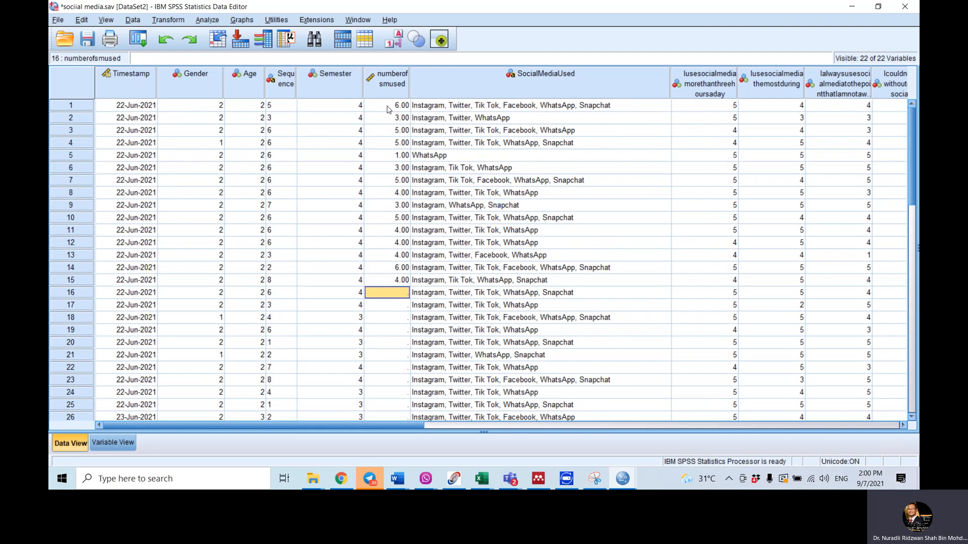
Enter the platform counts 5, 4, 6, 4 and 5 in numberofsmused for cases 16 to 20.
{"action": "type", "text": "5"}
{"action": "key", "text": "Return"}
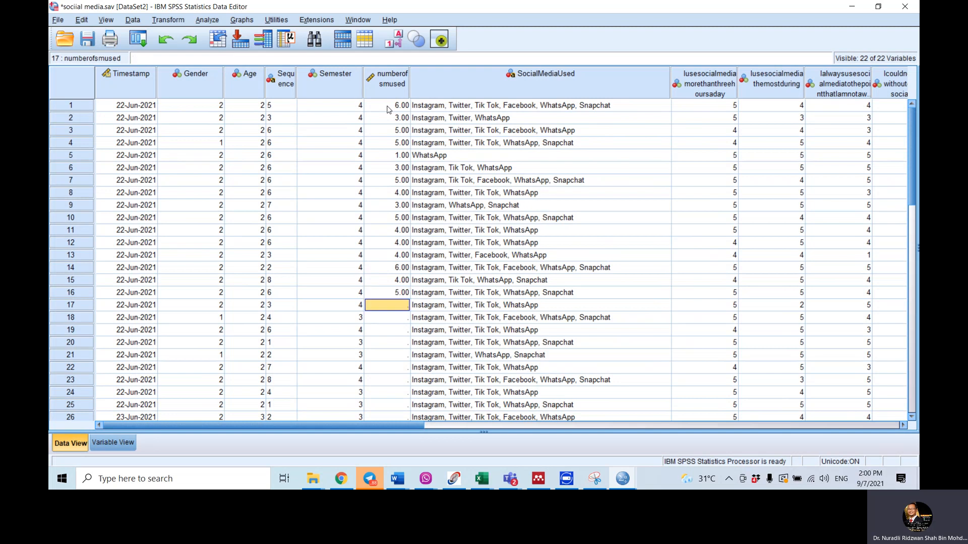
{"action": "type", "text": "4"}
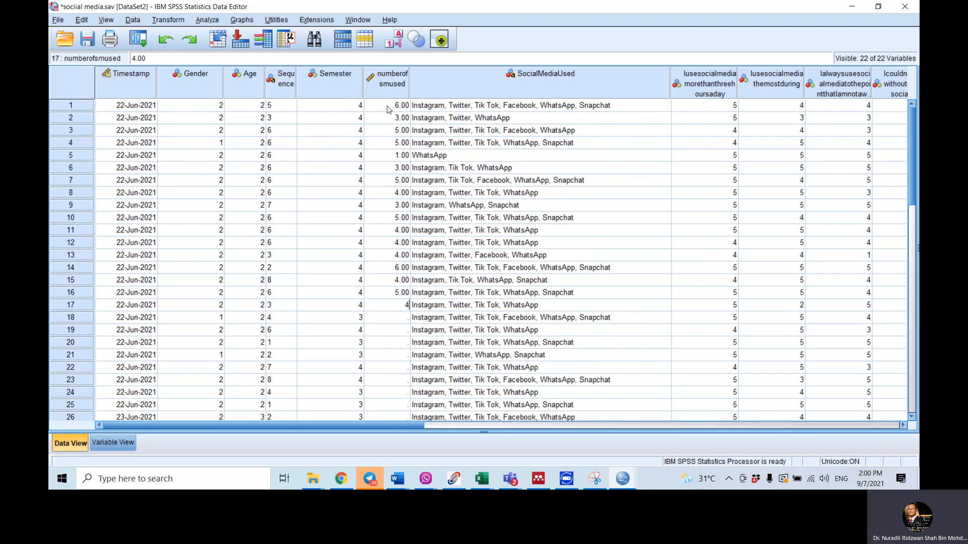
{"action": "key", "text": "Return"}
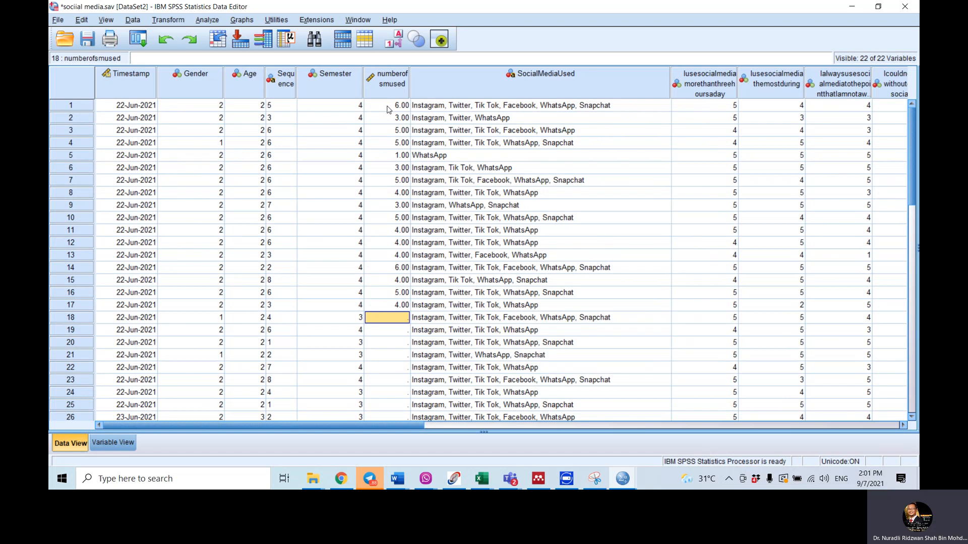
{"action": "type", "text": "6"}
{"action": "key", "text": "Return"}
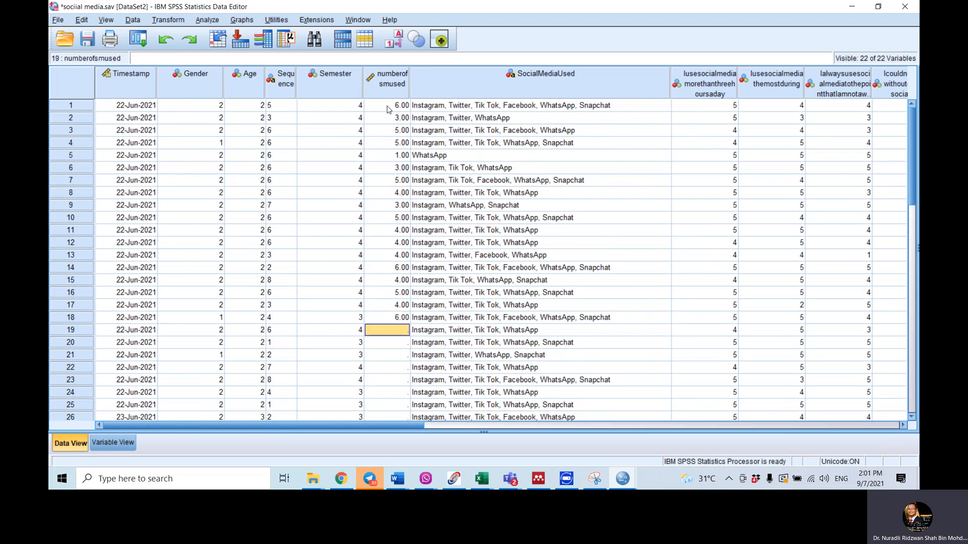
{"action": "type", "text": "4"}
{"action": "key", "text": "Return"}
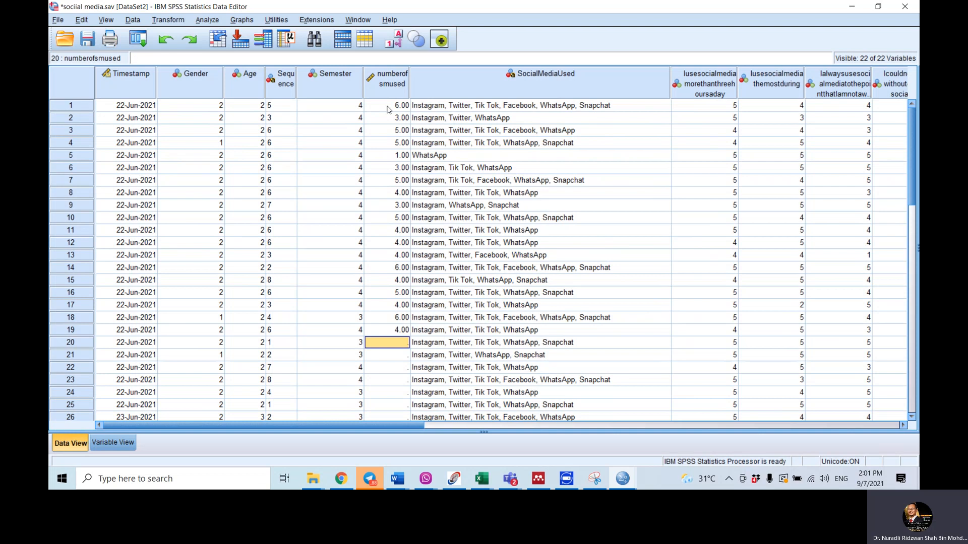
{"action": "type", "text": "5"}
{"action": "key", "text": "Return"}
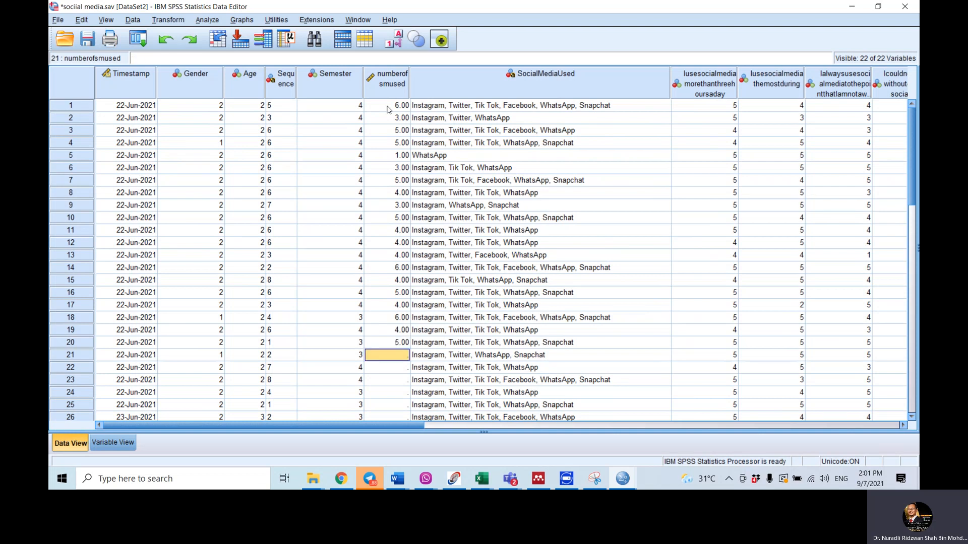
Enter the platform counts 4, 4, 6, 4 and 5 in numberofsmused for cases 21 to 25.
{"action": "type", "text": "4"}
{"action": "key", "text": "Return"}
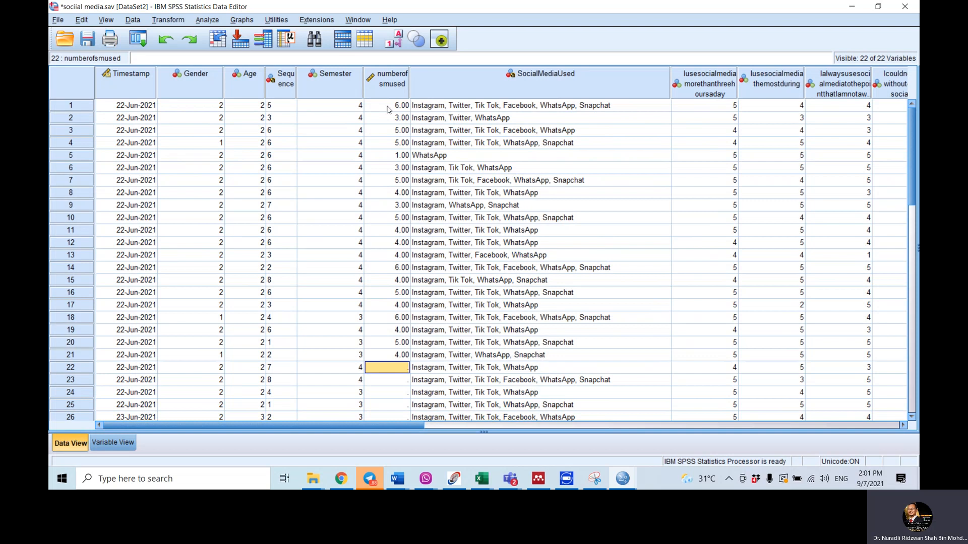
{"action": "type", "text": "4"}
{"action": "key", "text": "Return"}
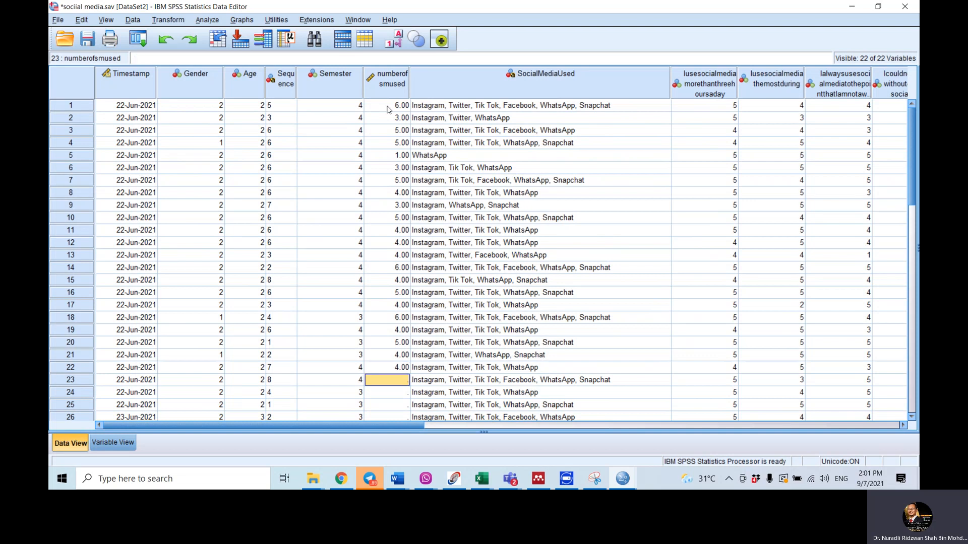
{"action": "type", "text": "6"}
{"action": "key", "text": "Return"}
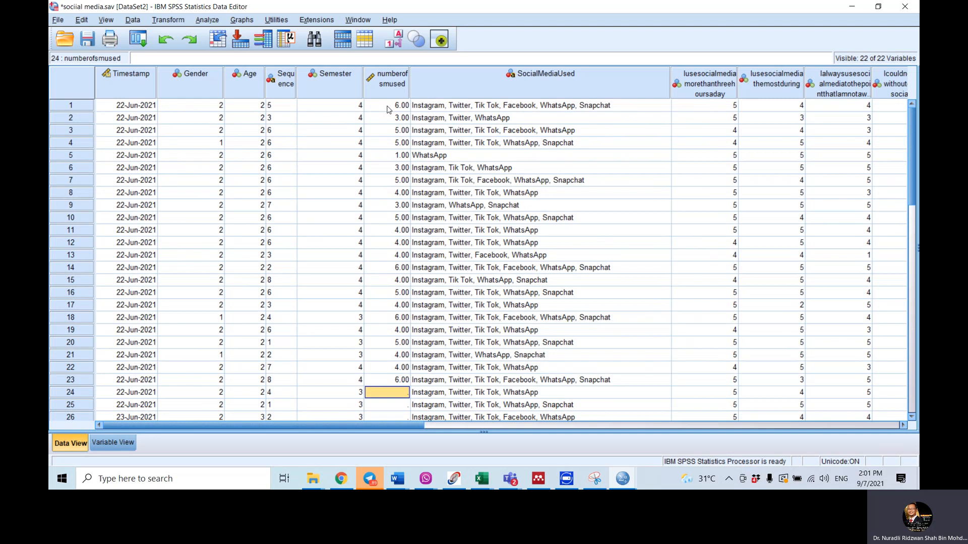
{"action": "type", "text": "4"}
{"action": "key", "text": "Return"}
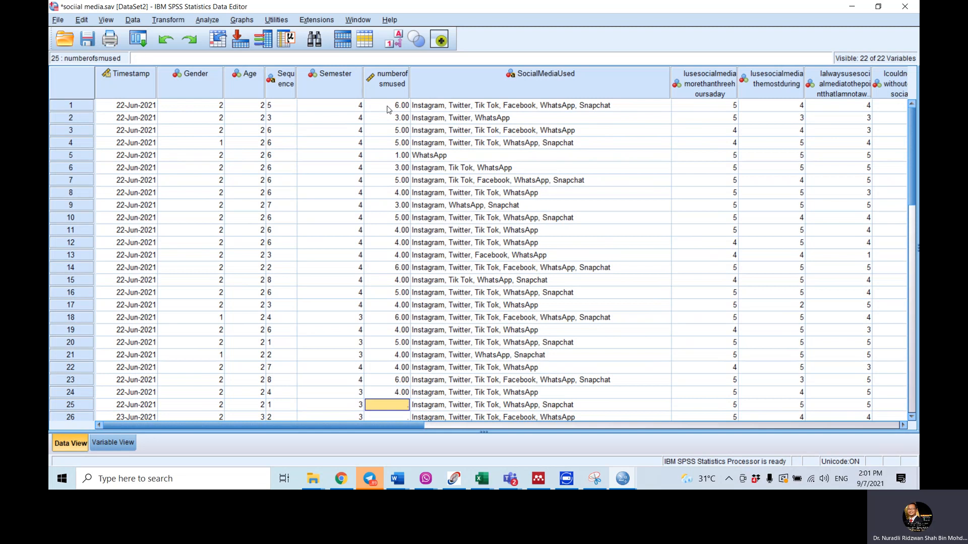
{"action": "type", "text": "5"}
{"action": "key", "text": "Return"}
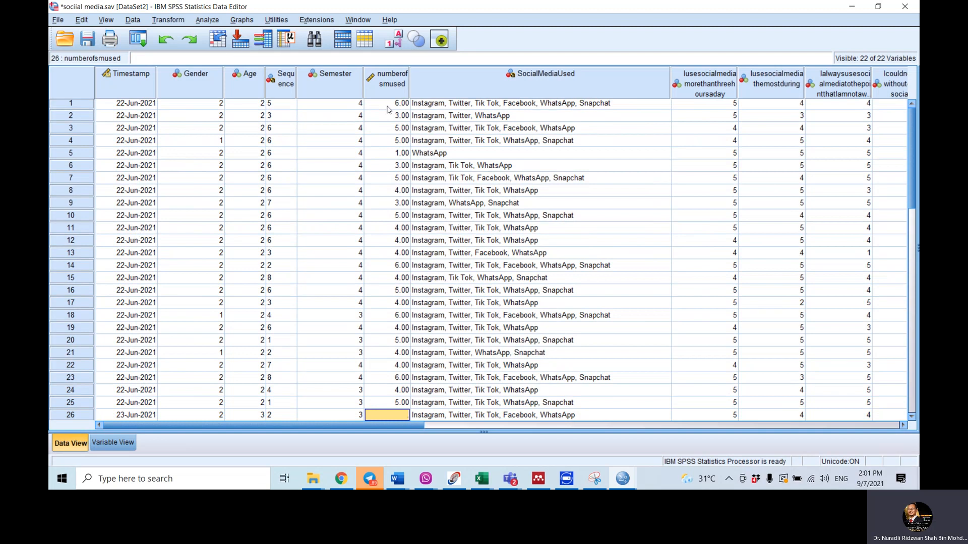
Enter the platform counts 5, 4, 7, 4 and 2 in numberofsmused for cases 26 to 30.
{"action": "type", "text": "5"}
{"action": "key", "text": "Return"}
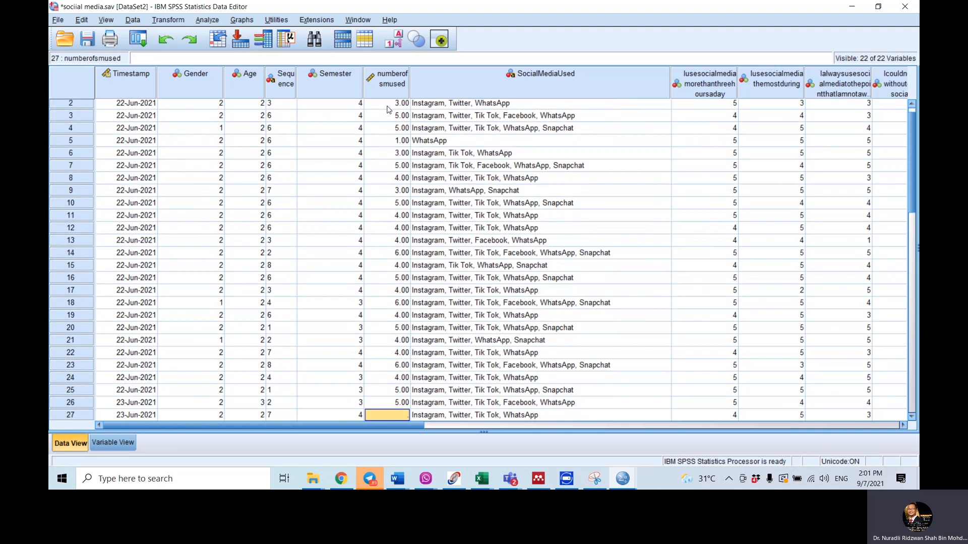
{"action": "type", "text": "4"}
{"action": "key", "text": "Return"}
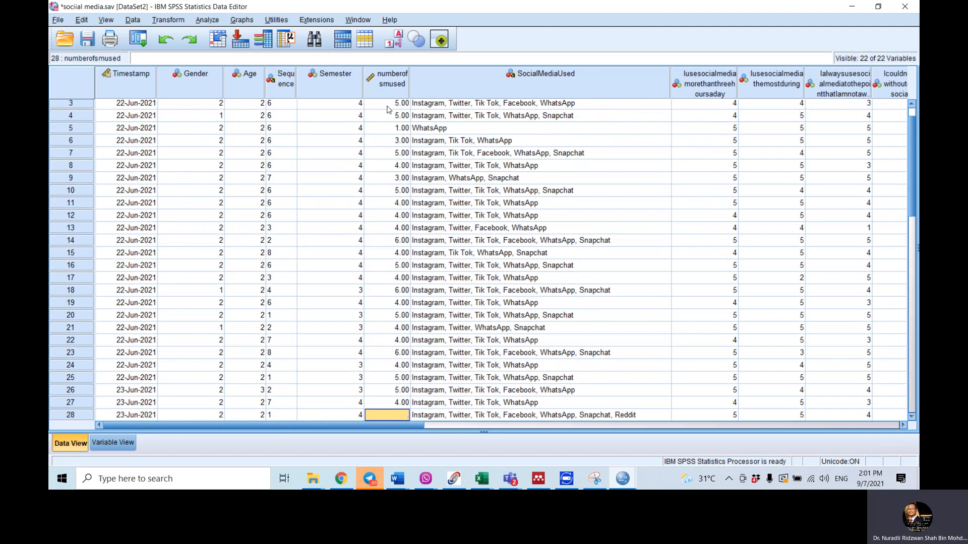
{"action": "type", "text": "7"}
{"action": "key", "text": "Return"}
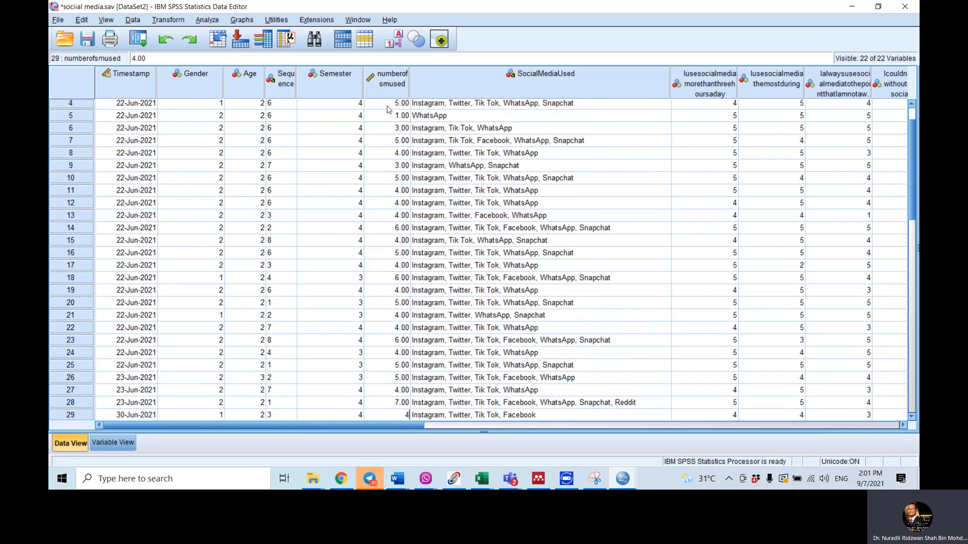
{"action": "type", "text": "4"}
{"action": "key", "text": "Return"}
{"action": "type", "text": "2"}
{"action": "key", "text": "Return"}
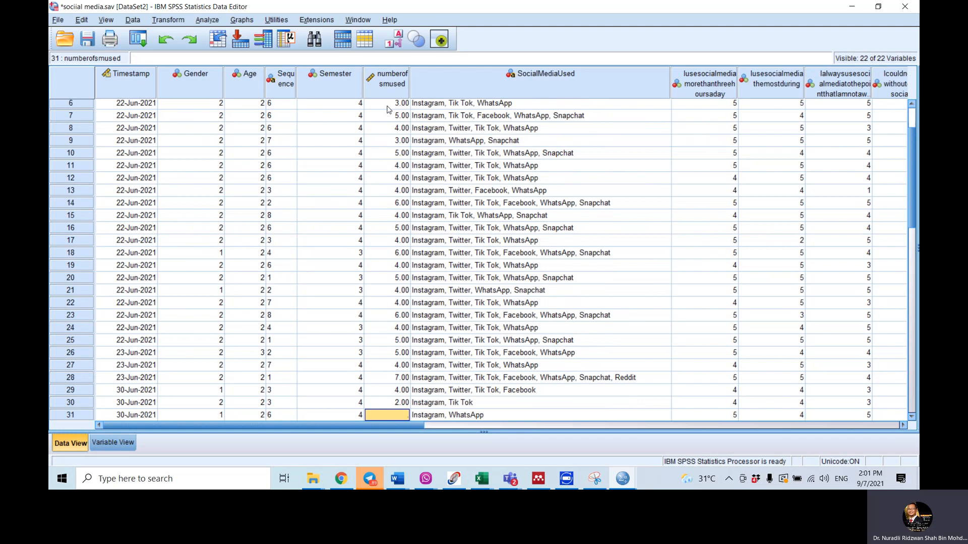
Enter the platform counts 2, 3, 3, 4 and 4 in numberofsmused for cases 31 to 35.
{"action": "type", "text": "2"}
{"action": "key", "text": "Return"}
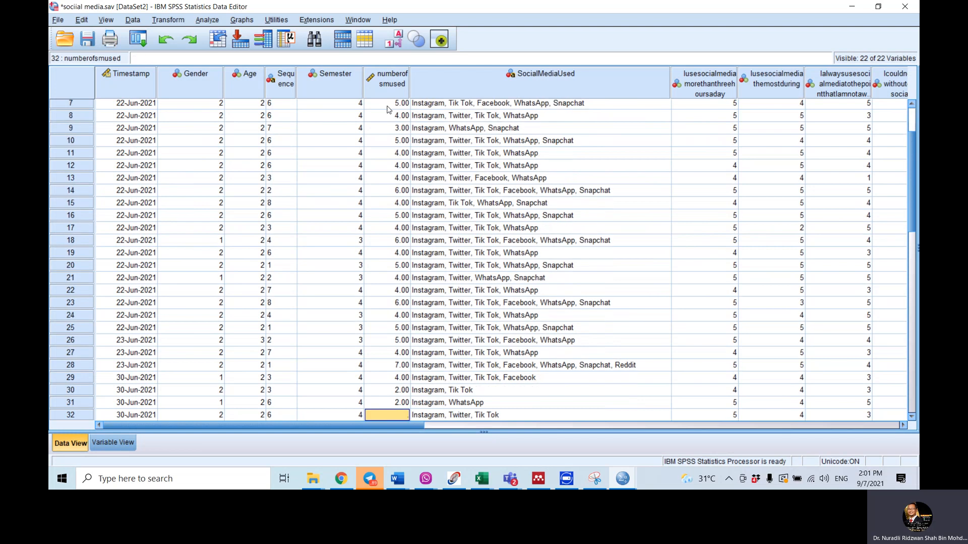
{"action": "type", "text": "3"}
{"action": "key", "text": "Return"}
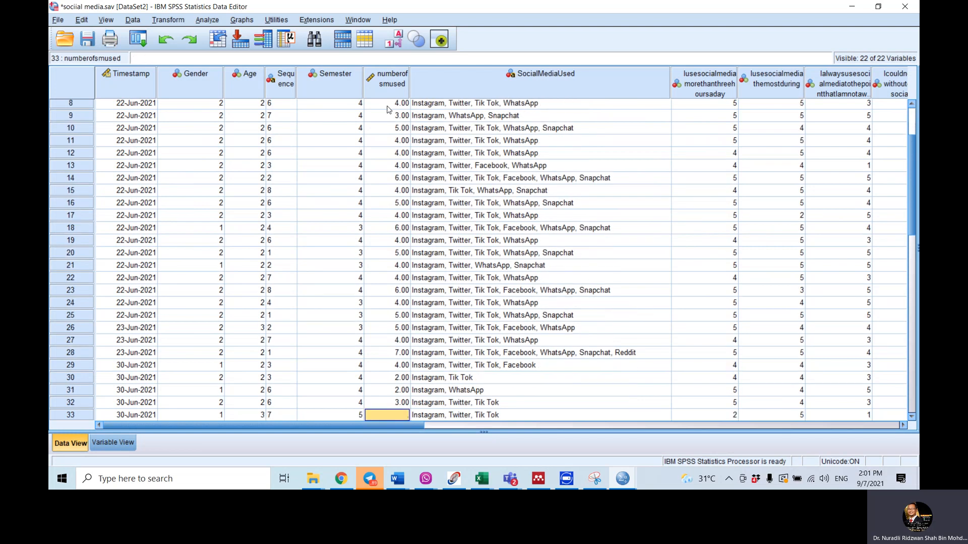
{"action": "type", "text": "3"}
{"action": "key", "text": "Return"}
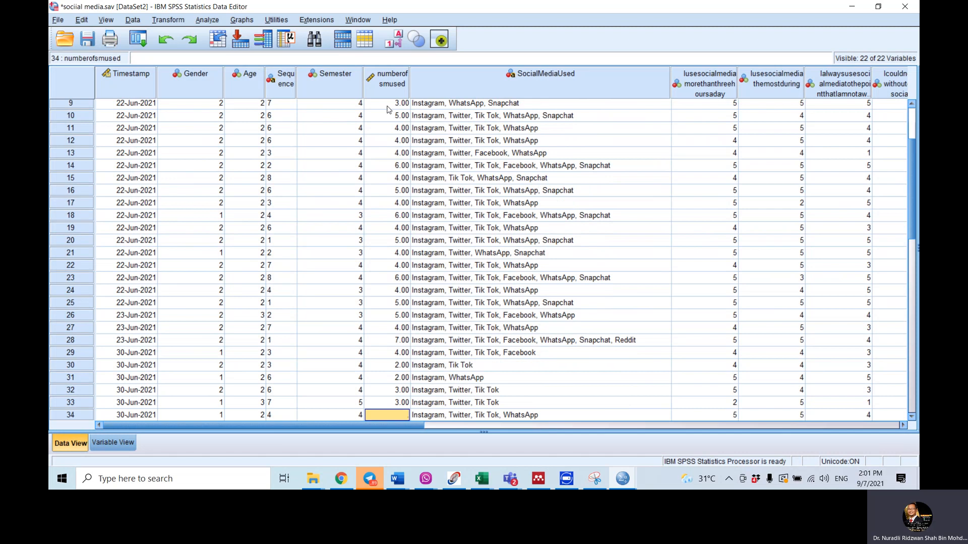
{"action": "type", "text": "4"}
{"action": "key", "text": "Return"}
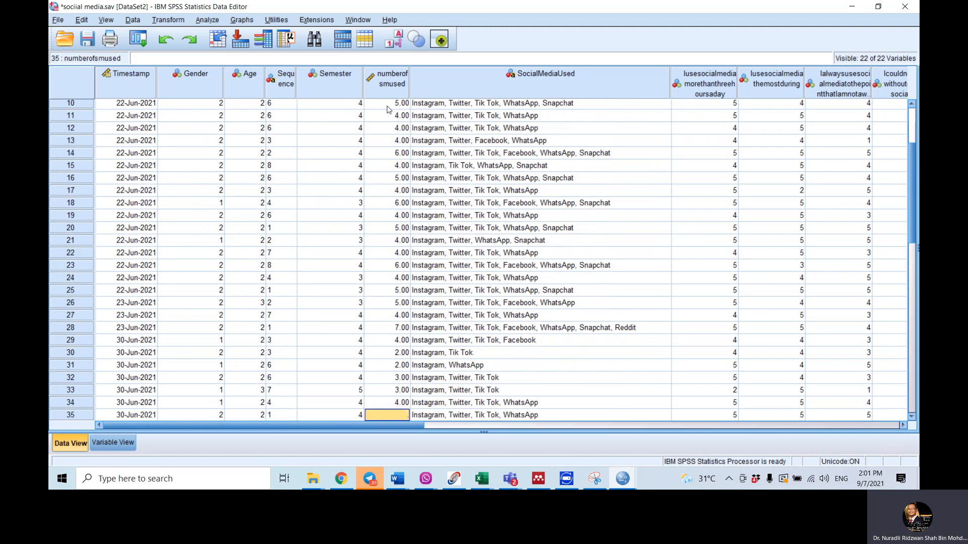
{"action": "type", "text": "4"}
{"action": "key", "text": "Return"}
Enter the platform counts 1, 4, 1, 1 and 1 in numberofsmused for cases 36 to 40 and save the data file.
{"action": "type", "text": "1"}
{"action": "key", "text": "Return"}
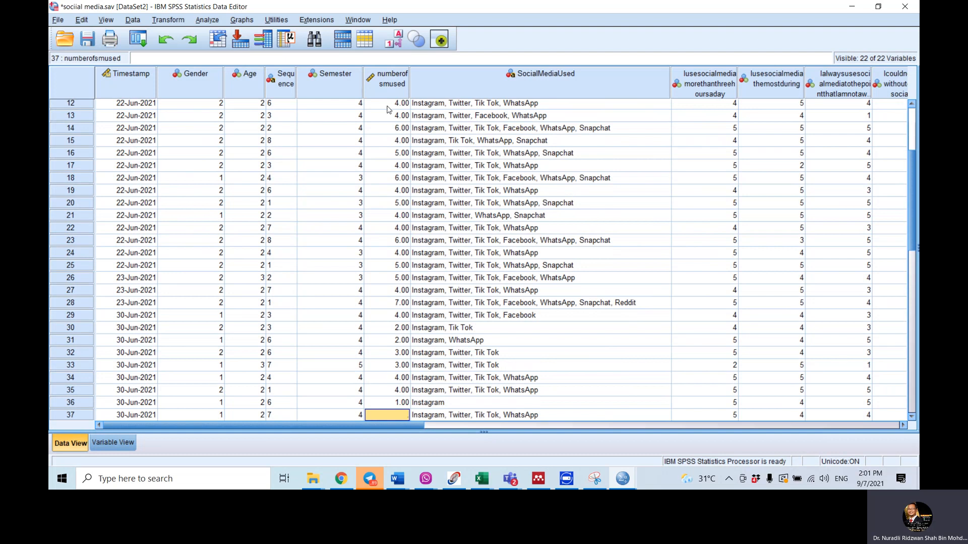
{"action": "type", "text": "4"}
{"action": "key", "text": "Return"}
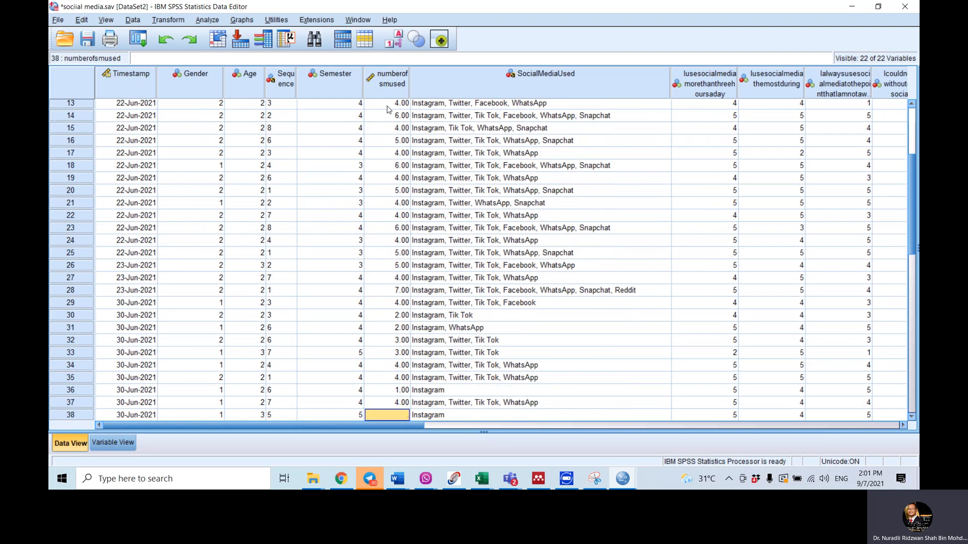
{"action": "type", "text": "1"}
{"action": "key", "text": "Return"}
{"action": "type", "text": "1"}
{"action": "key", "text": "Return"}
{"action": "type", "text": "1"}
{"action": "key", "text": "Return"}
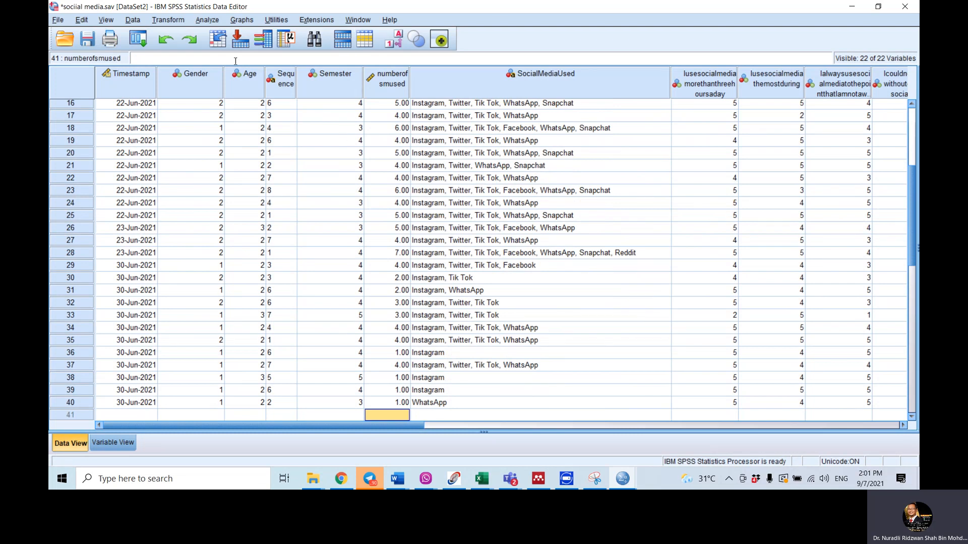
{"action": "left_click", "coordinate": [89, 40]}
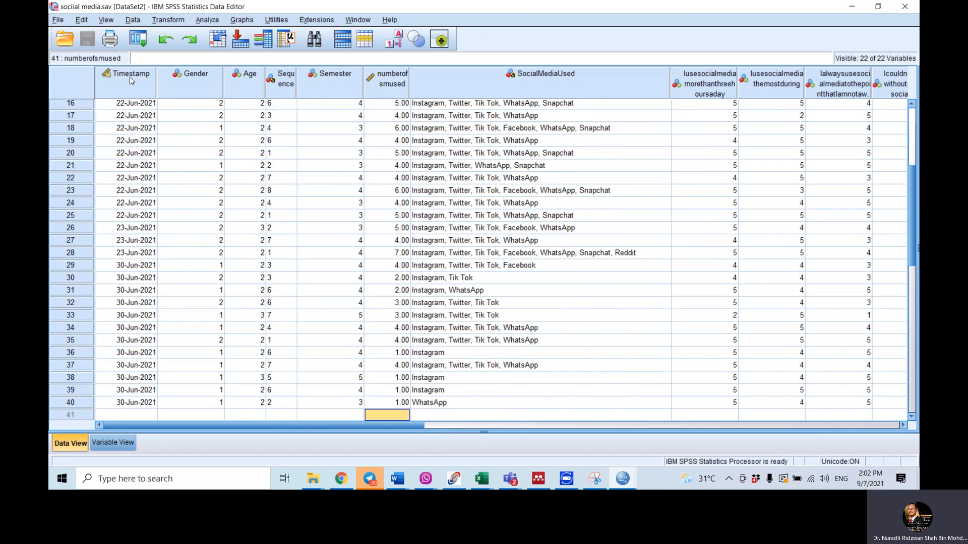
Run a Frequencies analysis with frequency tables on every variable except Timestamp, keeping Age and adding all variables from Gender to the last item.
{"action": "scroll", "coordinate": [416, 219], "scroll_direction": "up", "scroll_amount": 4}
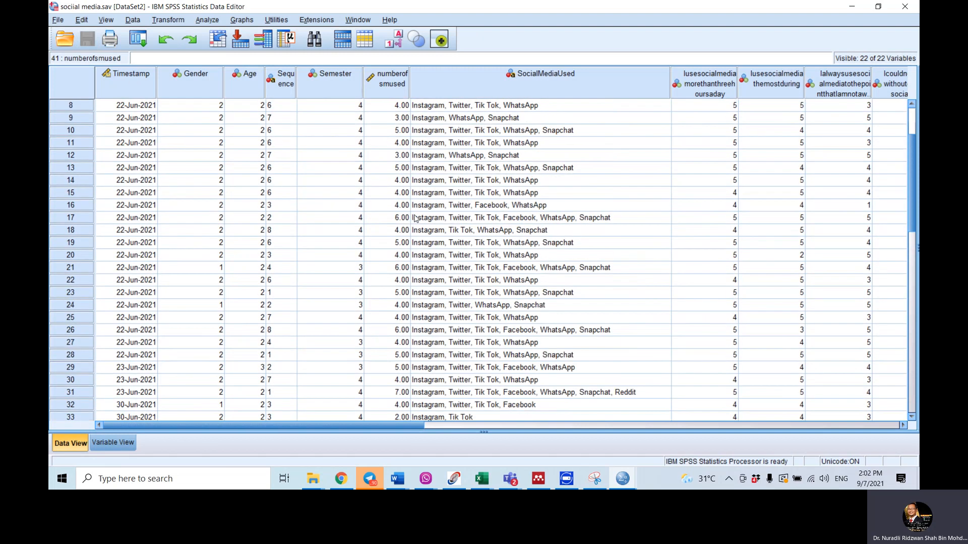
{"action": "scroll", "coordinate": [416, 218], "scroll_direction": "down", "scroll_amount": 5}
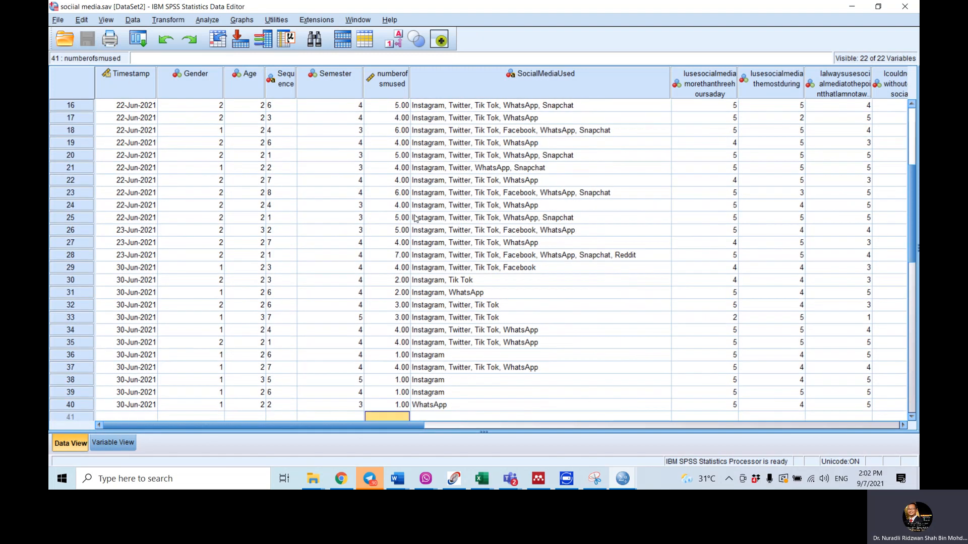
{"action": "scroll", "coordinate": [415, 219], "scroll_direction": "up", "scroll_amount": 1}
{"action": "scroll", "coordinate": [415, 218], "scroll_direction": "up", "scroll_amount": 5}
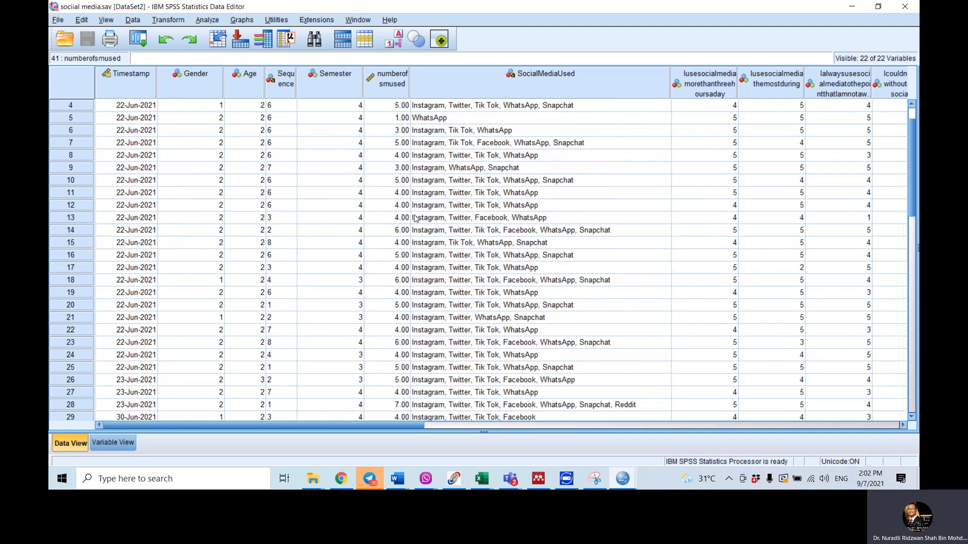
{"action": "left_click", "coordinate": [209, 20]}
{"action": "mouse_move", "coordinate": [229, 57]}
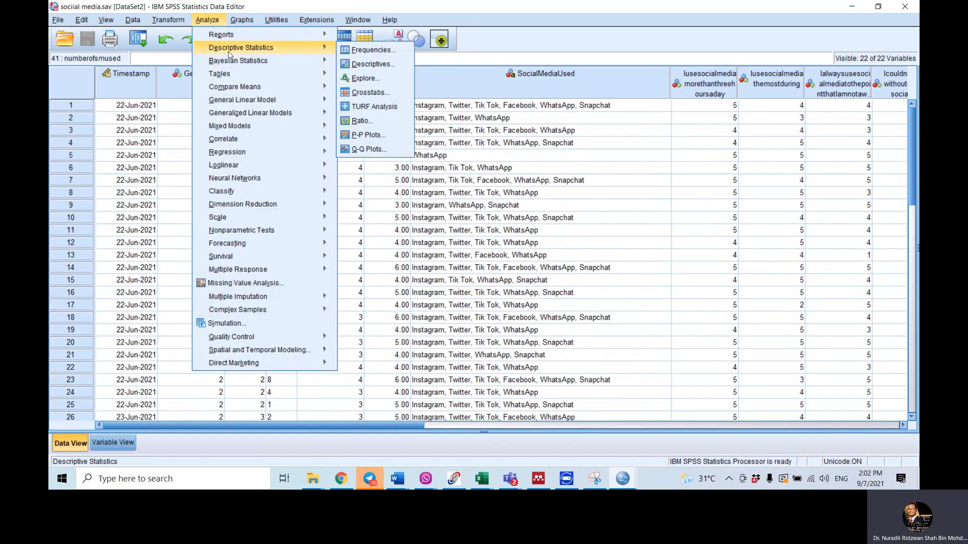
{"action": "left_click", "coordinate": [362, 47]}
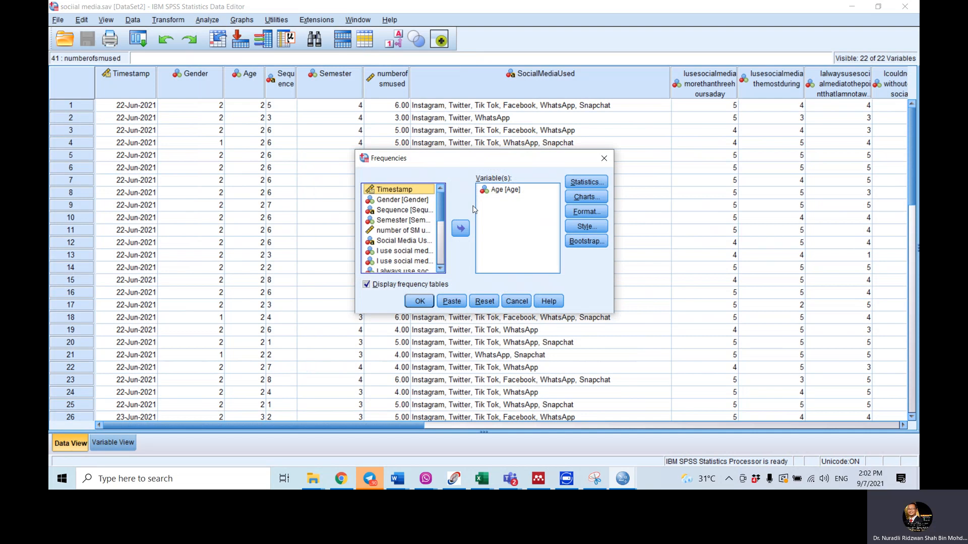
{"action": "left_click", "coordinate": [418, 201]}
{"action": "scroll", "coordinate": [416, 217], "scroll_direction": "down", "scroll_amount": 4}
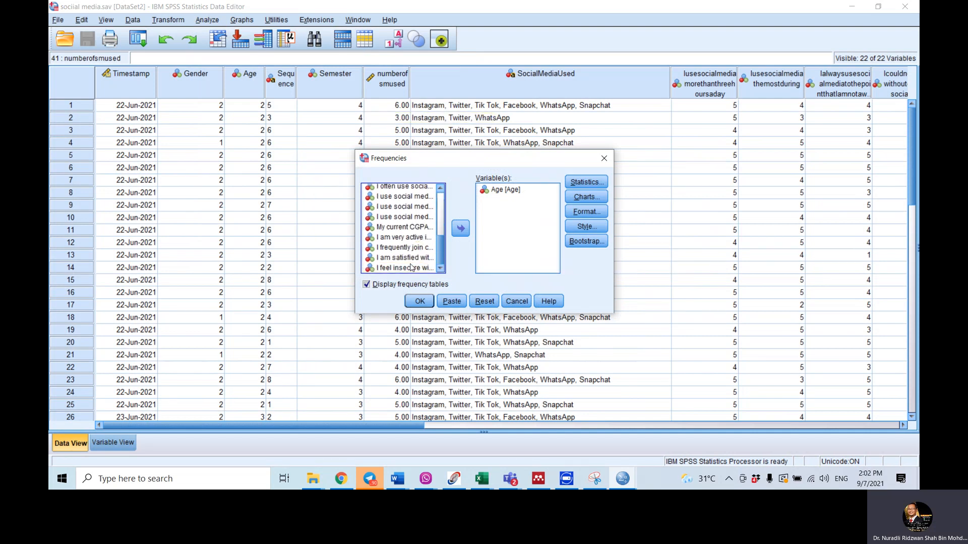
{"action": "left_click", "coordinate": [408, 268], "text": "shift"}
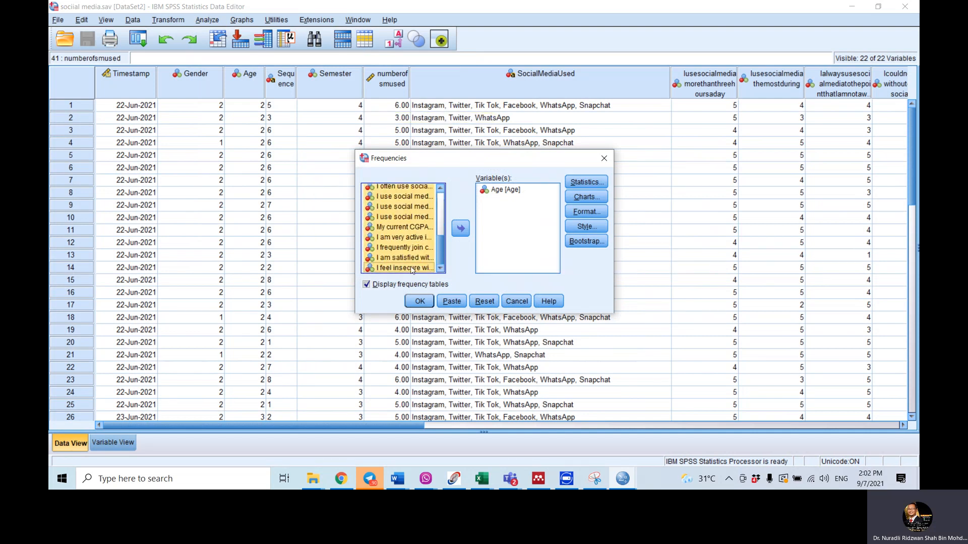
{"action": "left_click", "coordinate": [459, 229]}
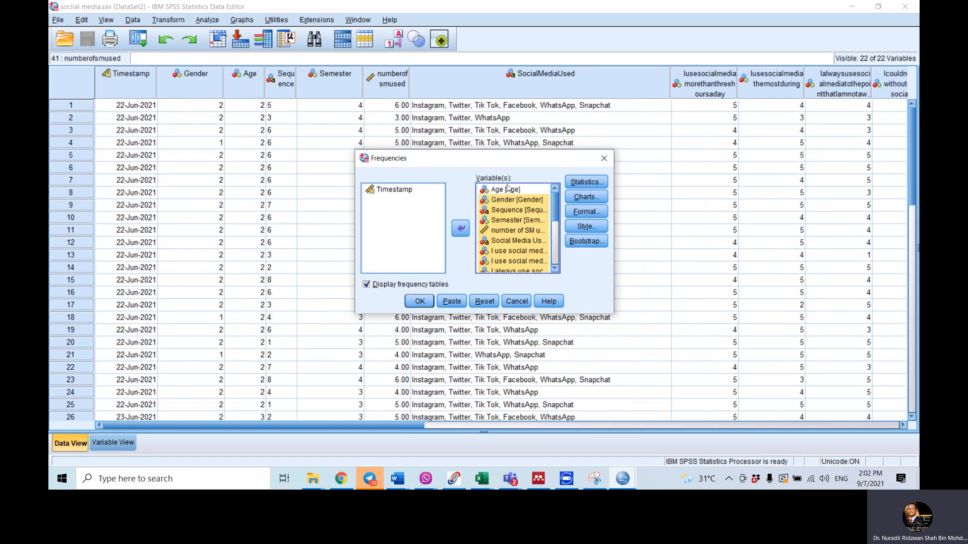
{"action": "left_click", "coordinate": [419, 303]}
{"action": "left_click", "coordinate": [724, 82]}
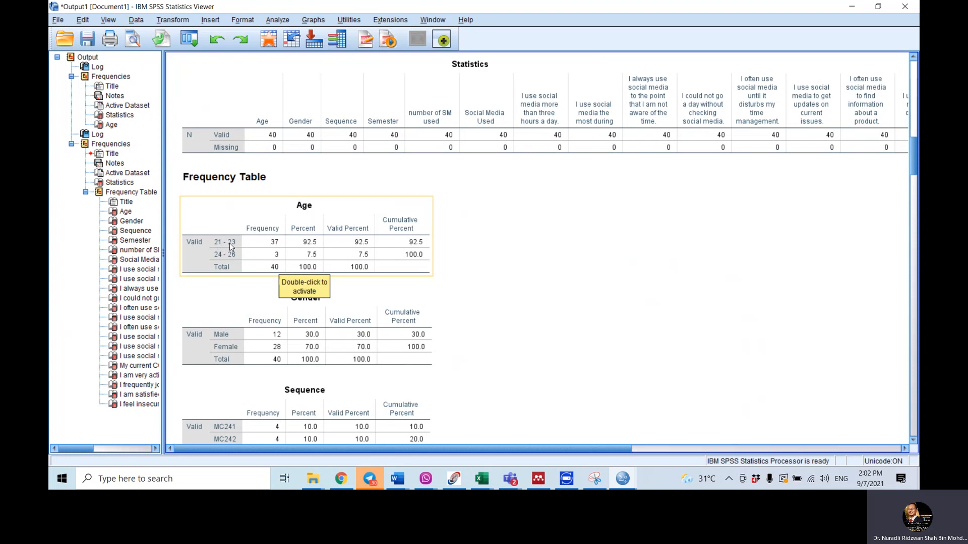
Examine the frequency tables for Age, Gender, Sequence, Semester, number of SM used and Social Media Used.
{"action": "scroll", "coordinate": [282, 312], "scroll_direction": "down", "scroll_amount": 2}
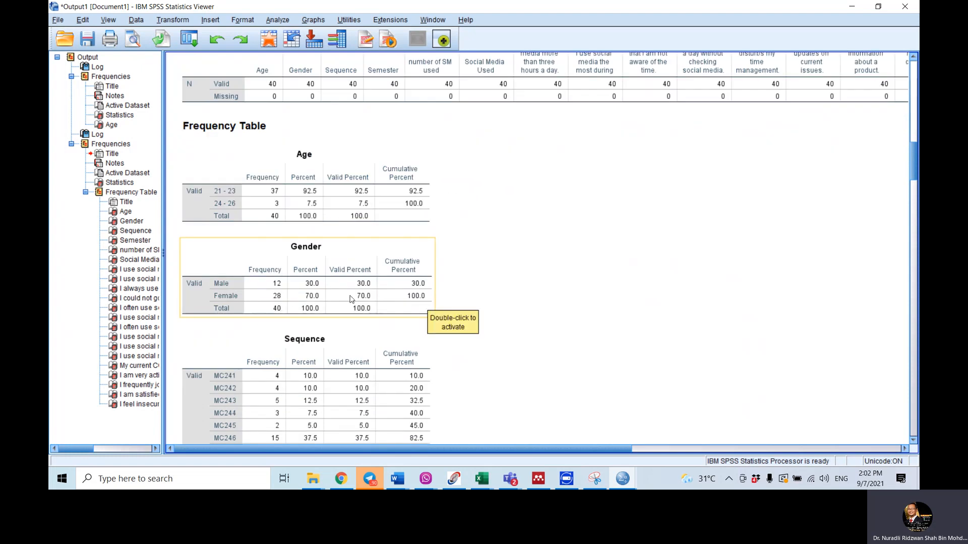
{"action": "scroll", "coordinate": [528, 281], "scroll_direction": "down", "scroll_amount": 6}
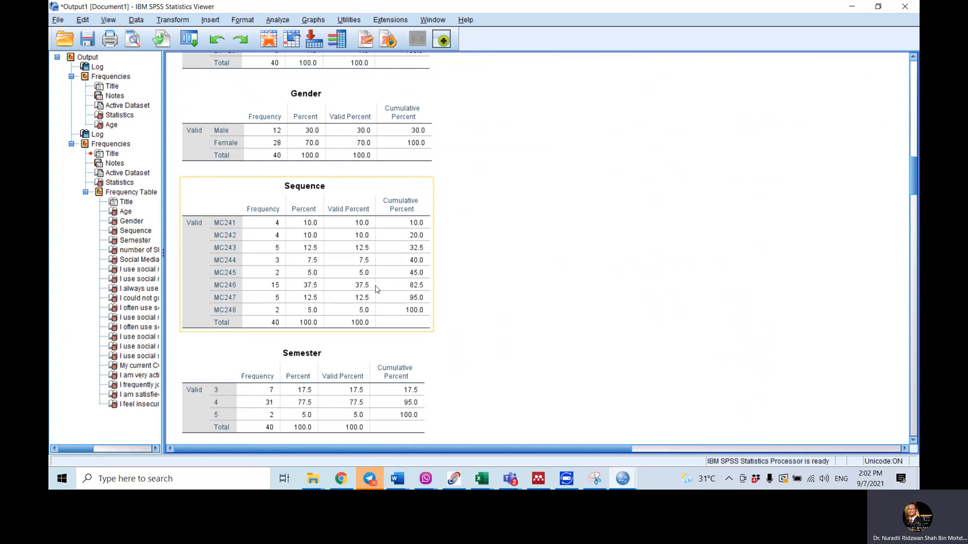
{"action": "scroll", "coordinate": [365, 290], "scroll_direction": "down", "scroll_amount": 3}
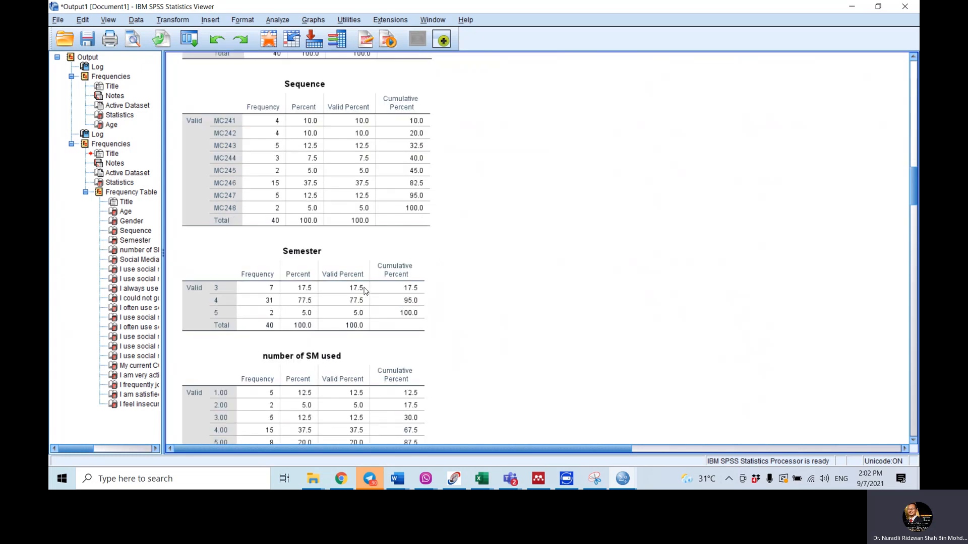
{"action": "scroll", "coordinate": [365, 290], "scroll_direction": "down", "scroll_amount": 3}
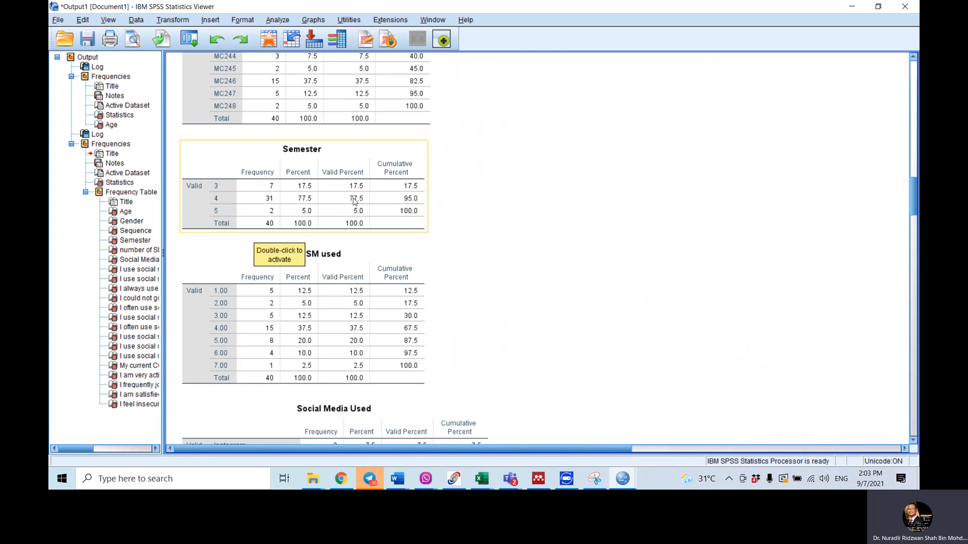
{"action": "scroll", "coordinate": [661, 195], "scroll_direction": "down", "scroll_amount": 3}
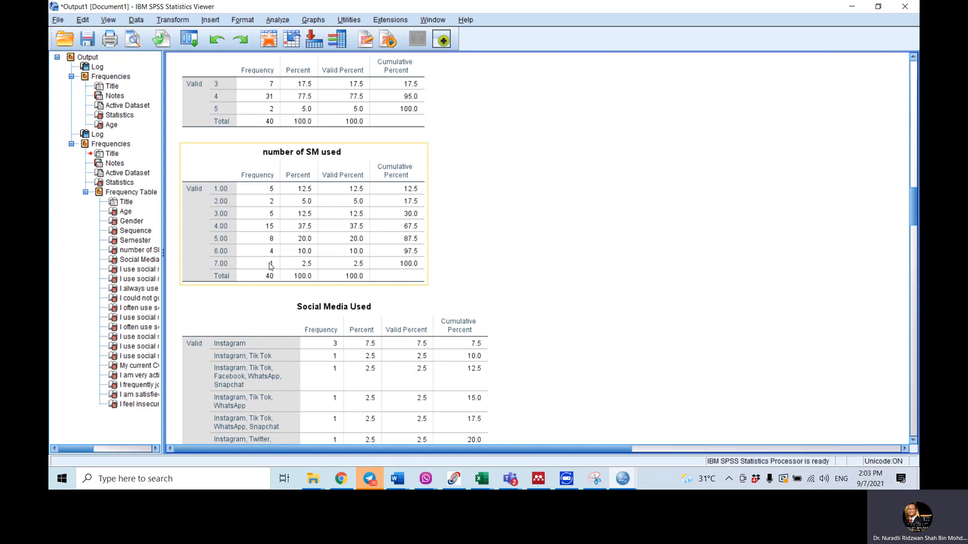
{"action": "left_click", "coordinate": [468, 247]}
{"action": "scroll", "coordinate": [469, 247], "scroll_direction": "down", "scroll_amount": 2}
{"action": "scroll", "coordinate": [468, 248], "scroll_direction": "down", "scroll_amount": 4}
{"action": "left_click", "coordinate": [468, 247]}
{"action": "scroll", "coordinate": [468, 248], "scroll_direction": "down", "scroll_amount": 2}
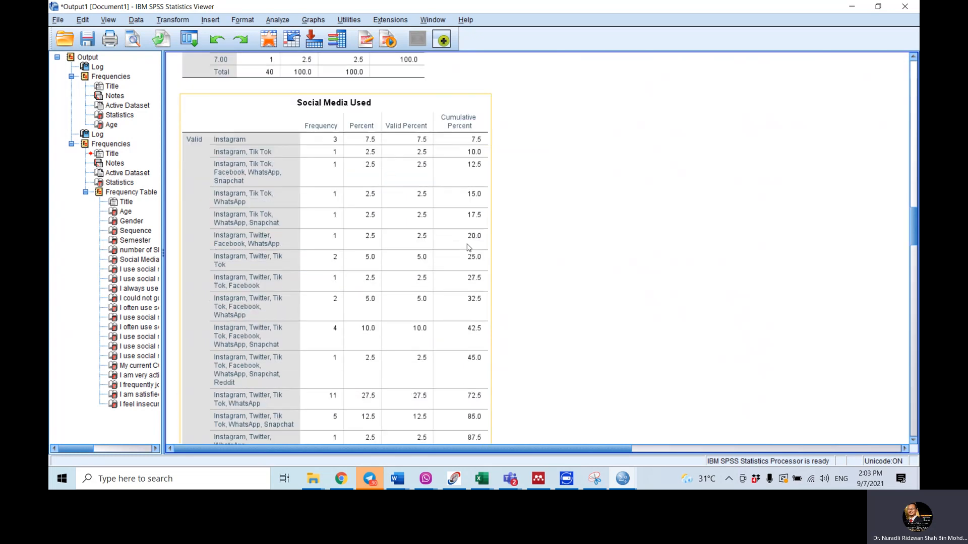
{"action": "scroll", "coordinate": [333, 209], "scroll_direction": "down", "scroll_amount": 4}
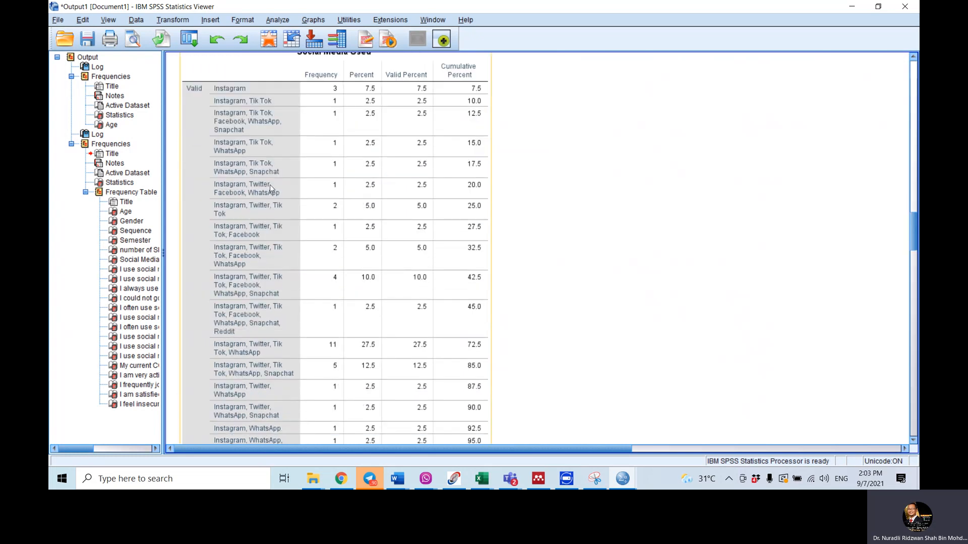
{"action": "scroll", "coordinate": [271, 195], "scroll_direction": "down", "scroll_amount": 2}
{"action": "scroll", "coordinate": [271, 195], "scroll_direction": "down", "scroll_amount": 2}
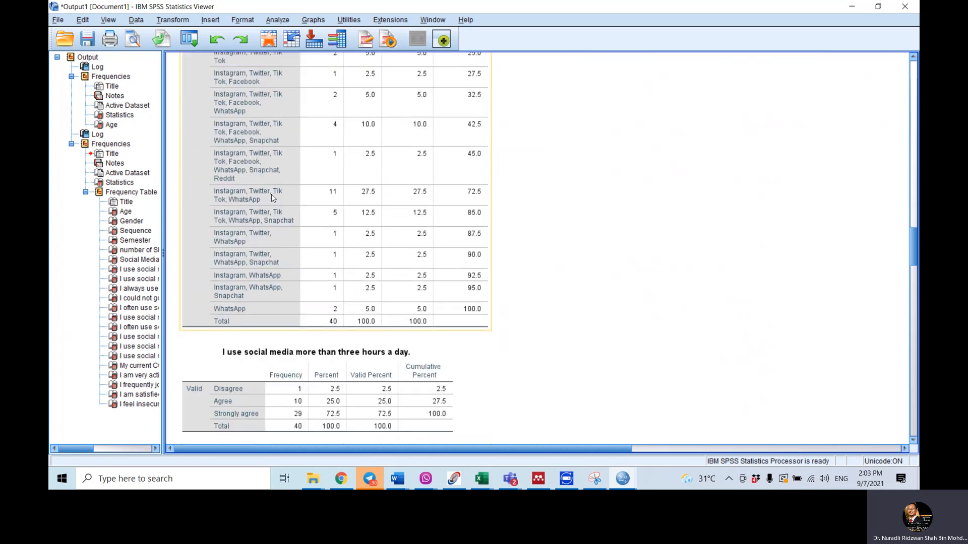
Examine the frequency tables for using social media over three hours, time of most use, losing awareness of time and daily checking.
{"action": "scroll", "coordinate": [395, 197], "scroll_direction": "down", "scroll_amount": 2}
{"action": "scroll", "coordinate": [395, 197], "scroll_direction": "down", "scroll_amount": 3}
{"action": "left_click", "coordinate": [395, 197]}
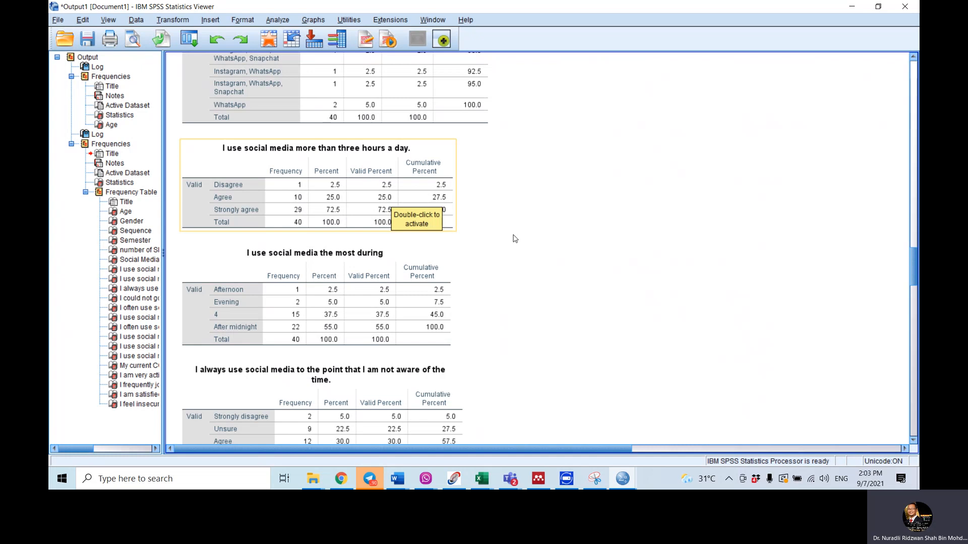
{"action": "scroll", "coordinate": [645, 229], "scroll_direction": "down", "scroll_amount": 5}
{"action": "left_click", "coordinate": [238, 134]}
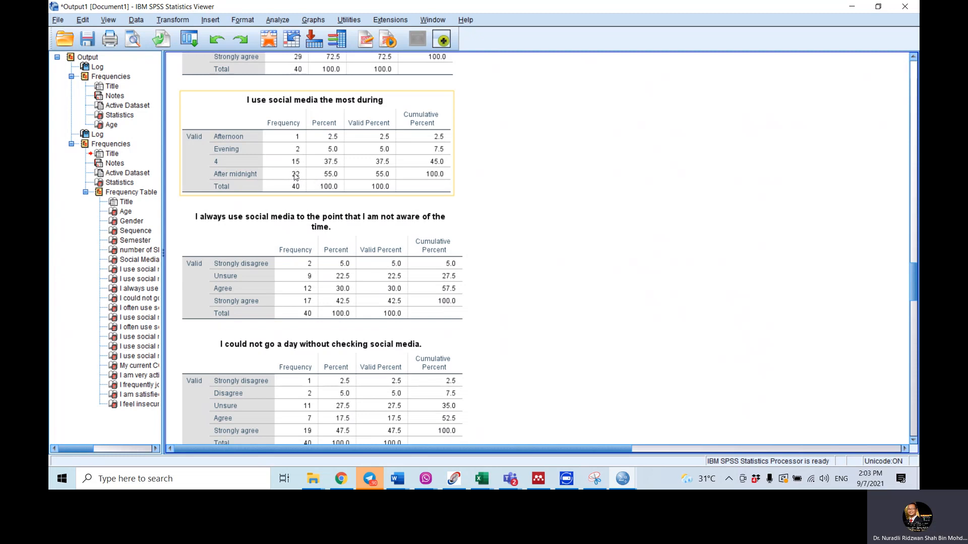
{"action": "left_click", "coordinate": [458, 181]}
{"action": "scroll", "coordinate": [458, 181], "scroll_direction": "down", "scroll_amount": 2}
{"action": "left_click", "coordinate": [293, 229]}
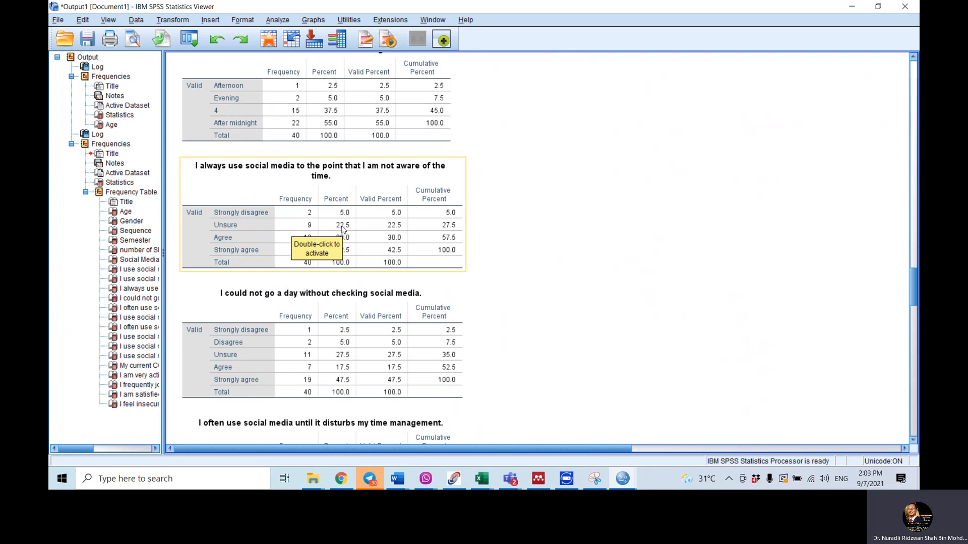
{"action": "scroll", "coordinate": [342, 229], "scroll_direction": "down", "scroll_amount": 2}
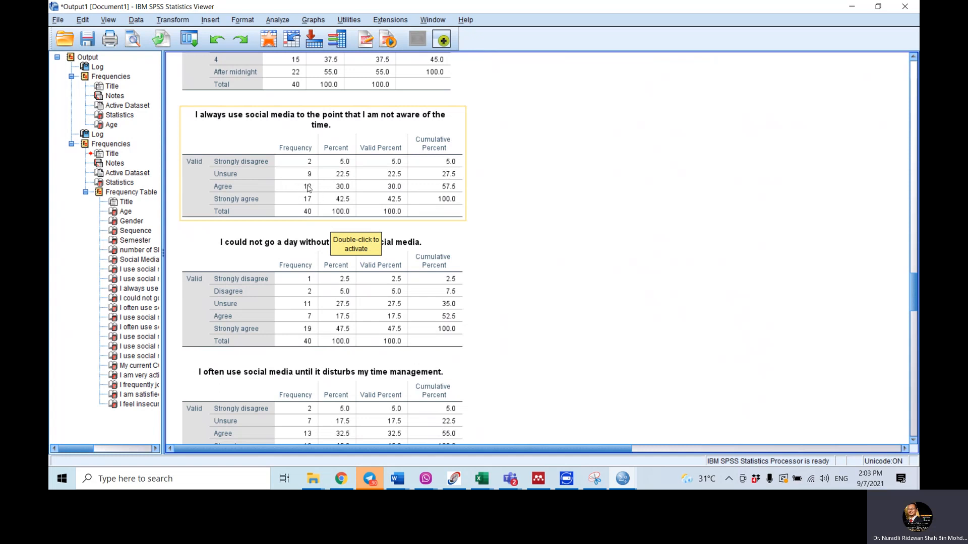
{"action": "left_click", "coordinate": [532, 243]}
{"action": "scroll", "coordinate": [548, 238], "scroll_direction": "down", "scroll_amount": 2}
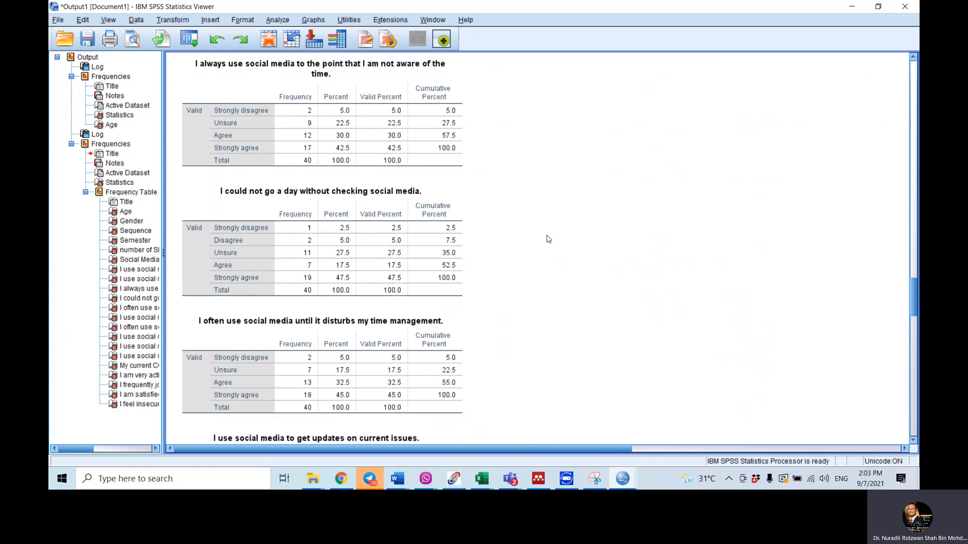
{"action": "scroll", "coordinate": [549, 239], "scroll_direction": "down", "scroll_amount": 2}
{"action": "left_click", "coordinate": [296, 186]}
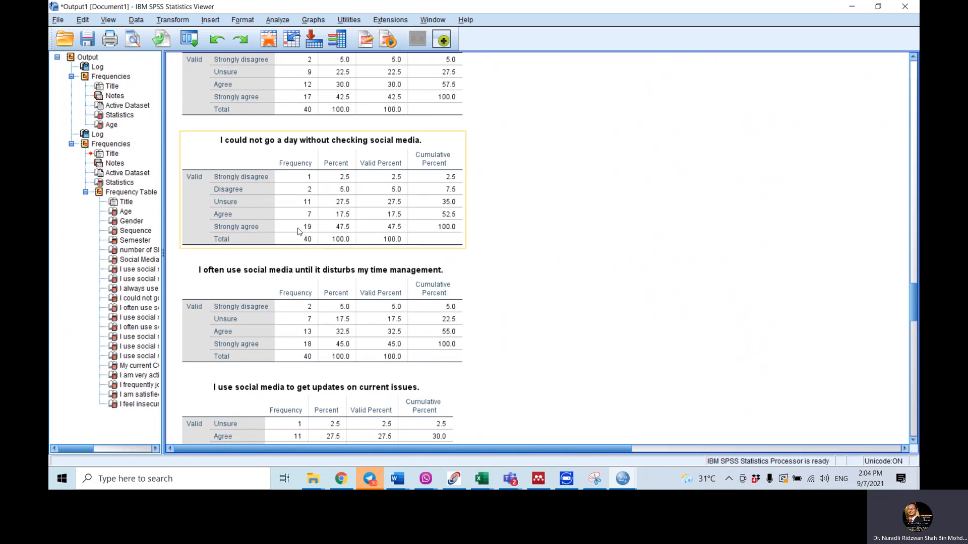
Examine the frequency tables for daily checking, disturbed time management and getting updates on current issues.
{"action": "left_click", "coordinate": [691, 208]}
{"action": "scroll", "coordinate": [695, 207], "scroll_direction": "down", "scroll_amount": 1}
{"action": "scroll", "coordinate": [695, 207], "scroll_direction": "down", "scroll_amount": 1}
{"action": "scroll", "coordinate": [695, 207], "scroll_direction": "up", "scroll_amount": 1}
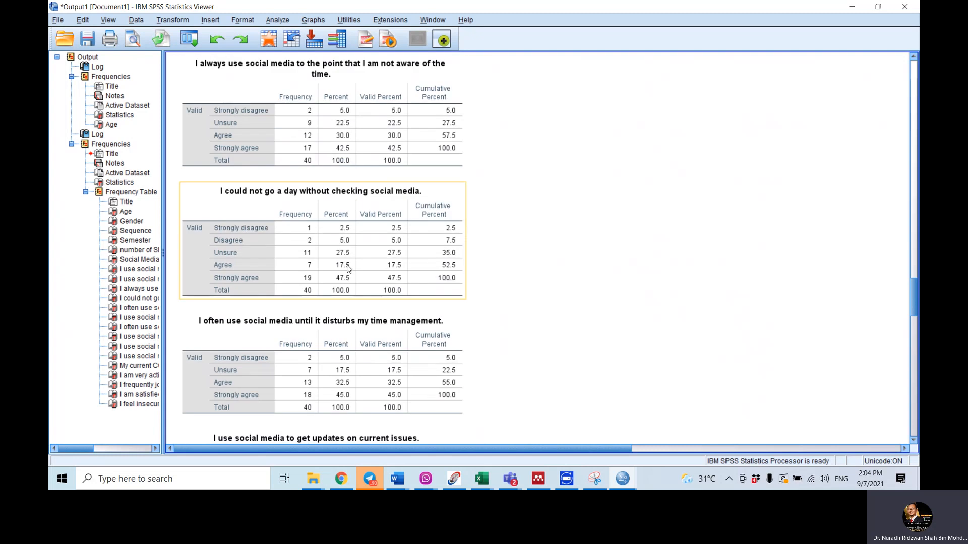
{"action": "scroll", "coordinate": [348, 269], "scroll_direction": "down", "scroll_amount": 3}
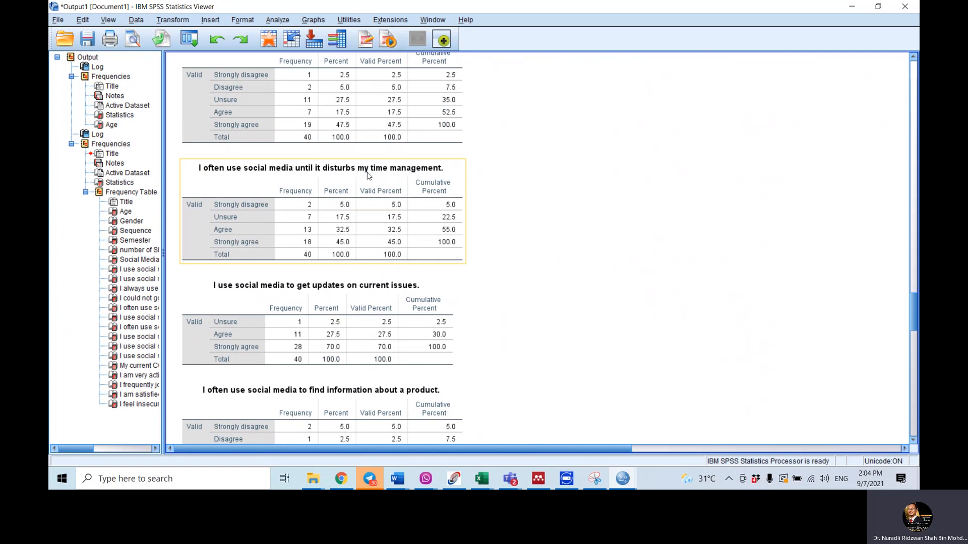
{"action": "left_click", "coordinate": [774, 221]}
{"action": "scroll", "coordinate": [771, 220], "scroll_direction": "down", "scroll_amount": 1}
{"action": "left_click", "coordinate": [325, 280]}
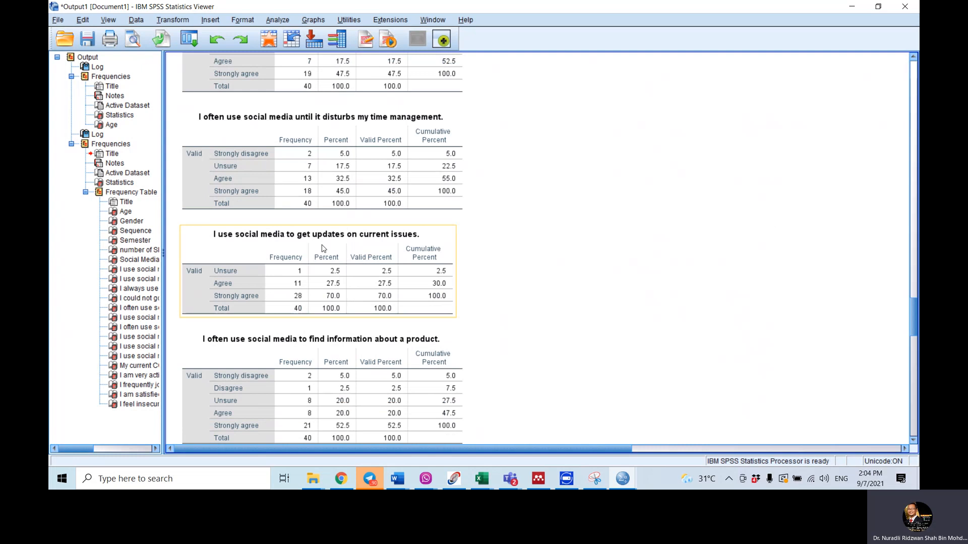
{"action": "left_click", "coordinate": [820, 221]}
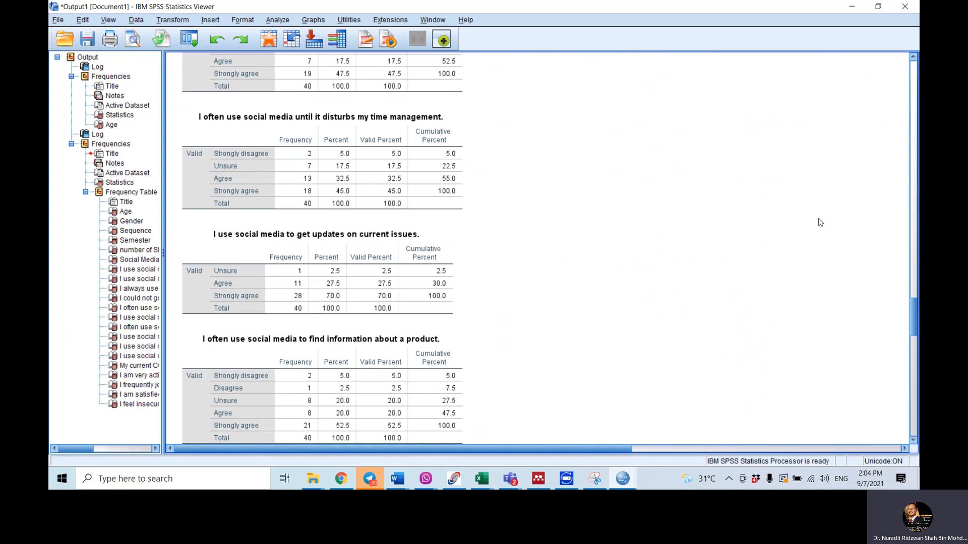
{"action": "scroll", "coordinate": [678, 243], "scroll_direction": "down", "scroll_amount": 1}
{"action": "left_click", "coordinate": [279, 220]}
{"action": "left_click", "coordinate": [701, 226]}
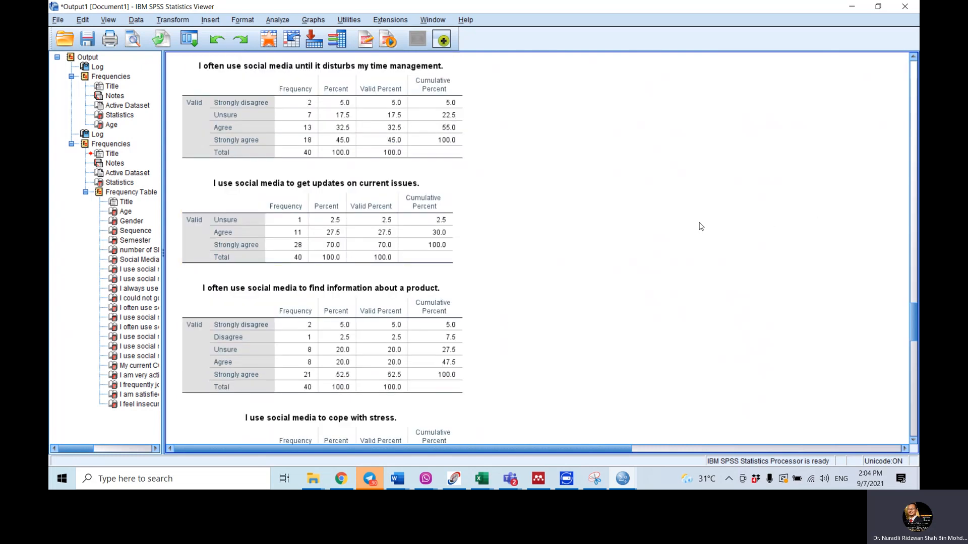
Examine the frequency tables for using social media to find product information, cope with stress, socialize and distract from studies.
{"action": "scroll", "coordinate": [754, 216], "scroll_direction": "down", "scroll_amount": 2}
{"action": "left_click", "coordinate": [269, 218]}
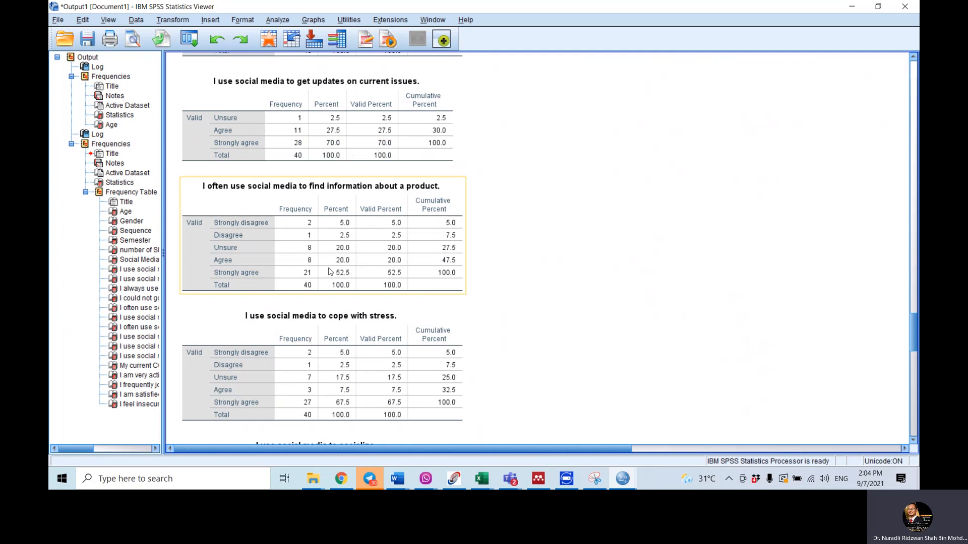
{"action": "left_click", "coordinate": [800, 200]}
{"action": "scroll", "coordinate": [746, 206], "scroll_direction": "down", "scroll_amount": 2}
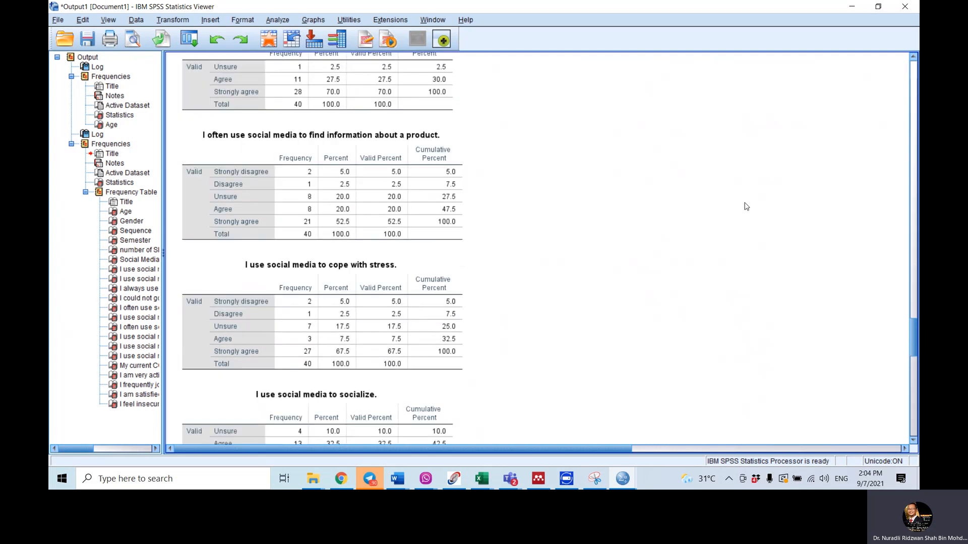
{"action": "scroll", "coordinate": [734, 249], "scroll_direction": "down", "scroll_amount": 1}
{"action": "left_click", "coordinate": [374, 213]}
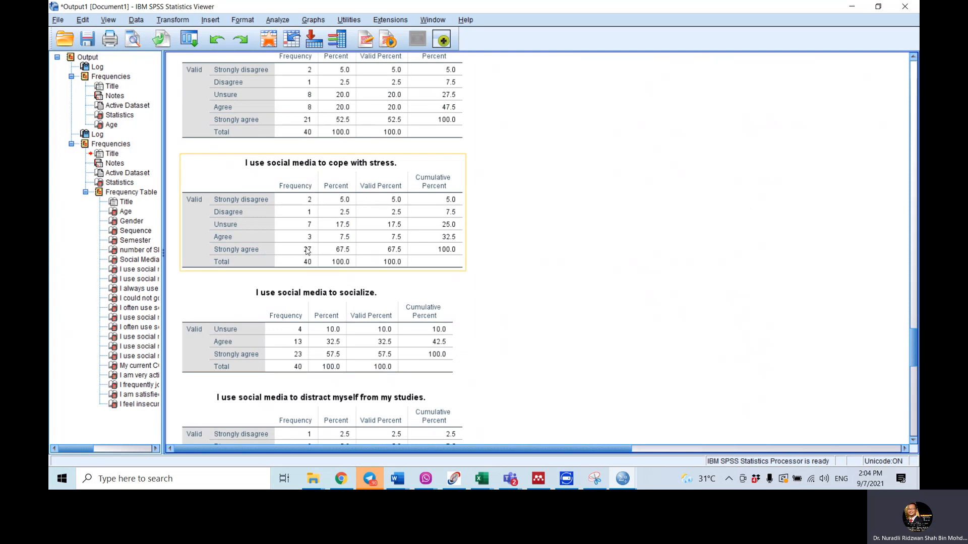
{"action": "left_click", "coordinate": [679, 214]}
{"action": "scroll", "coordinate": [694, 211], "scroll_direction": "down", "scroll_amount": 3}
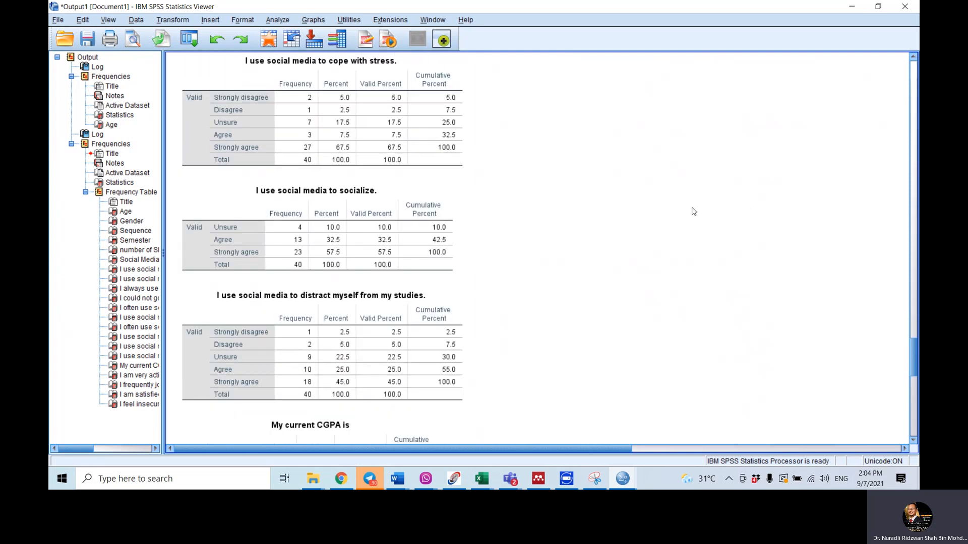
{"action": "left_click", "coordinate": [215, 138]}
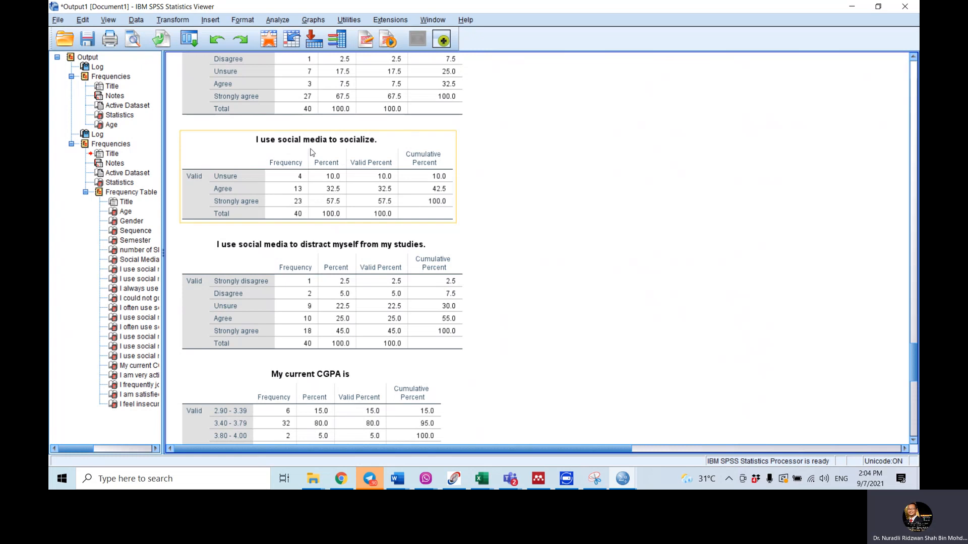
{"action": "left_click", "coordinate": [573, 180]}
{"action": "left_click", "coordinate": [338, 296]}
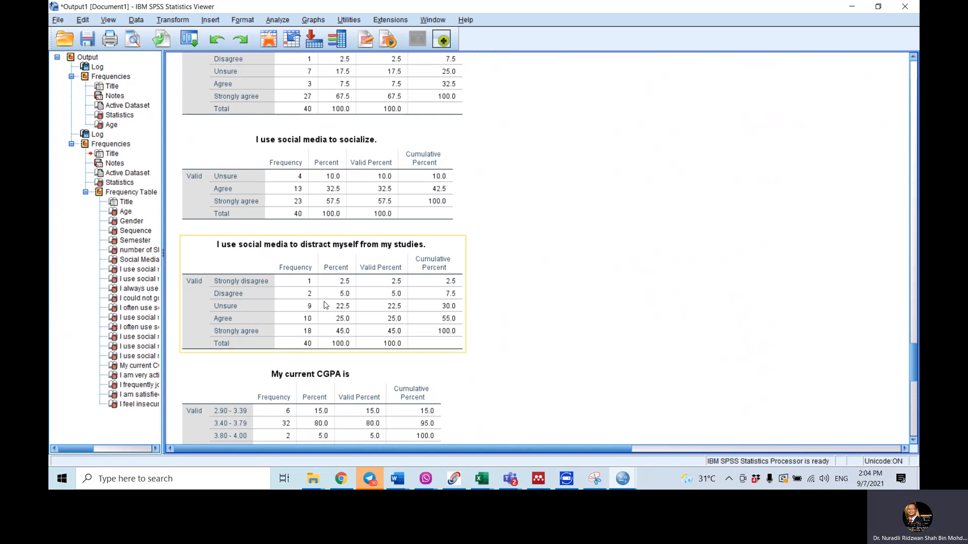
{"action": "left_click", "coordinate": [632, 290]}
{"action": "scroll", "coordinate": [633, 290], "scroll_direction": "down", "scroll_amount": 1}
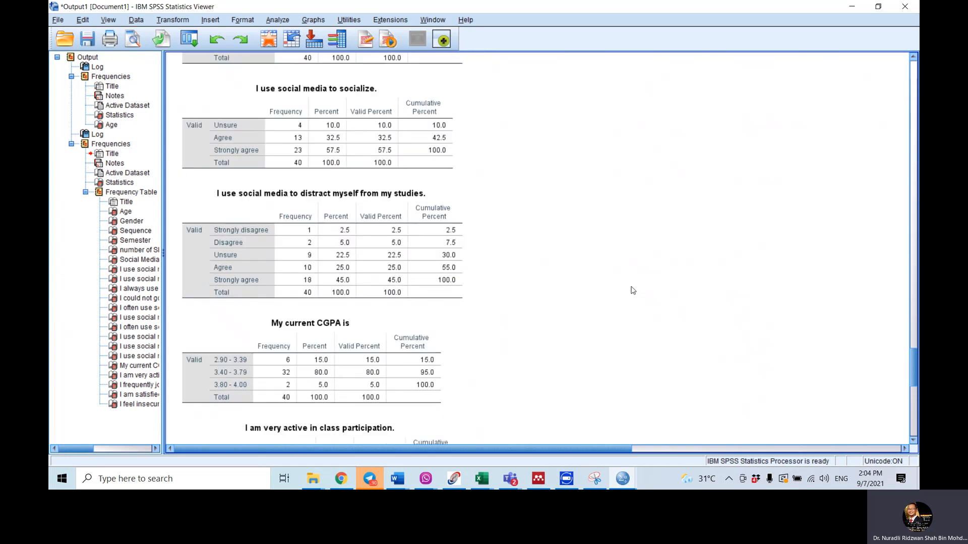
Examine the frequency tables for current CGPA, class participation and joining club activities.
{"action": "scroll", "coordinate": [633, 290], "scroll_direction": "down", "scroll_amount": 4}
{"action": "left_click", "coordinate": [381, 237]}
{"action": "left_click", "coordinate": [275, 185]}
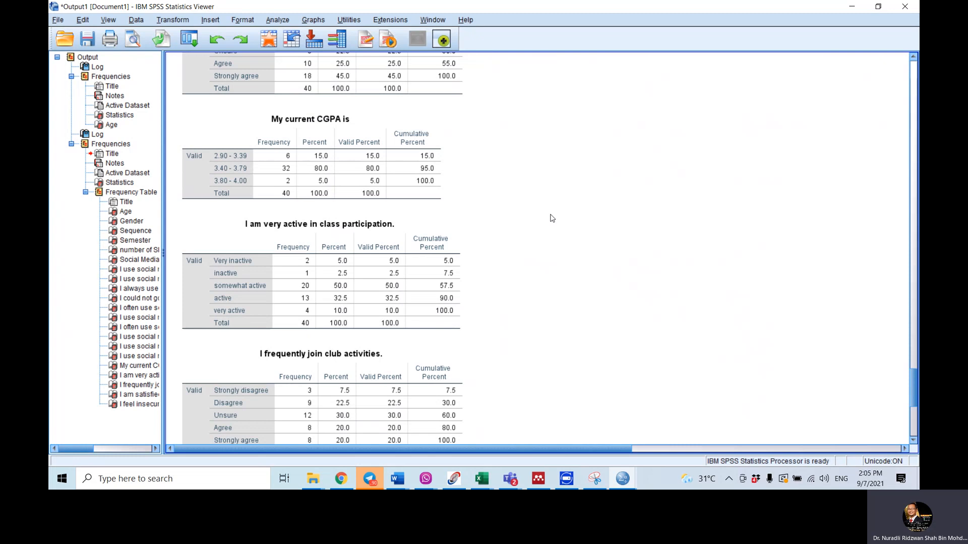
{"action": "scroll", "coordinate": [552, 218], "scroll_direction": "down", "scroll_amount": 2}
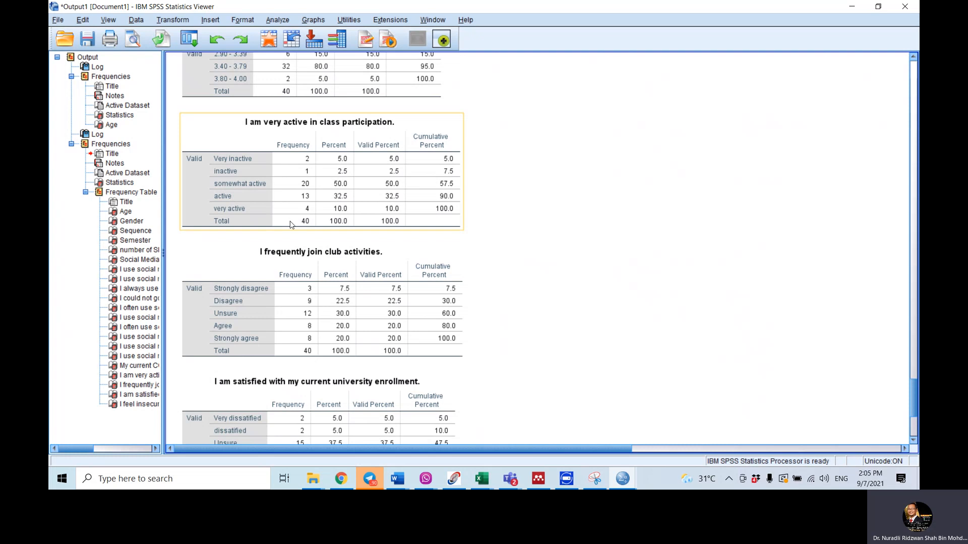
{"action": "left_click", "coordinate": [800, 178]}
{"action": "scroll", "coordinate": [691, 183], "scroll_direction": "down", "scroll_amount": 1}
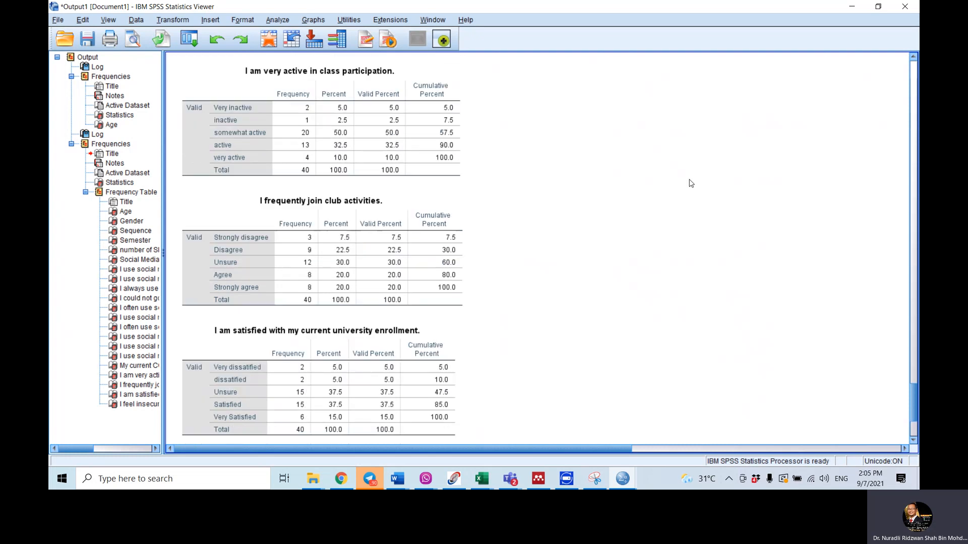
{"action": "scroll", "coordinate": [691, 183], "scroll_direction": "down", "scroll_amount": 1}
{"action": "left_click", "coordinate": [431, 227]}
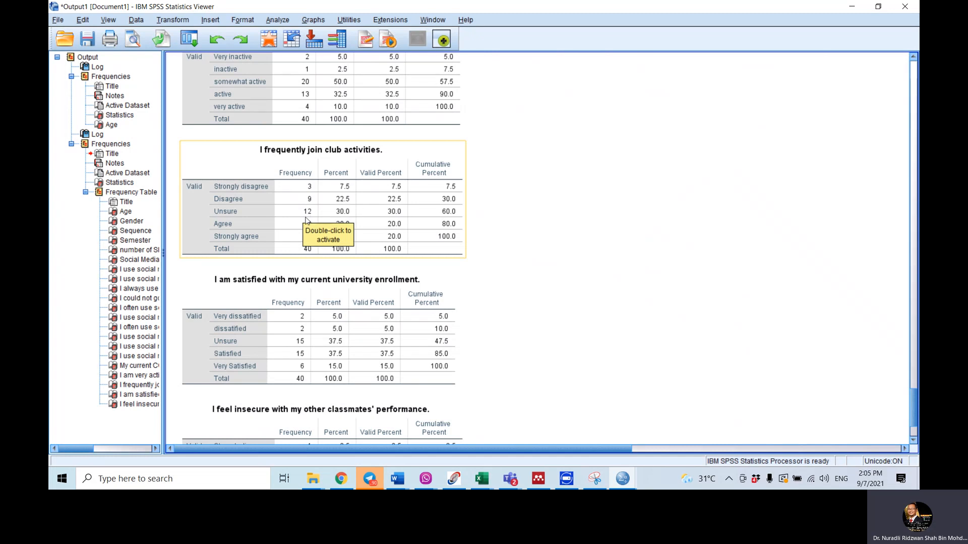
{"action": "left_click", "coordinate": [638, 218]}
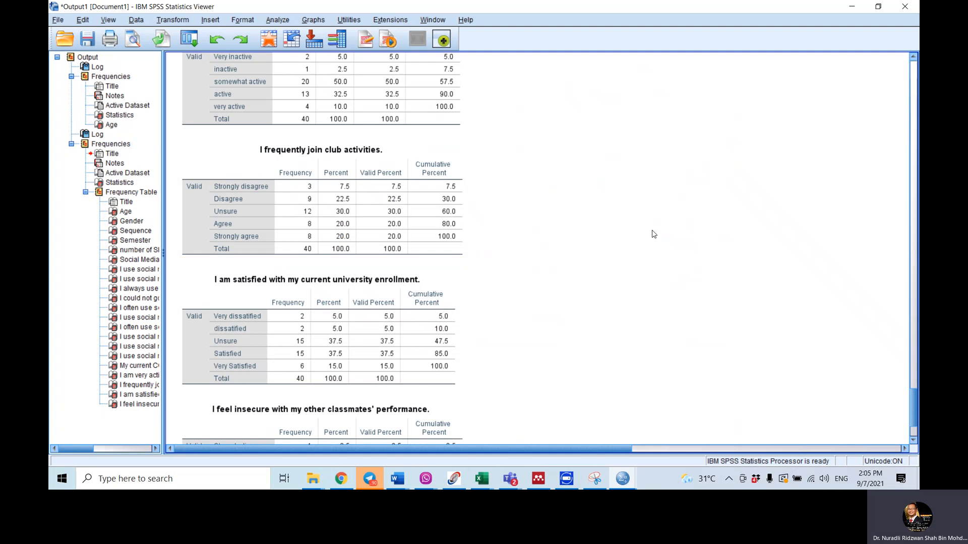
Examine the frequency tables for club activities, satisfaction with university enrollment and insecurity about classmates' performance.
{"action": "scroll", "coordinate": [654, 233], "scroll_direction": "down", "scroll_amount": 2}
{"action": "left_click", "coordinate": [289, 187]}
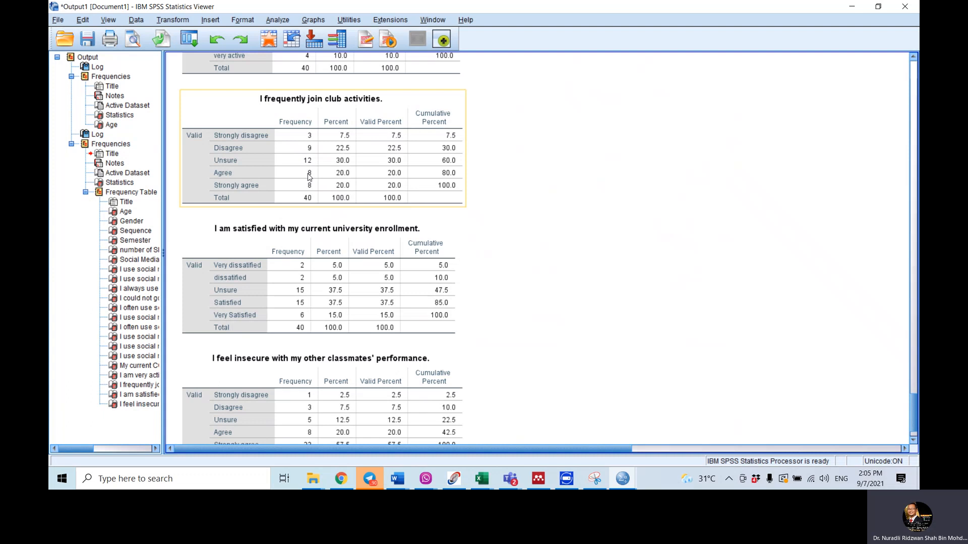
{"action": "left_click", "coordinate": [589, 297]}
{"action": "scroll", "coordinate": [590, 298], "scroll_direction": "down", "scroll_amount": 2}
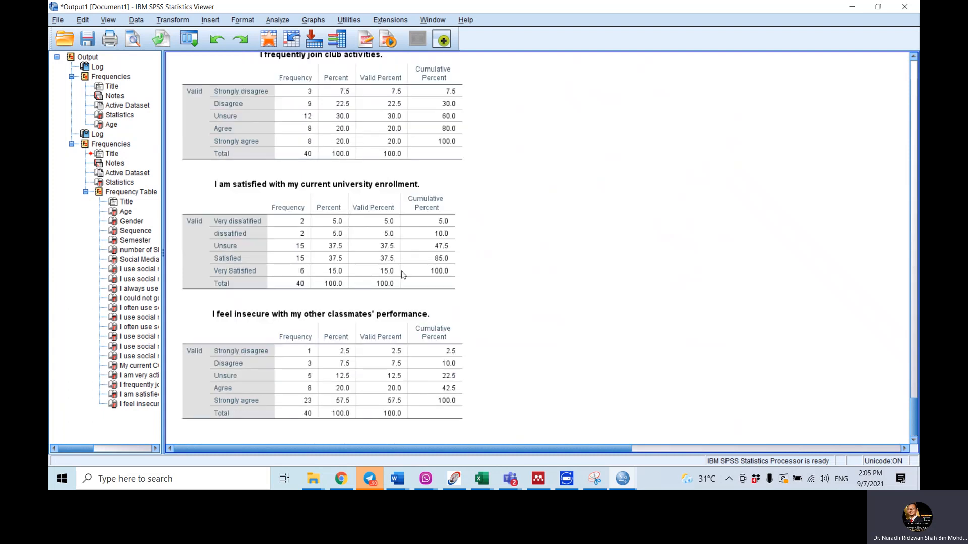
{"action": "left_click", "coordinate": [306, 198]}
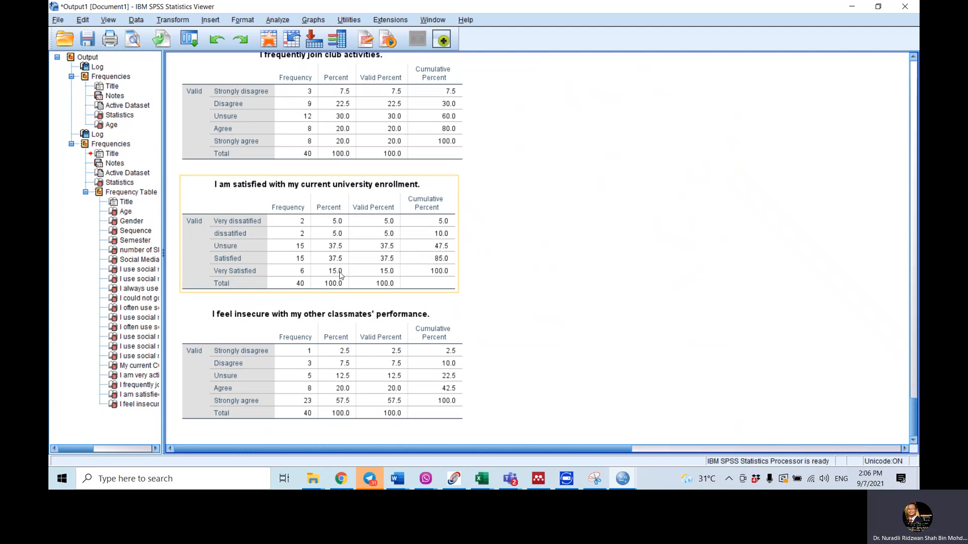
{"action": "left_click", "coordinate": [668, 280]}
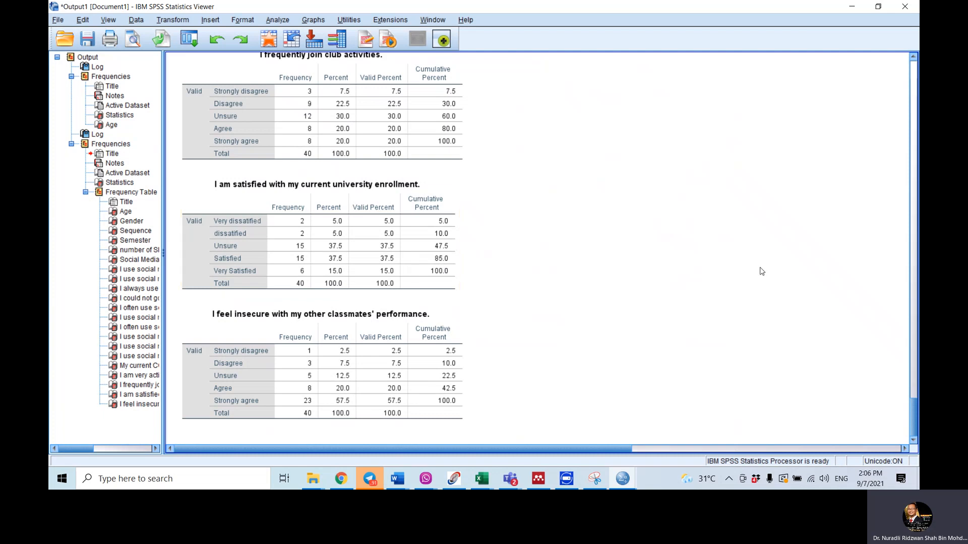
{"action": "left_click", "coordinate": [240, 392]}
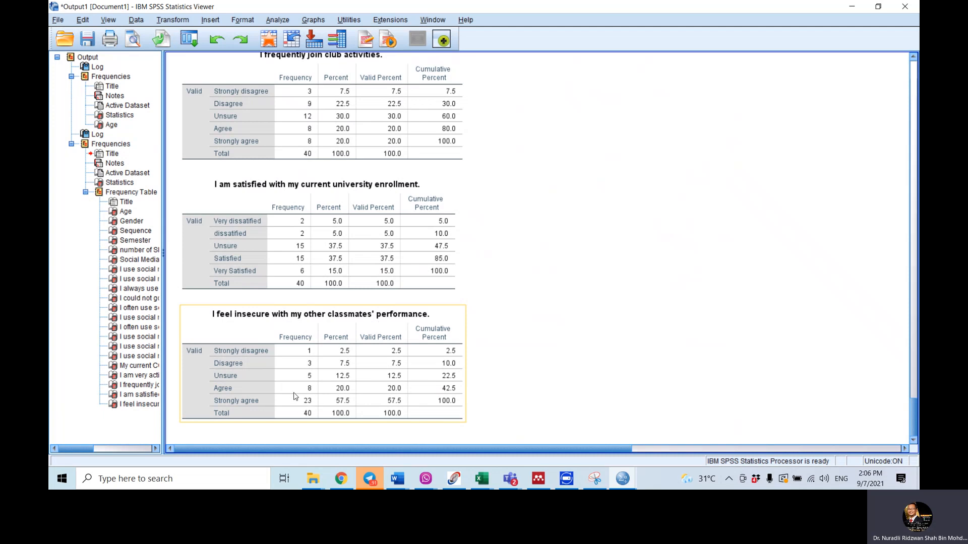
{"action": "left_click", "coordinate": [618, 332]}
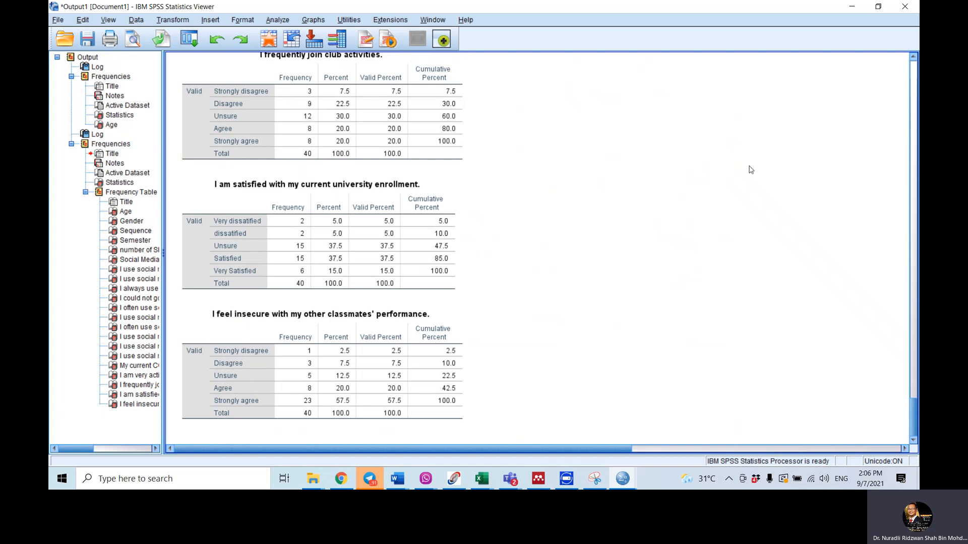
Run a two-tailed Pearson bivariate correlation between current CGPA and using social media more than three hours a day.
{"action": "left_click", "coordinate": [186, 21]}
{"action": "left_click", "coordinate": [289, 21]}
{"action": "left_click", "coordinate": [286, 22]}
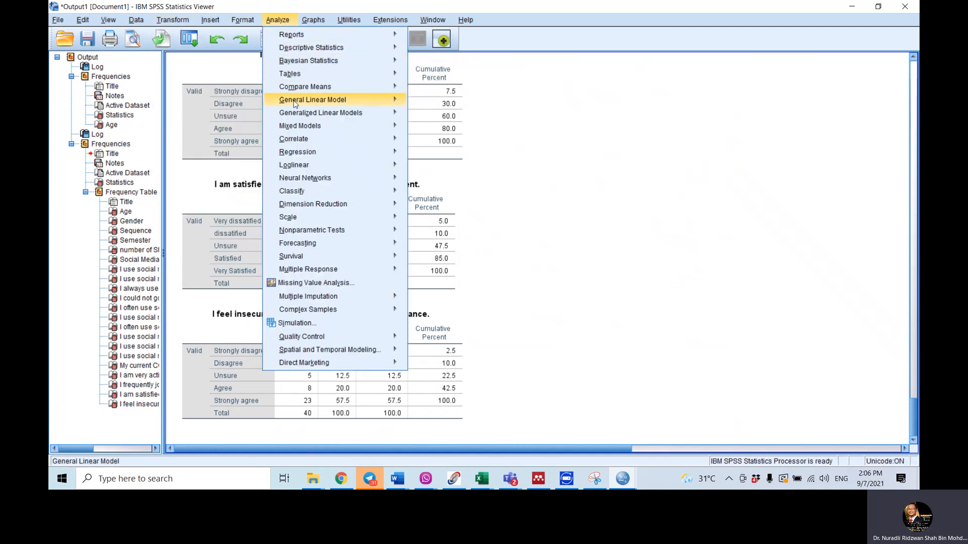
{"action": "mouse_move", "coordinate": [297, 140]}
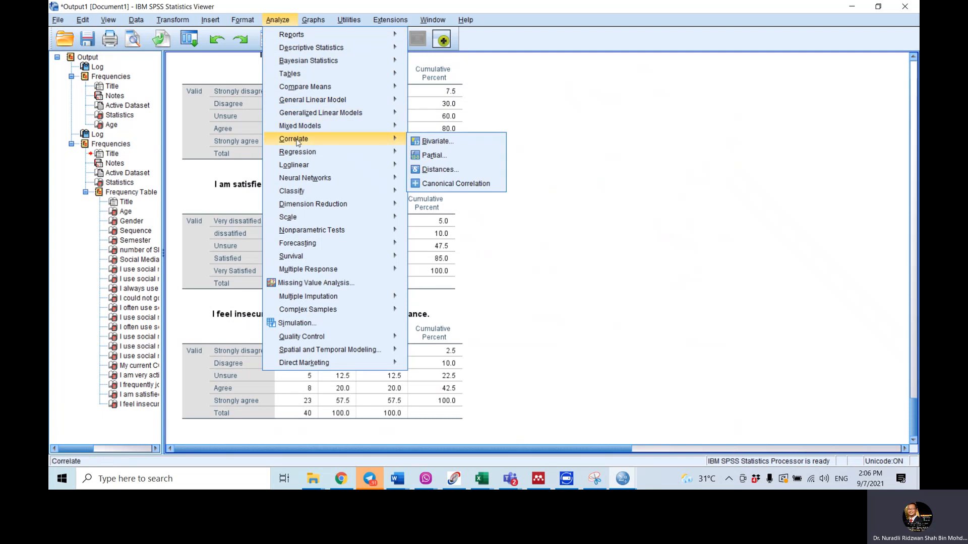
{"action": "left_click", "coordinate": [444, 142]}
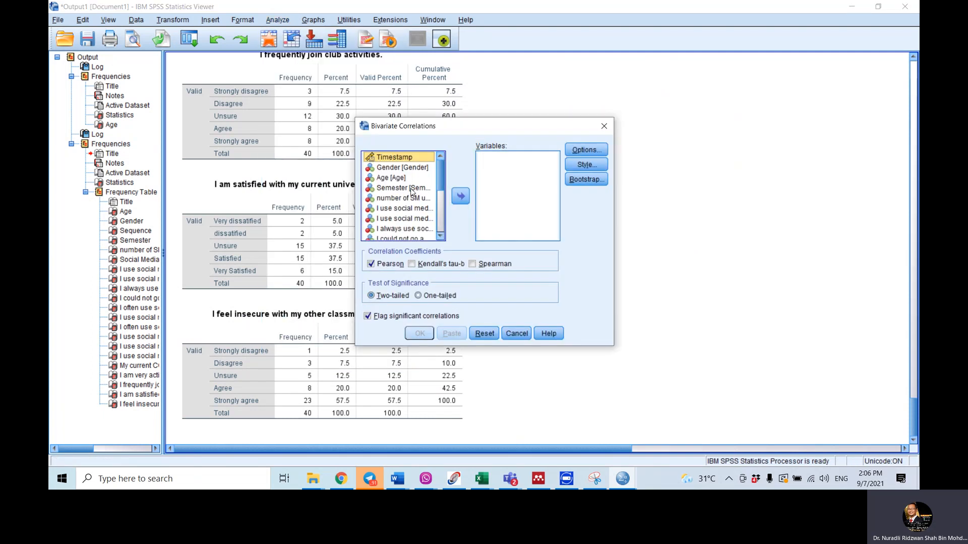
{"action": "scroll", "coordinate": [408, 197], "scroll_direction": "down", "scroll_amount": 4}
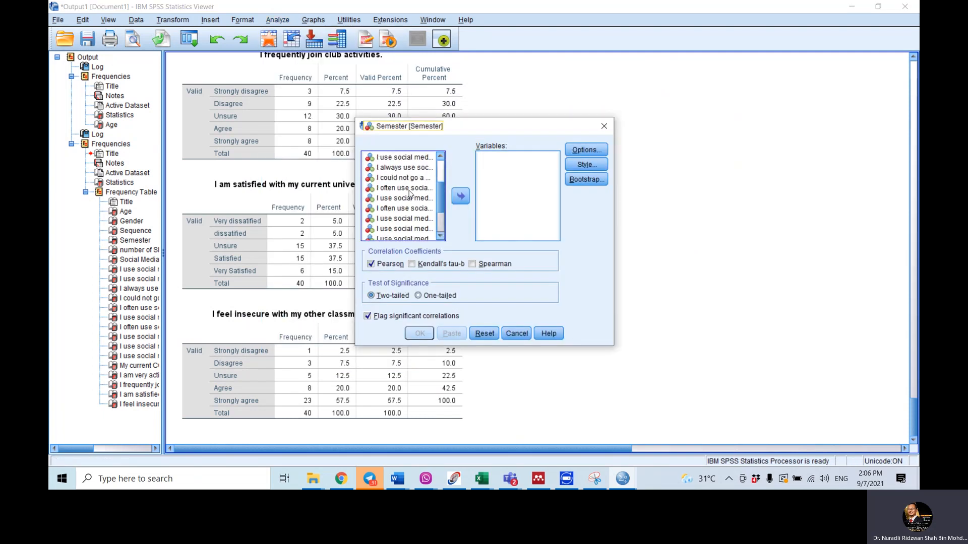
{"action": "left_click", "coordinate": [409, 195]}
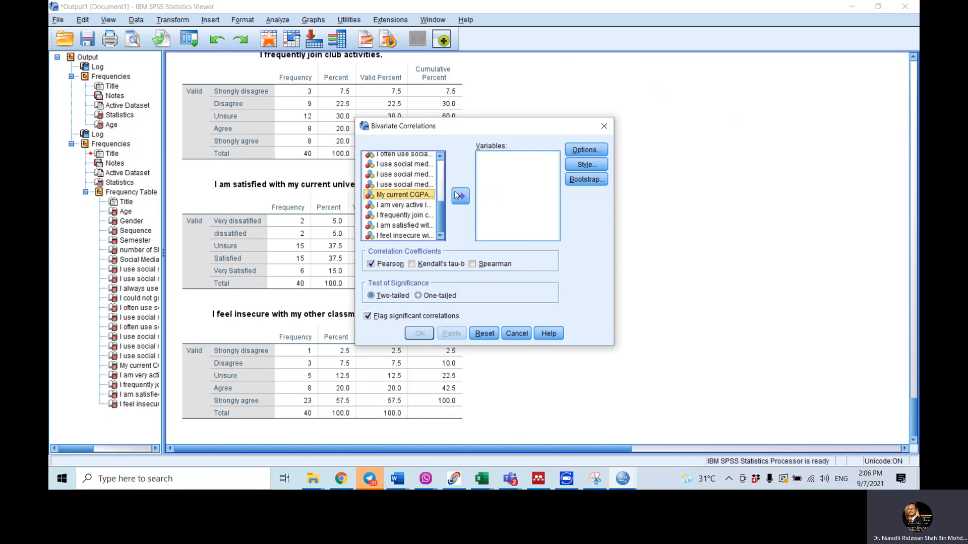
{"action": "double_click", "coordinate": [416, 194]}
{"action": "scroll", "coordinate": [412, 192], "scroll_direction": "up", "scroll_amount": 5}
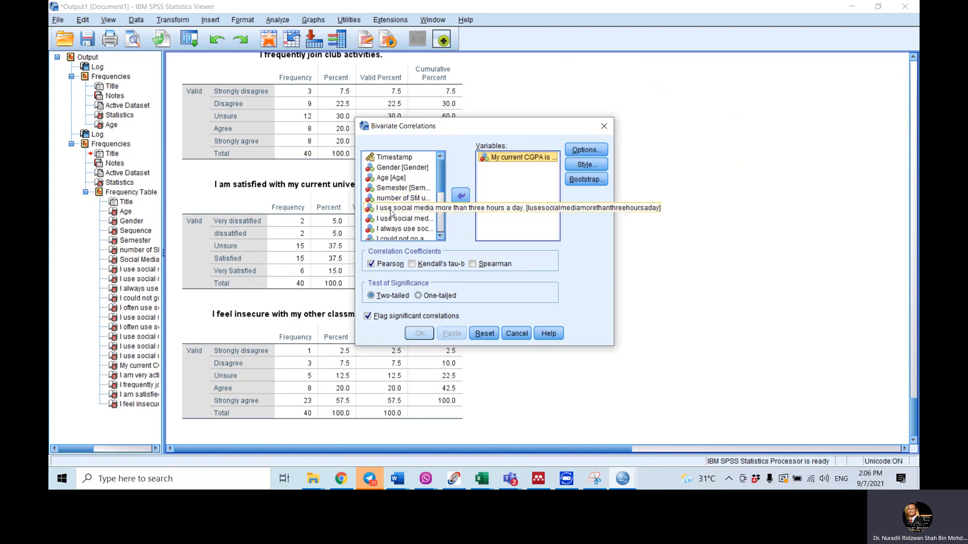
{"action": "left_click", "coordinate": [391, 210]}
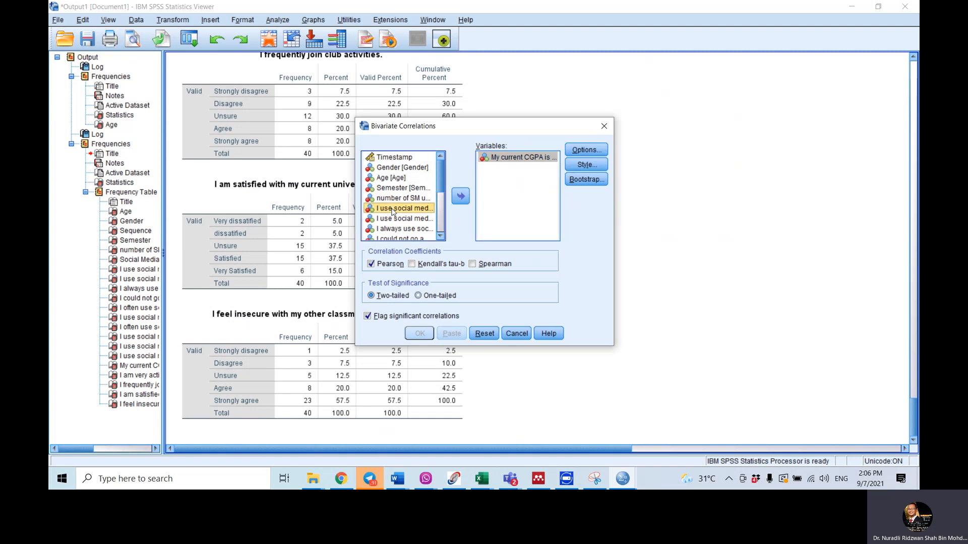
{"action": "left_click", "coordinate": [461, 197]}
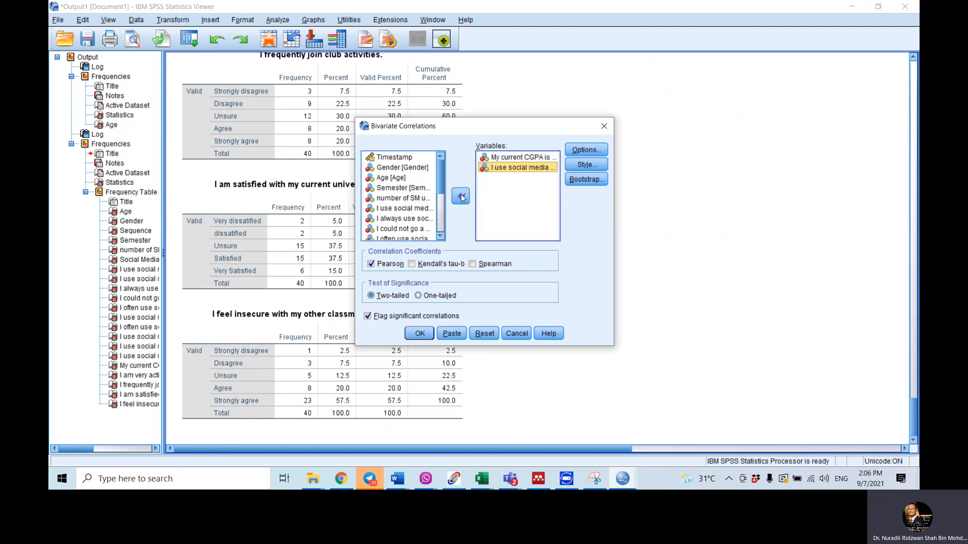
{"action": "left_click", "coordinate": [418, 333]}
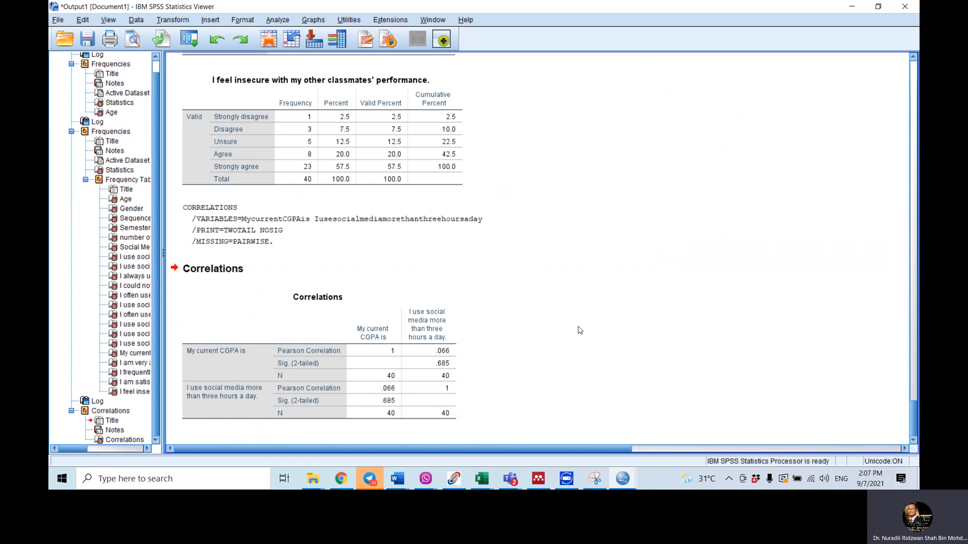
Examine the Pearson correlation and significance values in the Correlations table for CGPA and social media use.
{"action": "left_click", "coordinate": [386, 393]}
{"action": "left_click", "coordinate": [525, 354]}
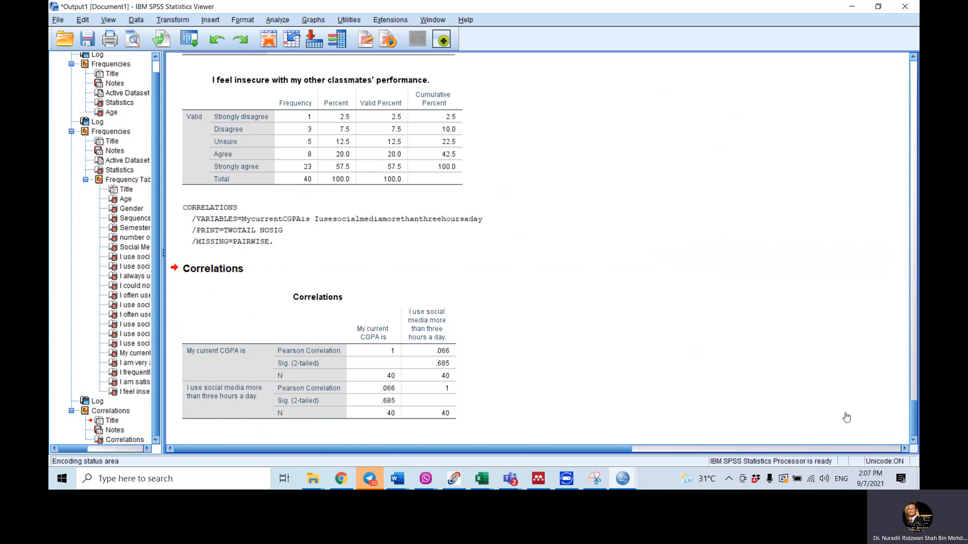
{"action": "left_click", "coordinate": [841, 447]}
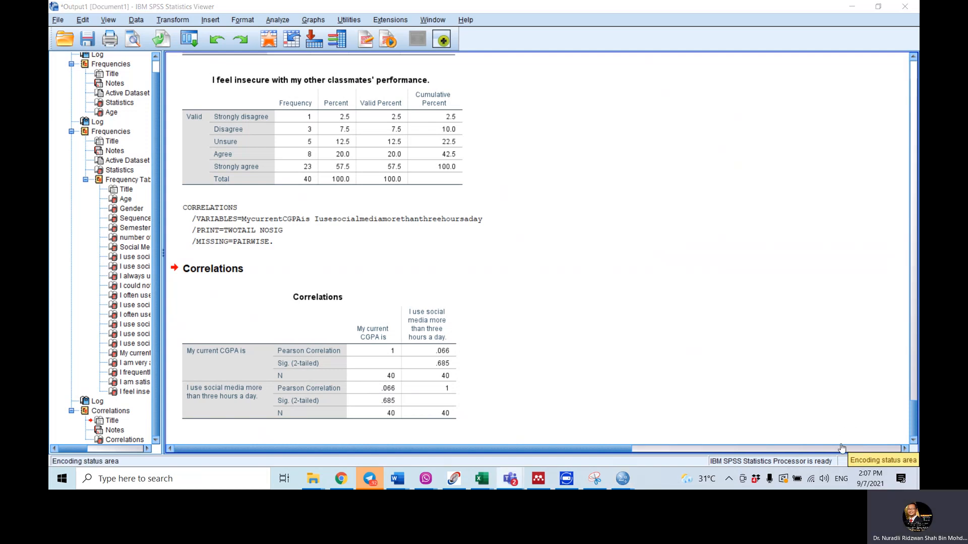